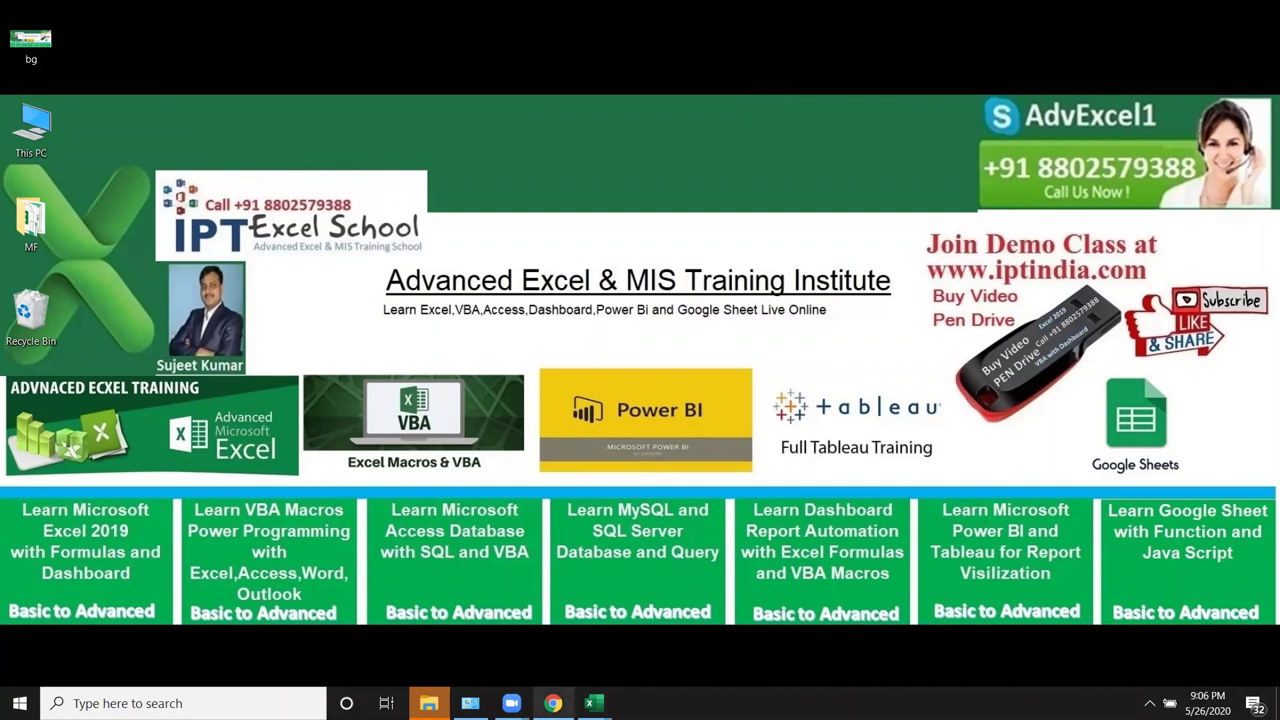
Step: Open the Gmail message with the DUNIYAR COMPUTER.xlsx attachment and select text in its sender line and body
mouse_move(593, 703)
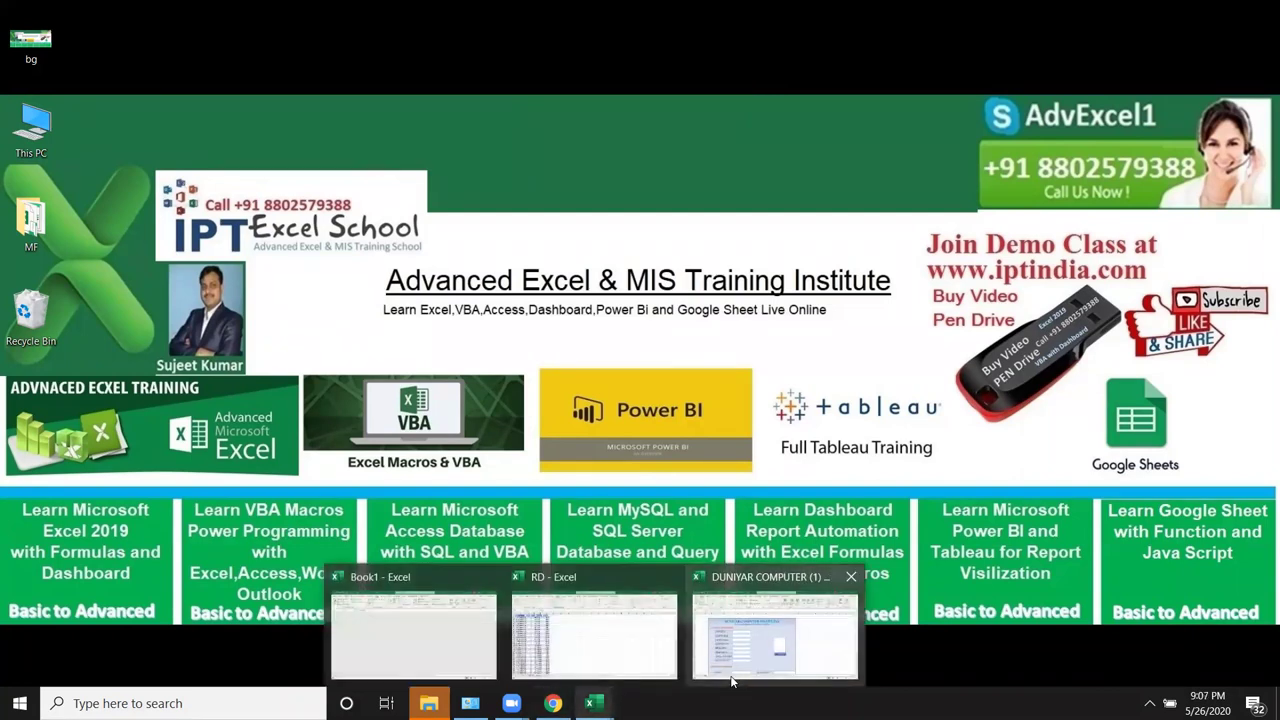
left_click(775, 635)
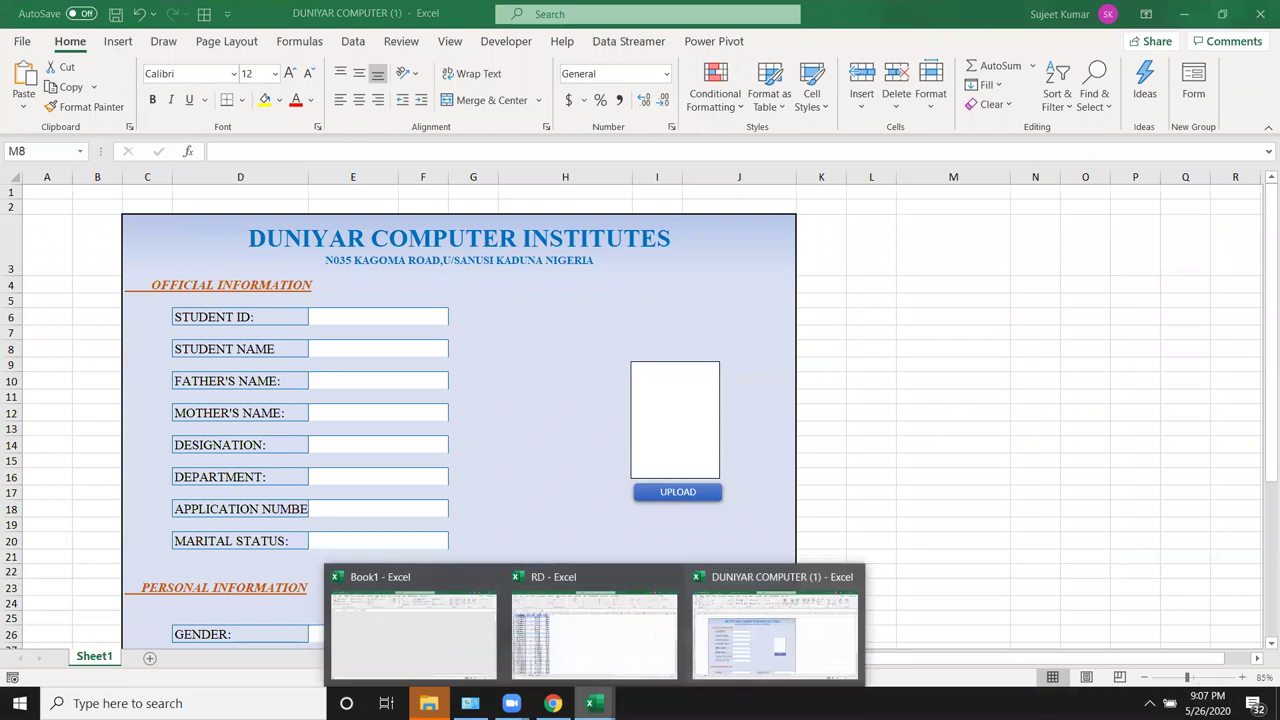
left_click(553, 703)
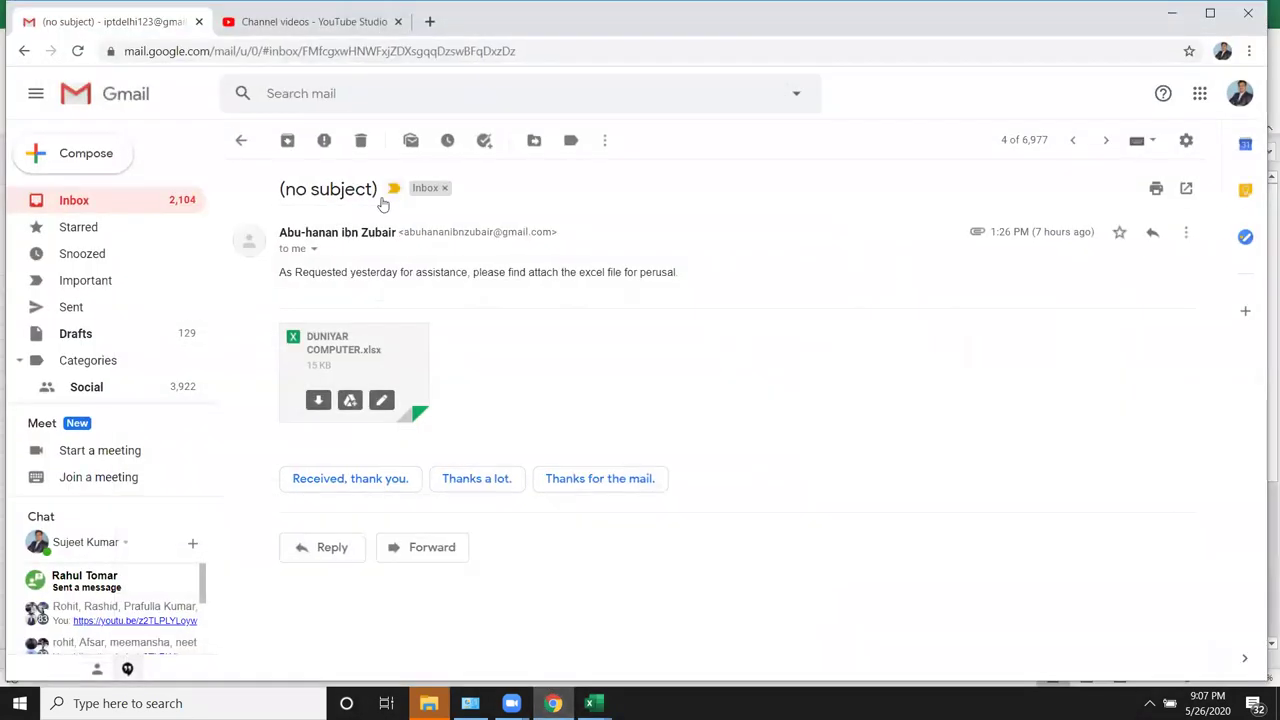
triple_click(370, 231)
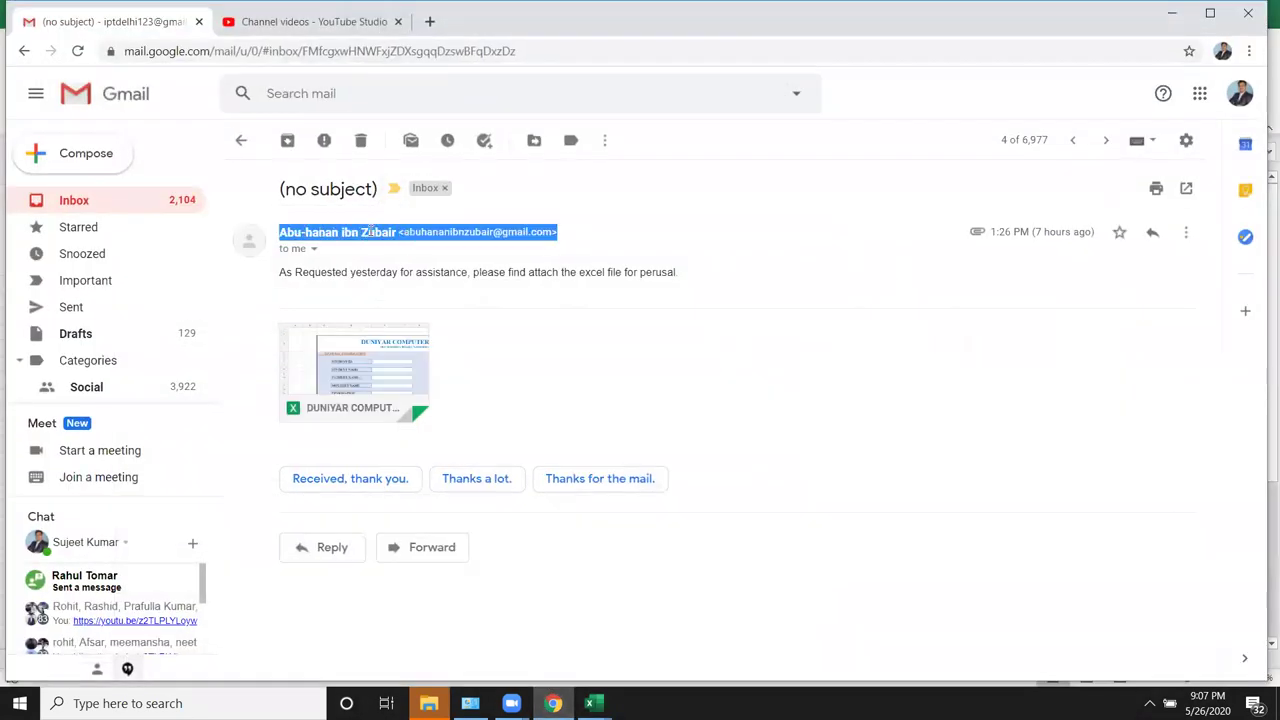
double_click(370, 231)
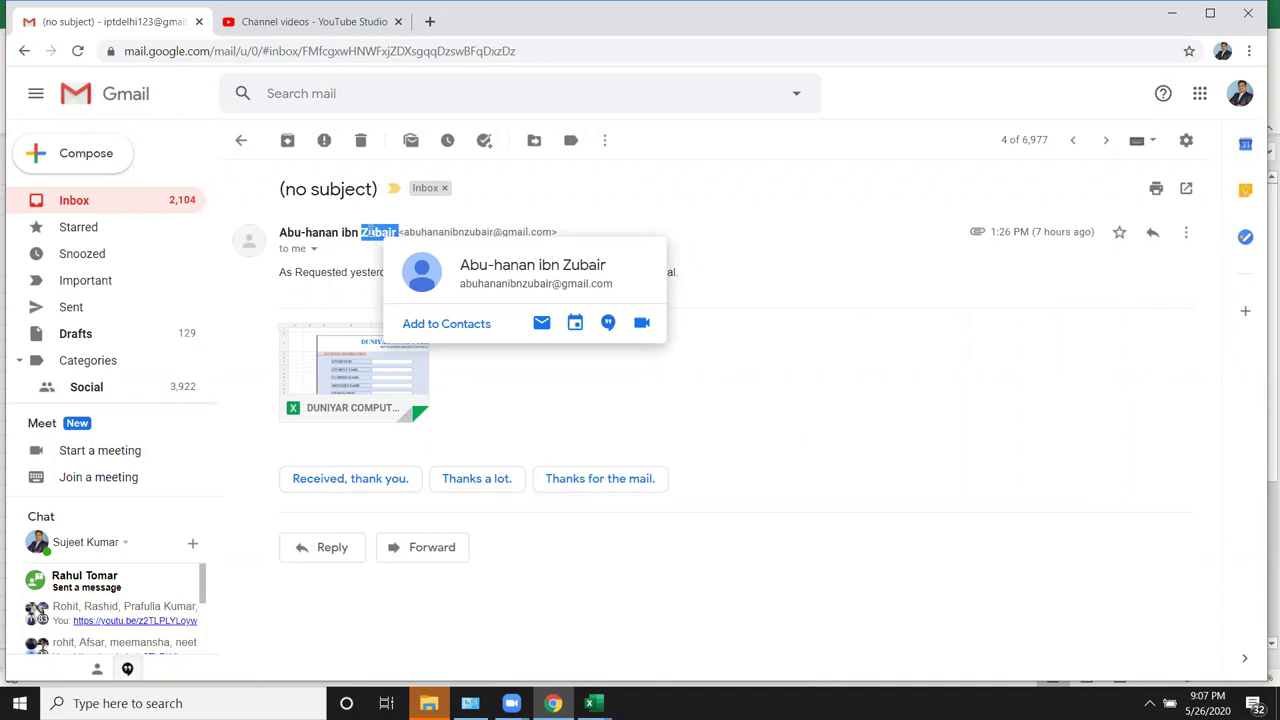
double_click(318, 272)
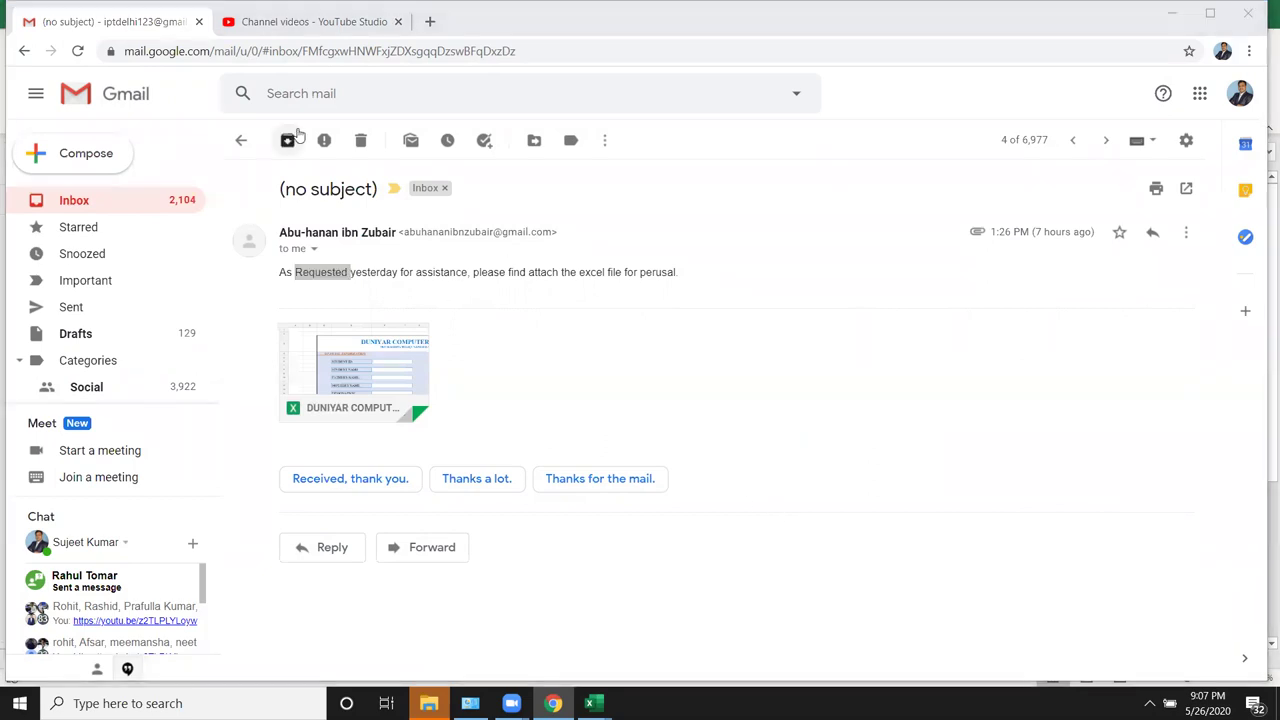
left_click(590, 703)
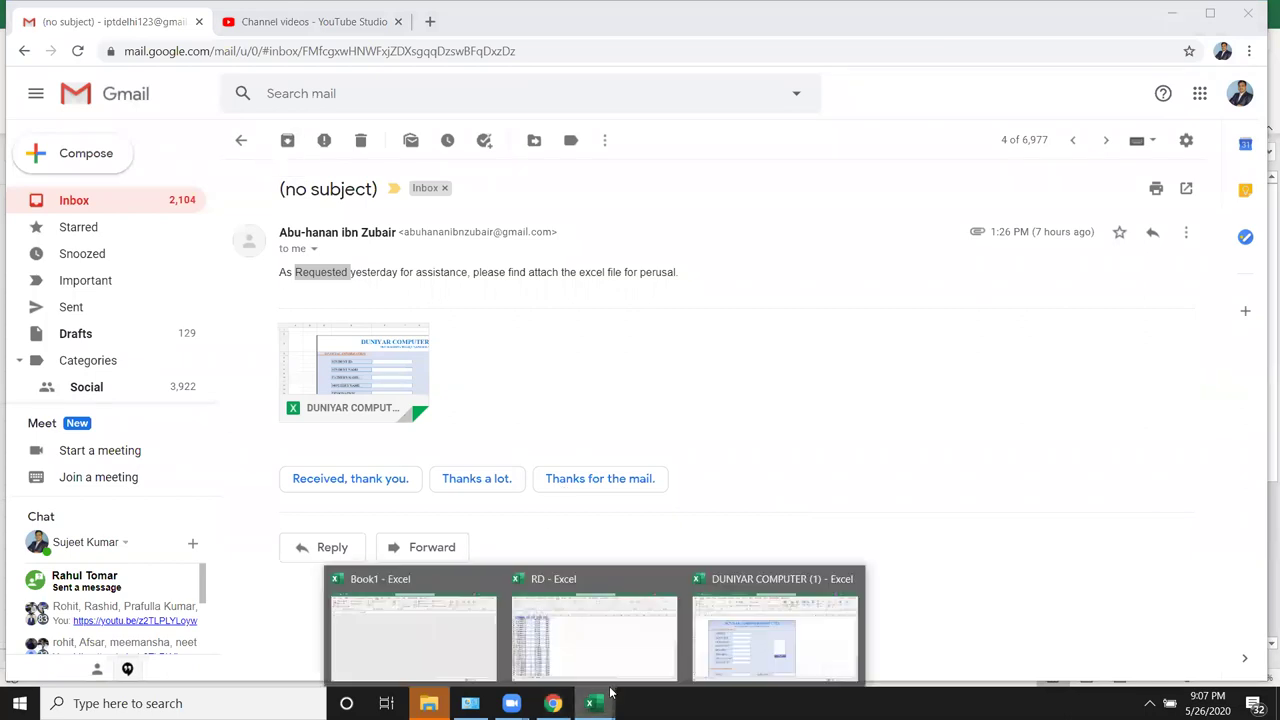
Step: Bring the DUNIYAR COMPUTER workbook forward and scroll over the registration form
left_click(761, 681)
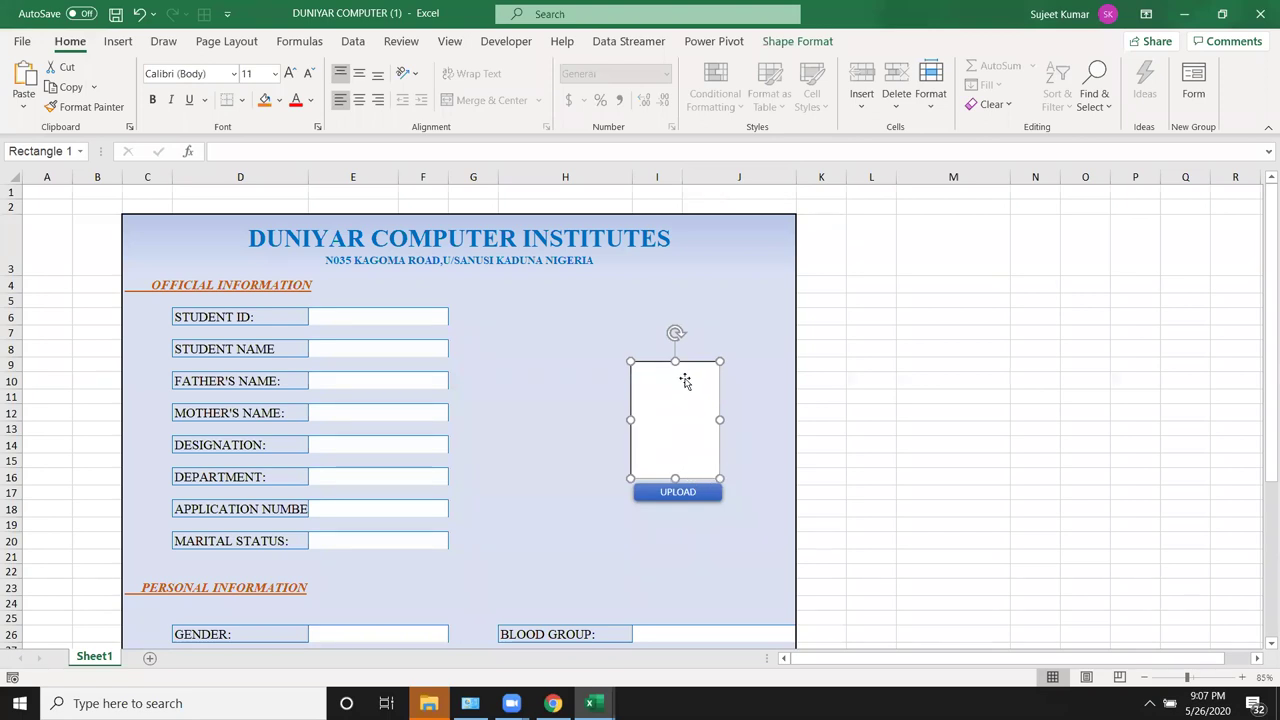
left_click(490, 399)
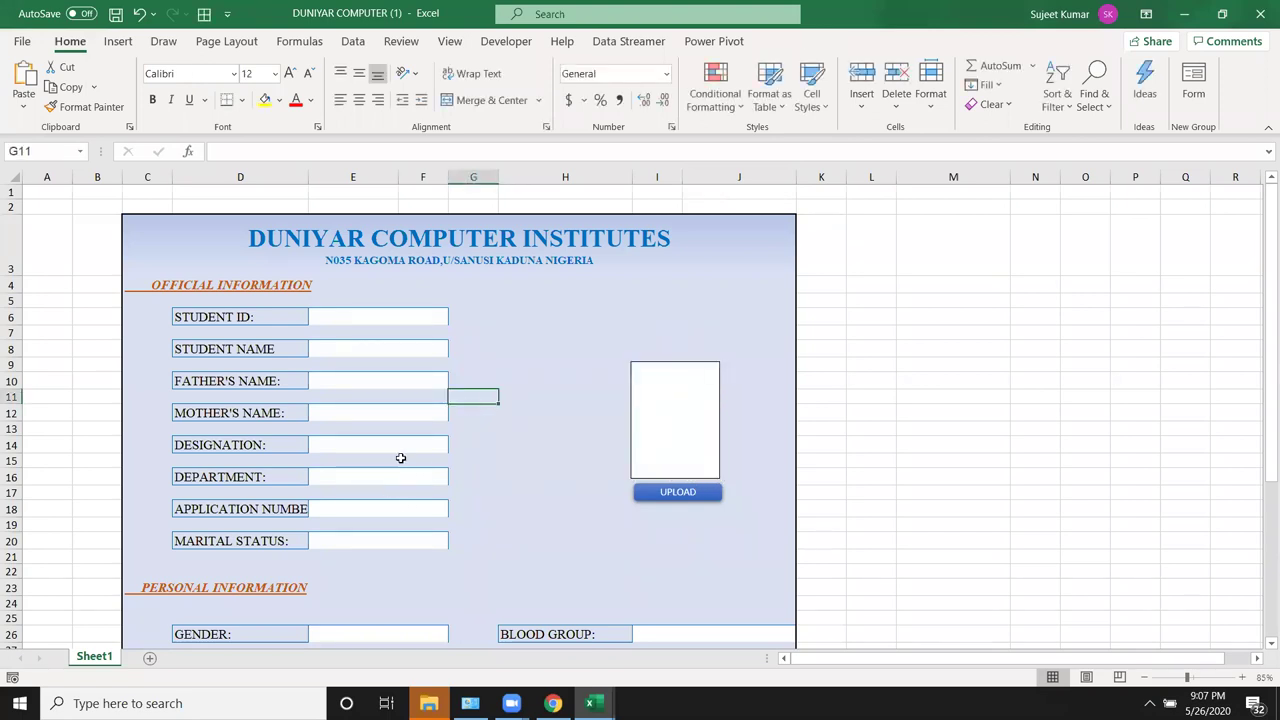
scroll(398, 451, "down", 7)
scroll(398, 451, "up", 1)
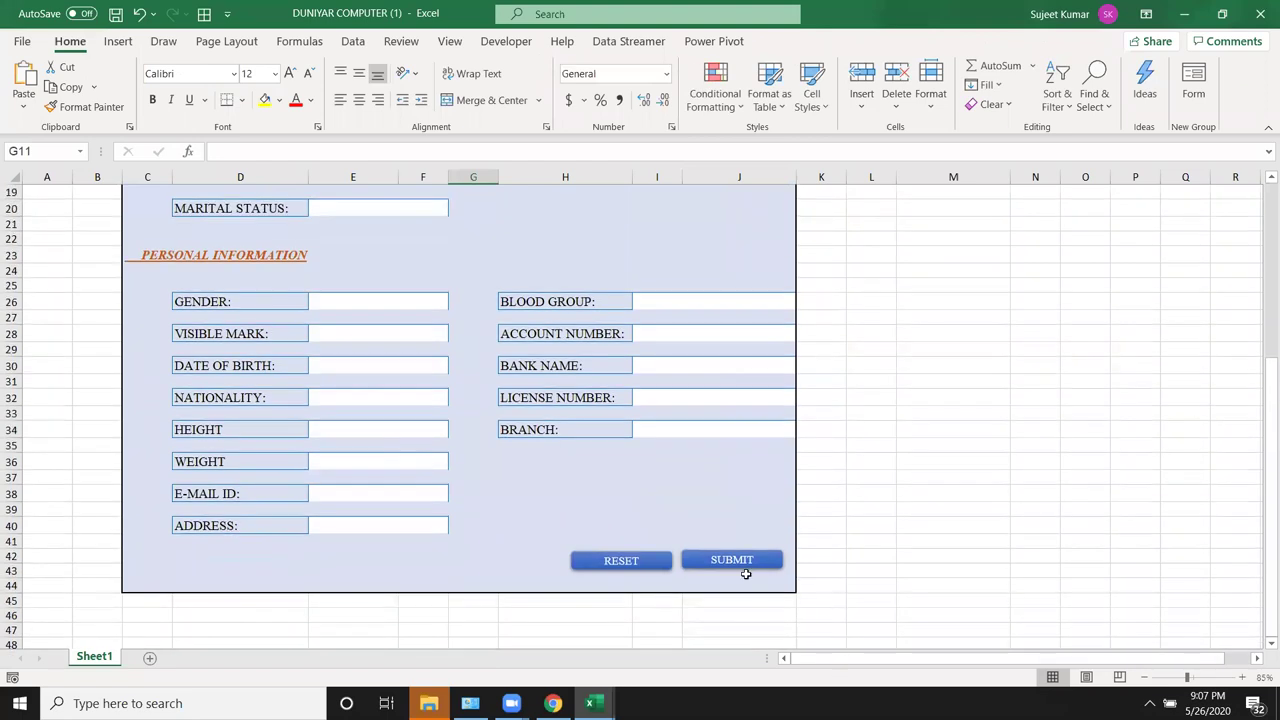
left_click(656, 494)
scroll(826, 523, "up", 5)
scroll(826, 517, "up", 2)
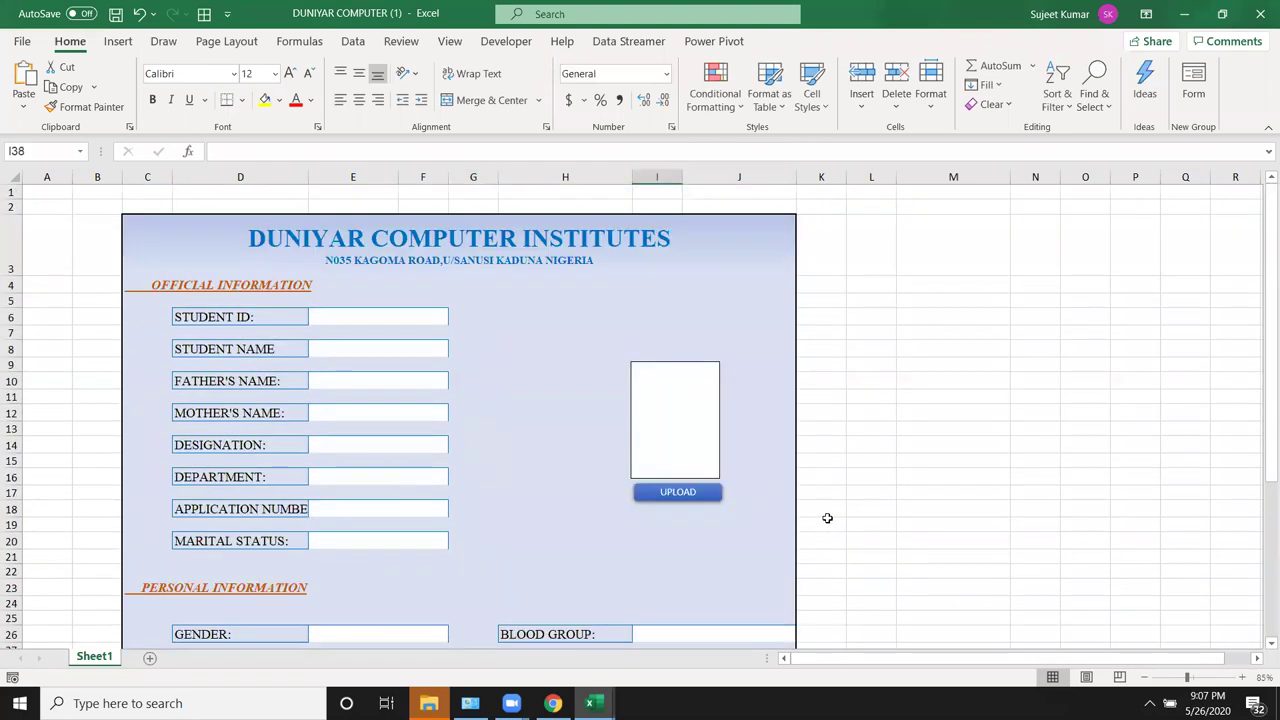
Step: Check the STUDENT ID, STUDENT NAME, FATHER'S NAME, MOTHER'S NAME and DEPARTMENT entry boxes
left_click(363, 317)
left_click(350, 348)
left_click(345, 374)
left_click(347, 419)
left_click(346, 477)
scroll(660, 571, "down", 3)
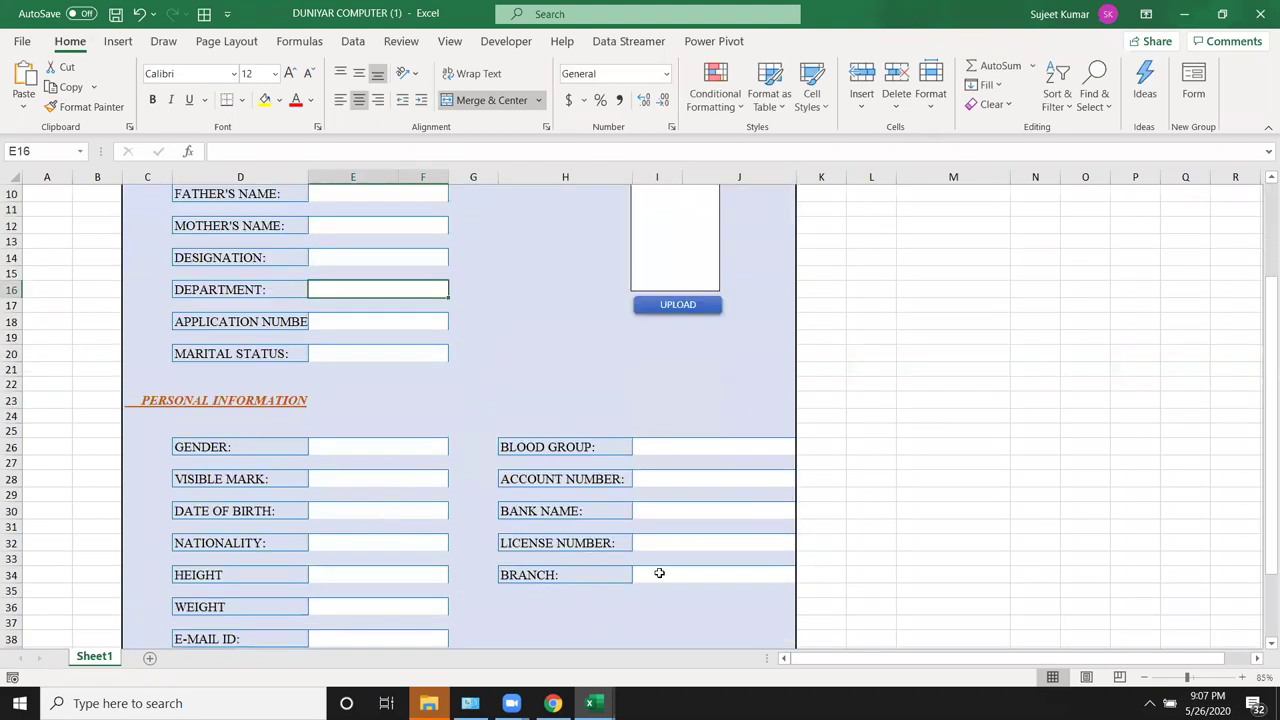
scroll(837, 571, "down", 3)
scroll(414, 331, "up", 5)
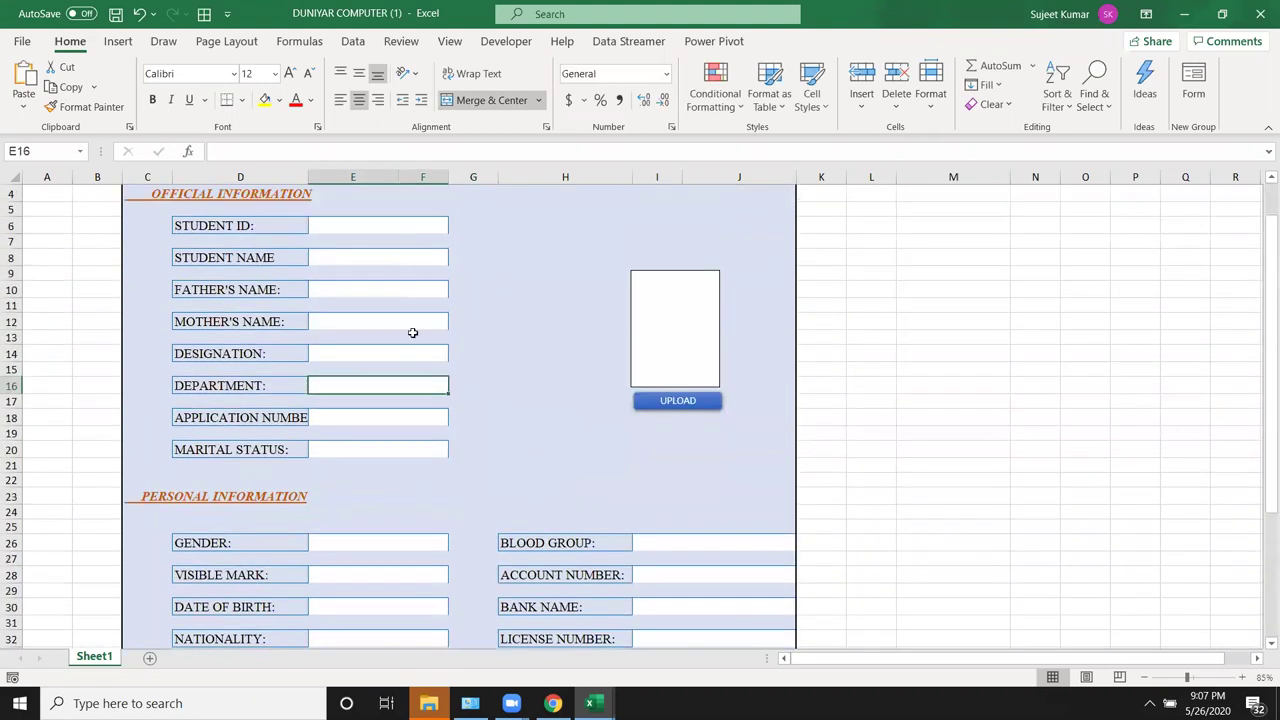
Step: Add a worksheet, rename it Data, and return to the form on Sheet1
left_click(151, 658)
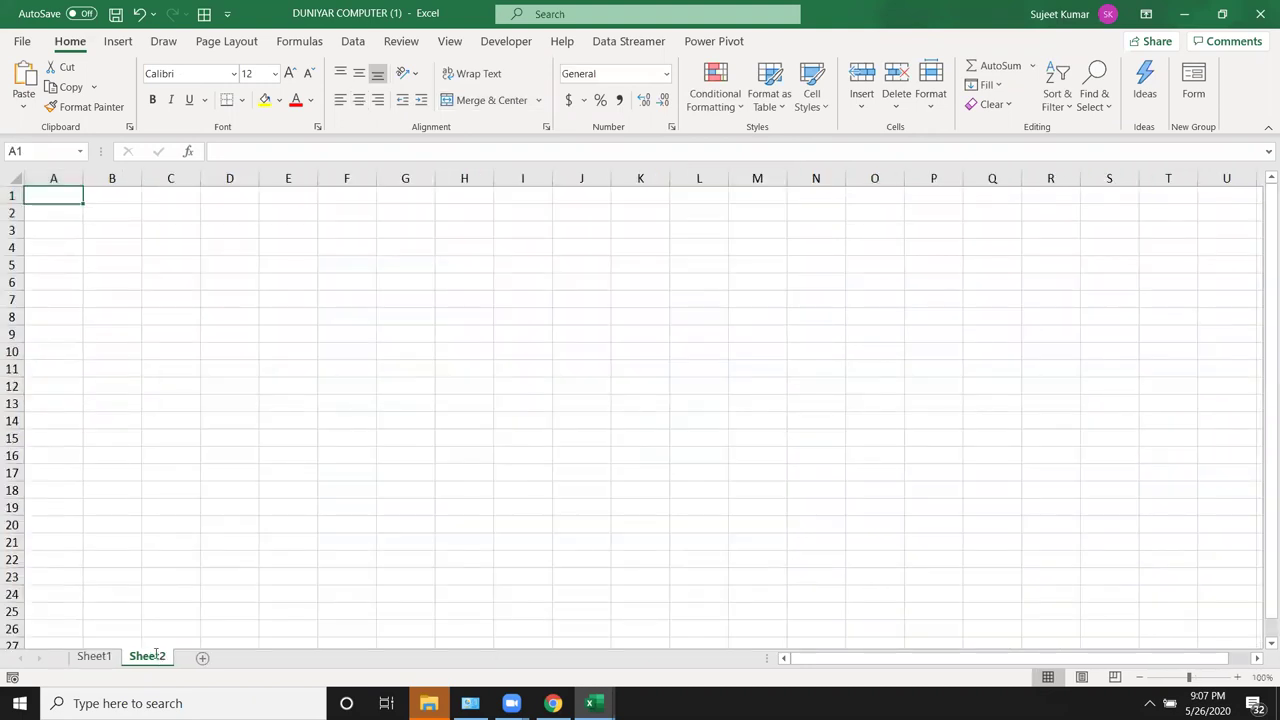
double_click(155, 658)
type("Data")
left_click(94, 657)
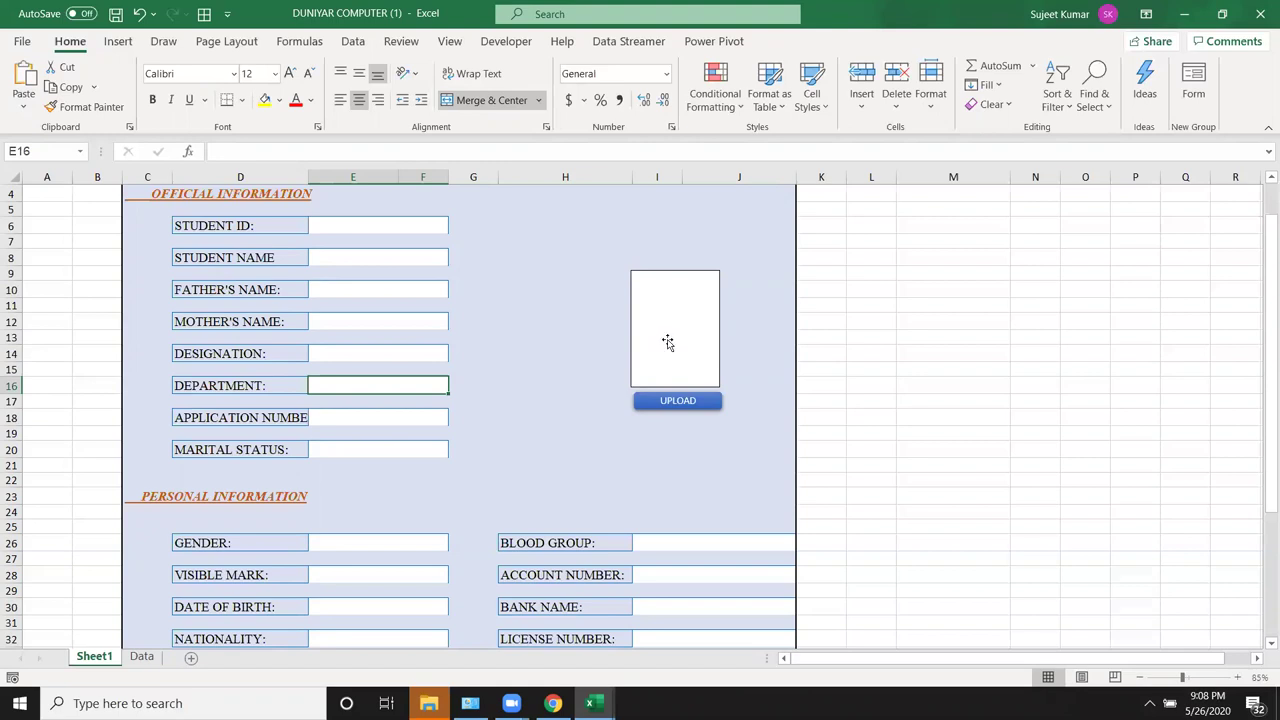
Step: Show the Developer tab and inspect the UPLOAD button shape on the form
left_click(488, 45)
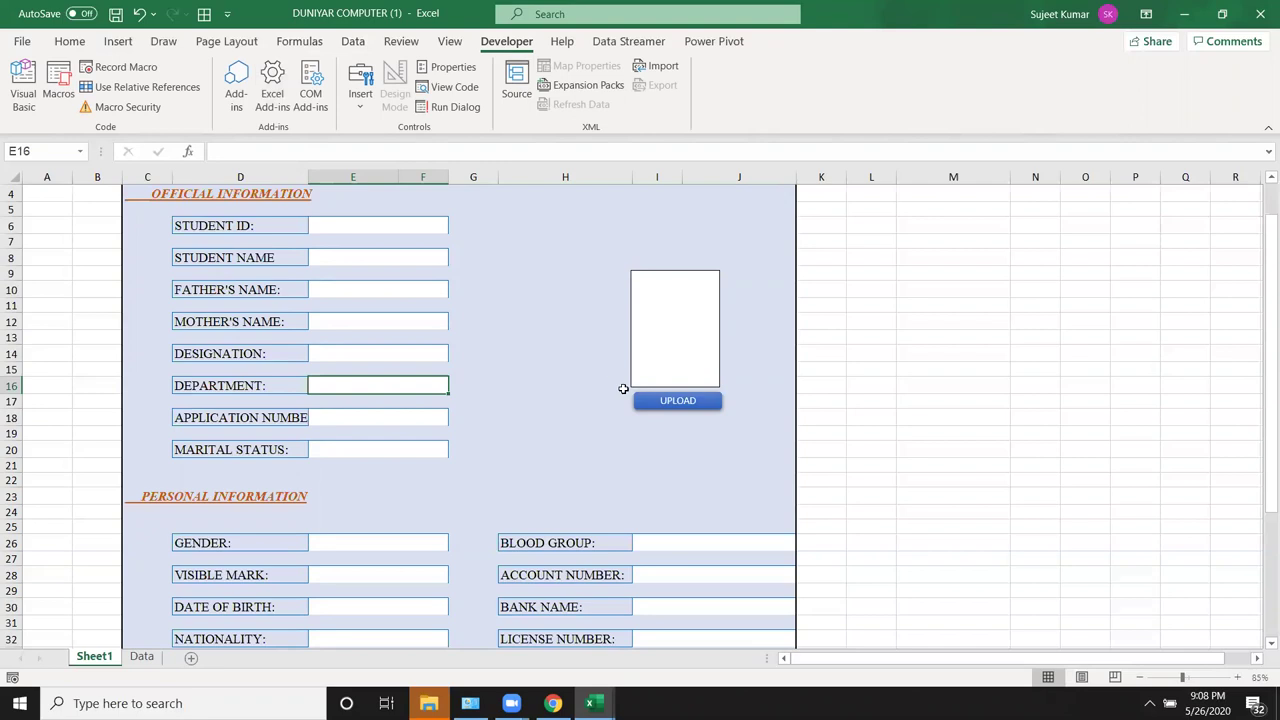
left_click(645, 405)
left_click(554, 425)
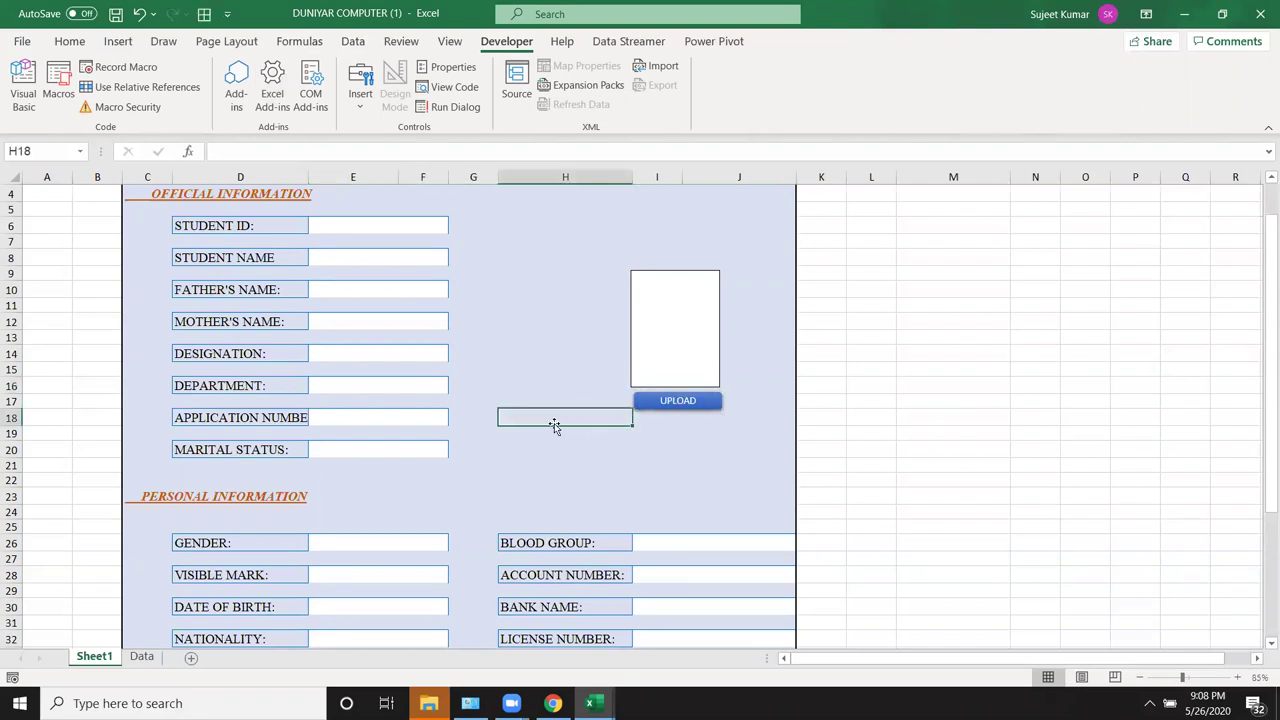
left_click(648, 421)
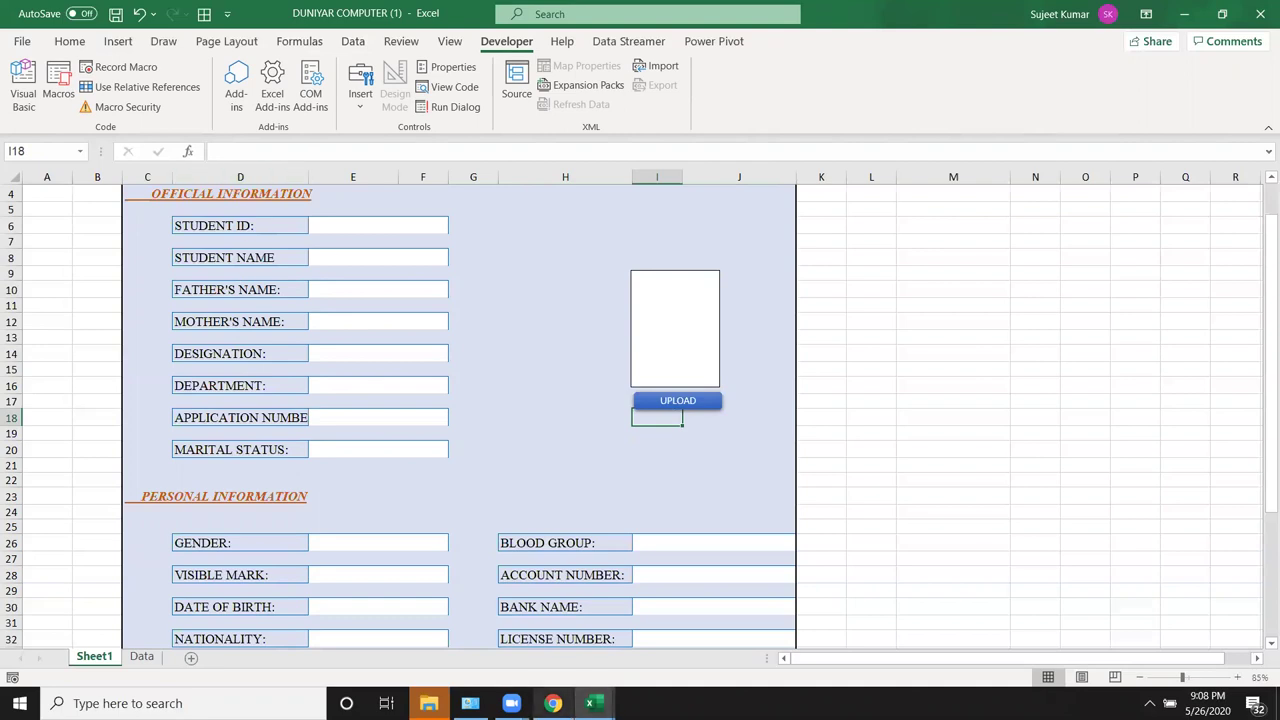
Step: Insert a new module in the VBA editor containing an empty Sub brphoto() macro
left_click(38, 108)
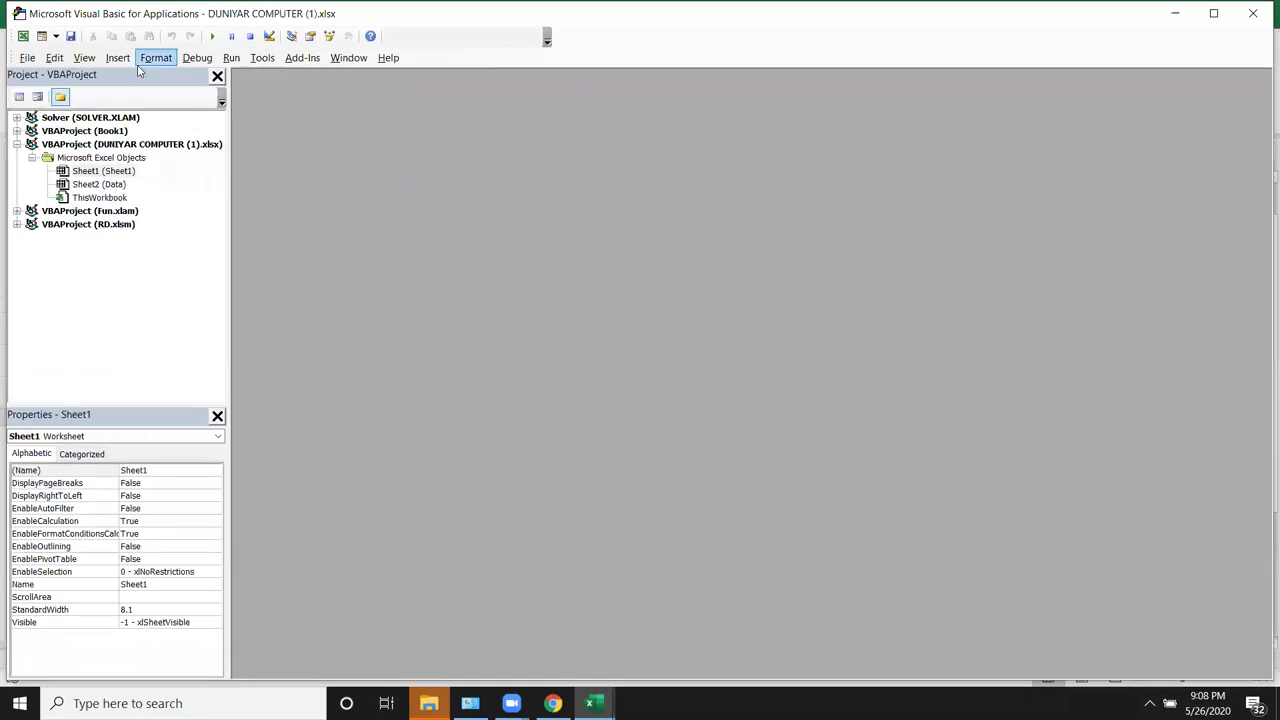
left_click(114, 60)
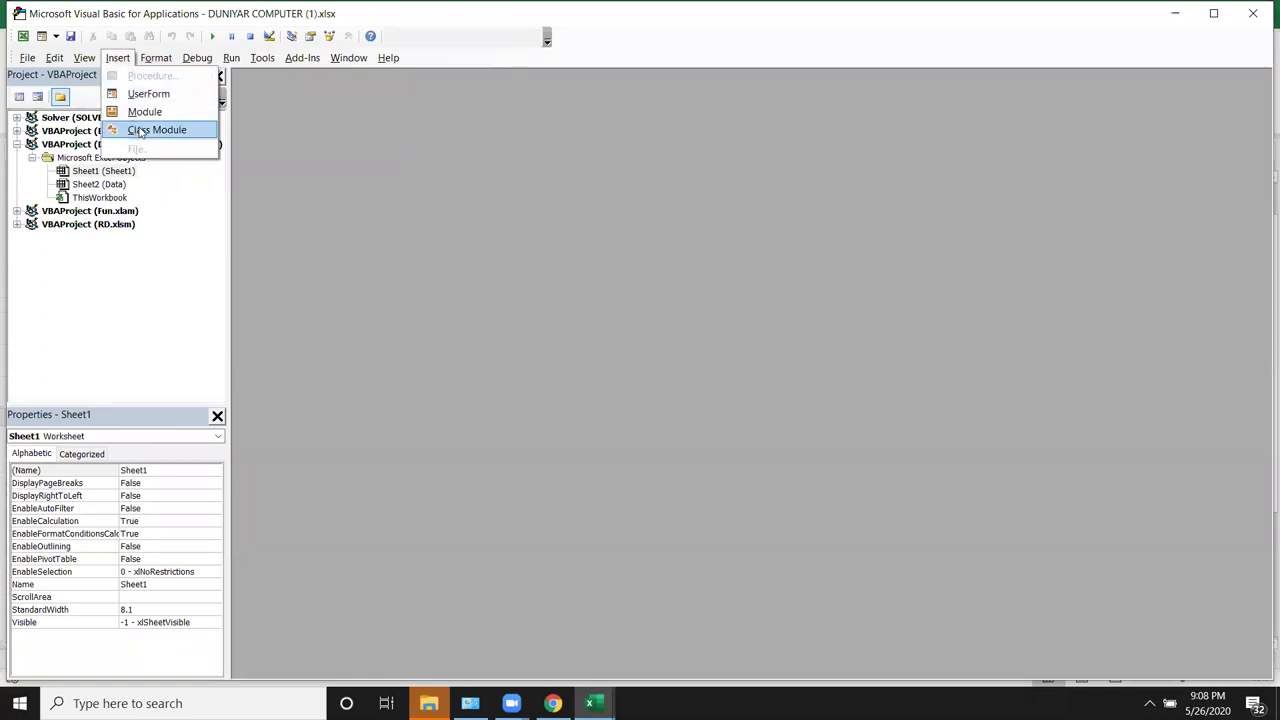
left_click(145, 112)
type("sub ")
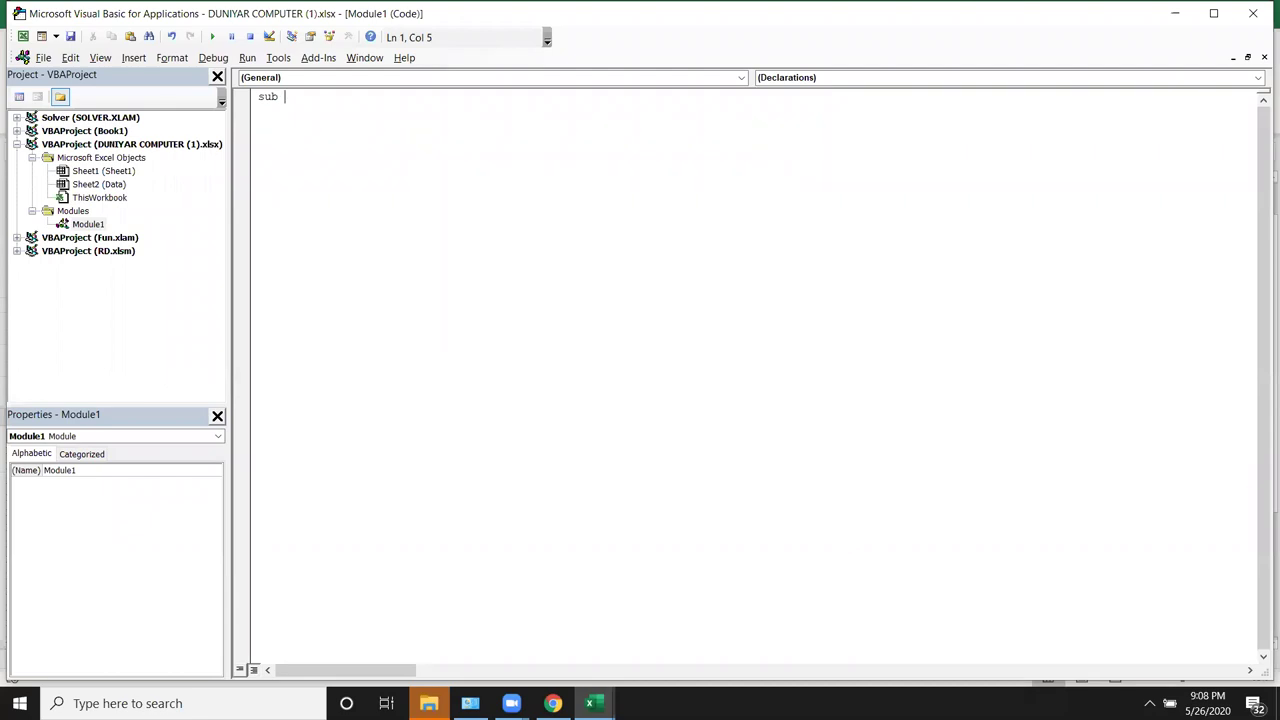
type("brphoto")
type("()")
key("Return")
key("Return")
key("Return")
key("Return")
key("Up")
key("Up")
key("Up")
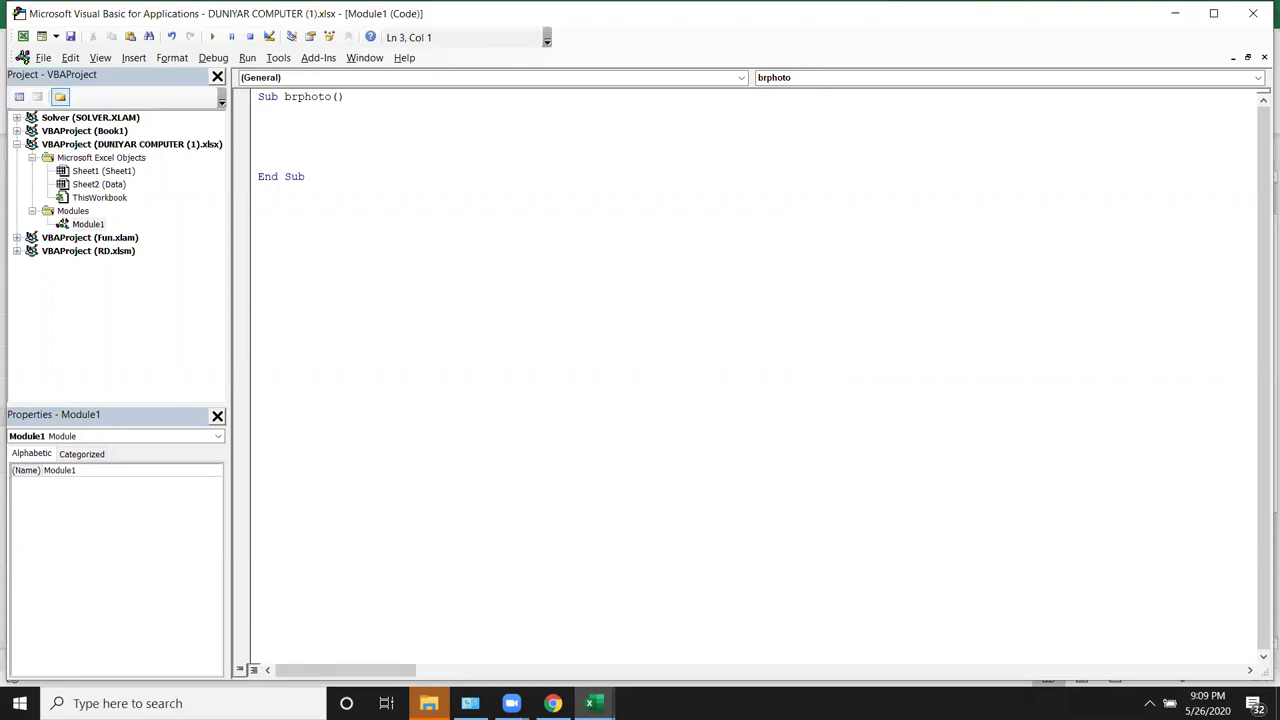
Step: Declare the variable with Dim p As String inside brphoto
type("dim ")
type("p asd")
key("BackSpace")
type("as")
key("BackSpace")
key("BackSpace")
type("st")
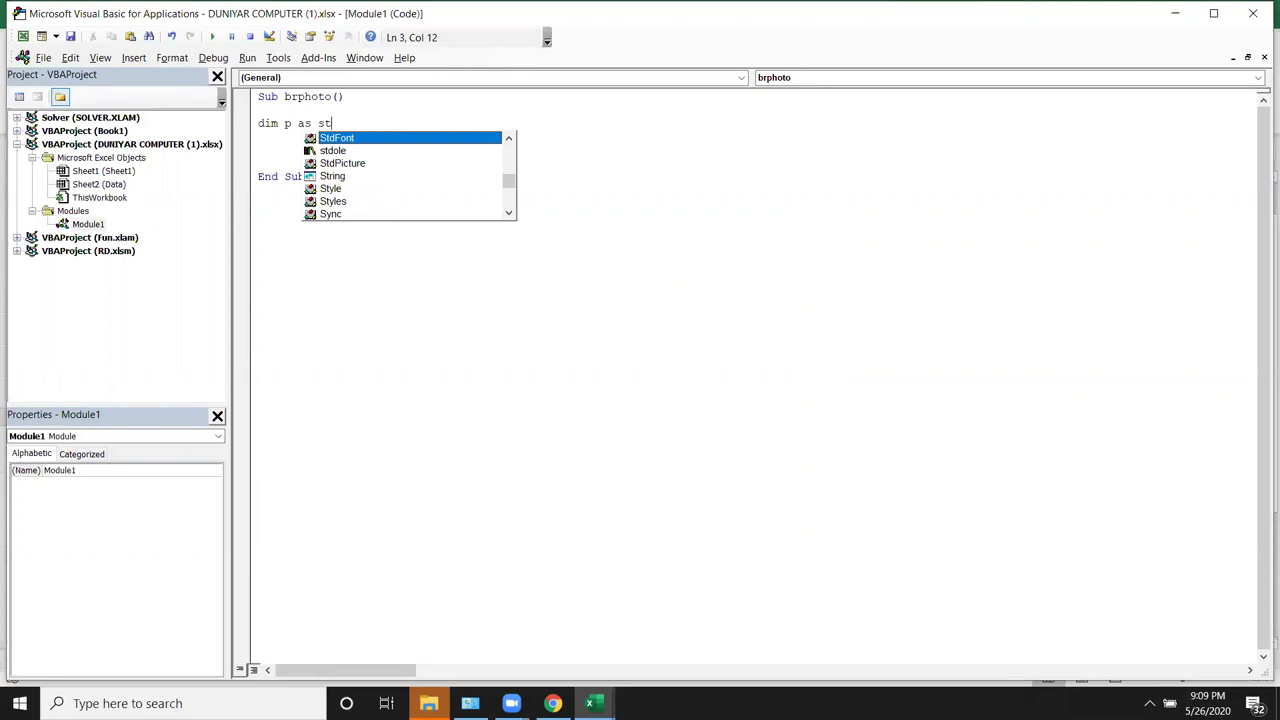
key("Down")
key("Down")
key("Down")
key("Tab")
left_click(283, 151)
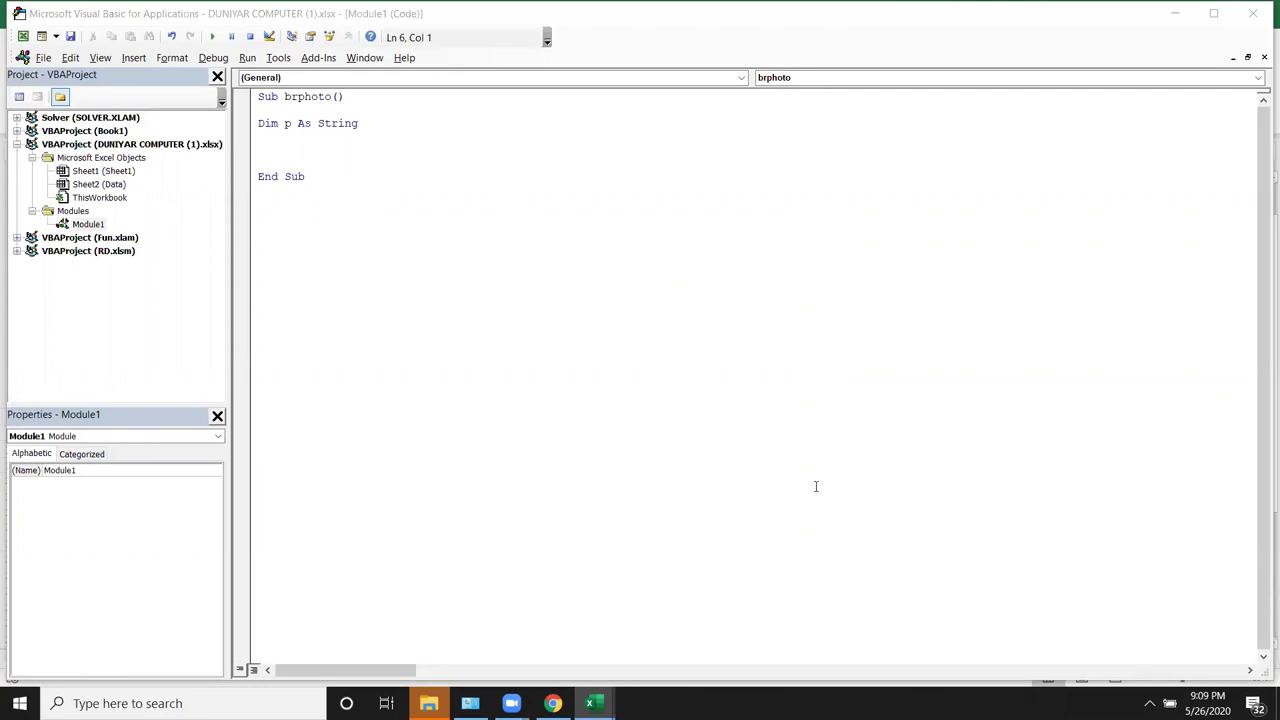
Step: Start a new line calling Application.GetOpenFilename
left_click(331, 148)
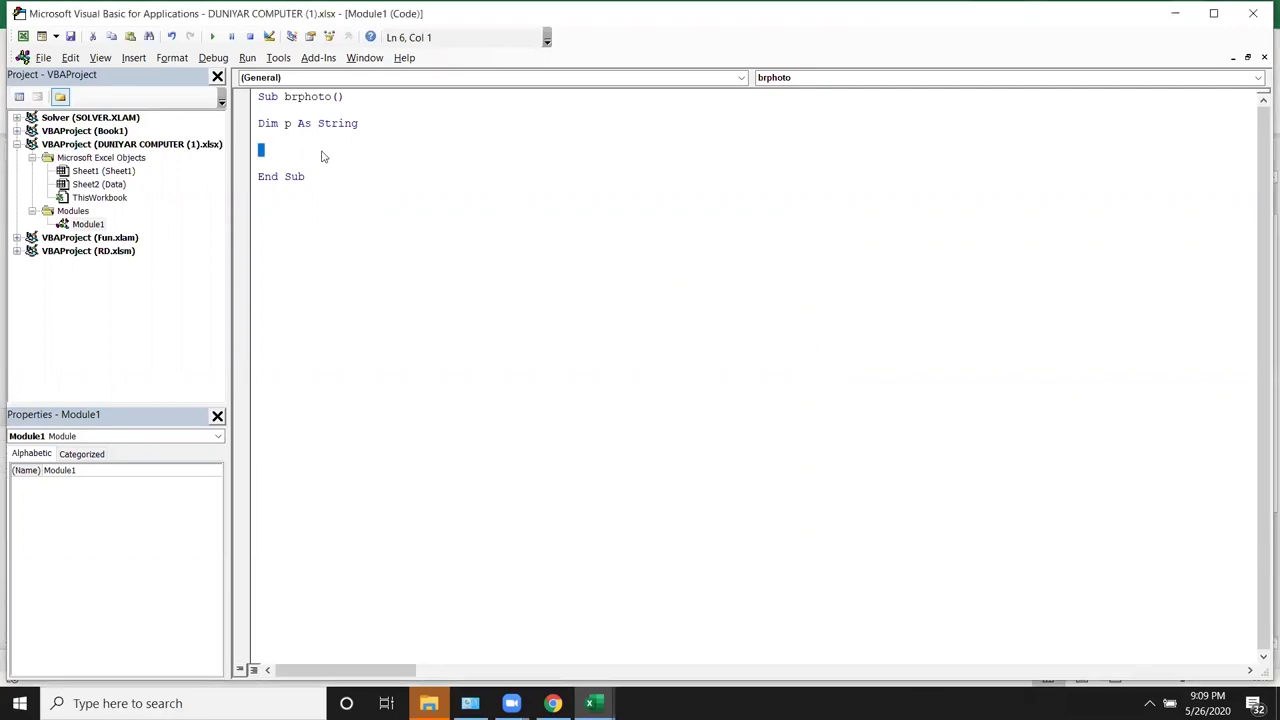
key("Return")
type("appli")
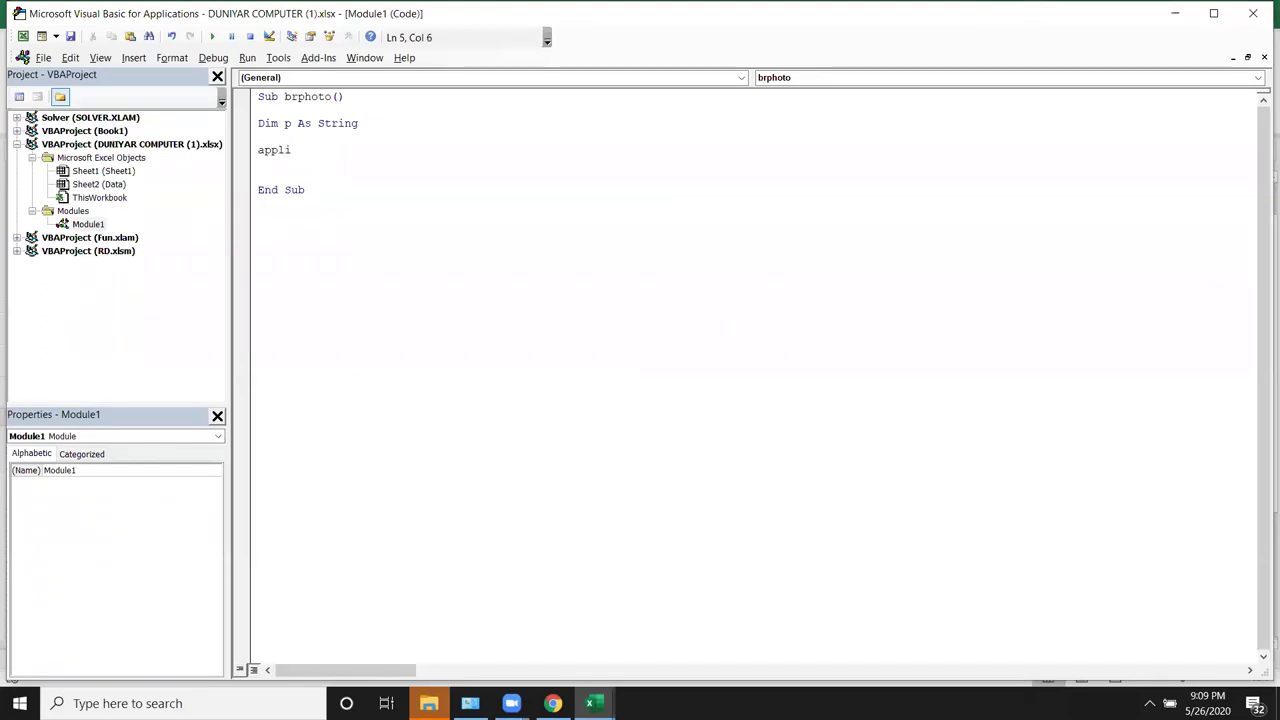
type("catio")
type("n")
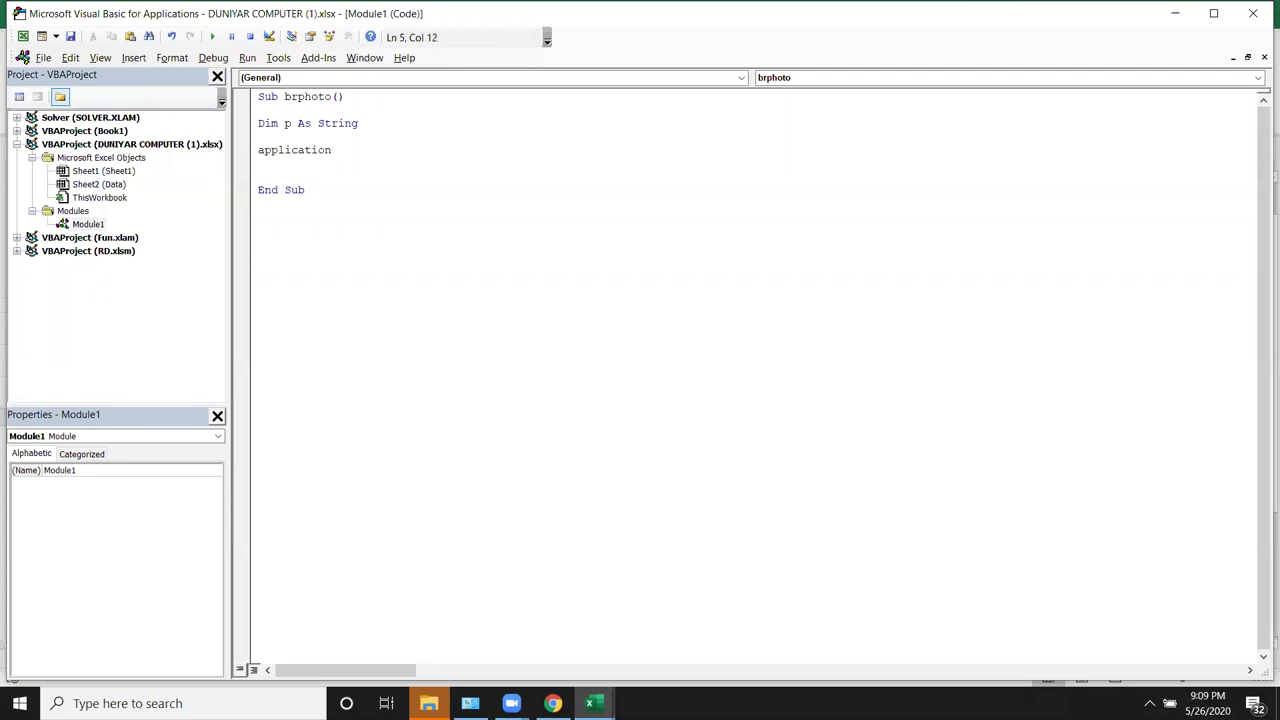
type(".")
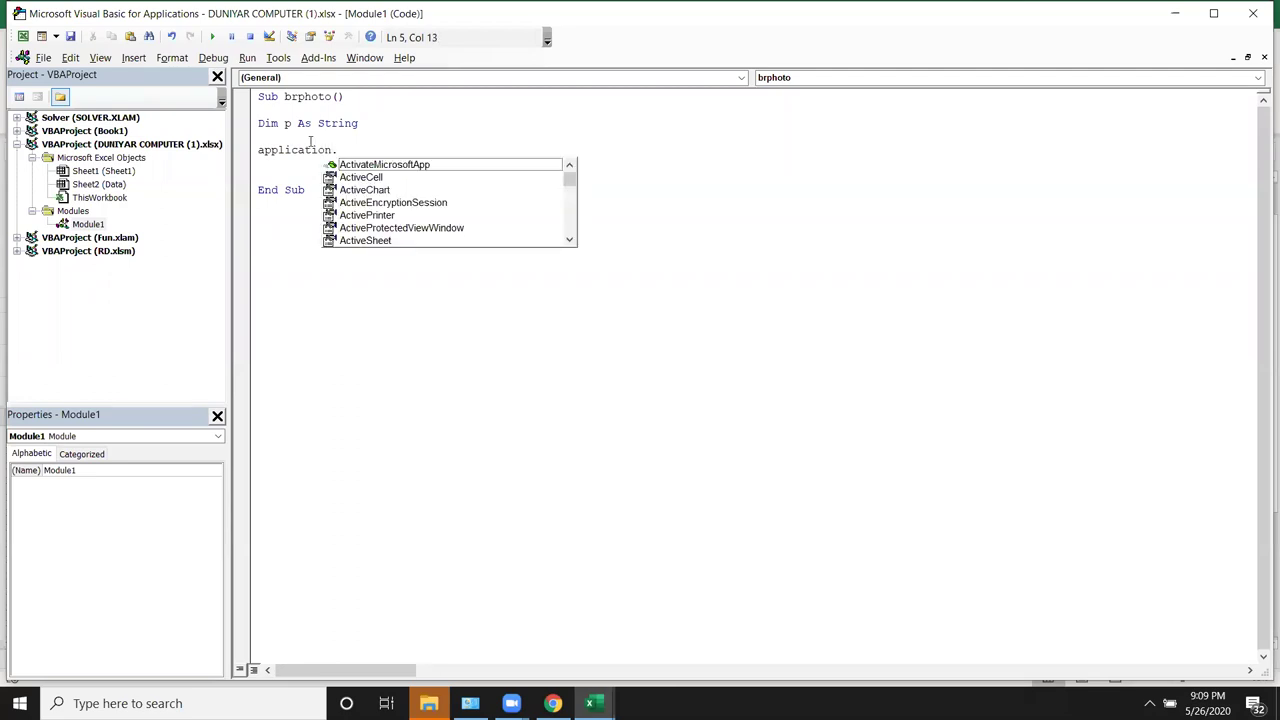
type("m")
key("BackSpace")
type("m")
key("BackSpace")
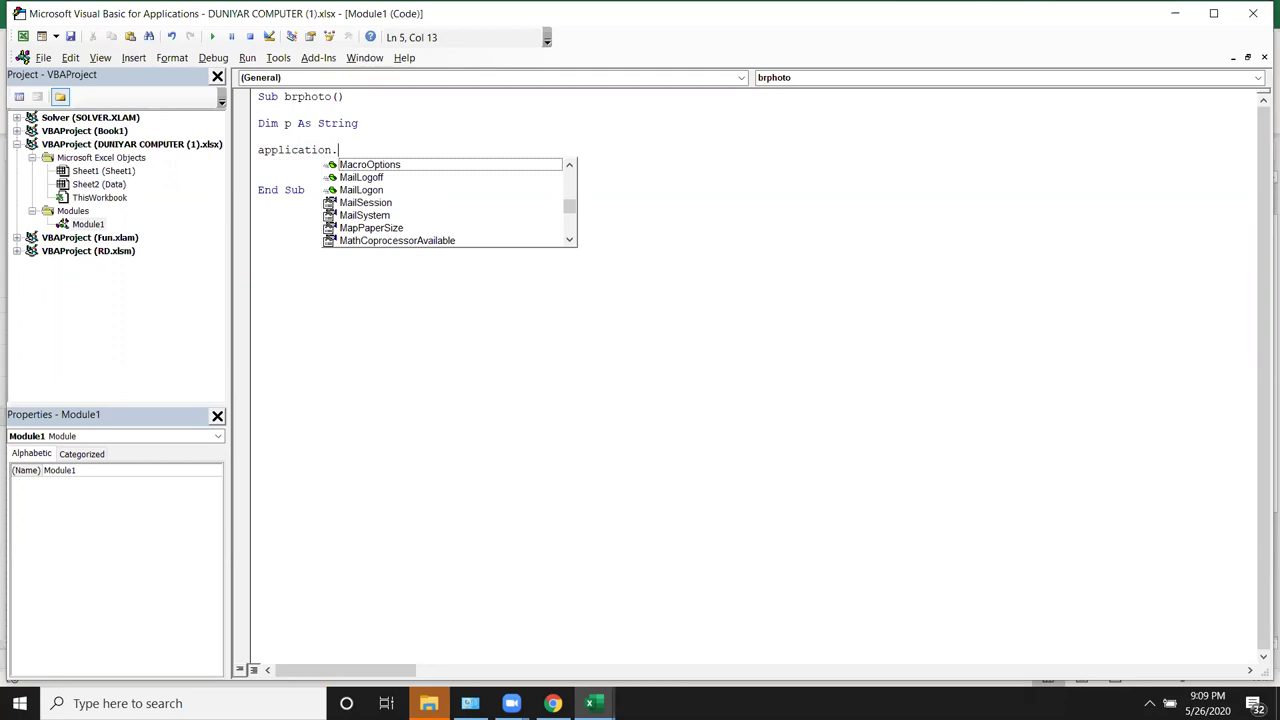
type("get")
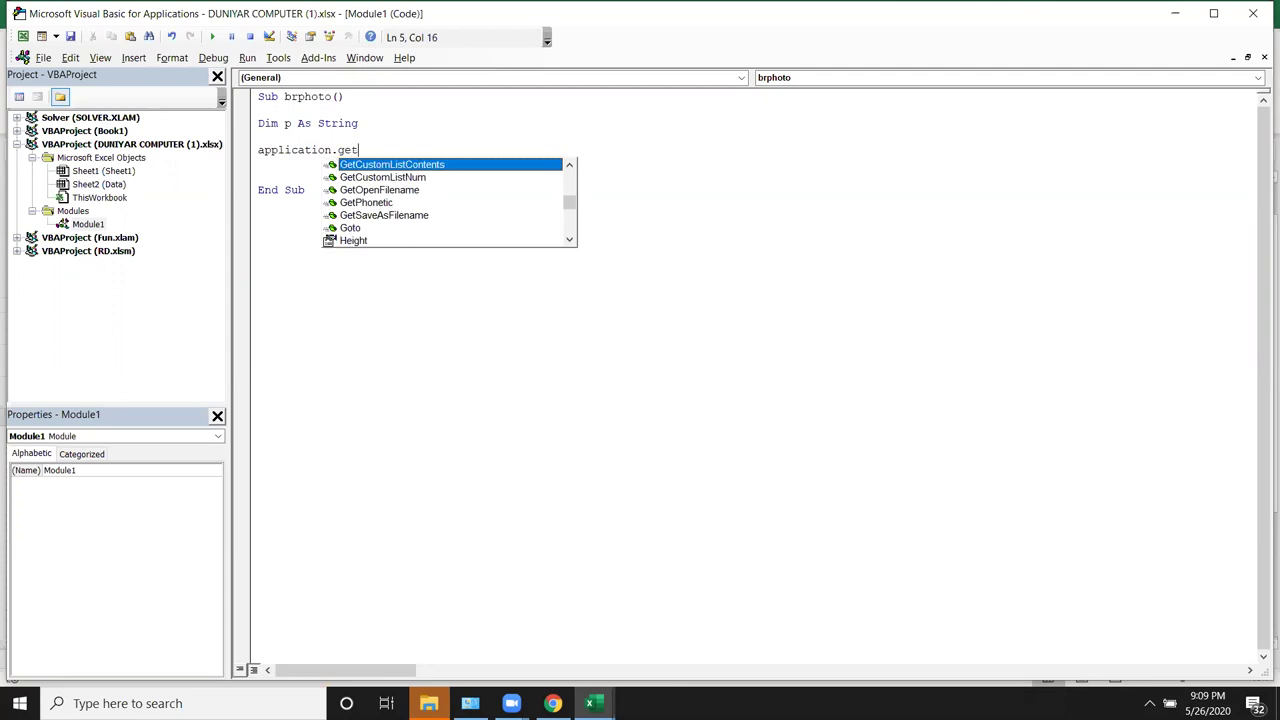
type("op")
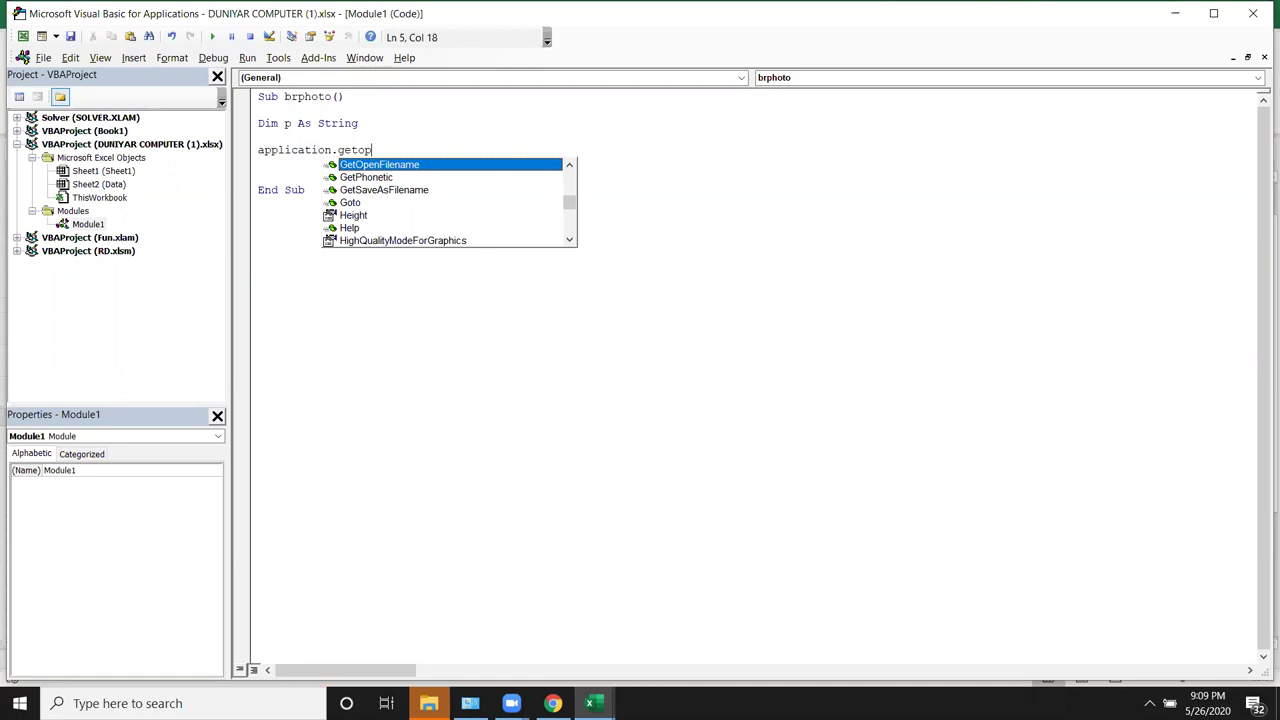
key("Tab")
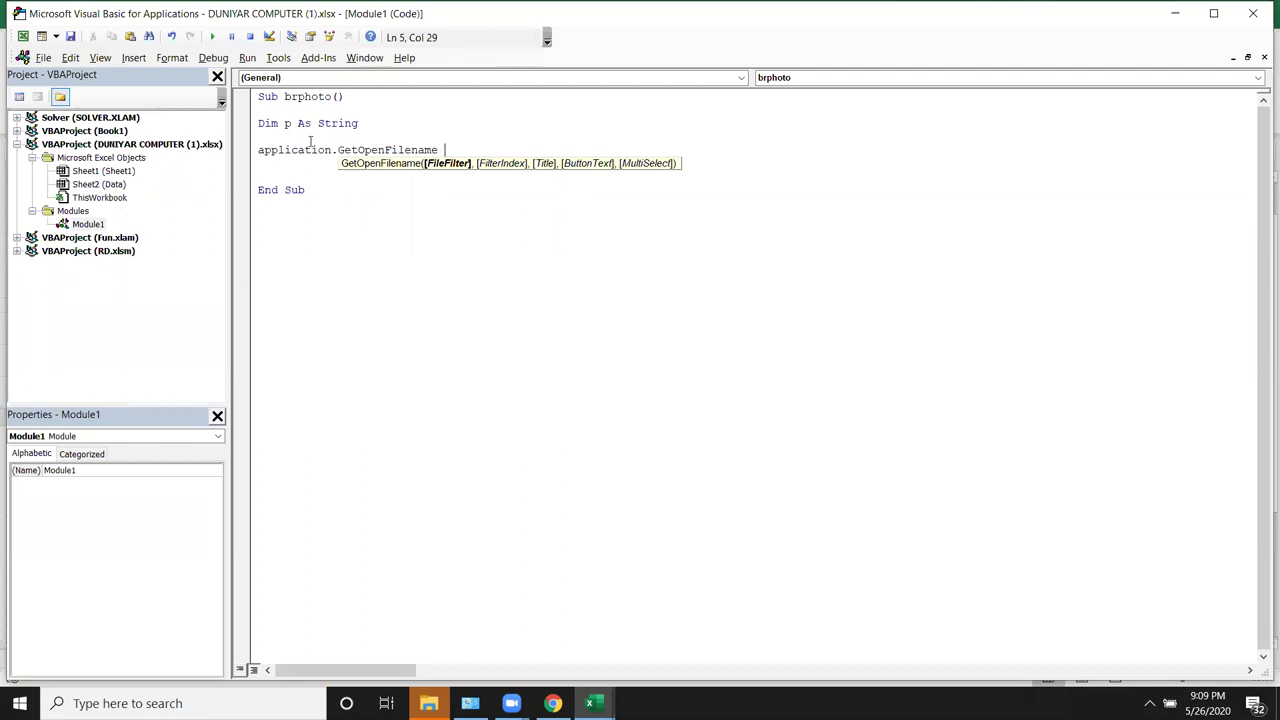
Step: Add the arguments "ALL *.*,(*.*", 1 and "Select Photo" to the GetOpenFilename call
type("\"A")
key("BackSpace")
type("A")
key("BackSpace")
type("Al")
type(".*")
type(",(*.*")
type("\"")
type(",1,\"Select ")
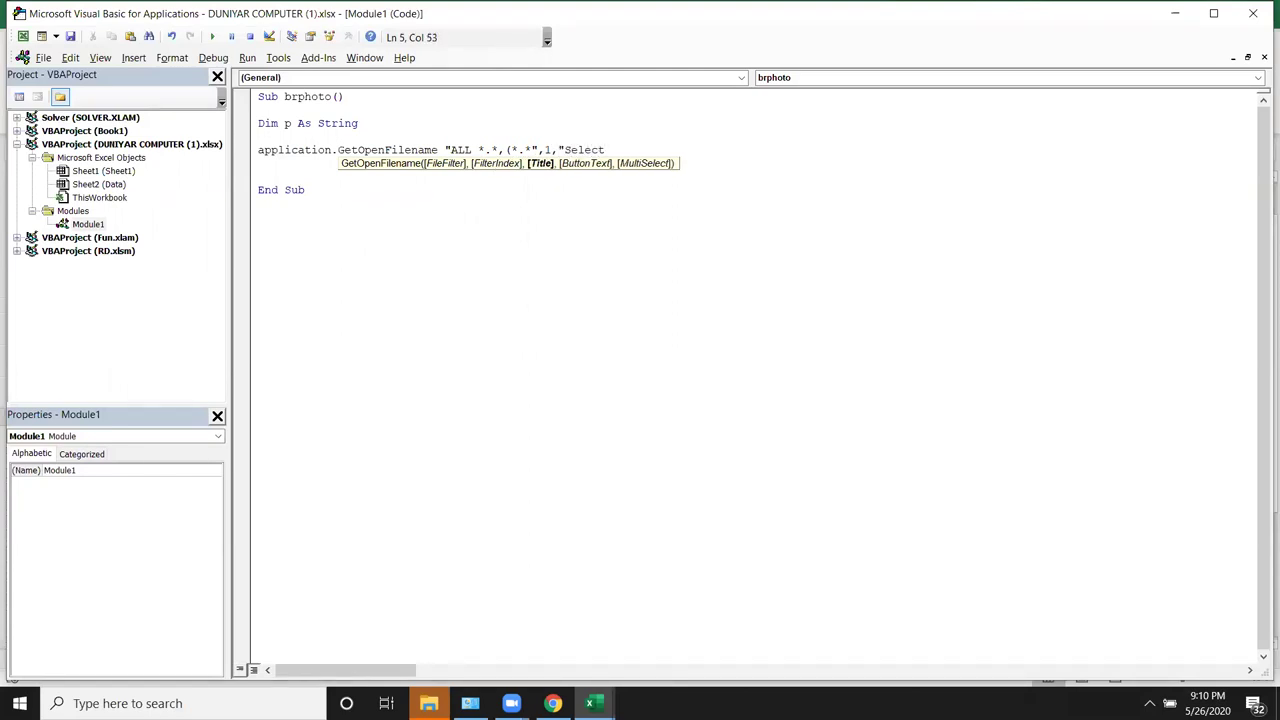
type("Photo\")")
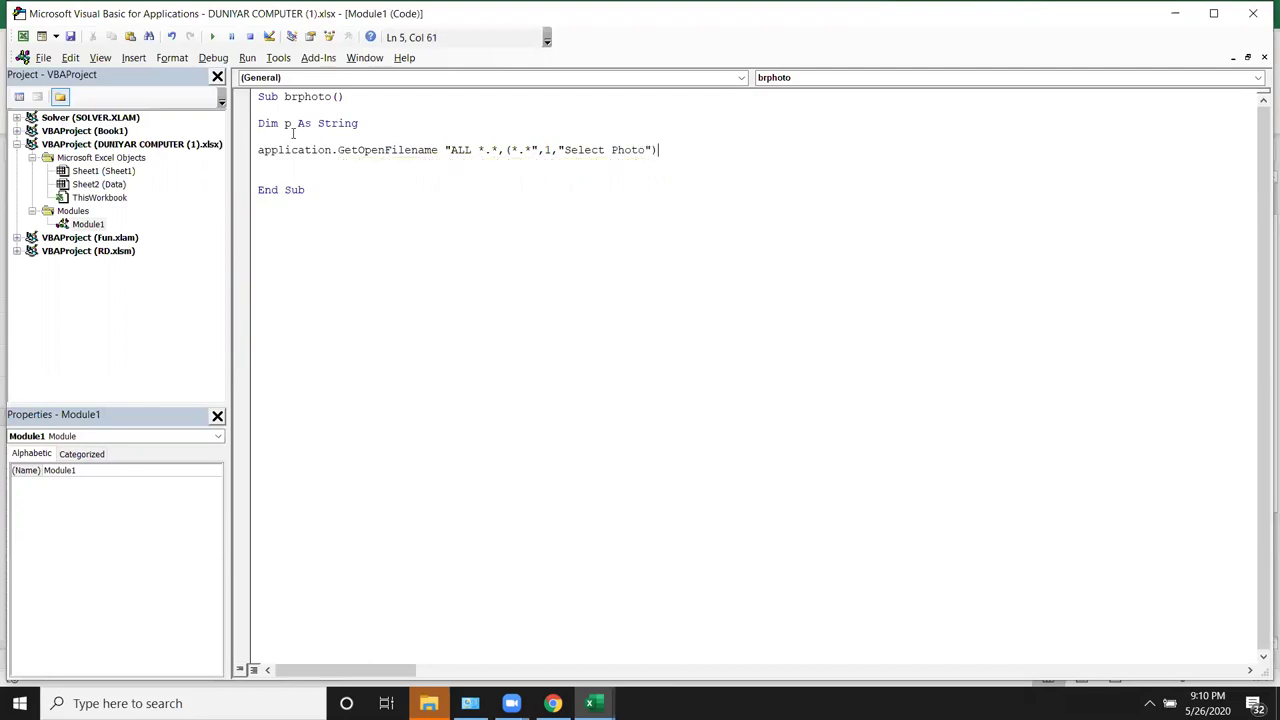
Step: Prefix the GetOpenFilename line with p= and dismiss the compile errors
left_click(255, 152)
type("p=")
left_click(257, 166)
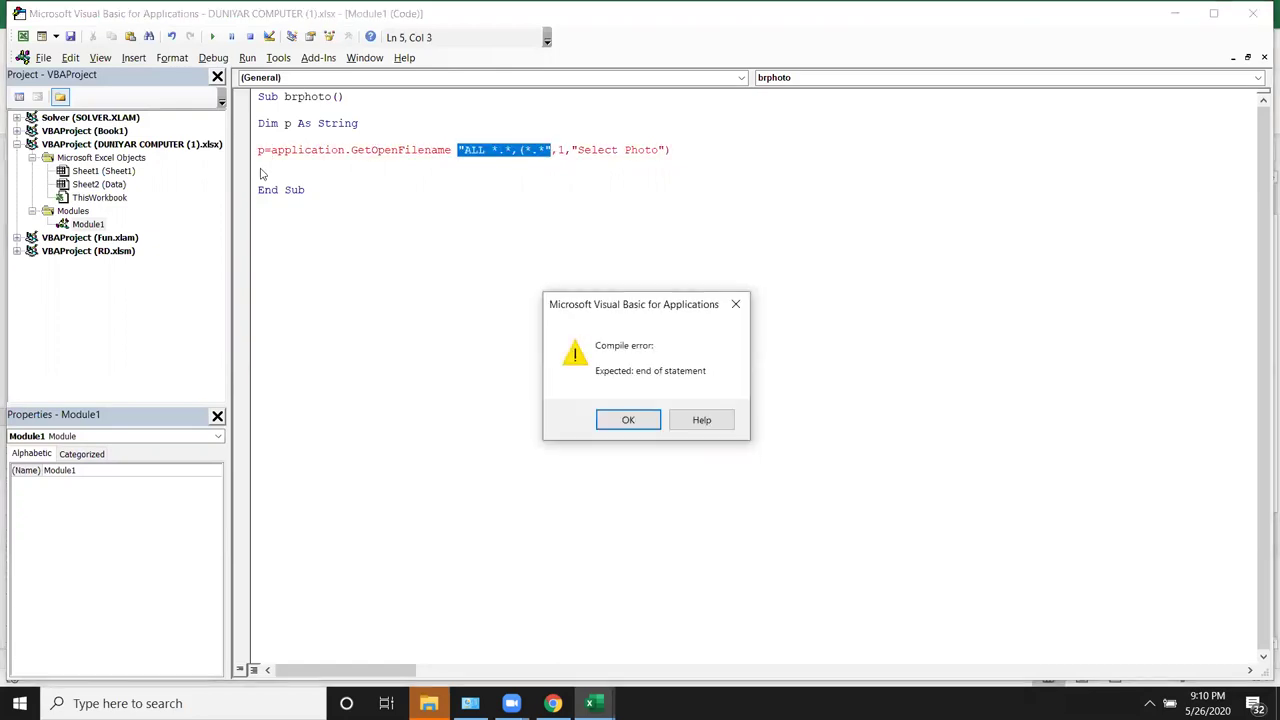
left_click(616, 424)
left_click(500, 214)
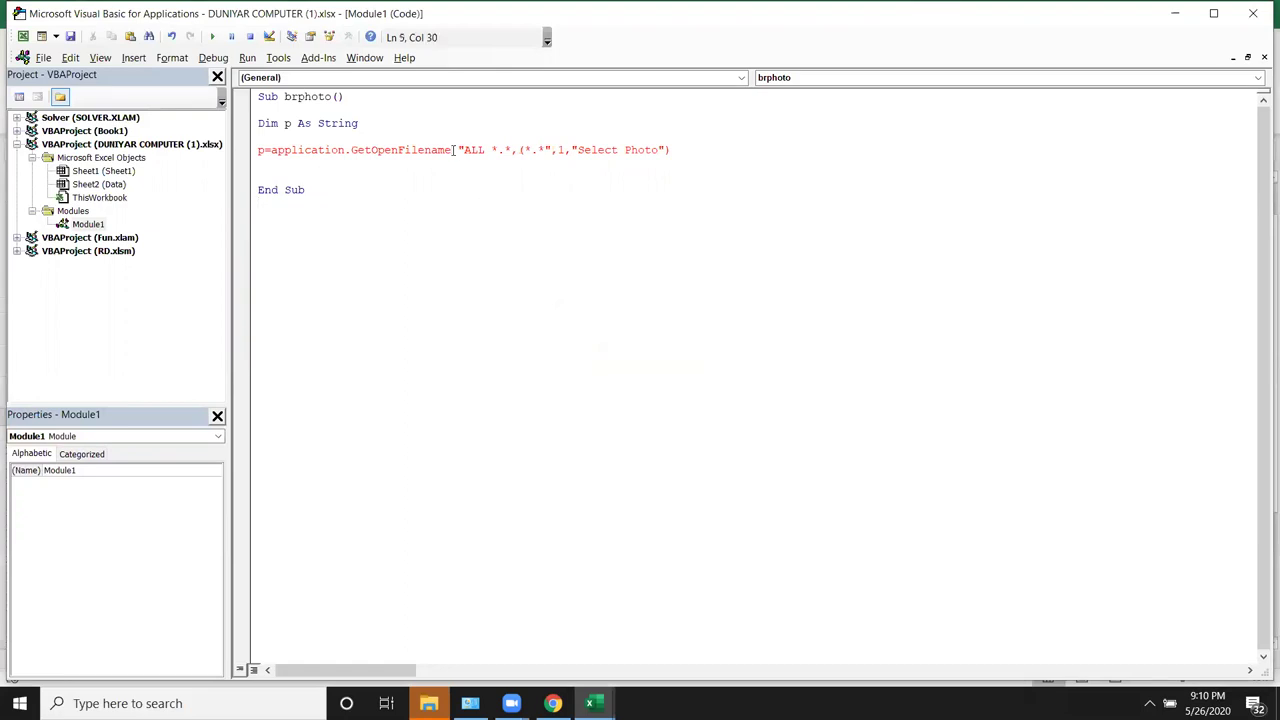
left_click(465, 190)
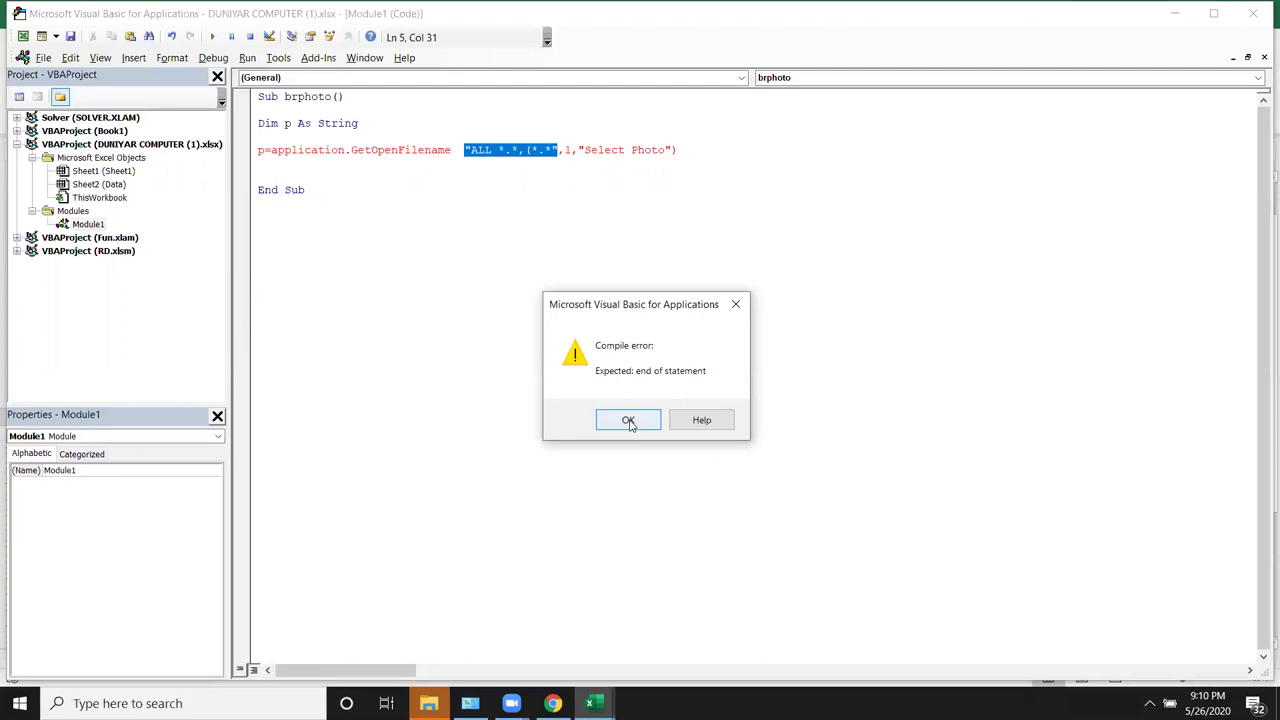
left_click(629, 421)
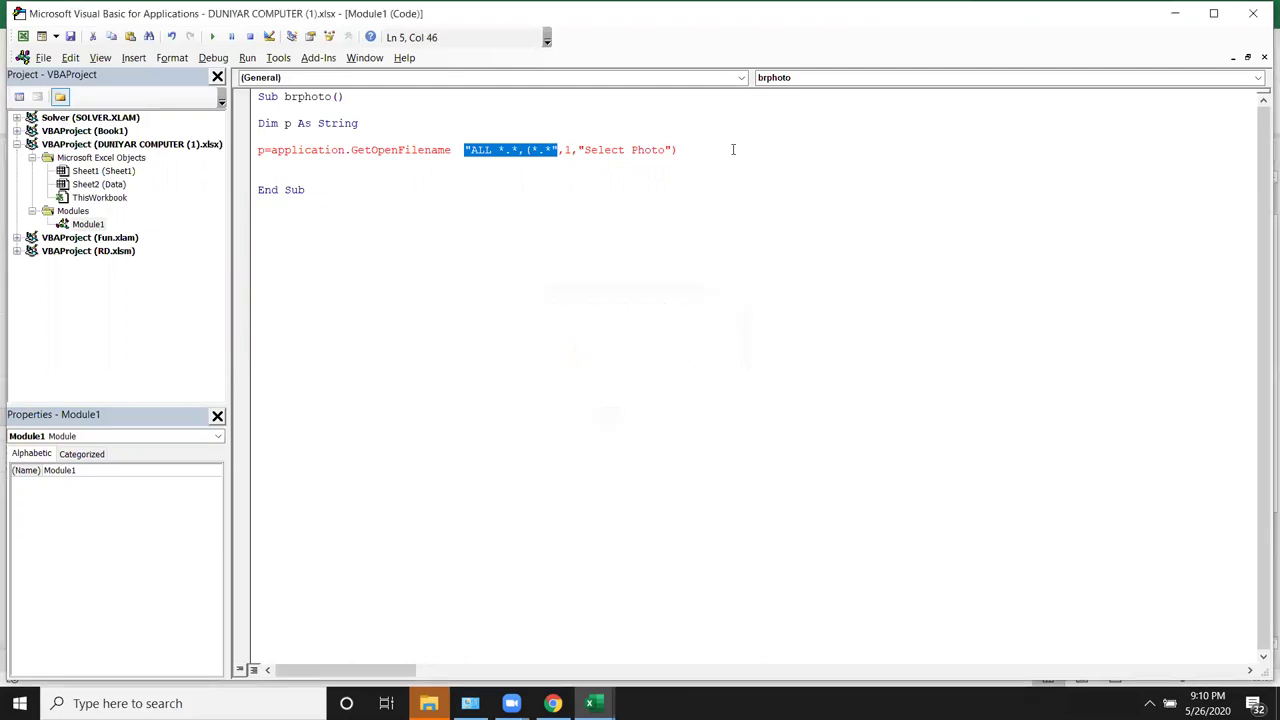
left_click(732, 149)
type("\\")
key("BackSpace")
key("BackSpace")
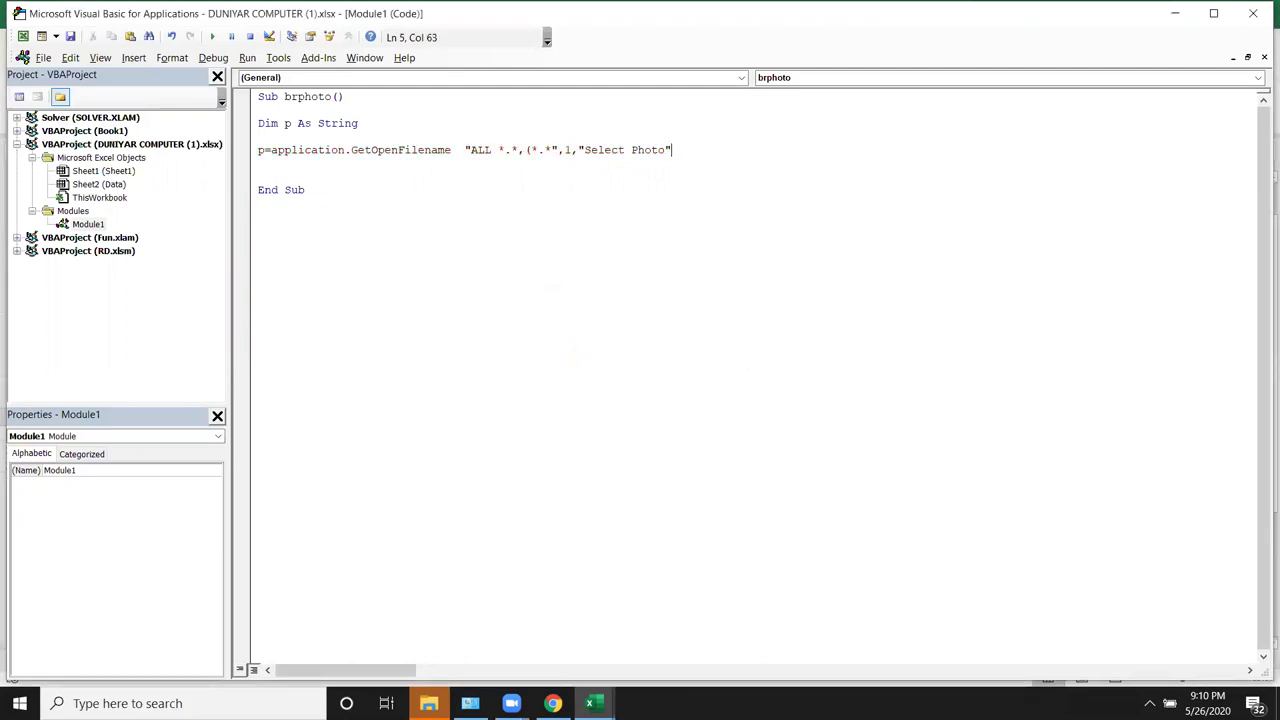
left_click(694, 206)
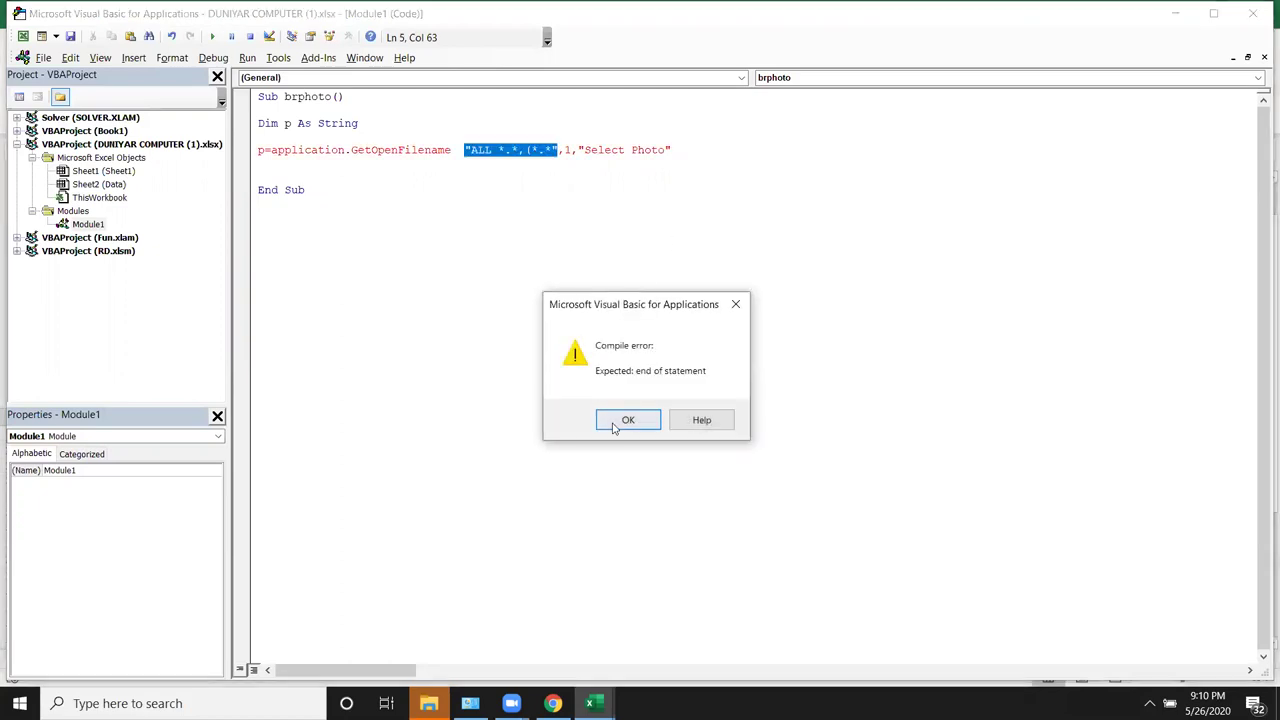
left_click(614, 425)
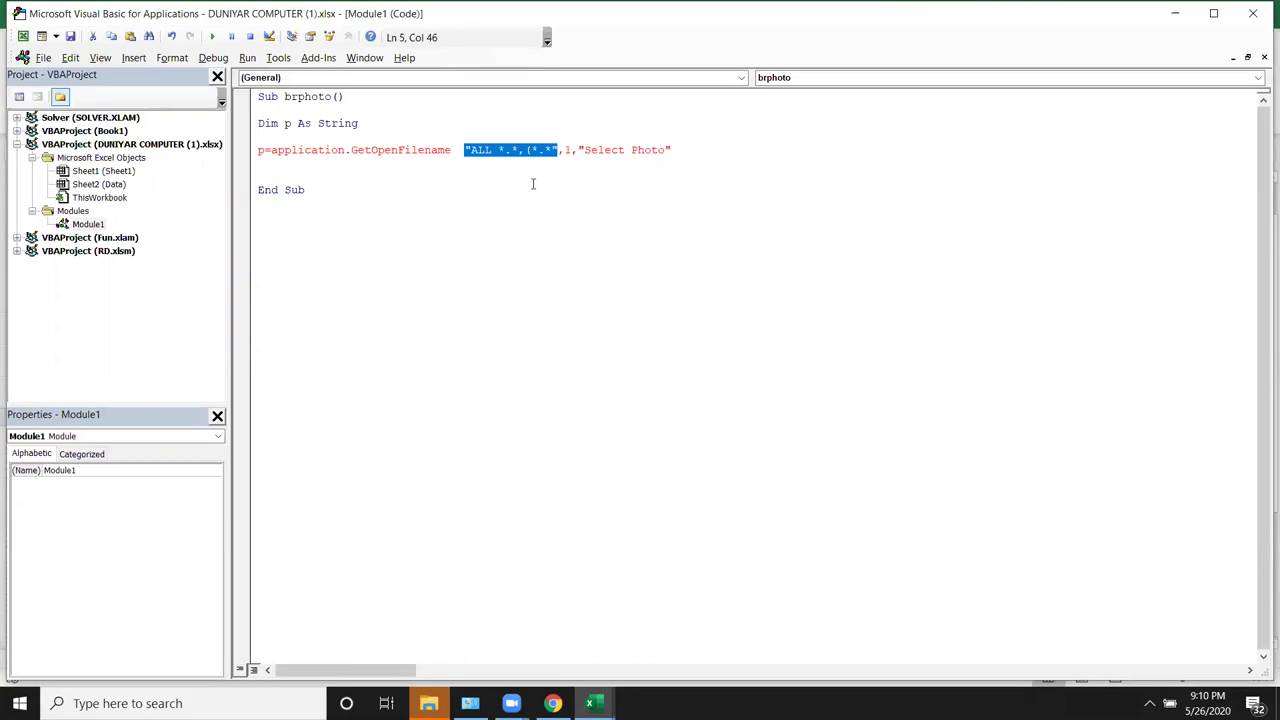
Step: Trim the file filter down to "ALL *.*"
left_click(549, 150)
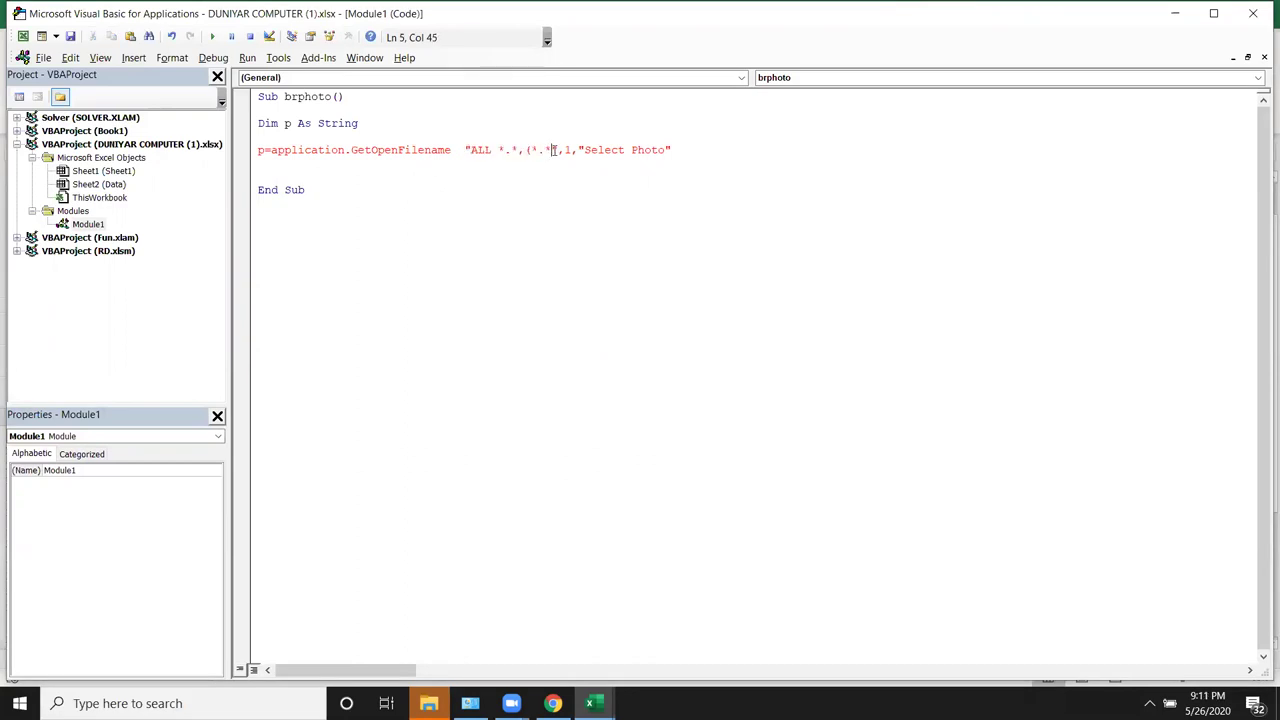
type(")")
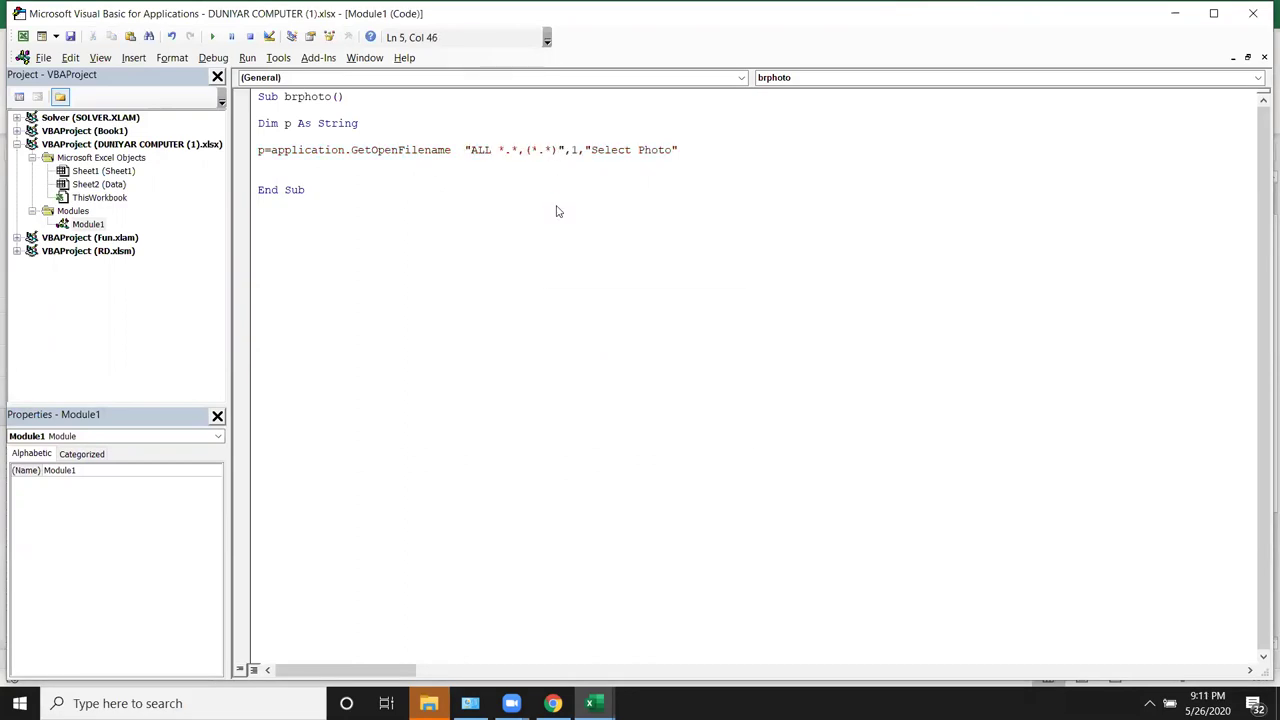
left_click(557, 209)
left_click(621, 424)
left_click(519, 150)
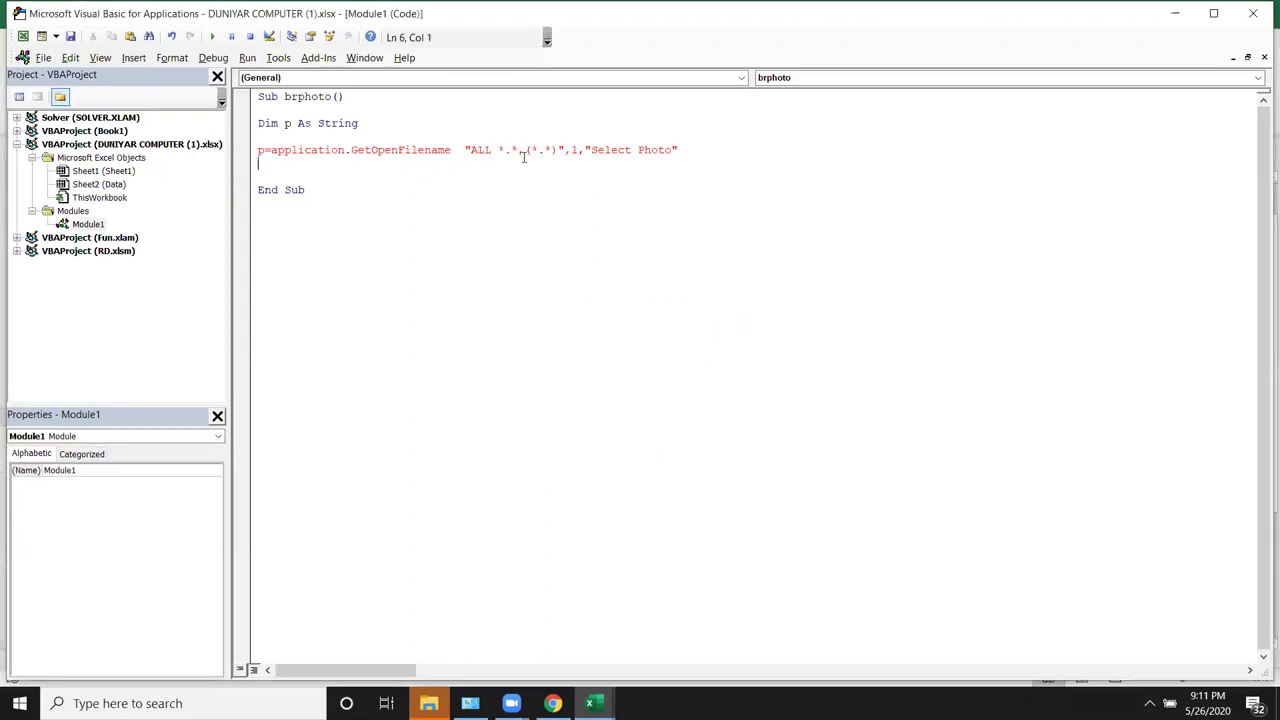
key("Delete")
key("Delete")
key("Delete")
key("Delete")
key("Delete")
key("Delete")
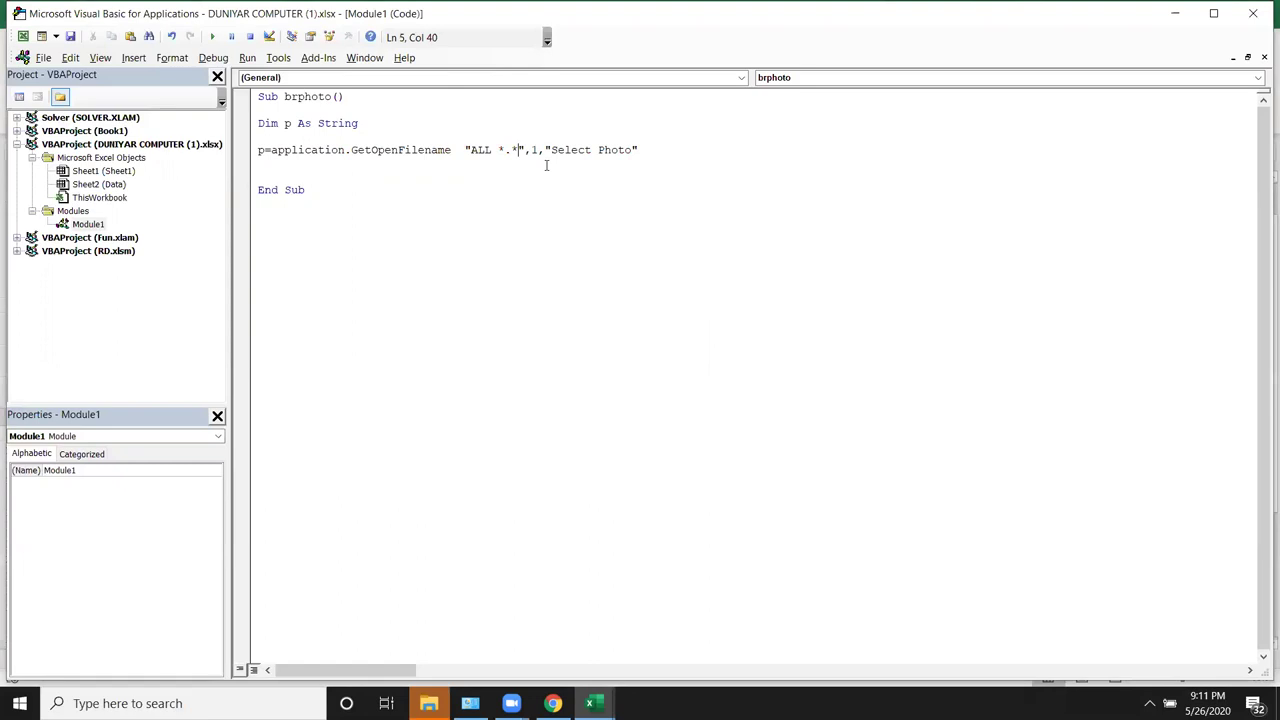
left_click(554, 203)
left_click(619, 421)
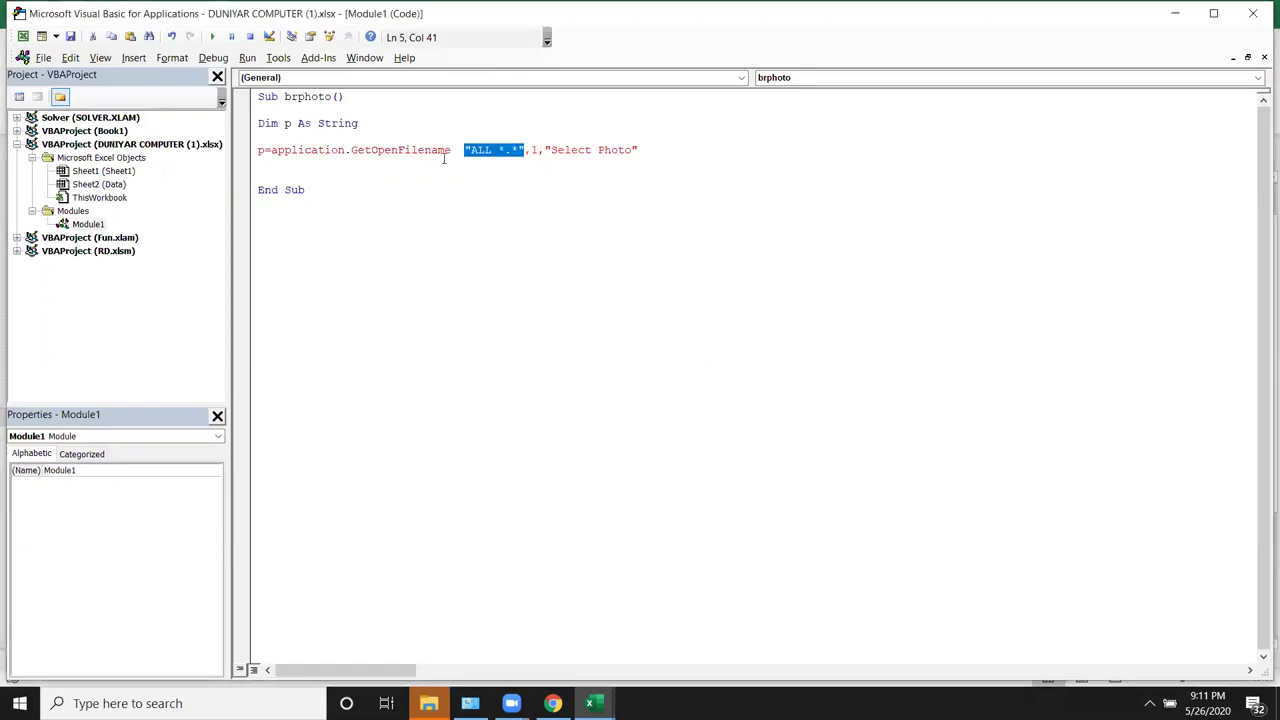
Step: Wrap the arguments in parentheses: p = Application.GetOpenFilename("ALL *.*", 1, "Select Photo")
left_click(451, 152)
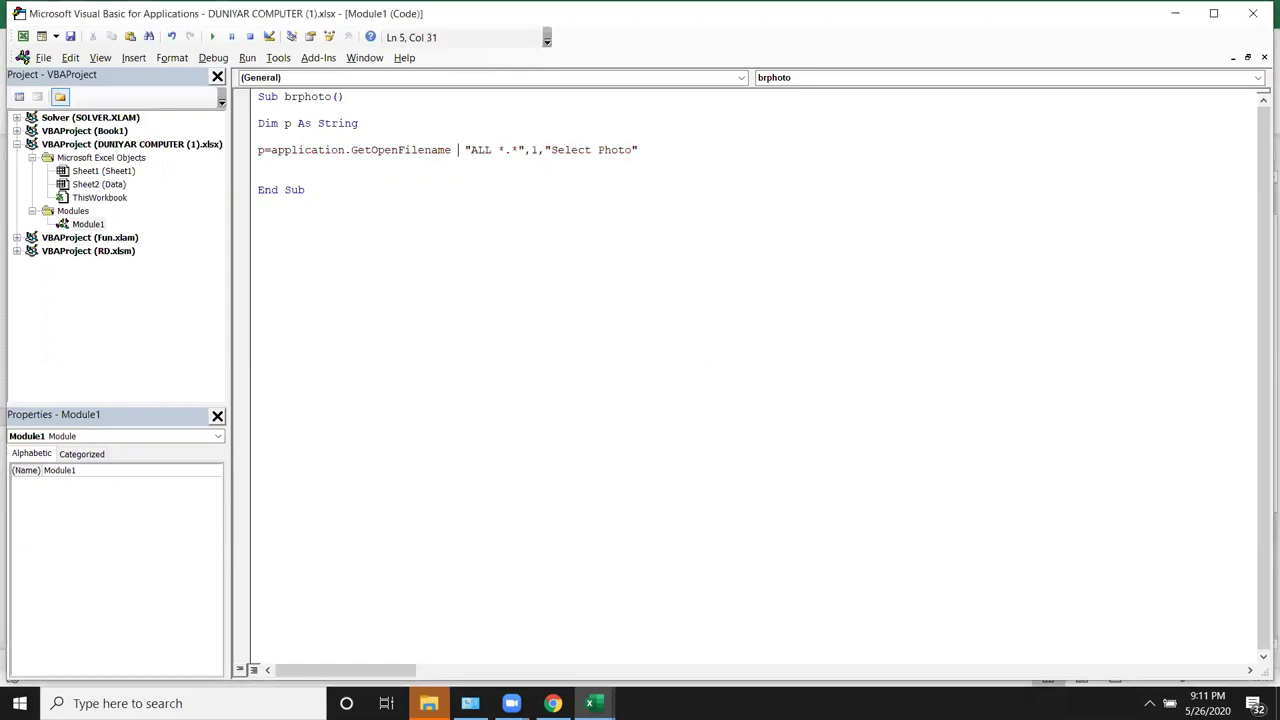
type("(")
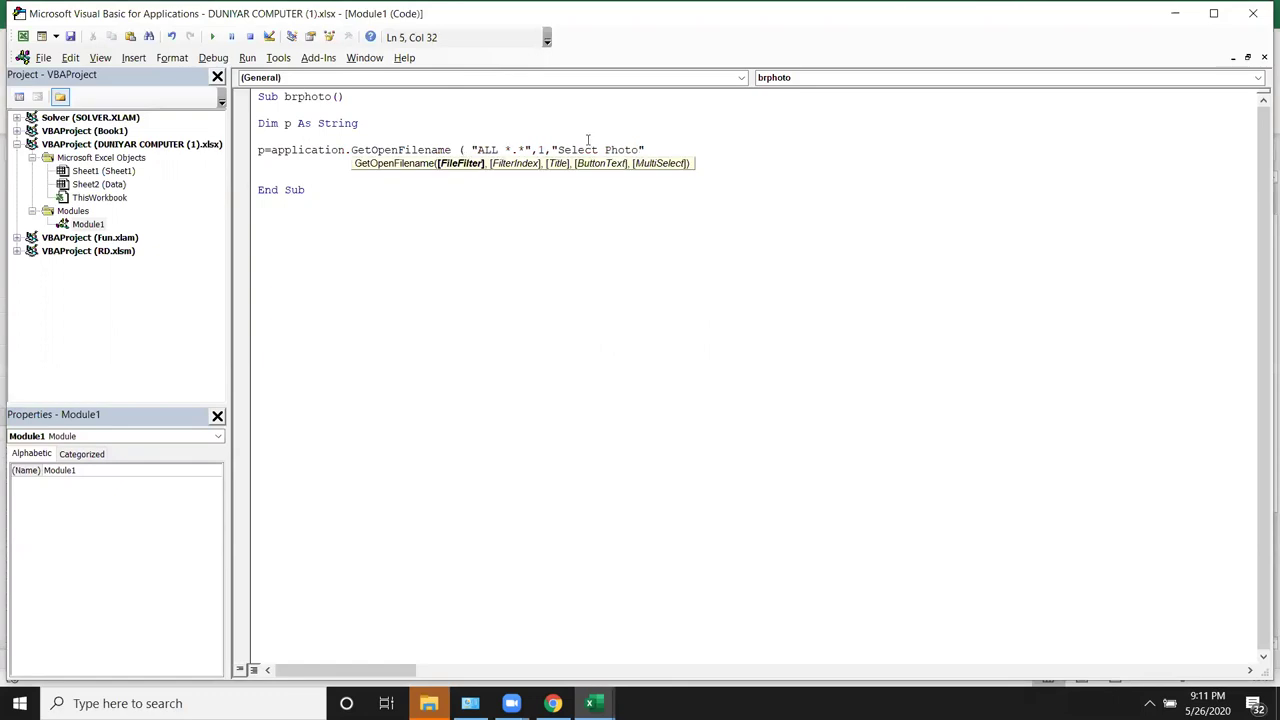
left_click(661, 148)
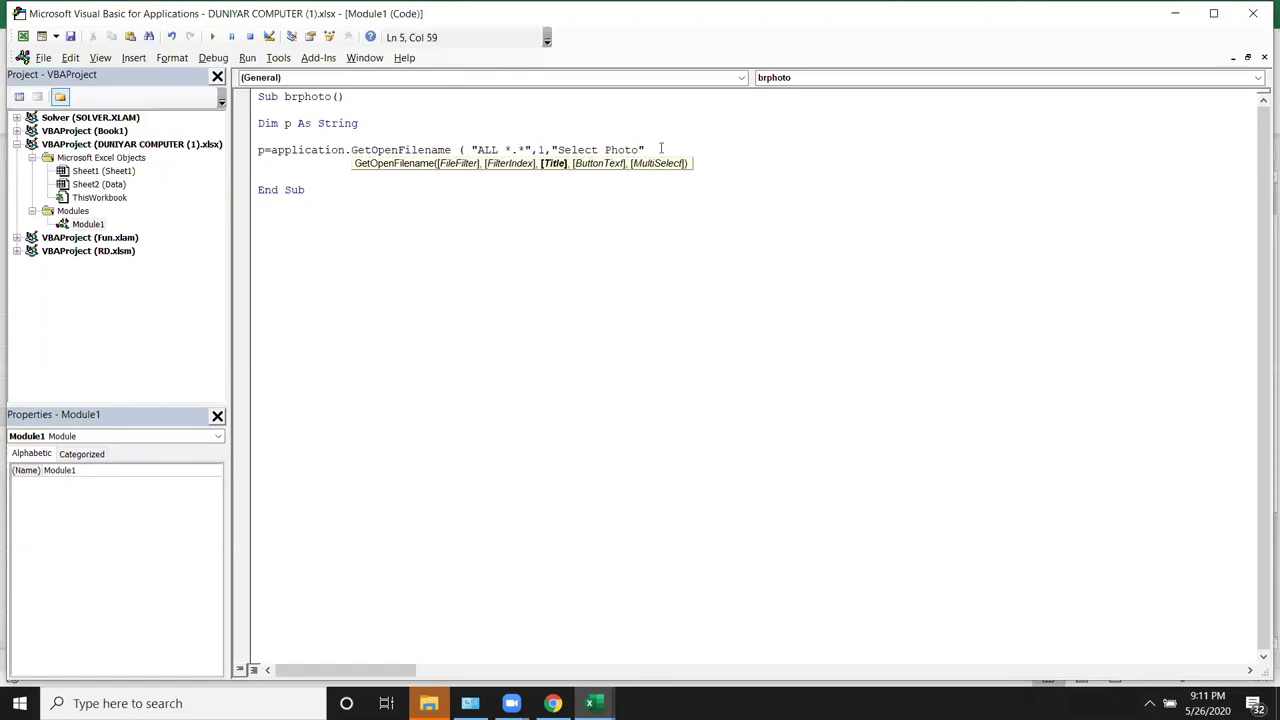
type(")")
left_click(695, 177)
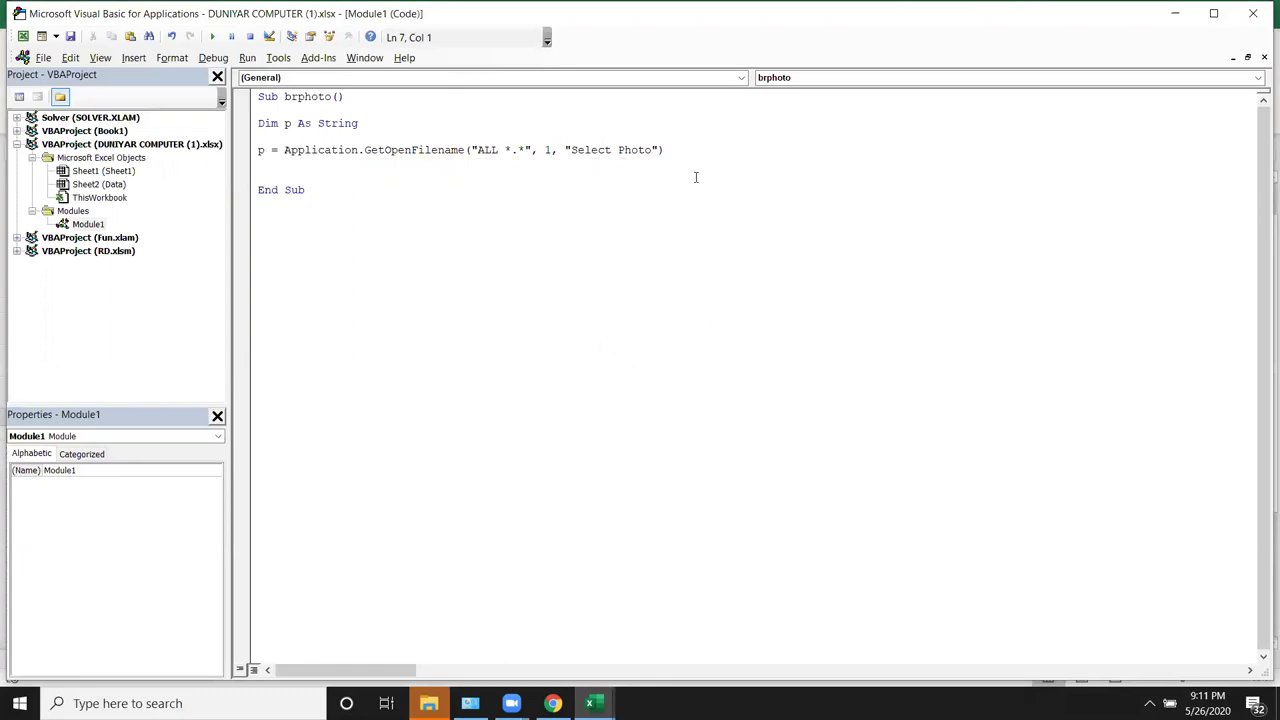
left_click(269, 167)
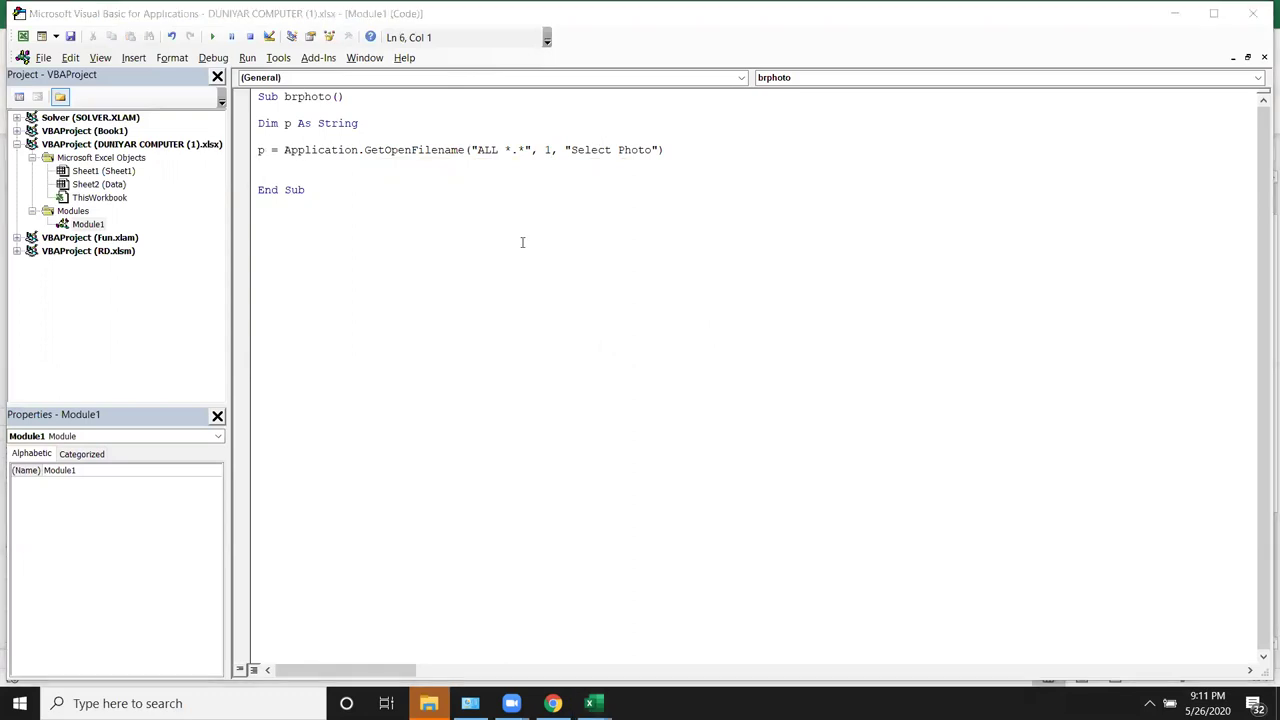
key("alt+Tab")
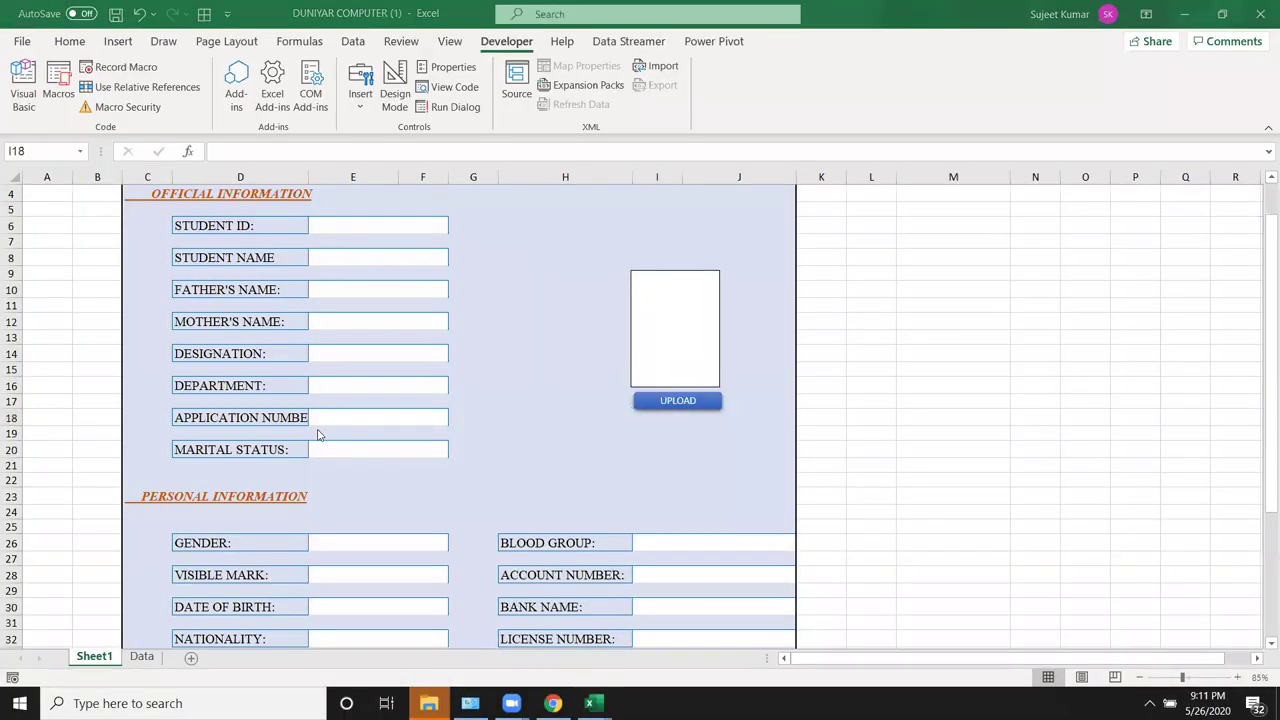
Step: Add the line Range("I13").Value = p above End Sub
key("alt+Tab")
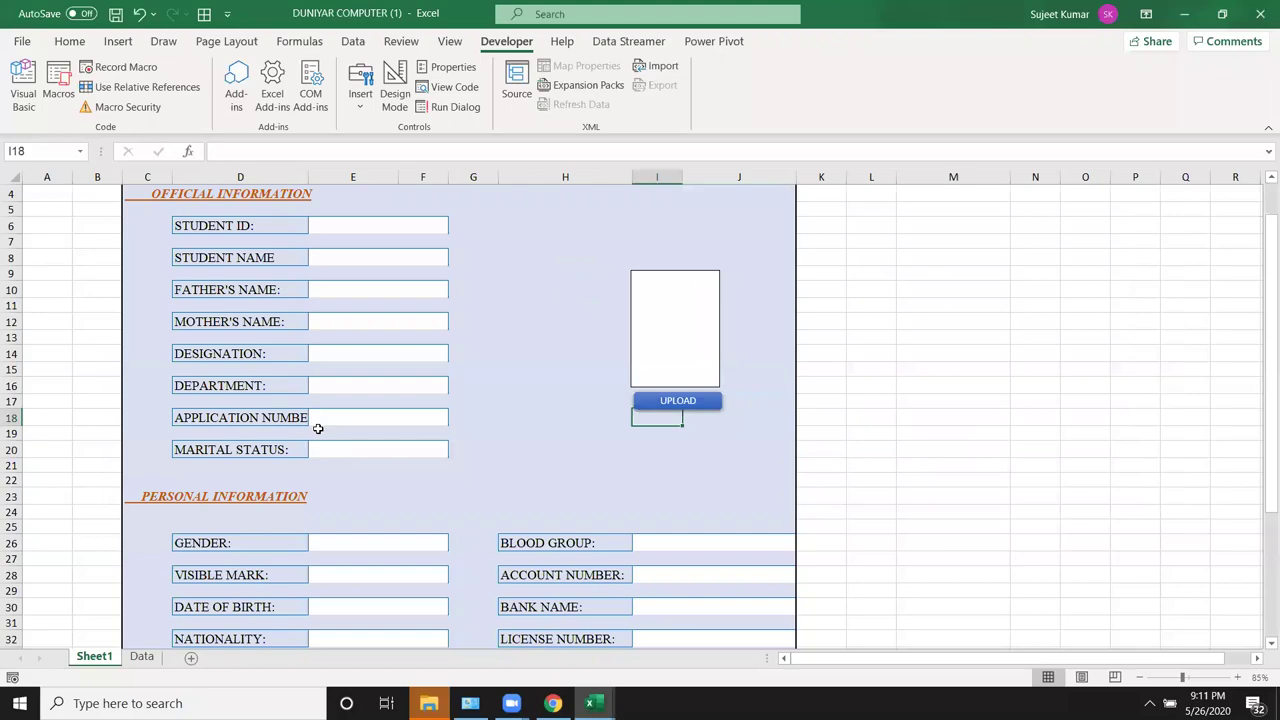
key("alt+Tab")
key("alt+Tab")
key("Return")
type("range")
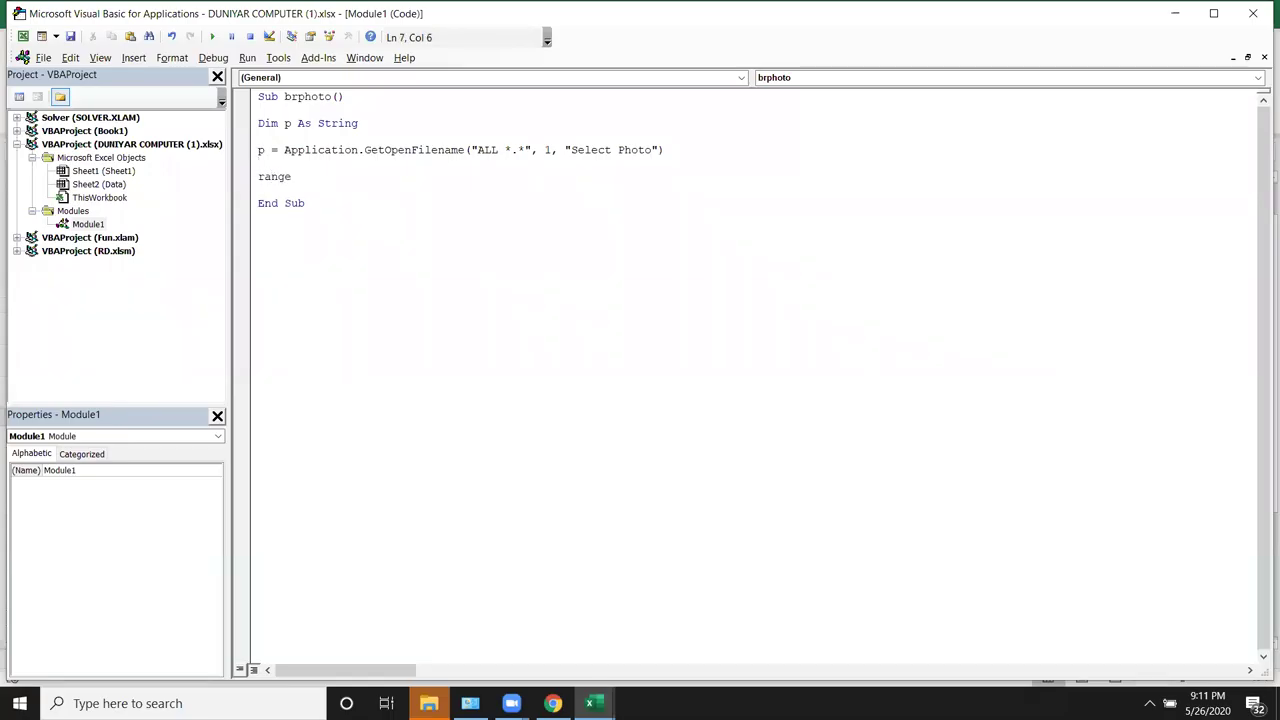
type("(\"A")
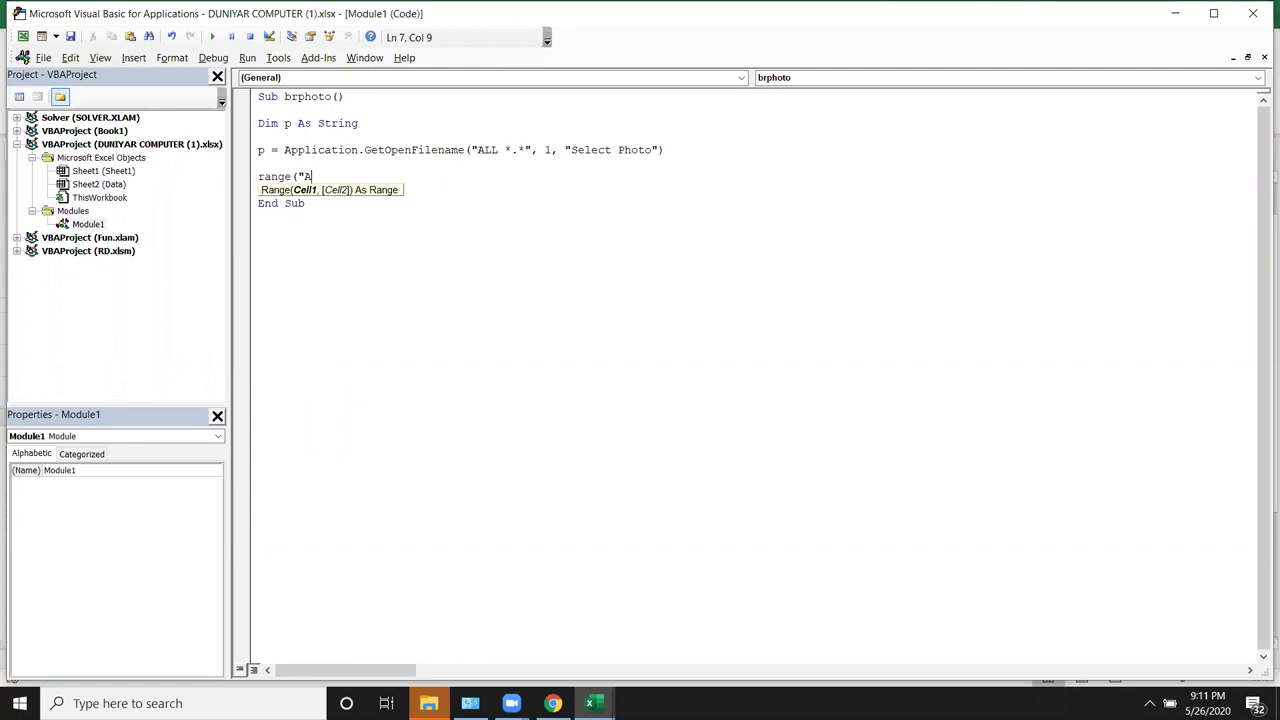
key("BackSpace")
type("I13\")")
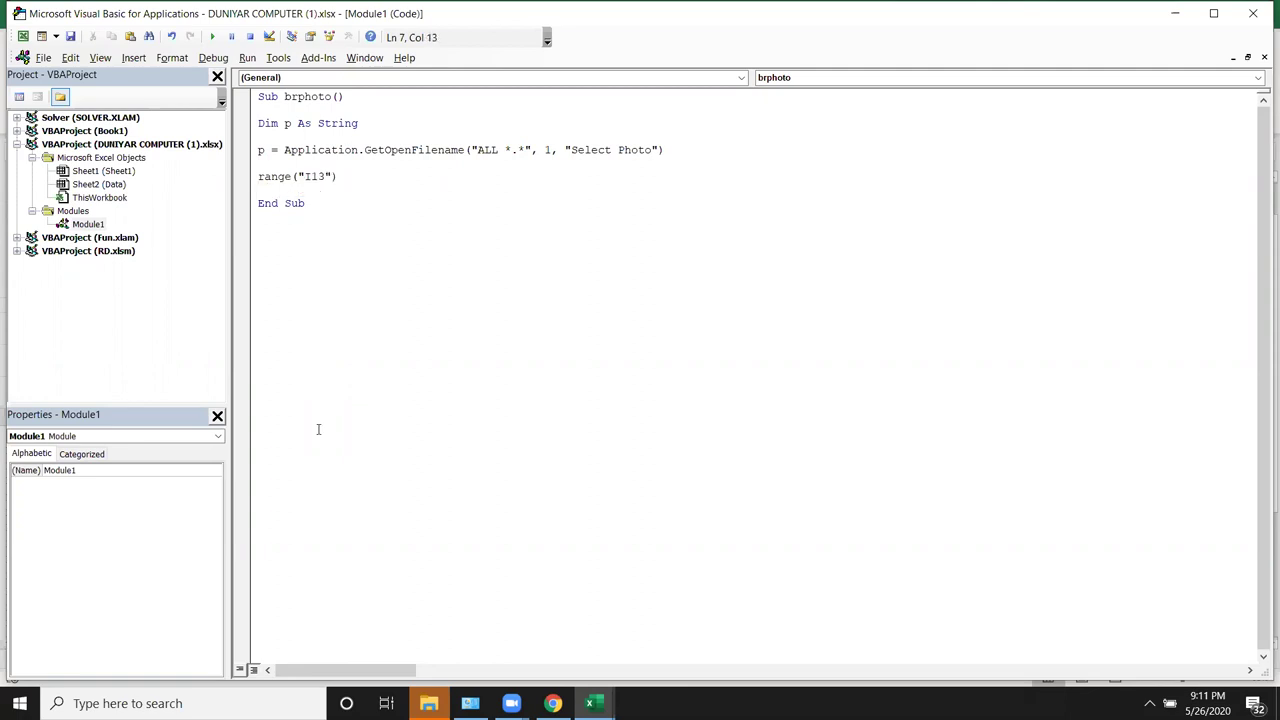
type(".value=p")
key("Down")
key("alt+F11")
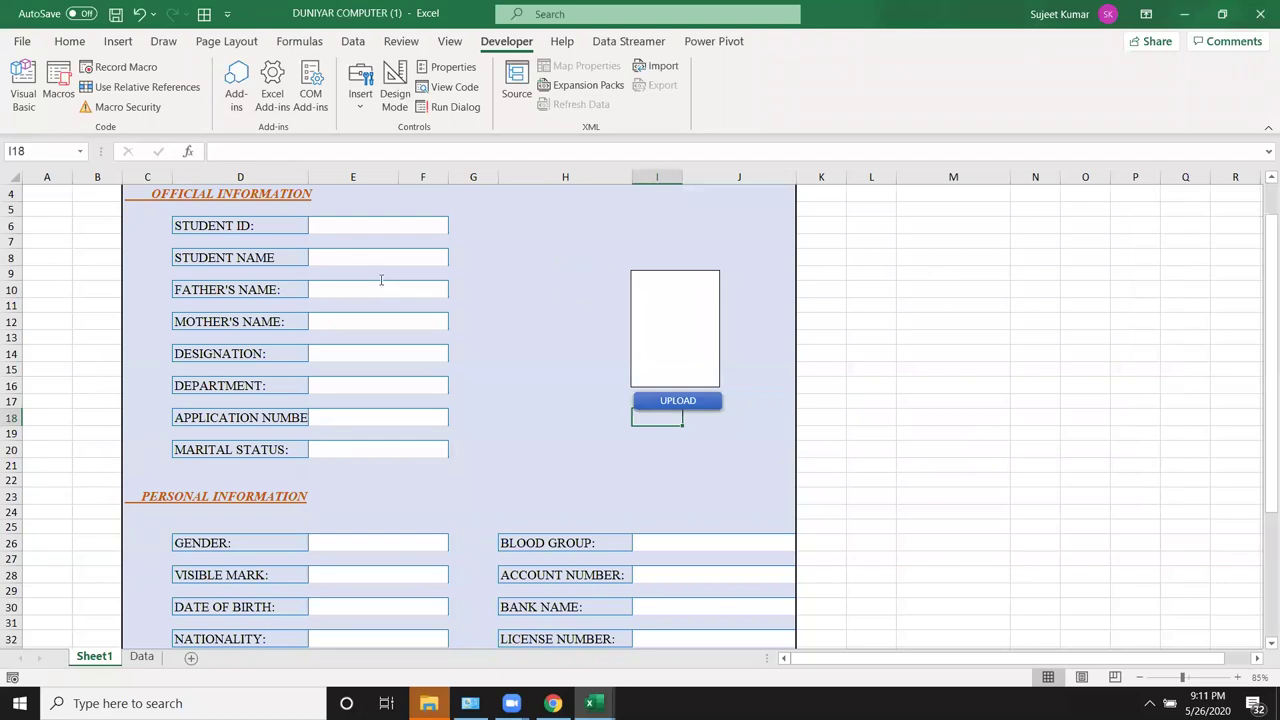
key("alt+F11")
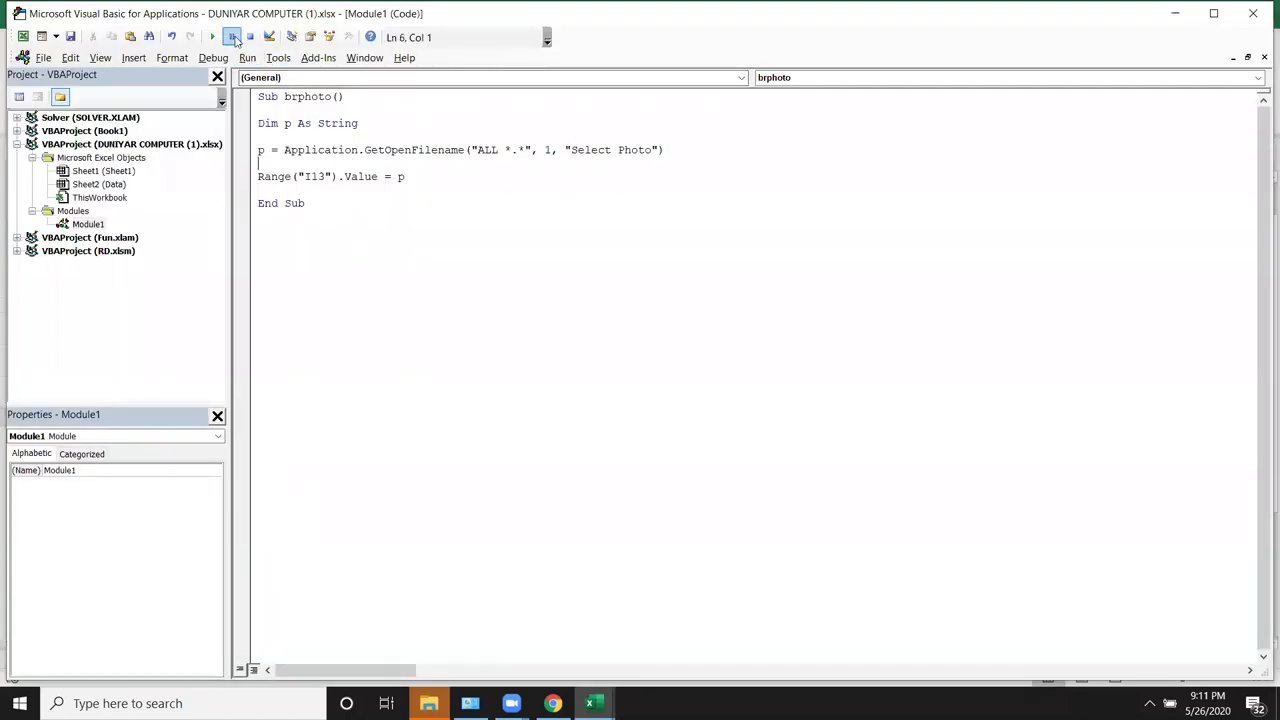
Step: Run the macro, debug the error, and change the filter to "ALL *.*, (*.*)"
left_click(212, 37)
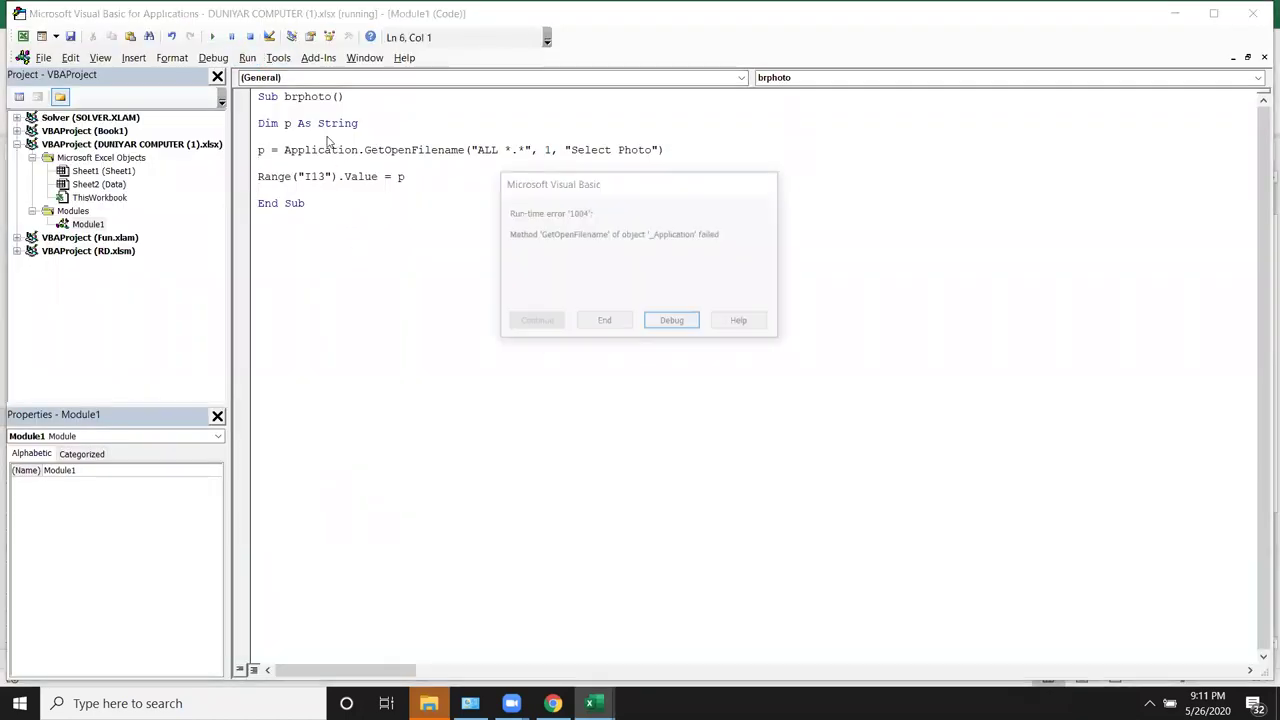
left_click(673, 322)
left_click(526, 149)
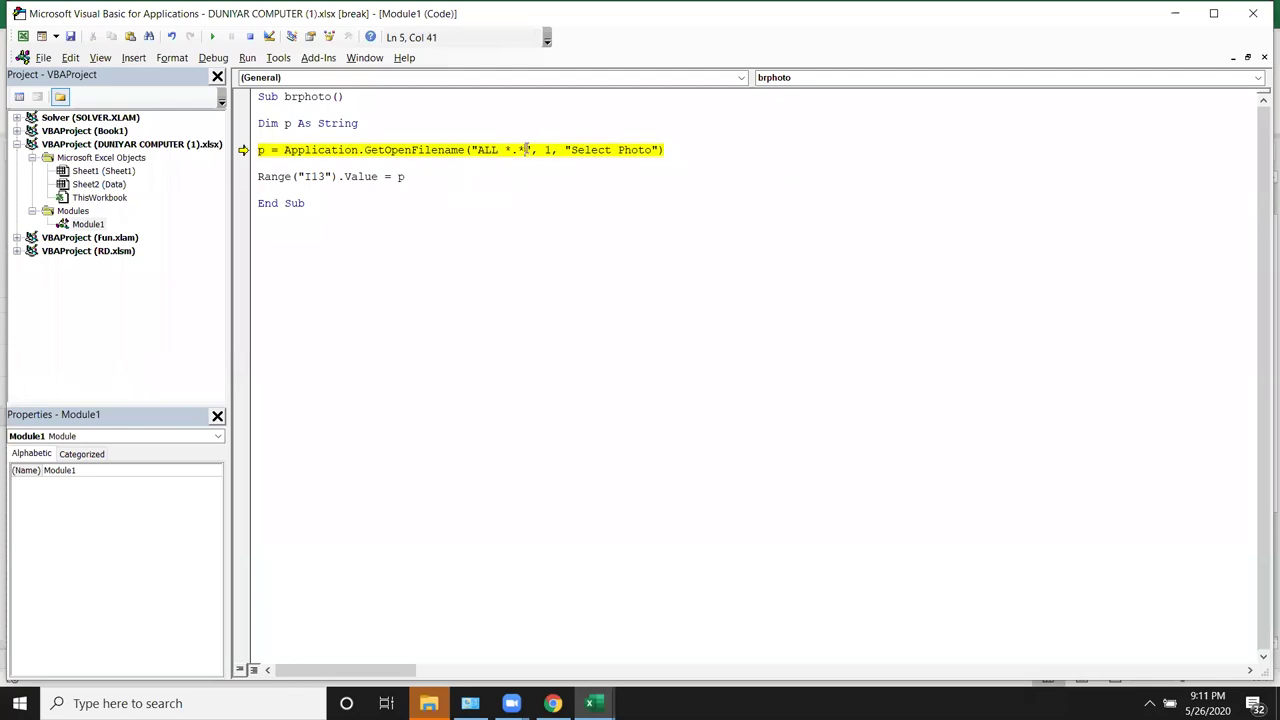
type(", ")
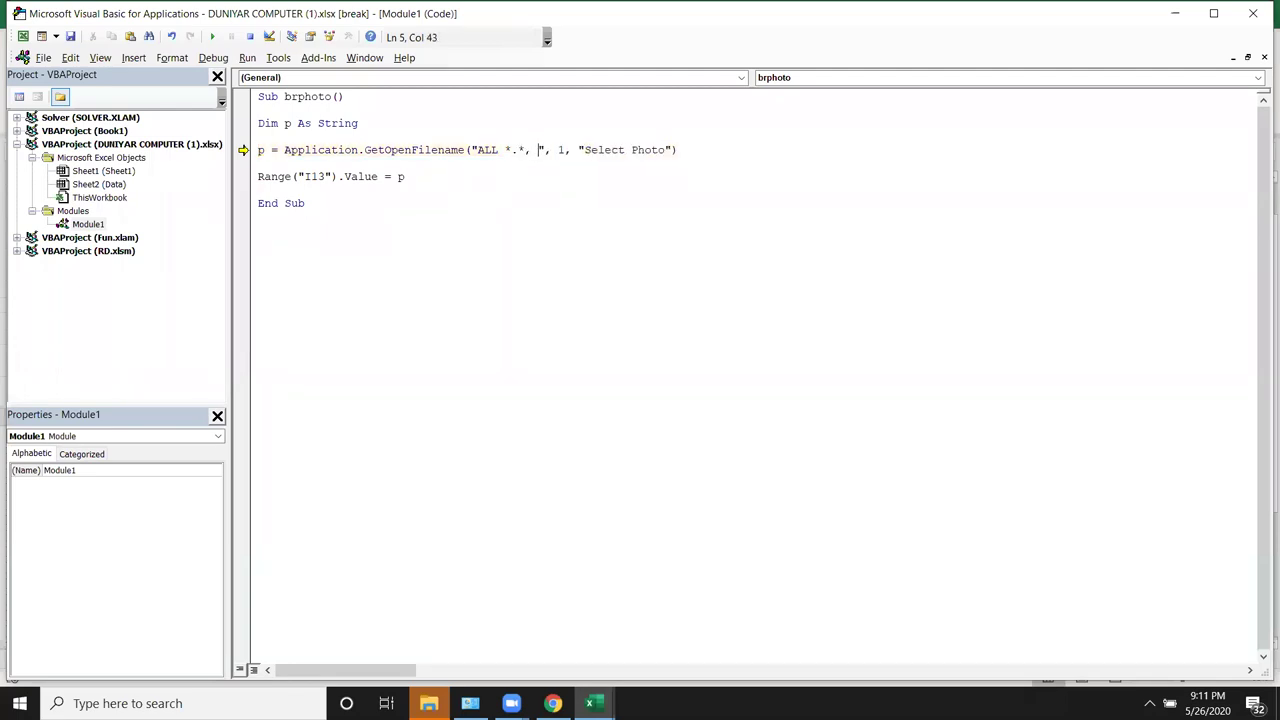
type("(*.*)")
left_click(572, 193)
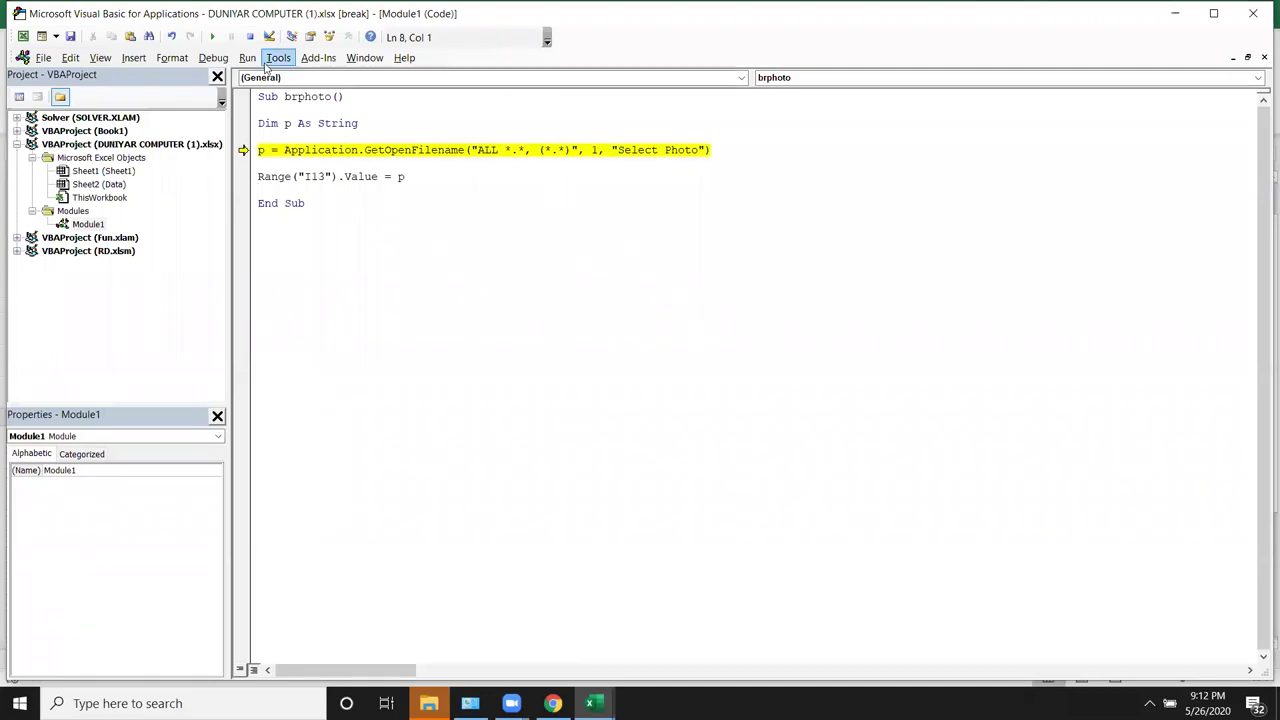
Step: Test the Select Photo dialog in Pictures, check the file type list, then cancel
left_click(216, 39)
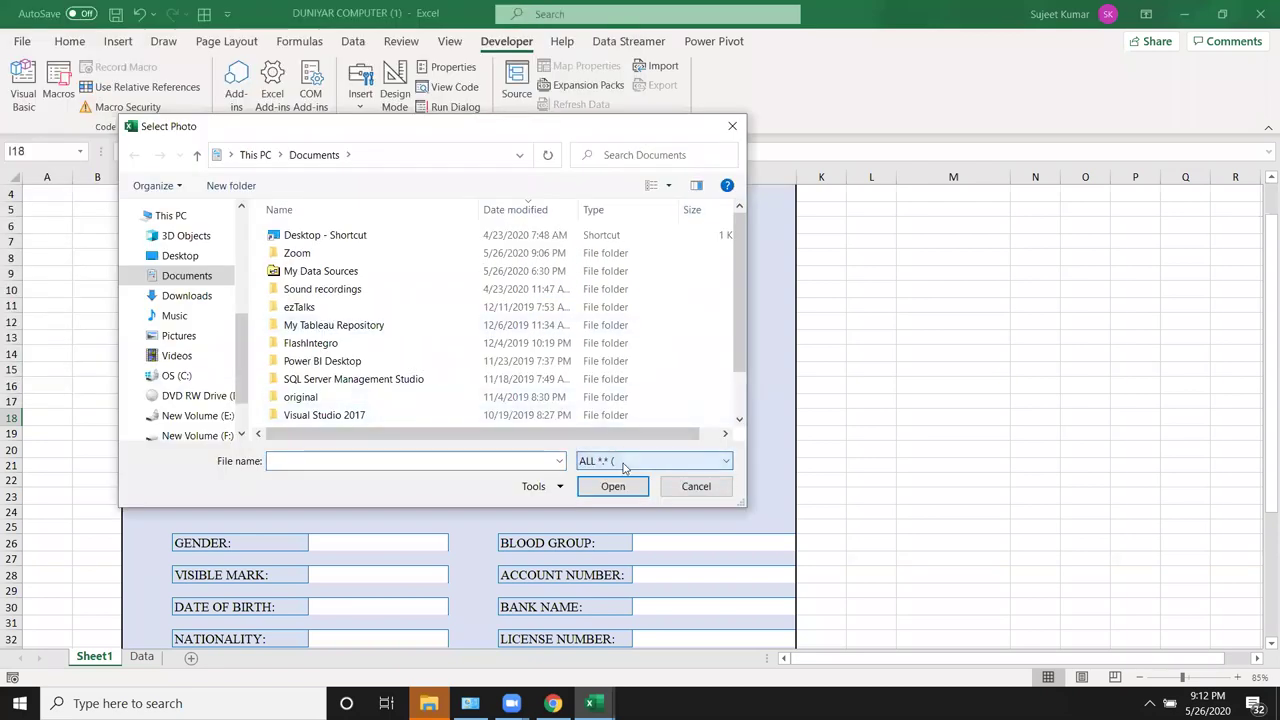
left_click(172, 337)
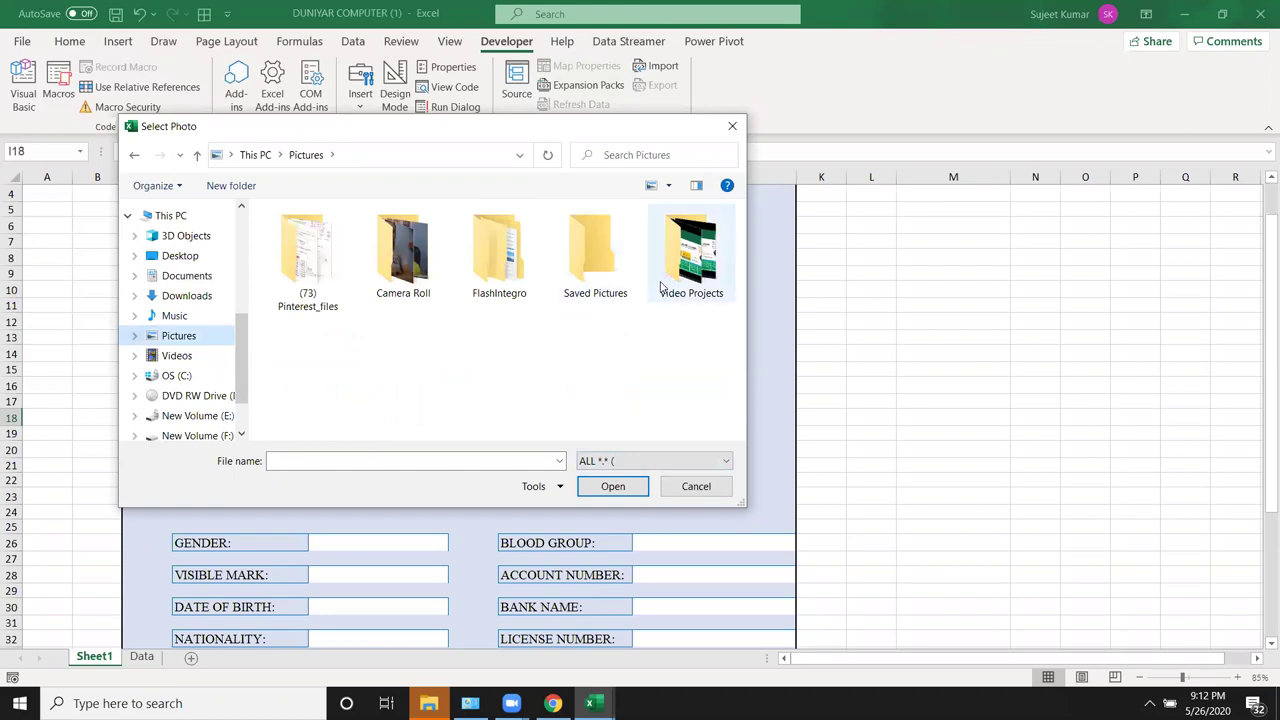
left_click(608, 462)
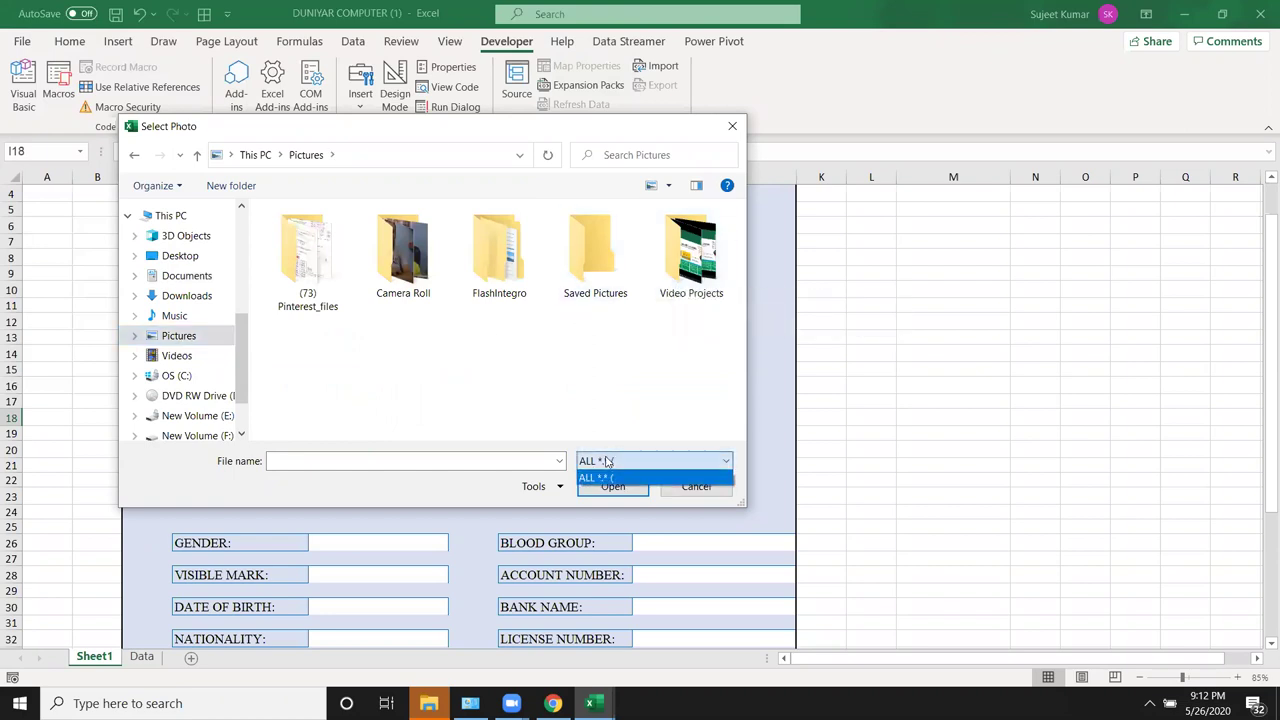
left_click(608, 463)
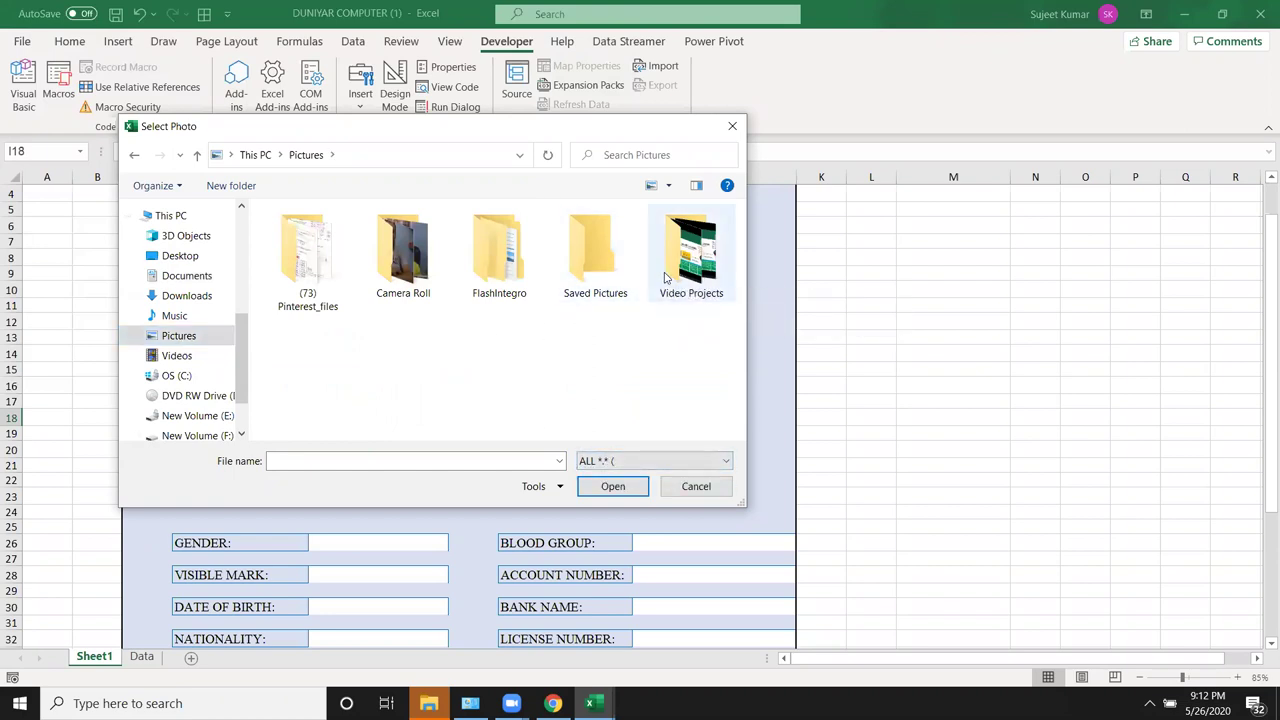
left_click(619, 462)
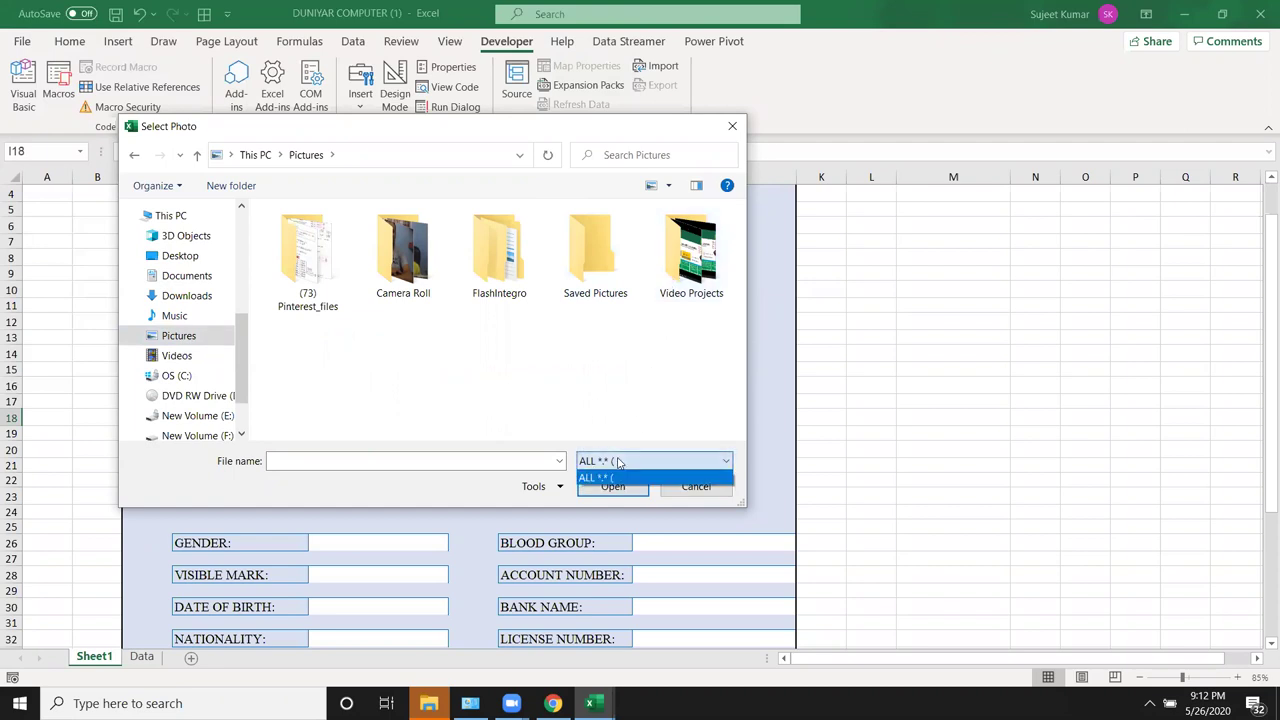
left_click(619, 462)
left_click(619, 462)
left_click(619, 462)
left_click(680, 487)
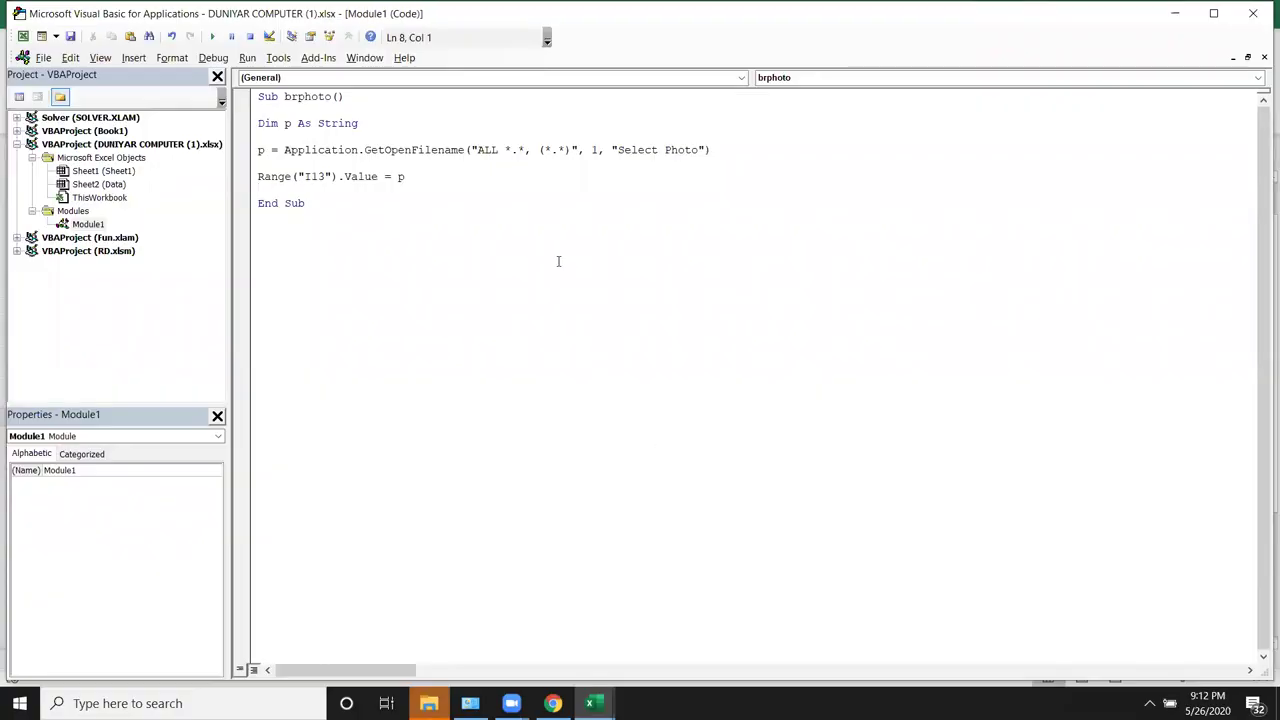
Step: Delete the comma after ALL *.* and rerun the macro to reach the error line
left_click(399, 177)
left_click(526, 150)
key("Delete")
left_click(617, 188)
left_click(213, 37)
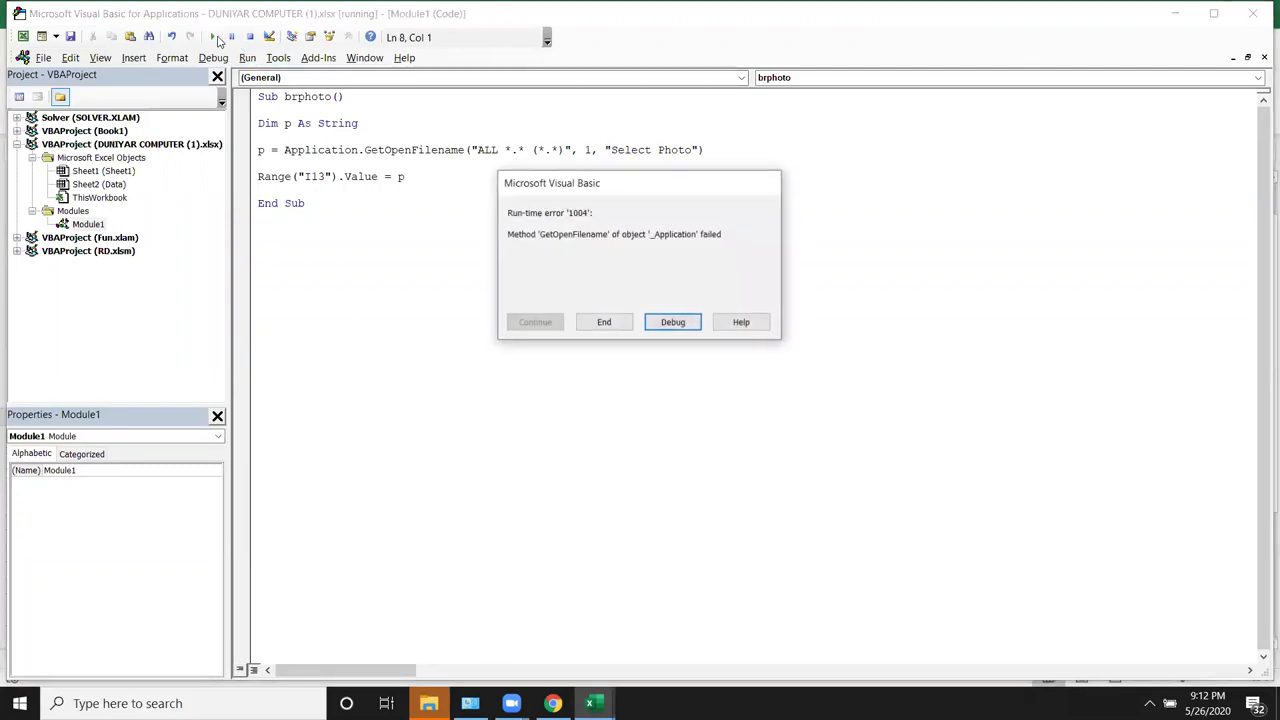
left_click(672, 323)
Step: Restore the comma and add All, making the filter "ALL *.*, ( All *.*)"
left_click(532, 150)
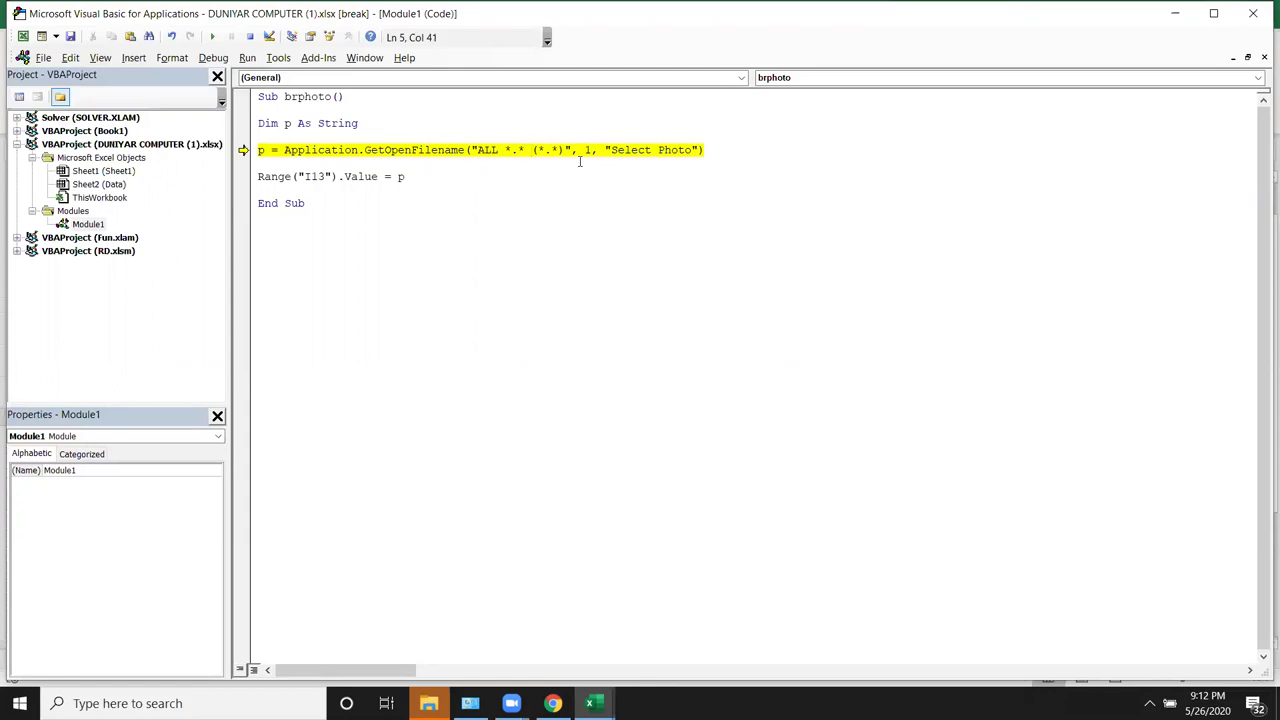
type(",")
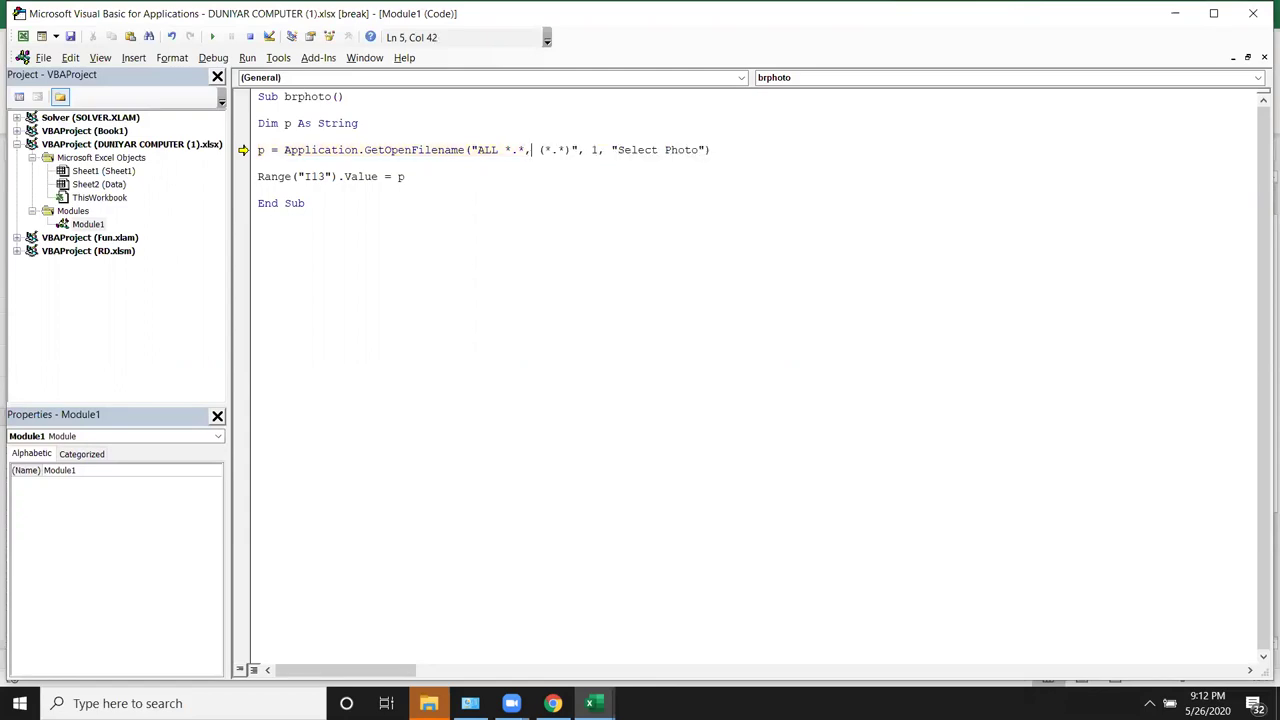
left_click(538, 150)
left_click(405, 176)
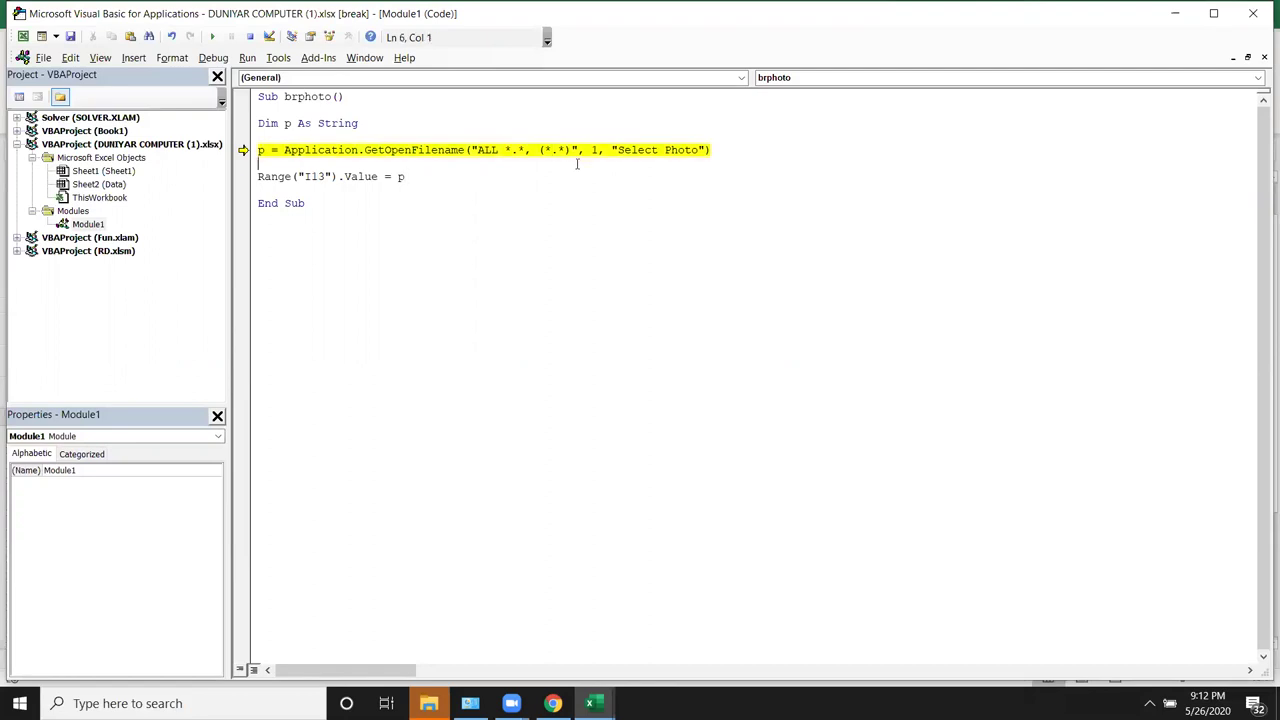
left_click(546, 150)
type("All")
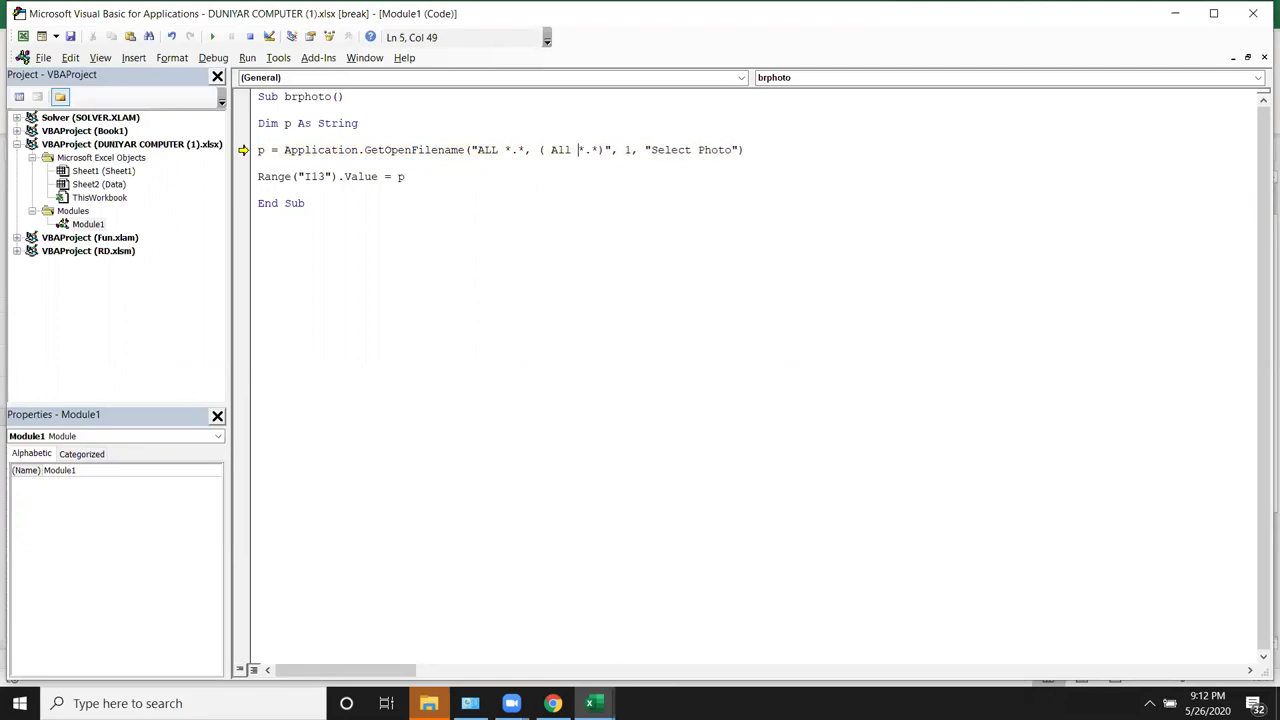
left_click(582, 186)
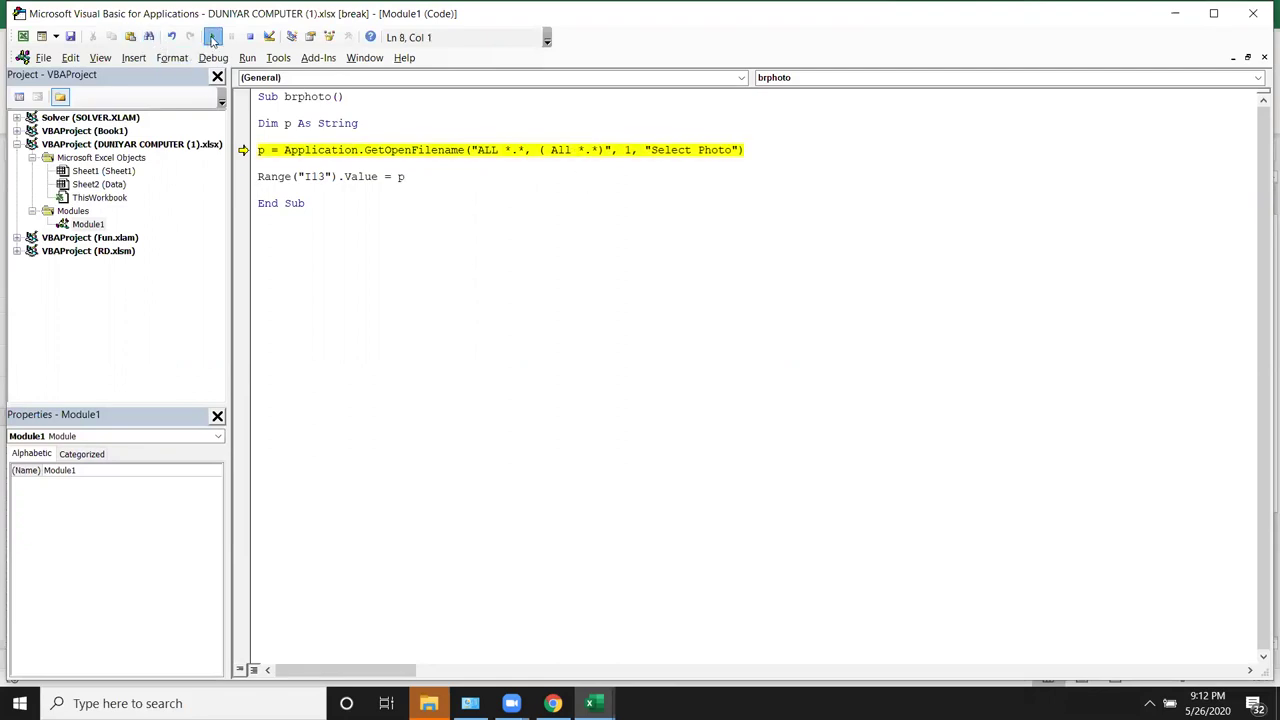
Step: Run the macro and open the 365 picture from Pictures in Select Photo
left_click(212, 36)
left_click(680, 460)
left_click(676, 458)
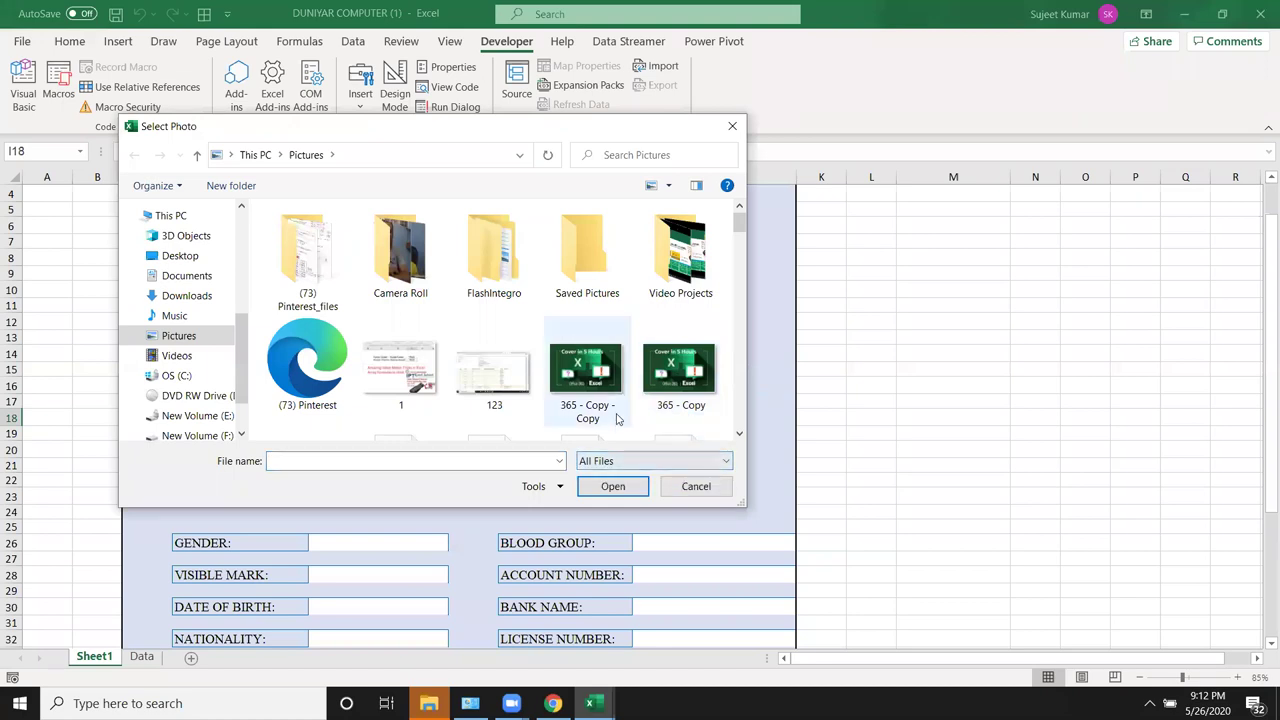
scroll(667, 370, "down", 1)
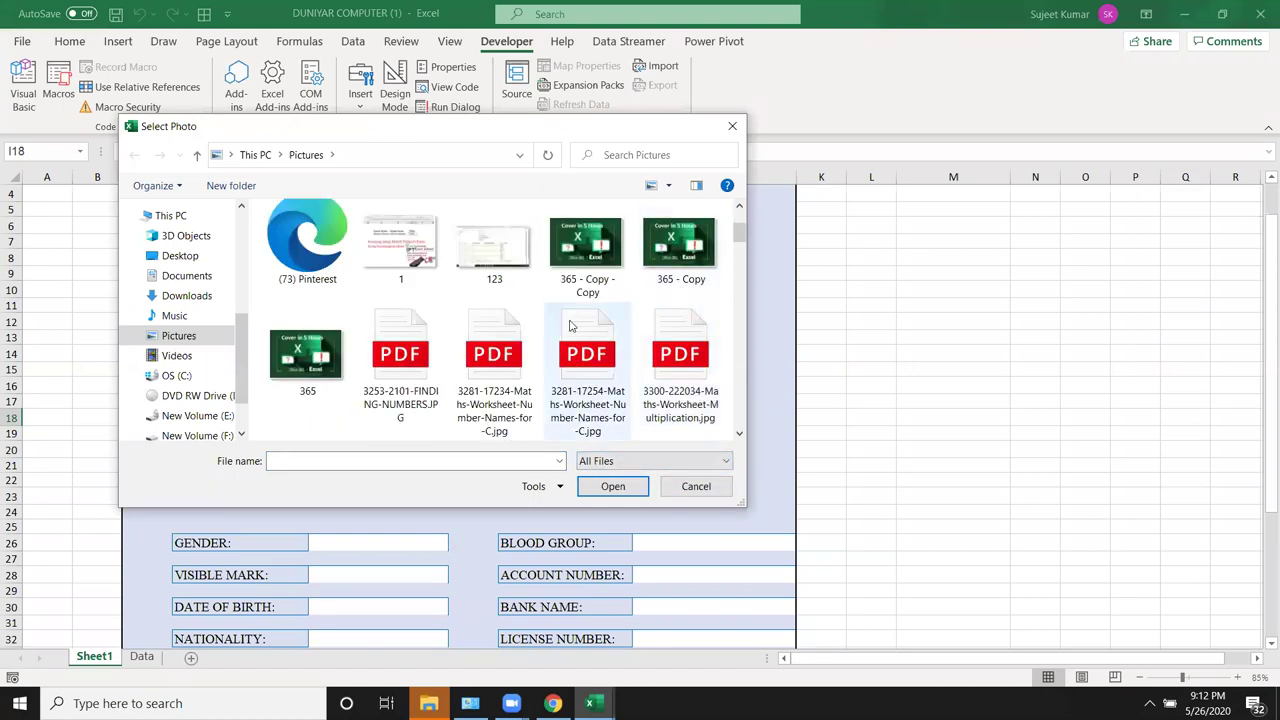
left_click(298, 380)
left_click(612, 487)
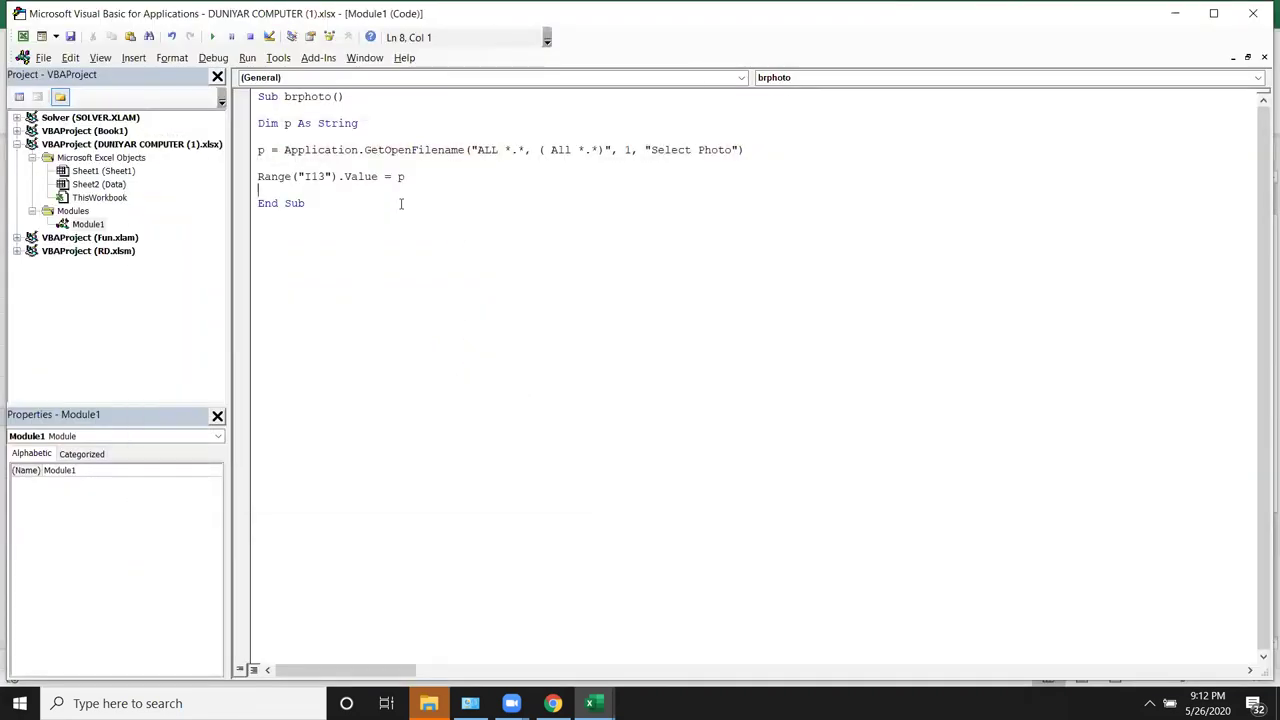
Step: Clear the 365.jpg photo path from cell I13
key("alt+F11")
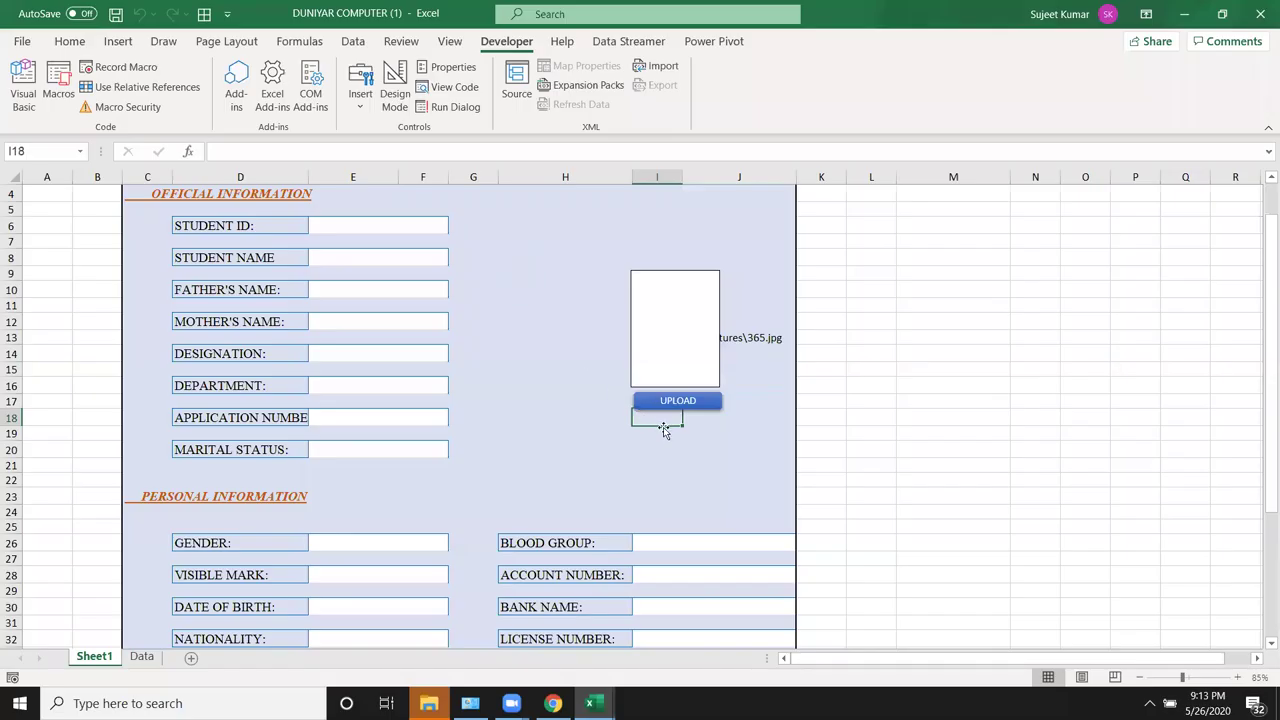
left_click(760, 340)
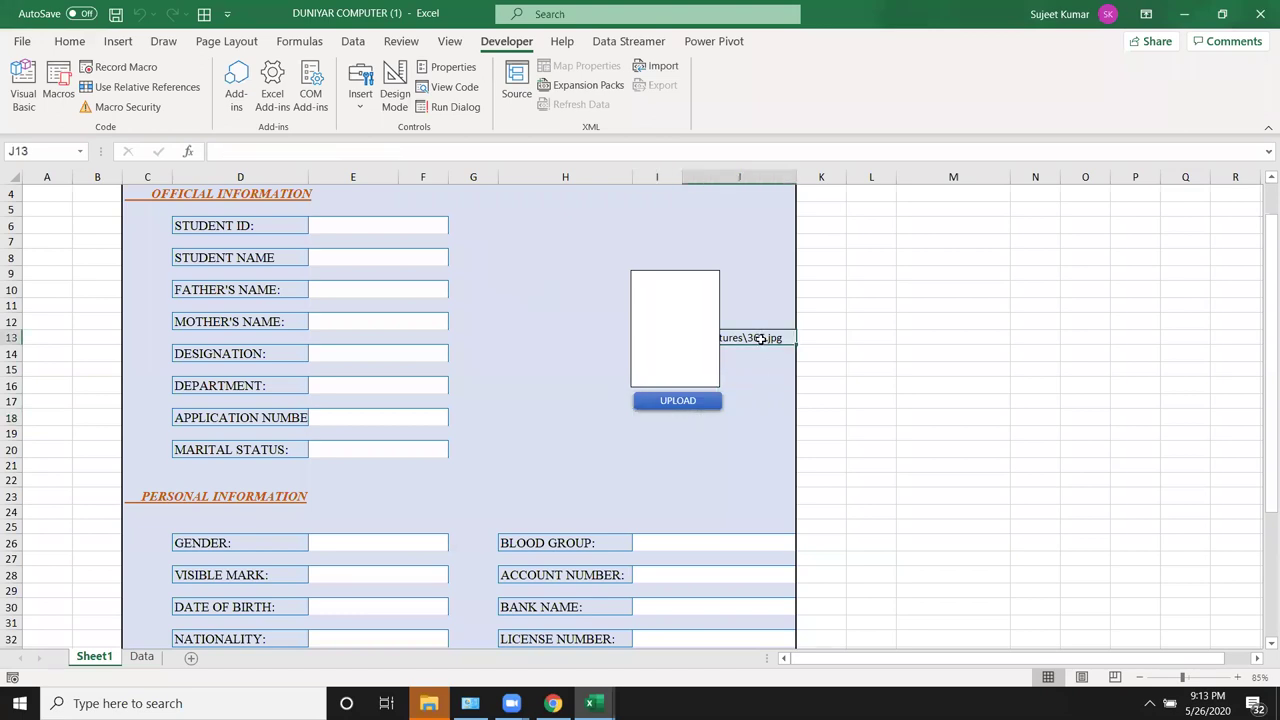
key("Left")
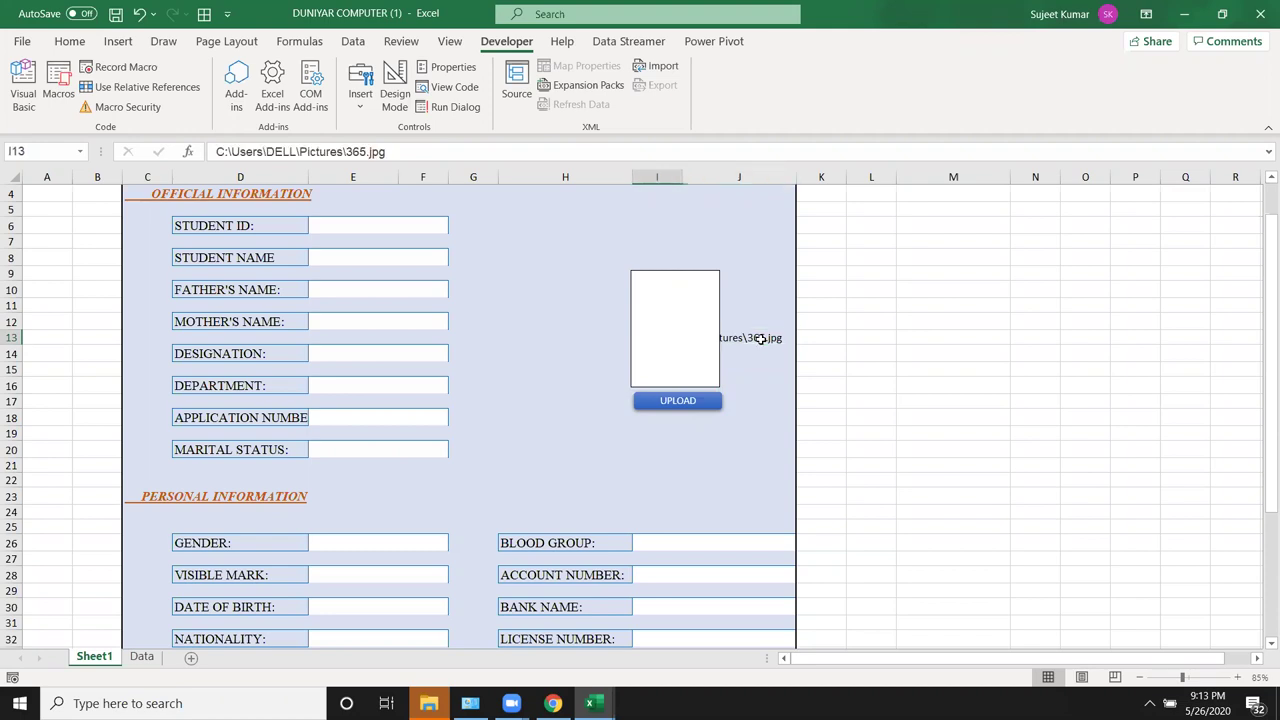
key("Delete")
key("Down")
key("Down")
key("Down")
key("Down")
key("Down")
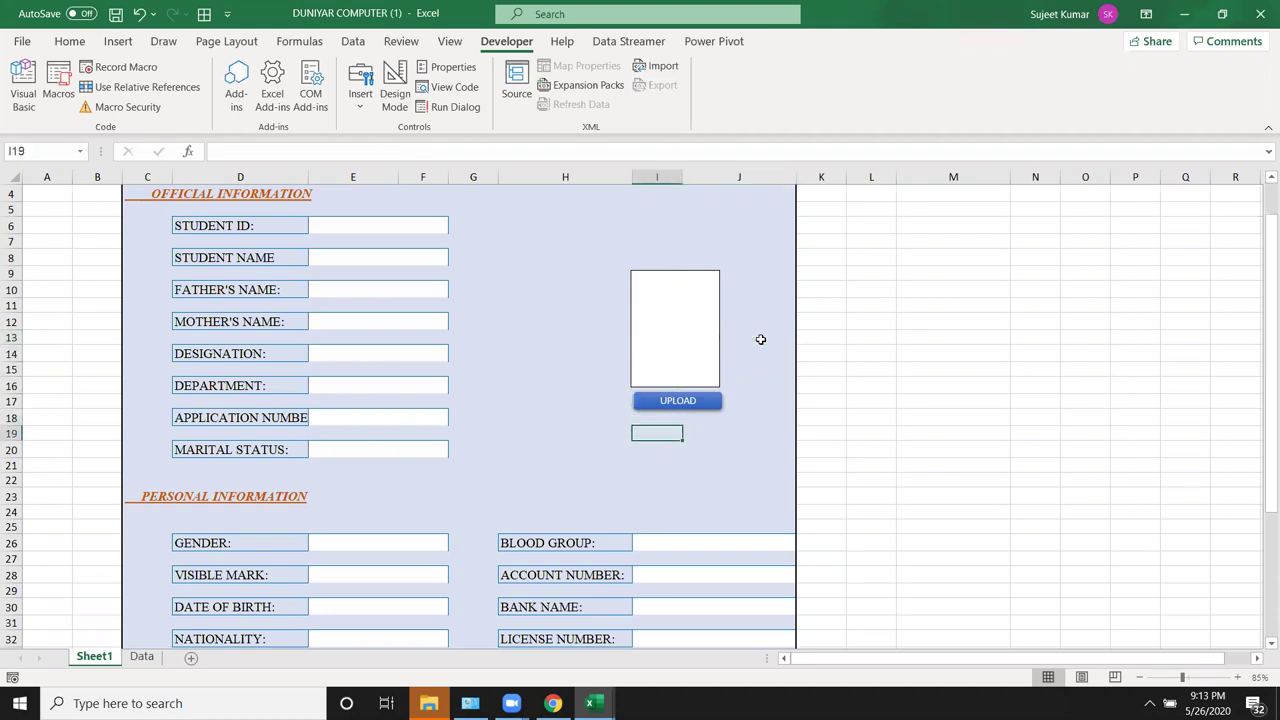
Step: Edit the brphoto macro so Range("I13") becomes Range("I19"), then select the UPLOAD shape
key("alt+F11")
left_click(319, 176)
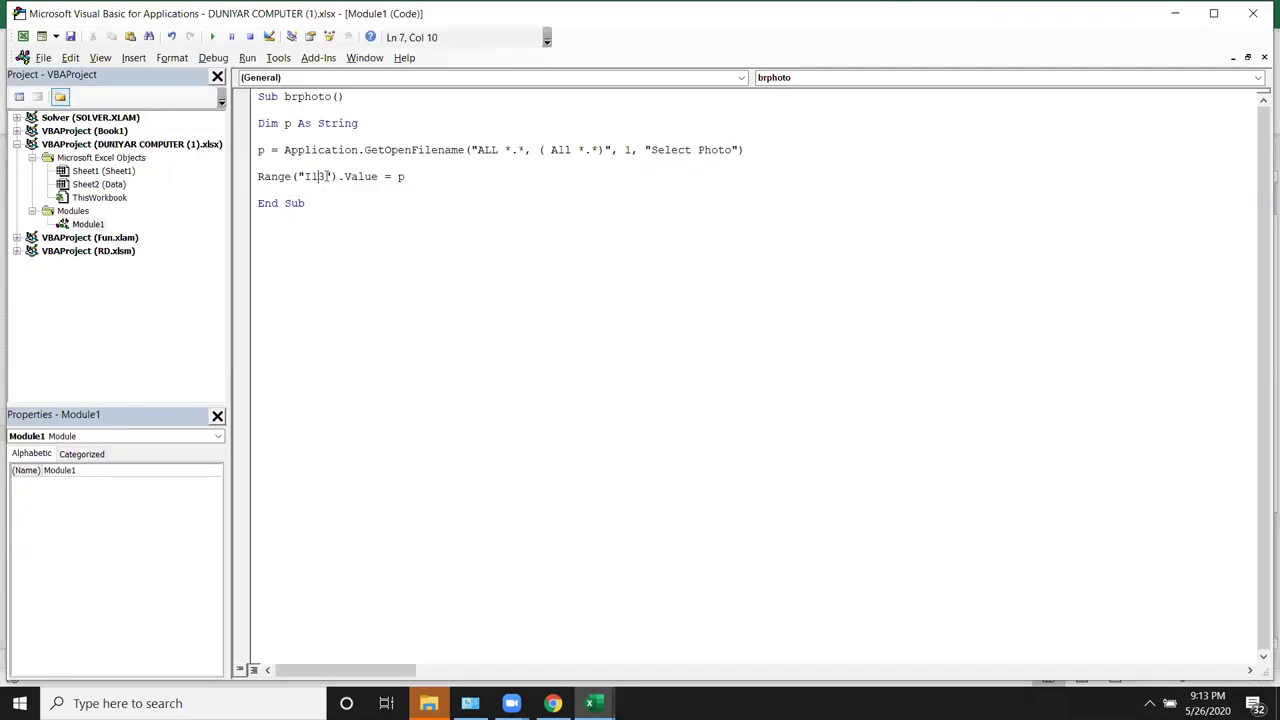
key("Delete")
type("9")
left_click(426, 232)
key("alt+F11")
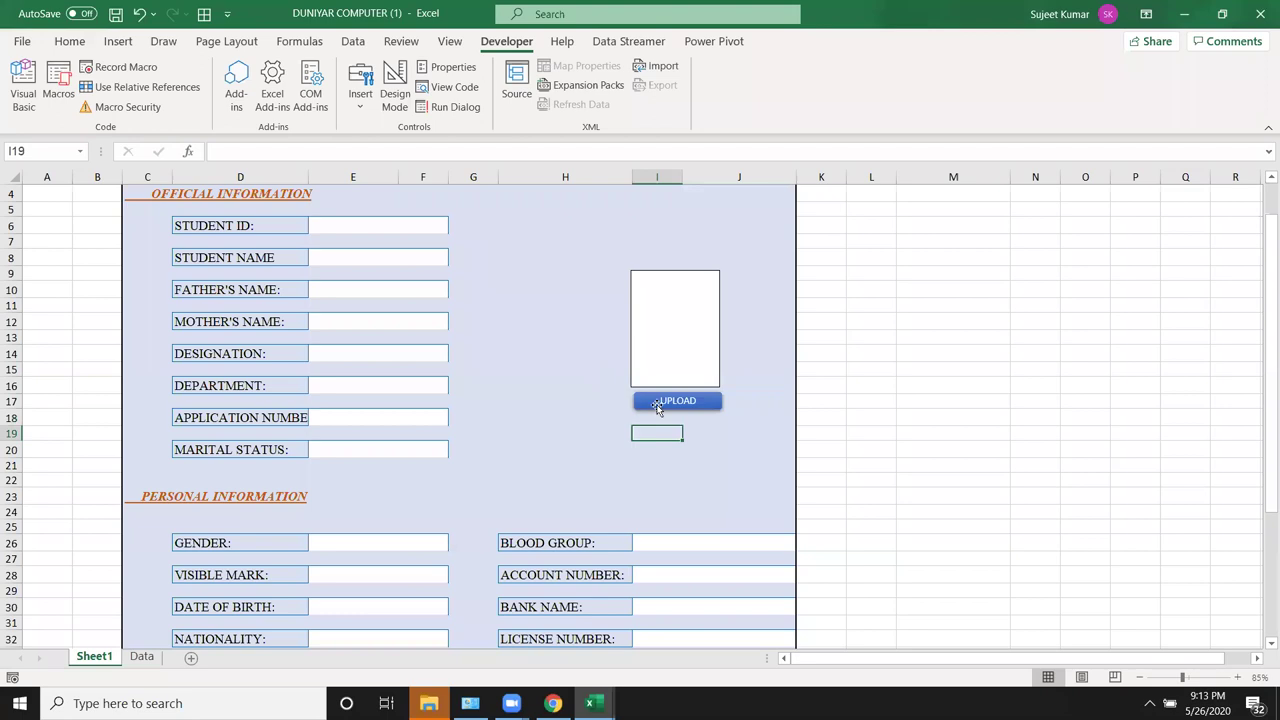
left_click(656, 404)
Step: Assign the brphoto macro to the UPLOAD shape
right_click(656, 404)
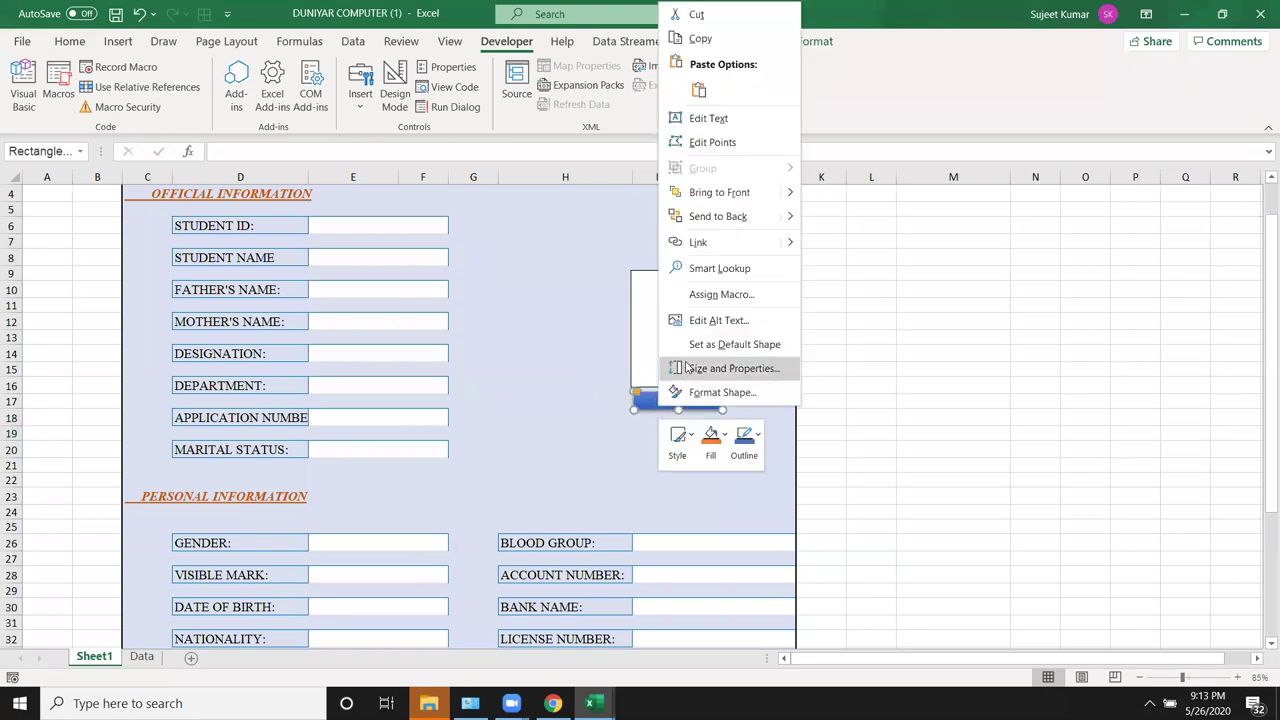
left_click(718, 294)
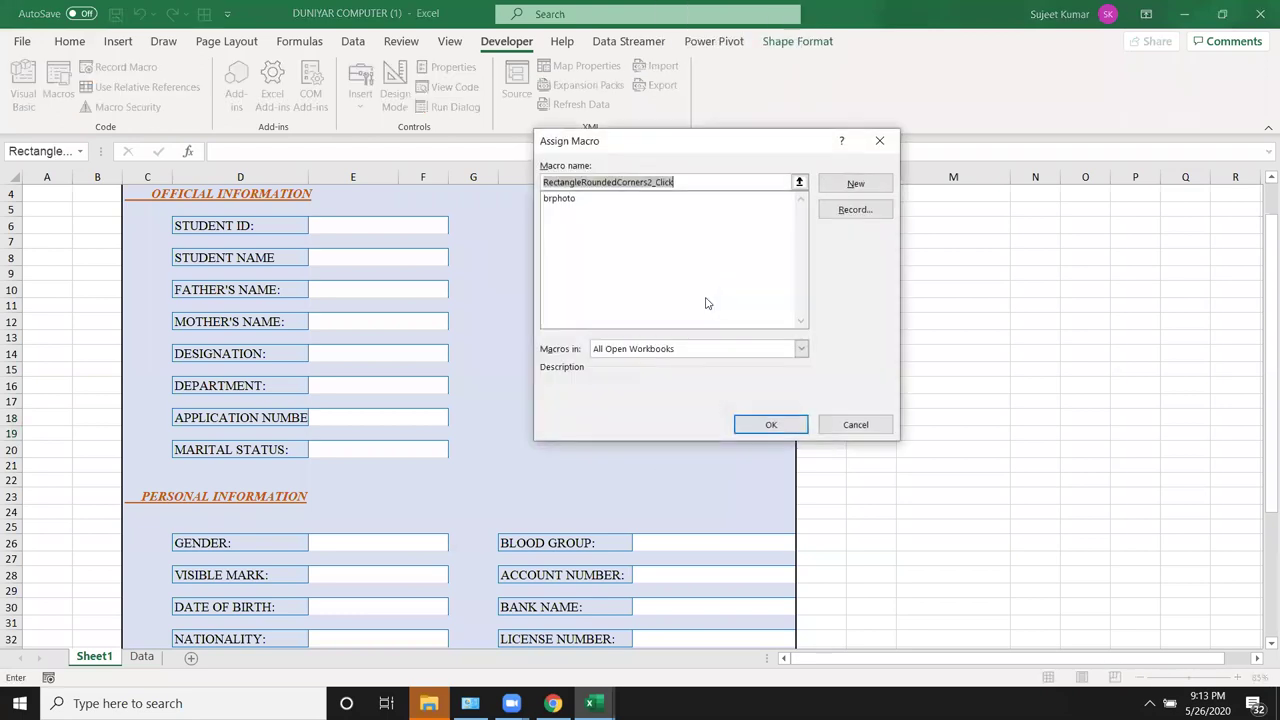
left_click(559, 199)
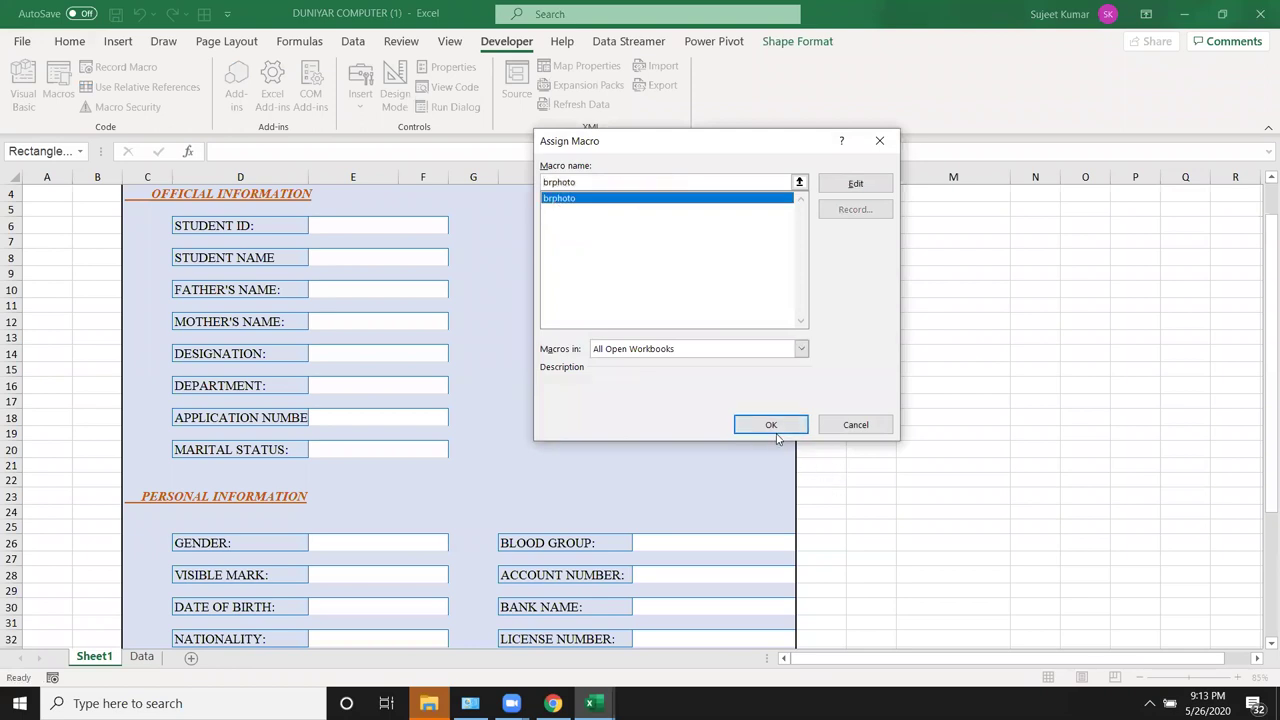
left_click(771, 424)
left_click(652, 462)
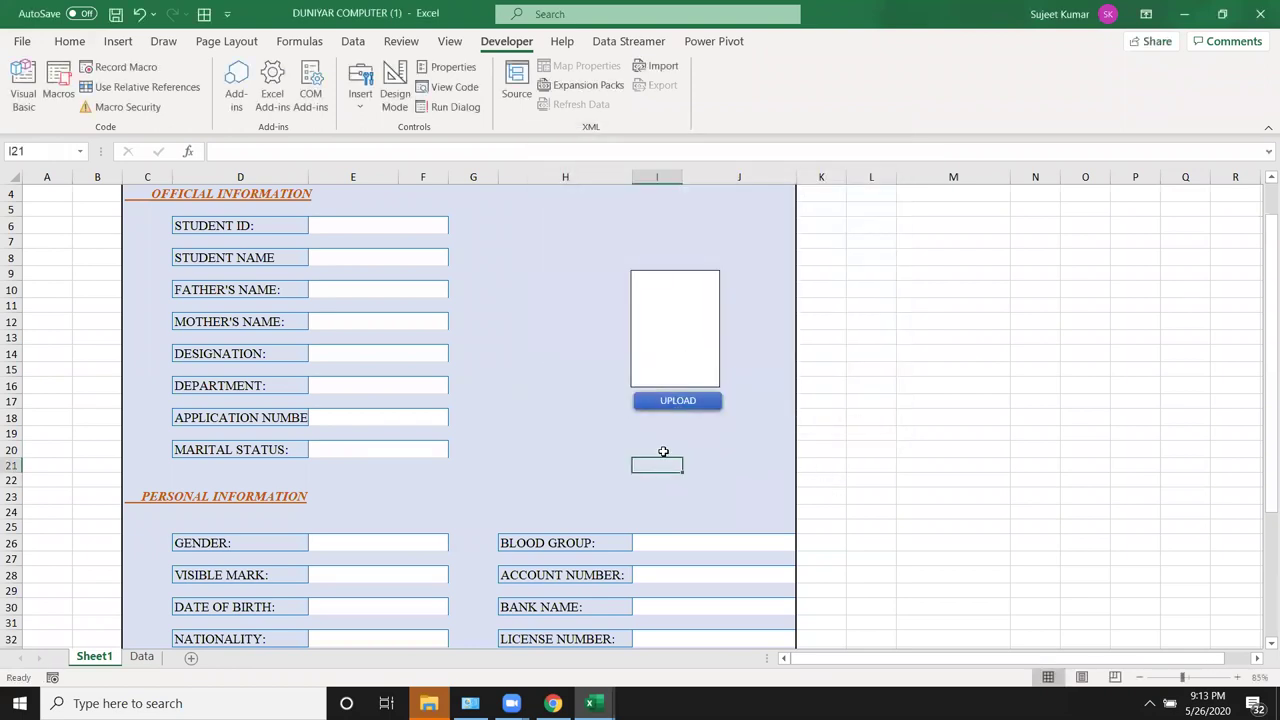
Step: Run UPLOAD and open the 365 photo so its path lands in I19
left_click(668, 408)
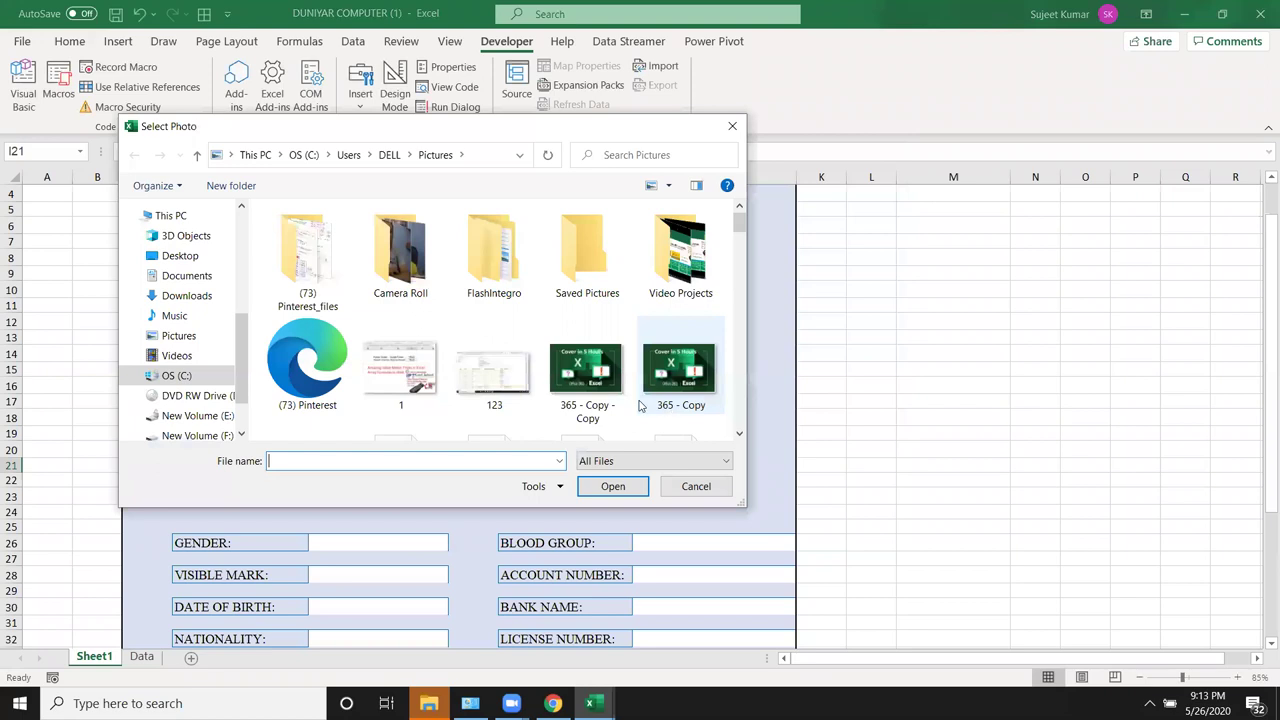
scroll(450, 360, "down", 3)
scroll(318, 293, "up", 1)
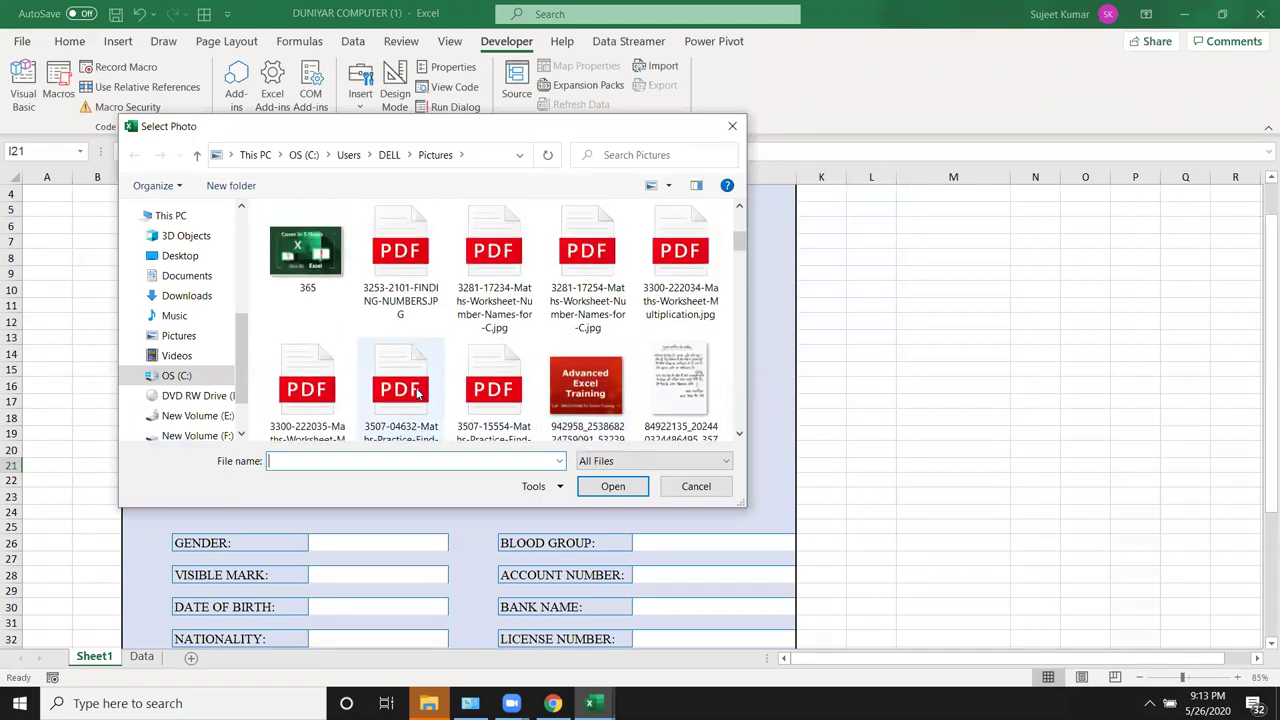
left_click(316, 290)
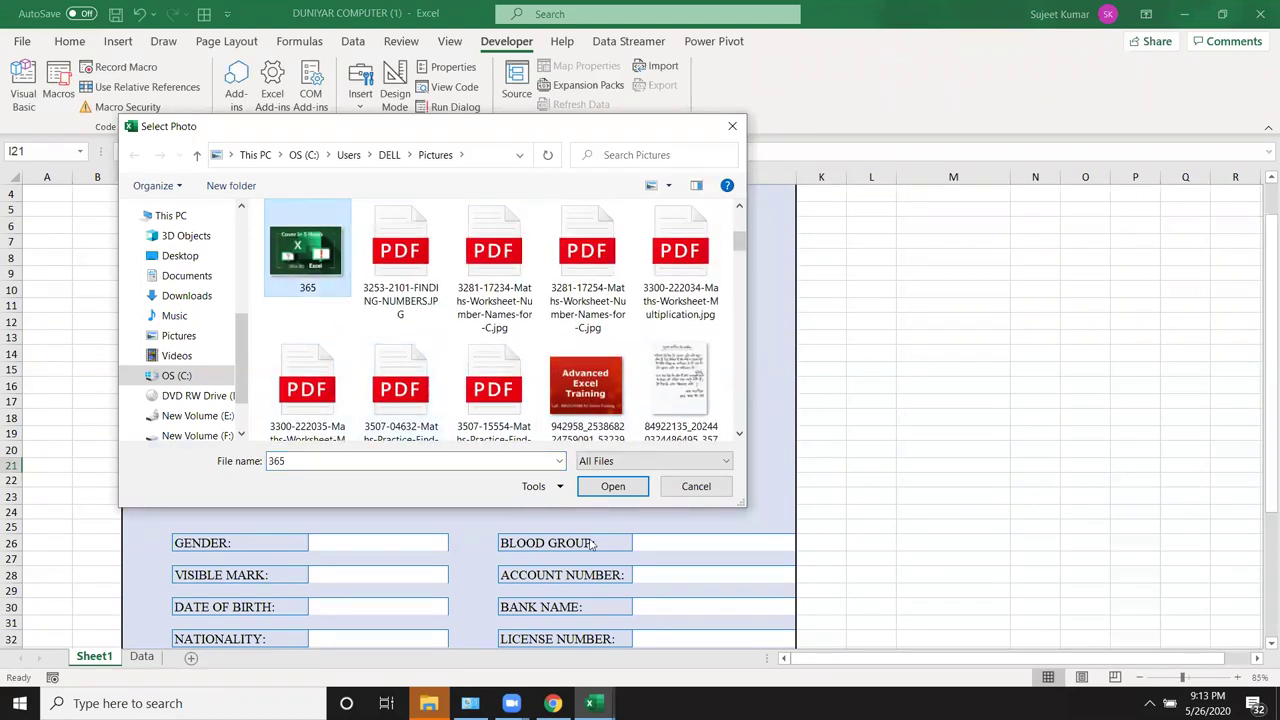
left_click(613, 487)
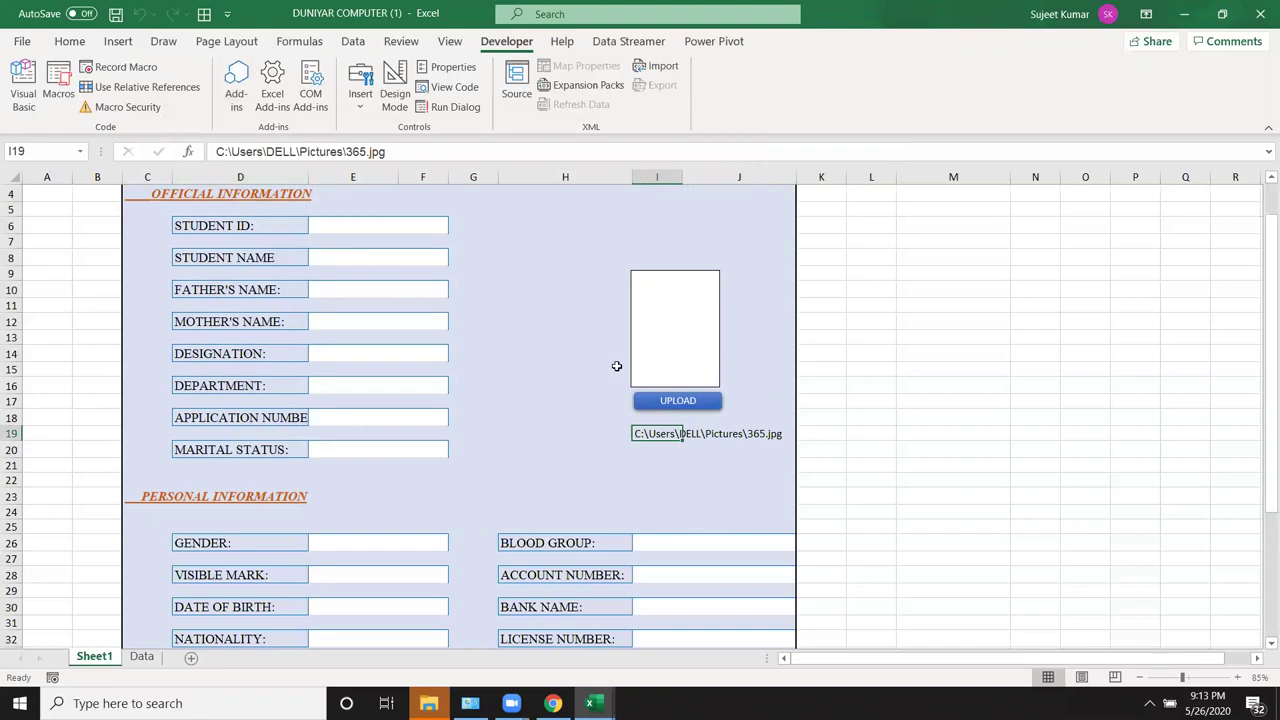
Step: Delete the rectangle placeholder and draw an Image (ActiveX) control above UPLOAD
left_click(676, 352)
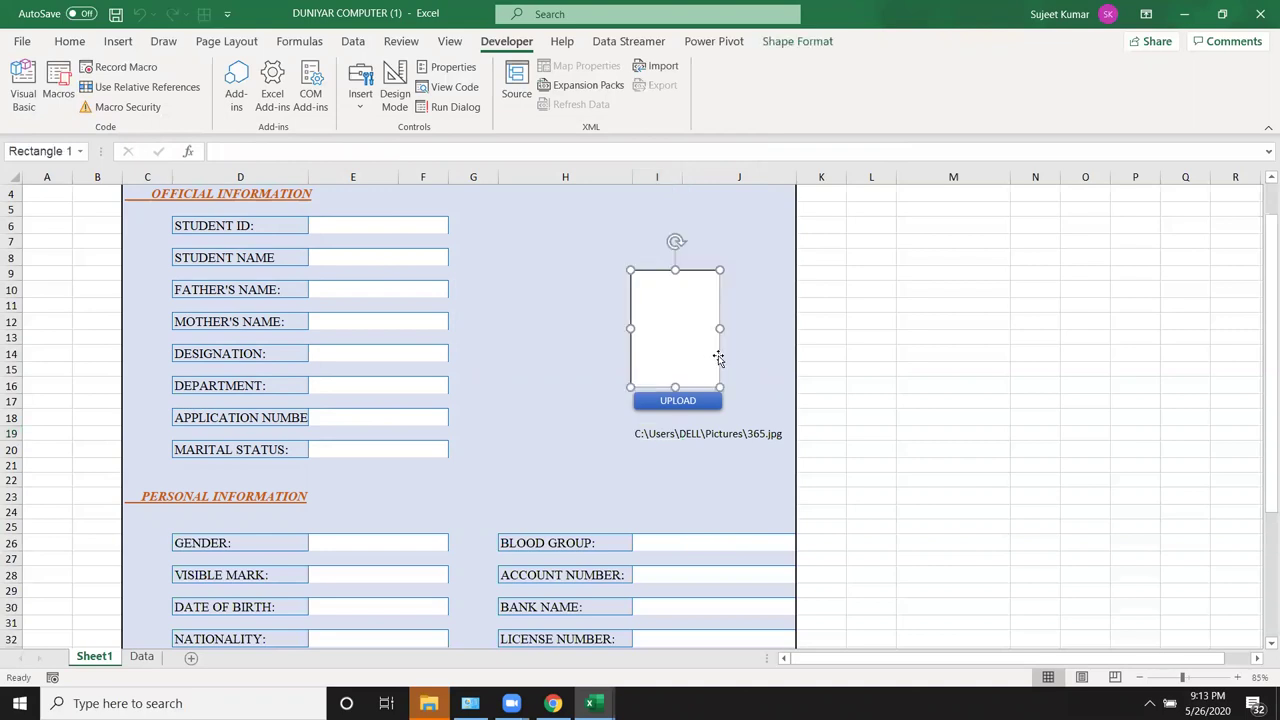
key("Delete")
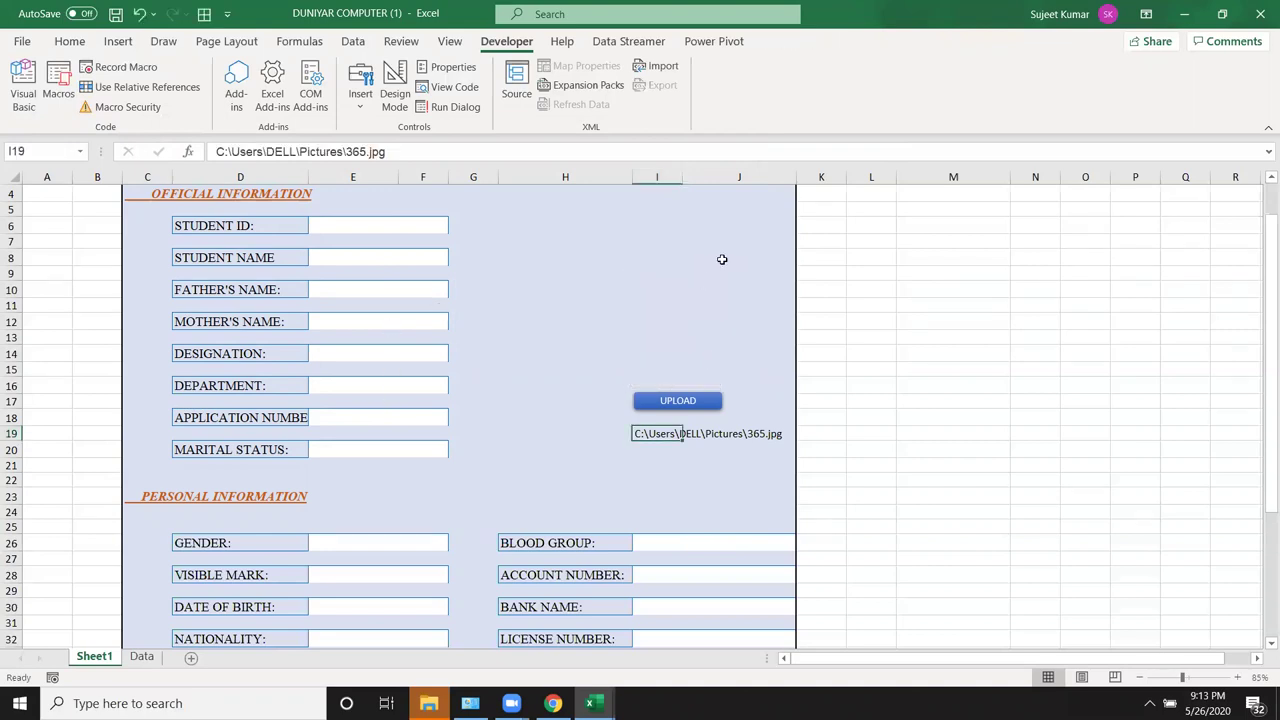
left_click(362, 108)
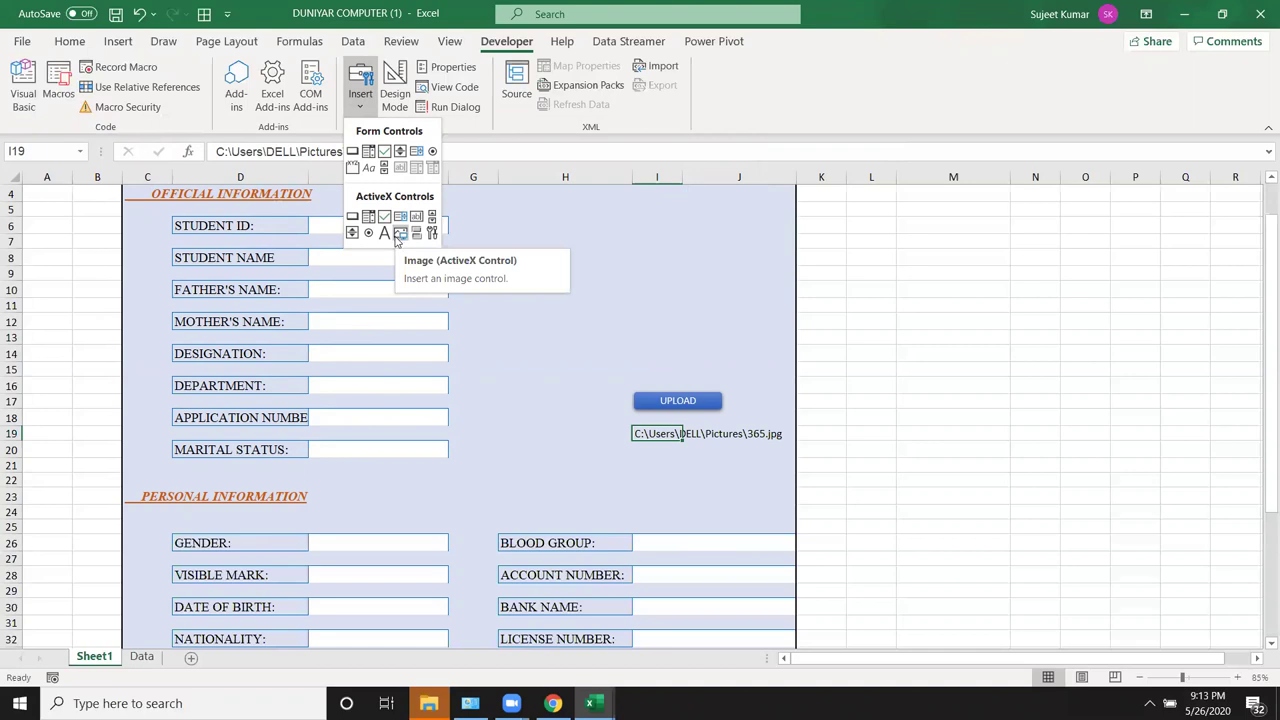
left_click(399, 236)
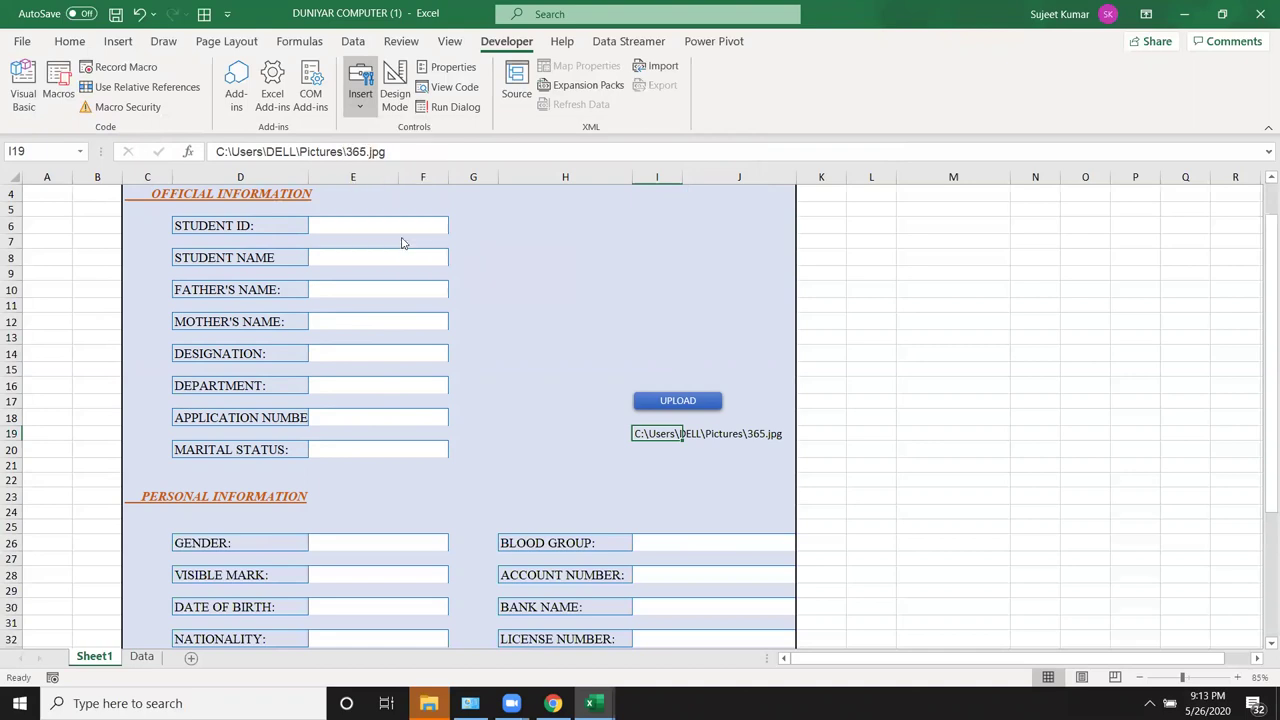
left_click_drag(609, 224, 776, 377)
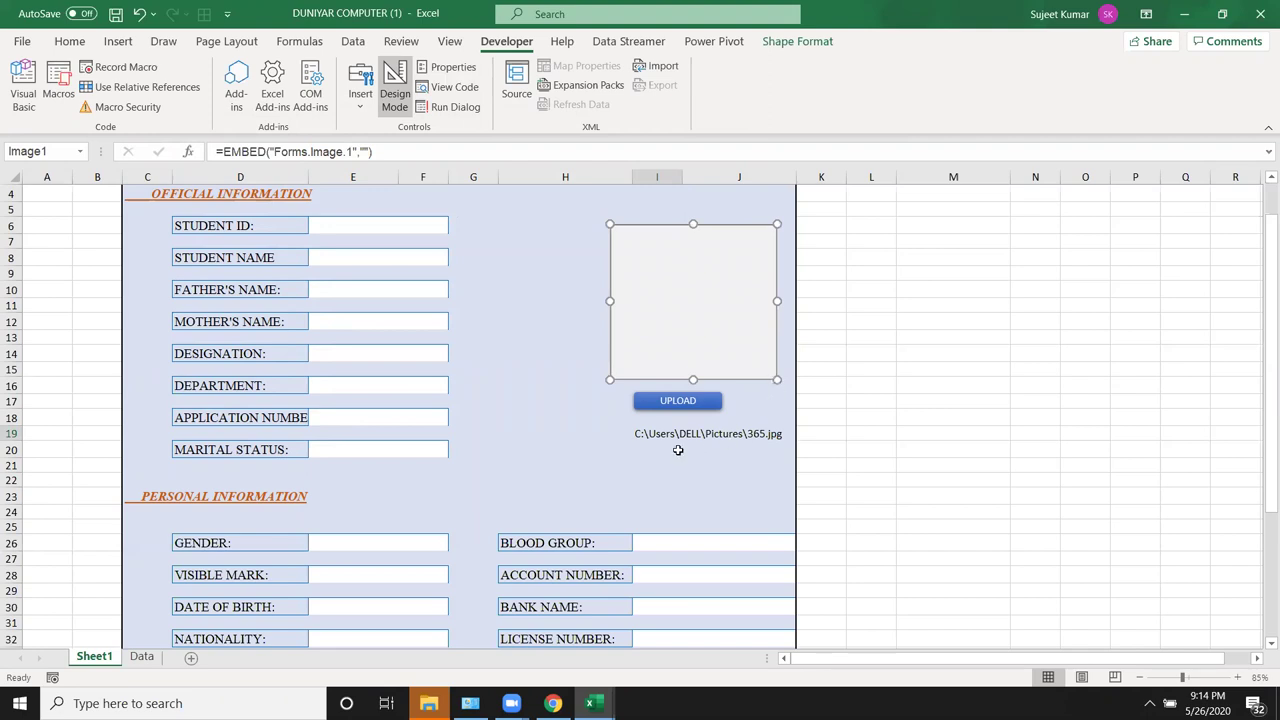
key("alt+F11")
left_click(280, 190)
Step: Add a new line in brphoto beginning Sheet1.Image1.Picture
key("Return")
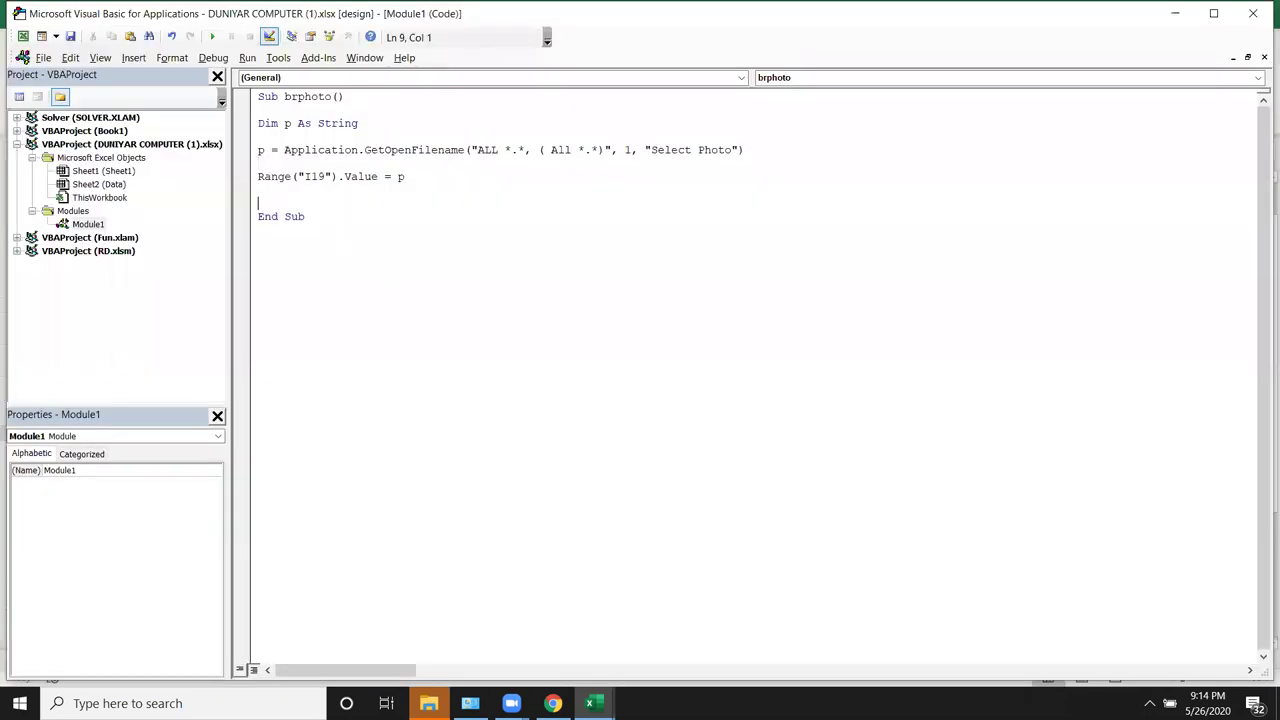
key("Return")
type("sheet")
type("1.")
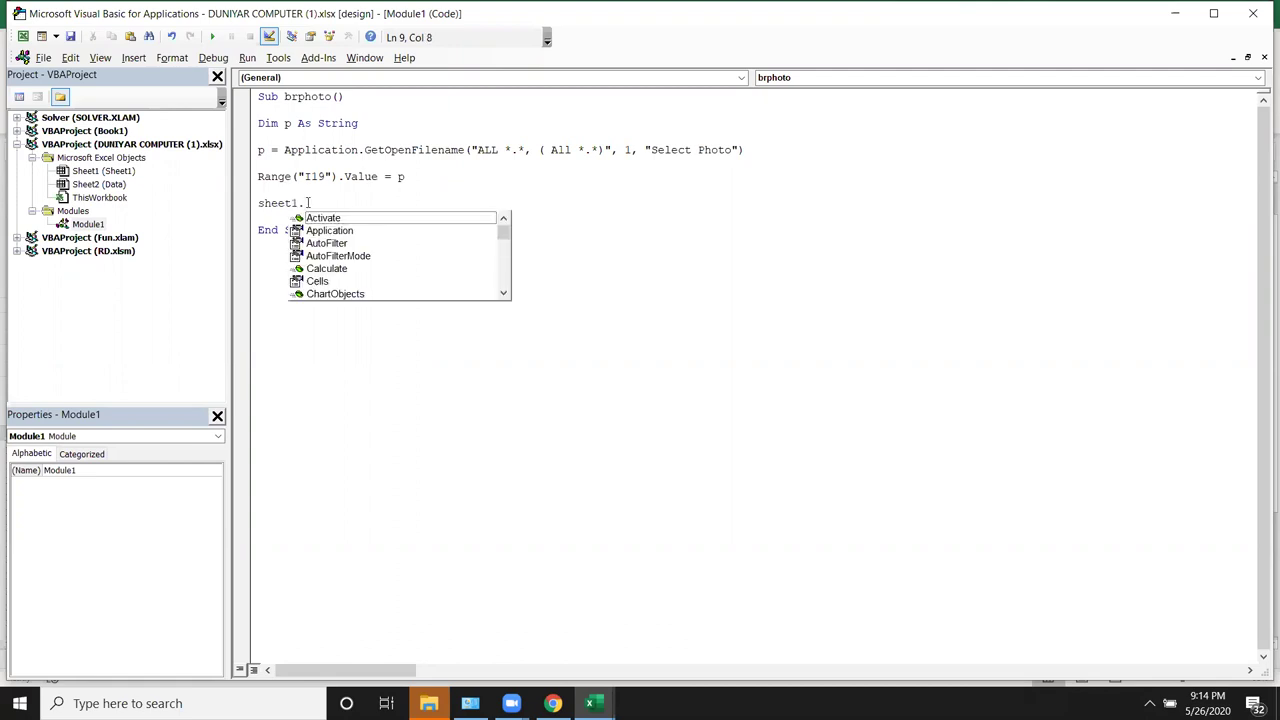
type("Im")
key("Tab")
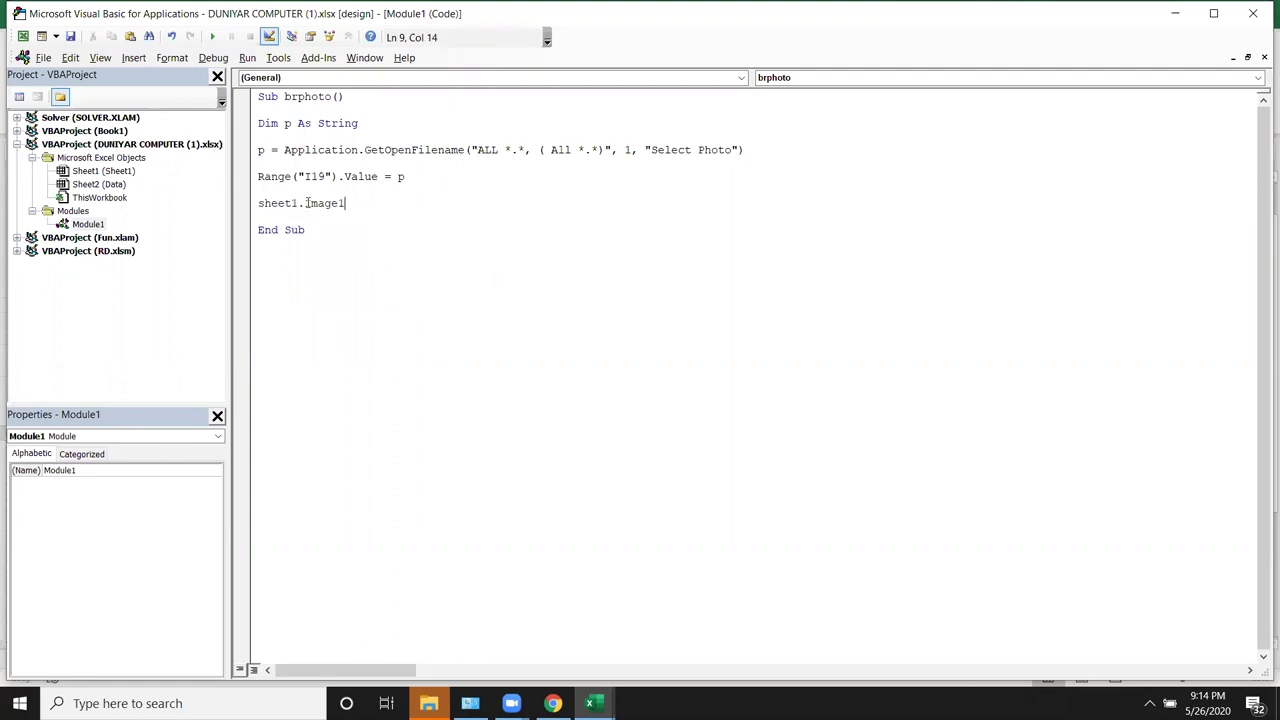
type(".")
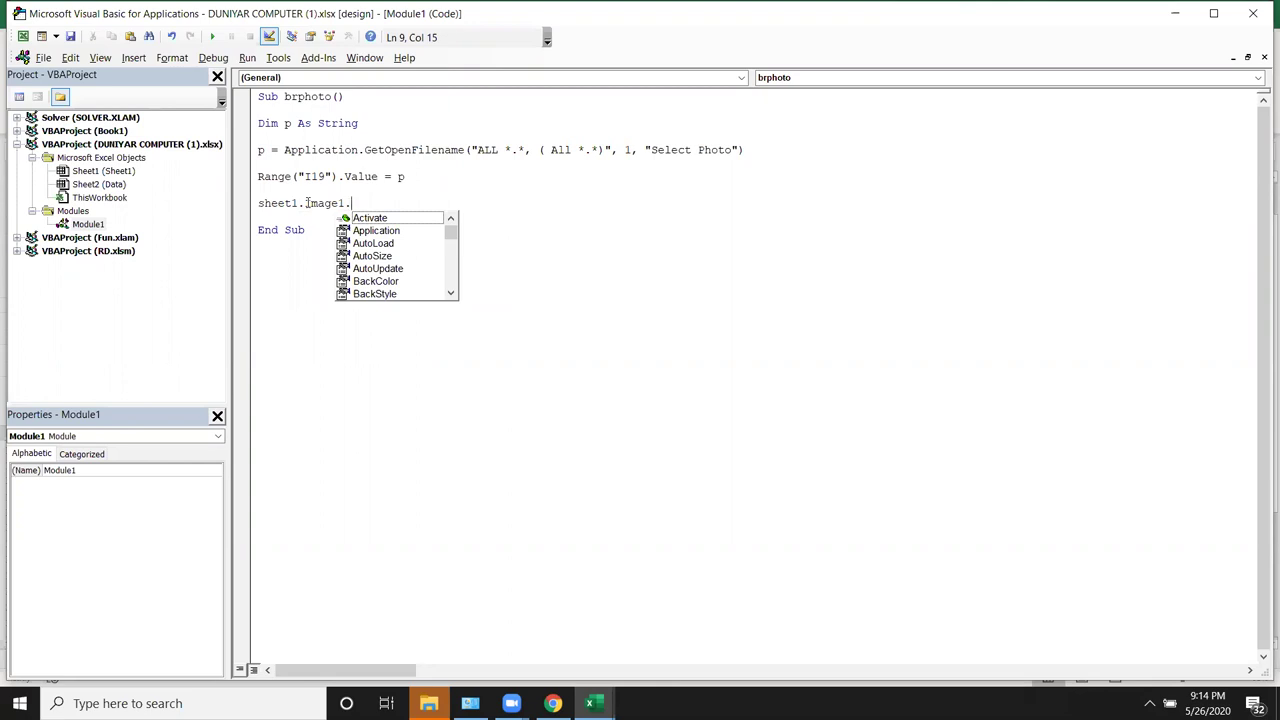
type("lo")
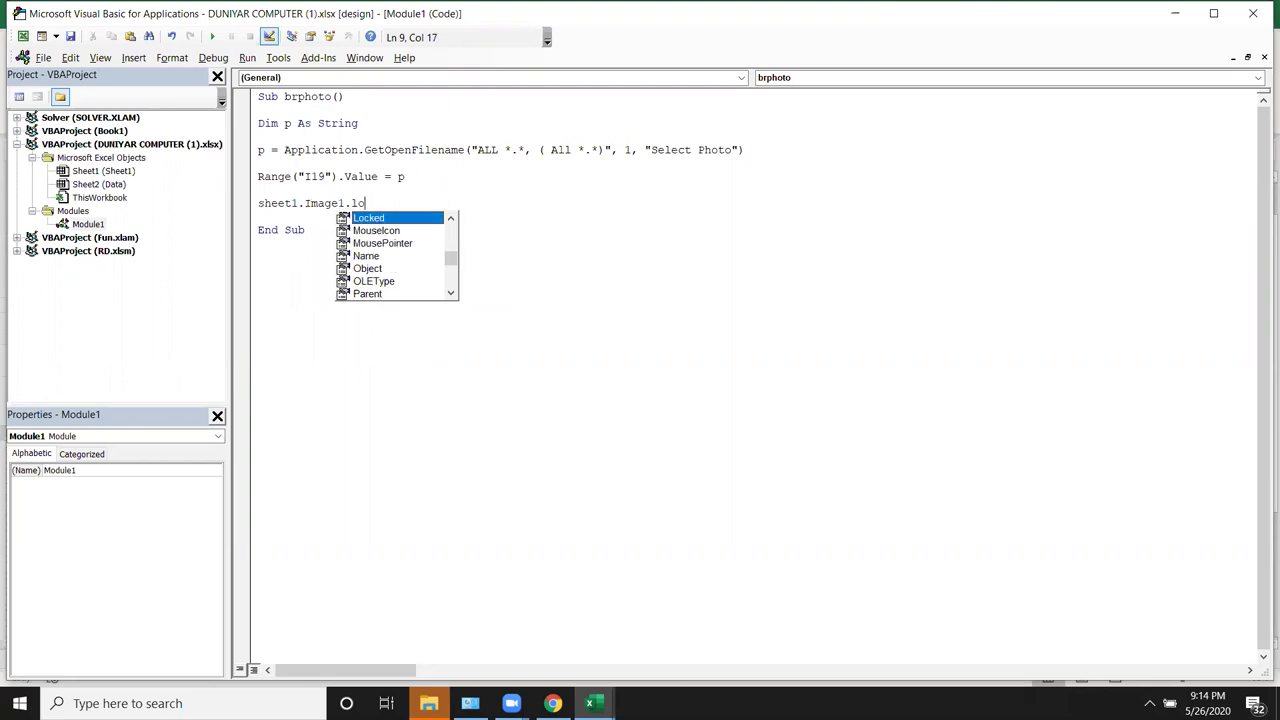
type("ad")
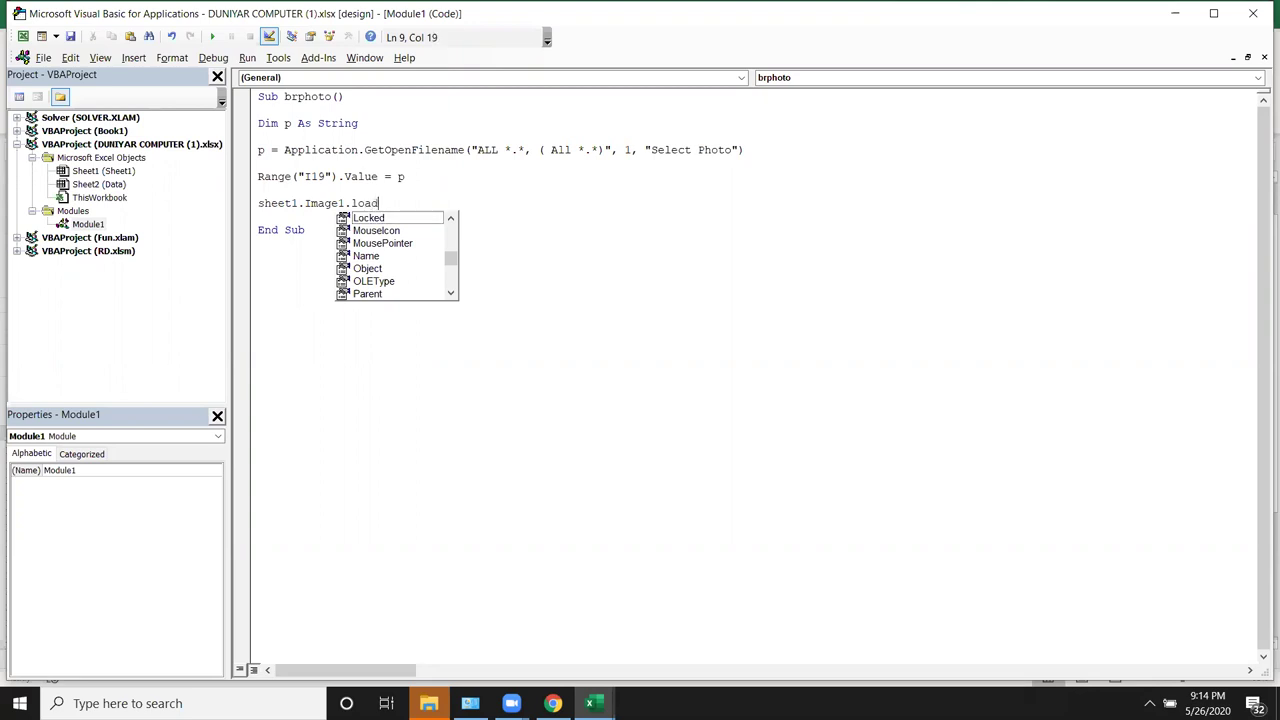
key("BackSpace")
key("BackSpace")
key("BackSpace")
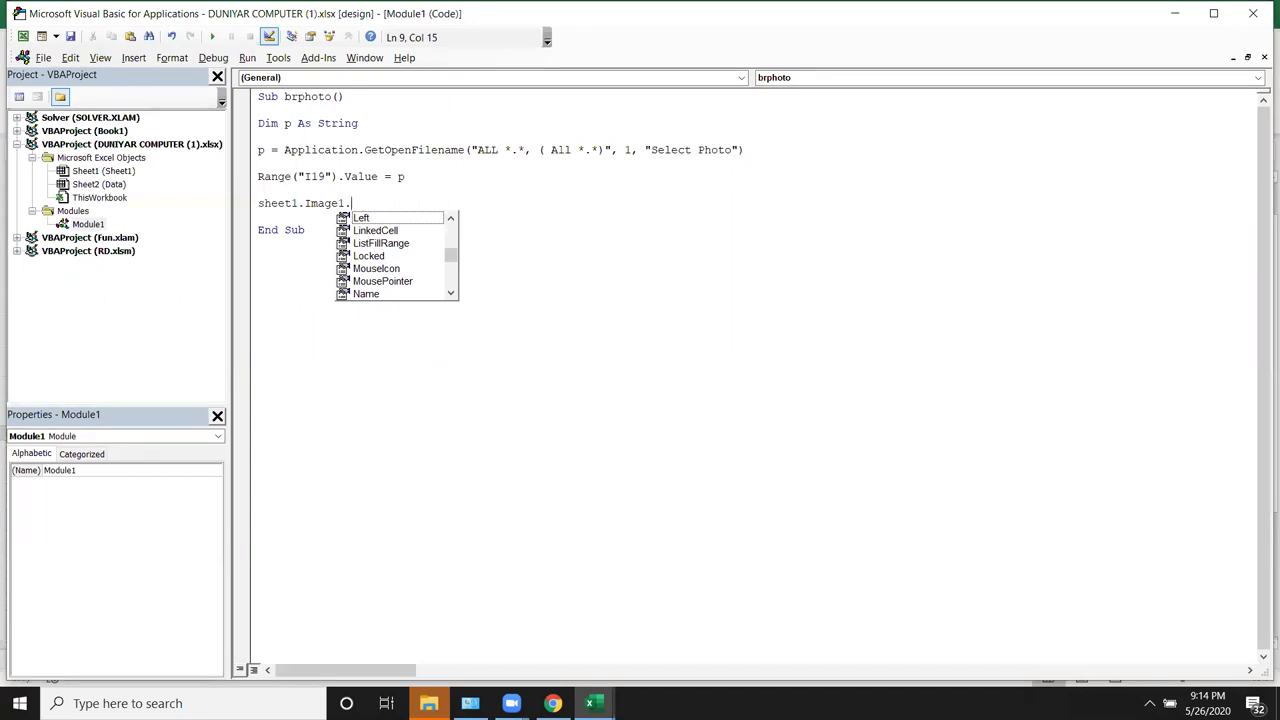
type("pi")
key("Tab")
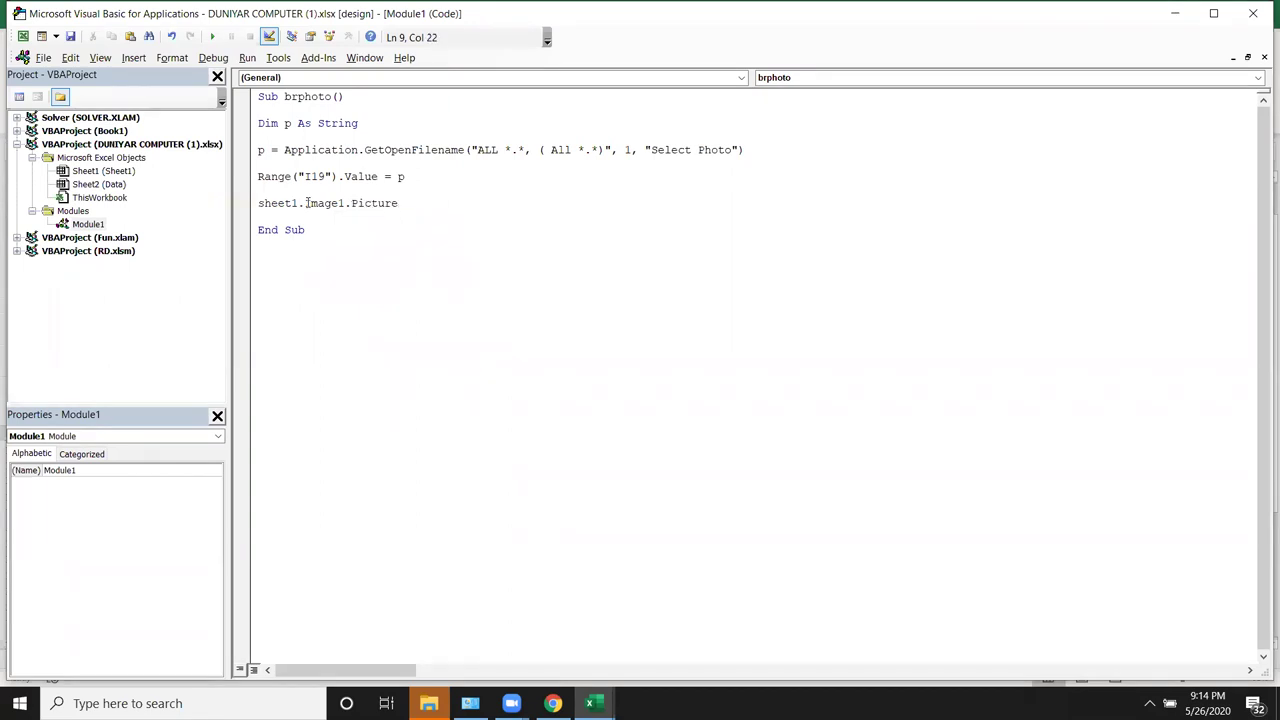
Step: Complete it as = LoadPicture(p) with the Color flag, then return to Excel and leave Design Mode
type("=l")
type("oadpi")
type("c")
type("ture(")
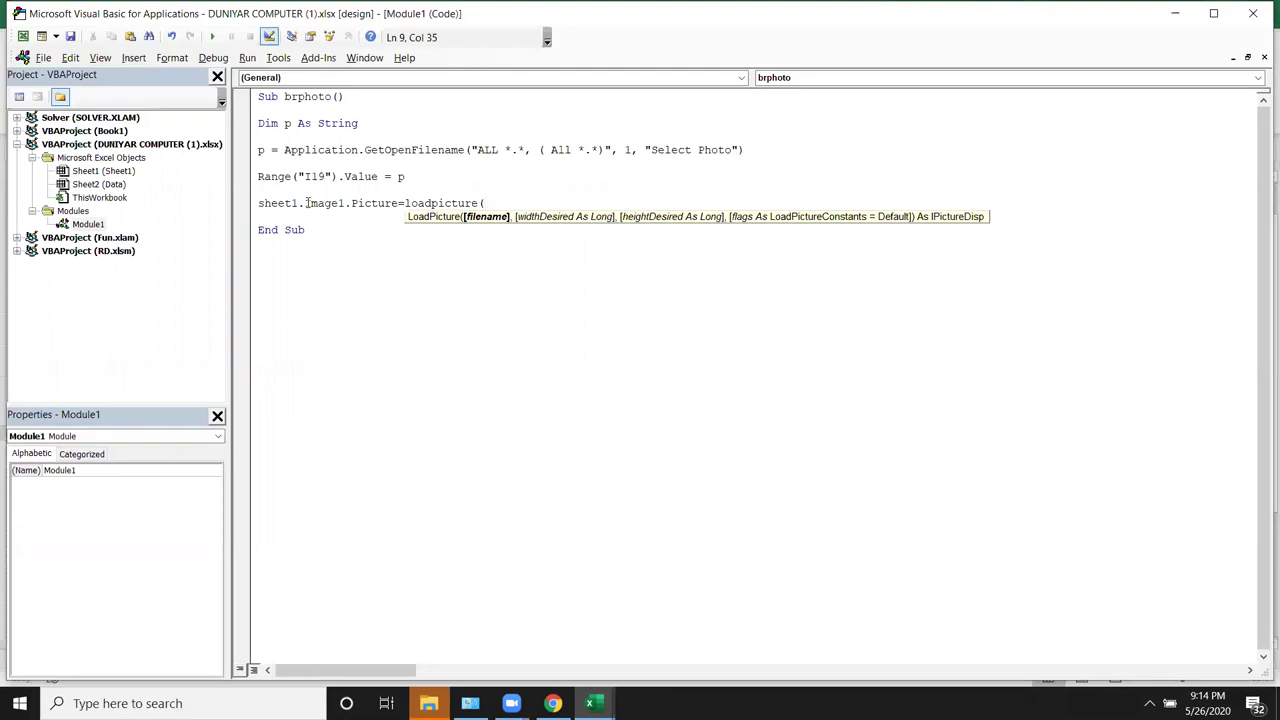
type("p,")
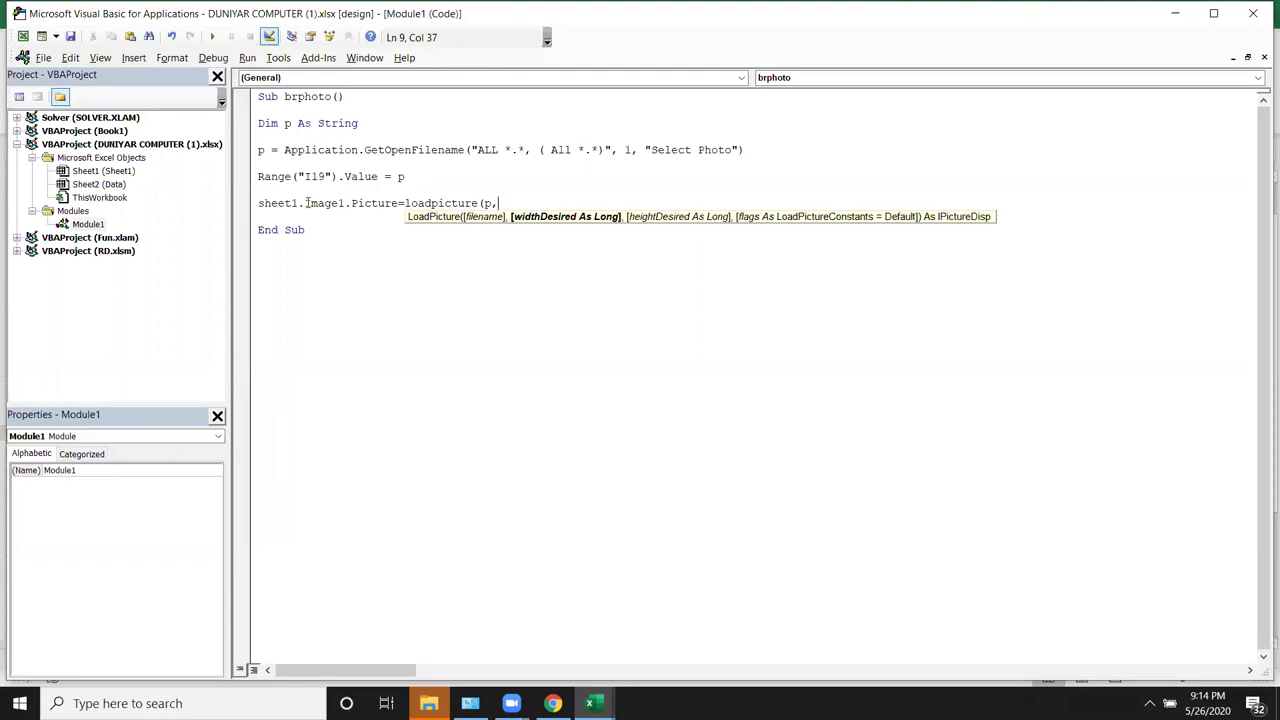
type(",")
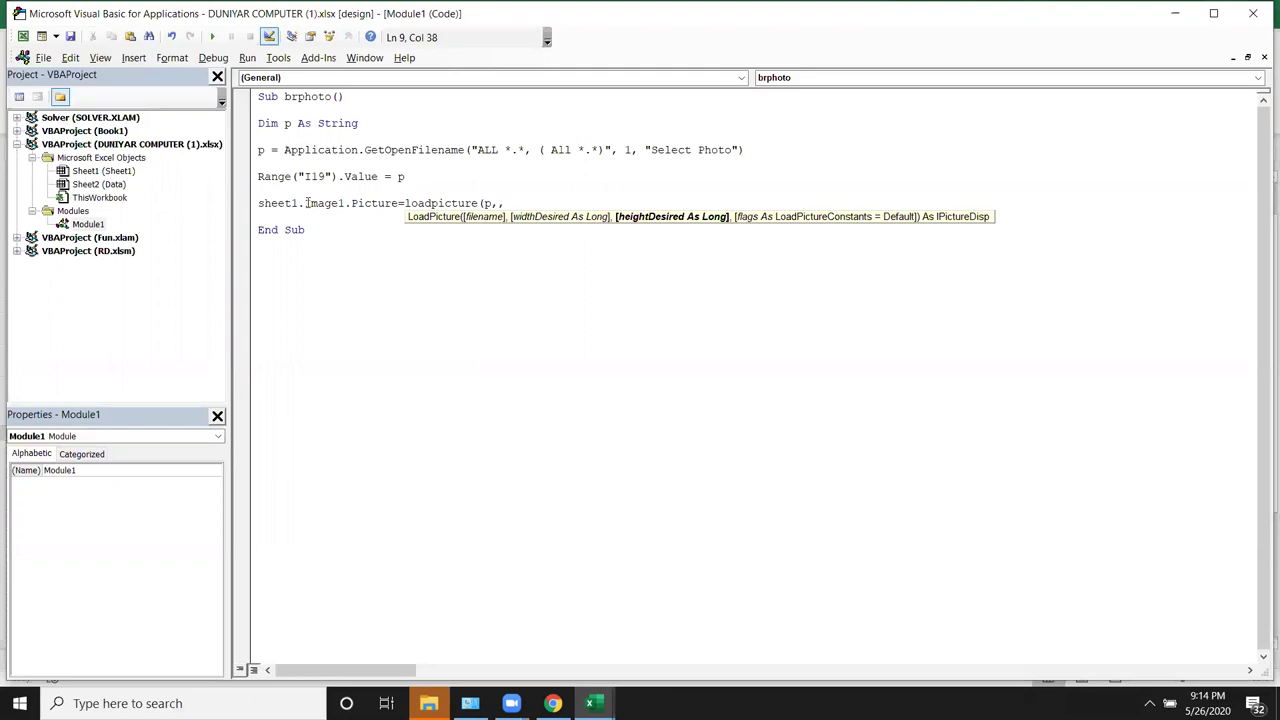
type(",")
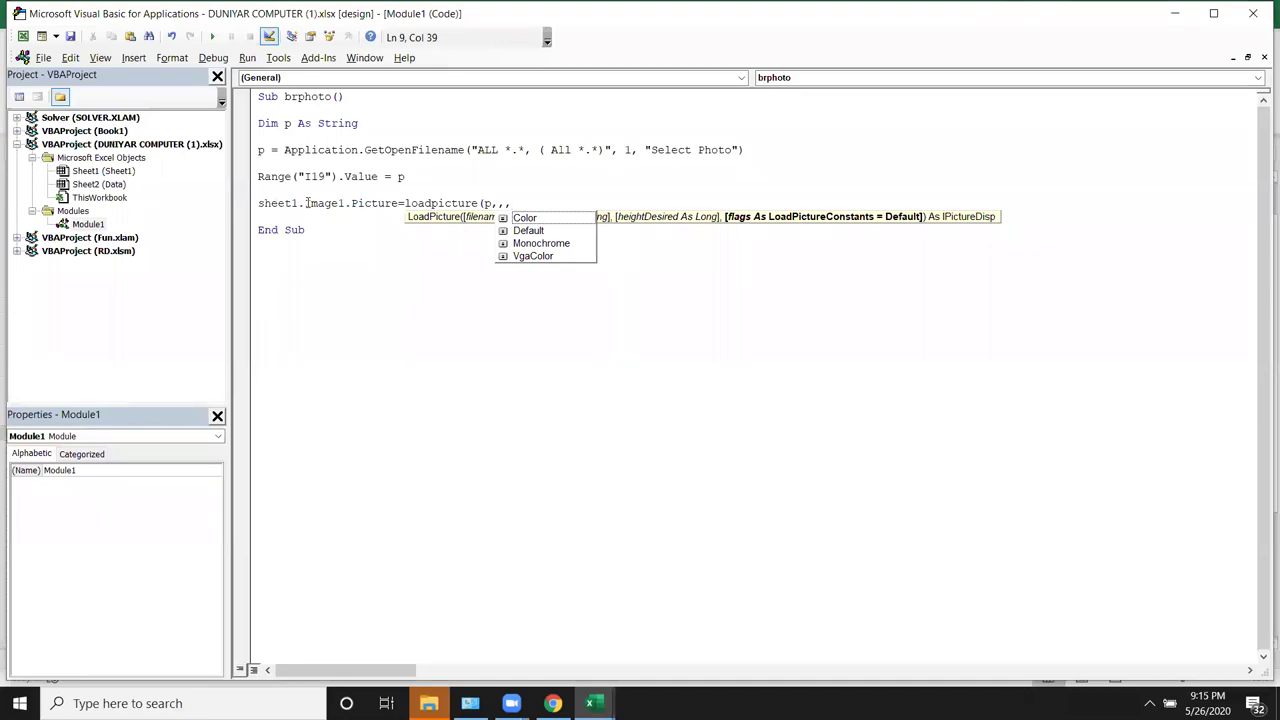
key("Down")
key("Tab")
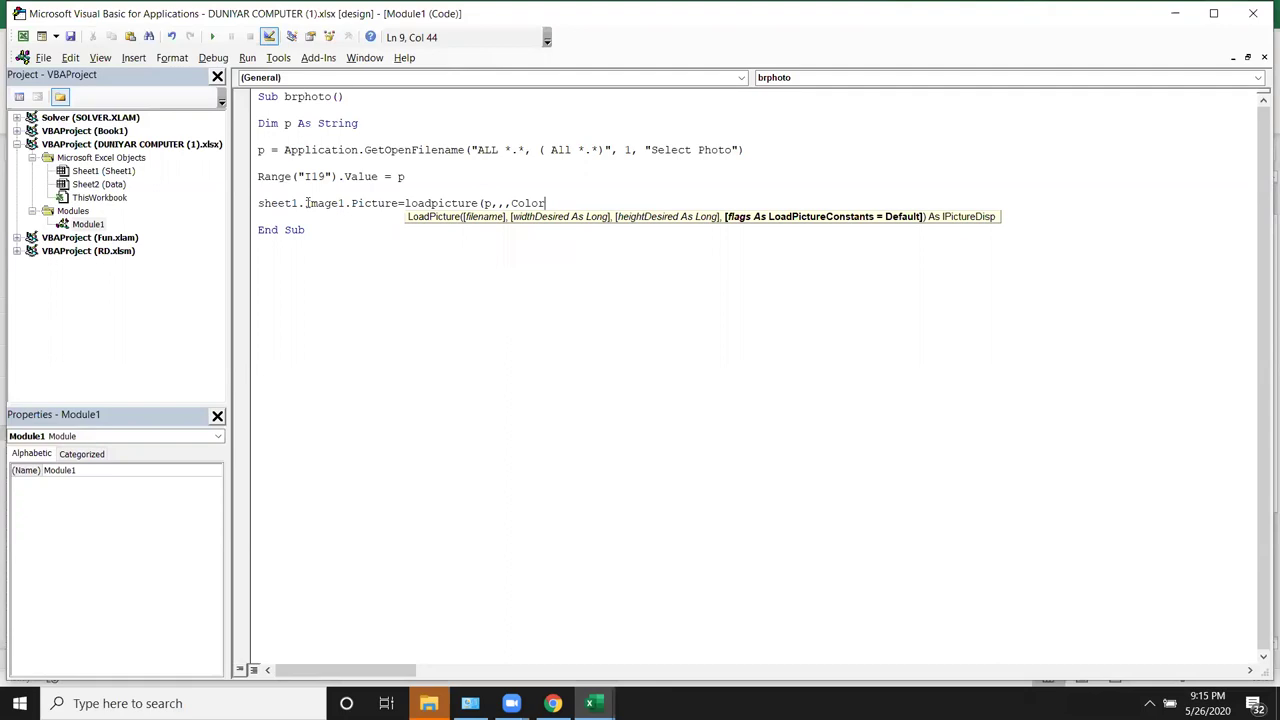
type(",")
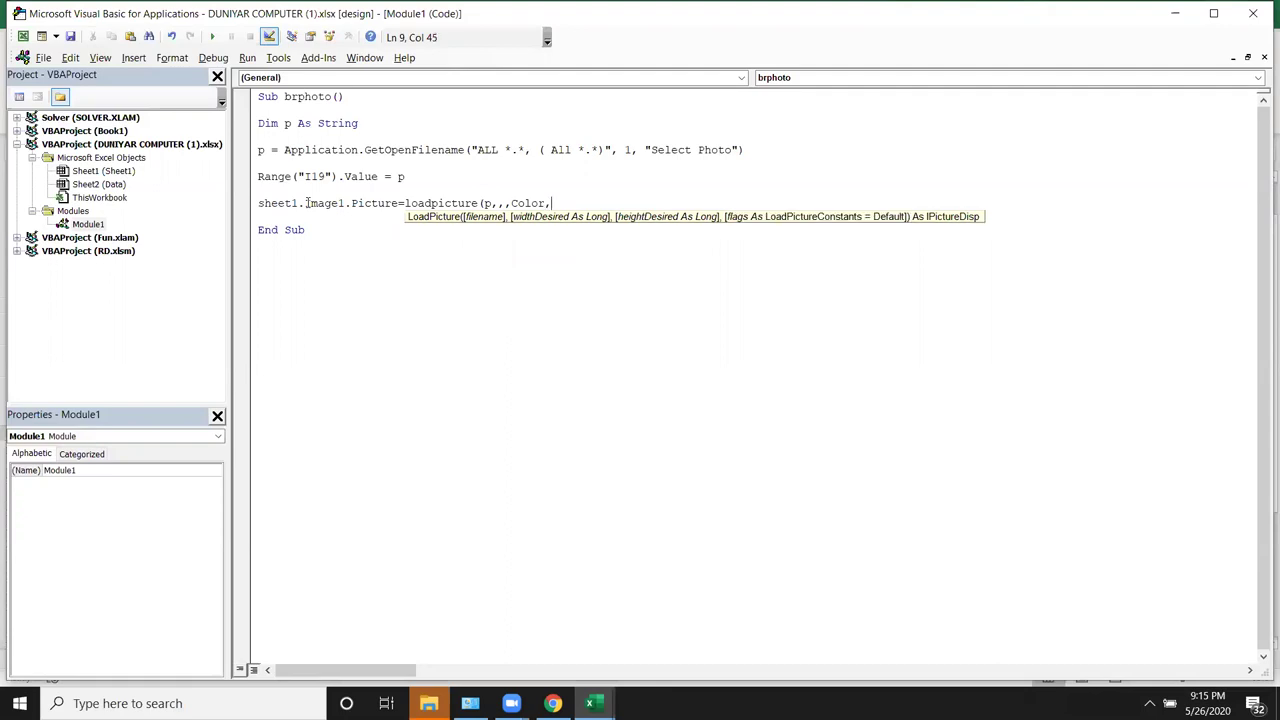
key("BackSpace")
key("BackSpace")
key("BackSpace")
key("BackSpace")
key("BackSpace")
key("BackSpace")
key("BackSpace")
key("BackSpace")
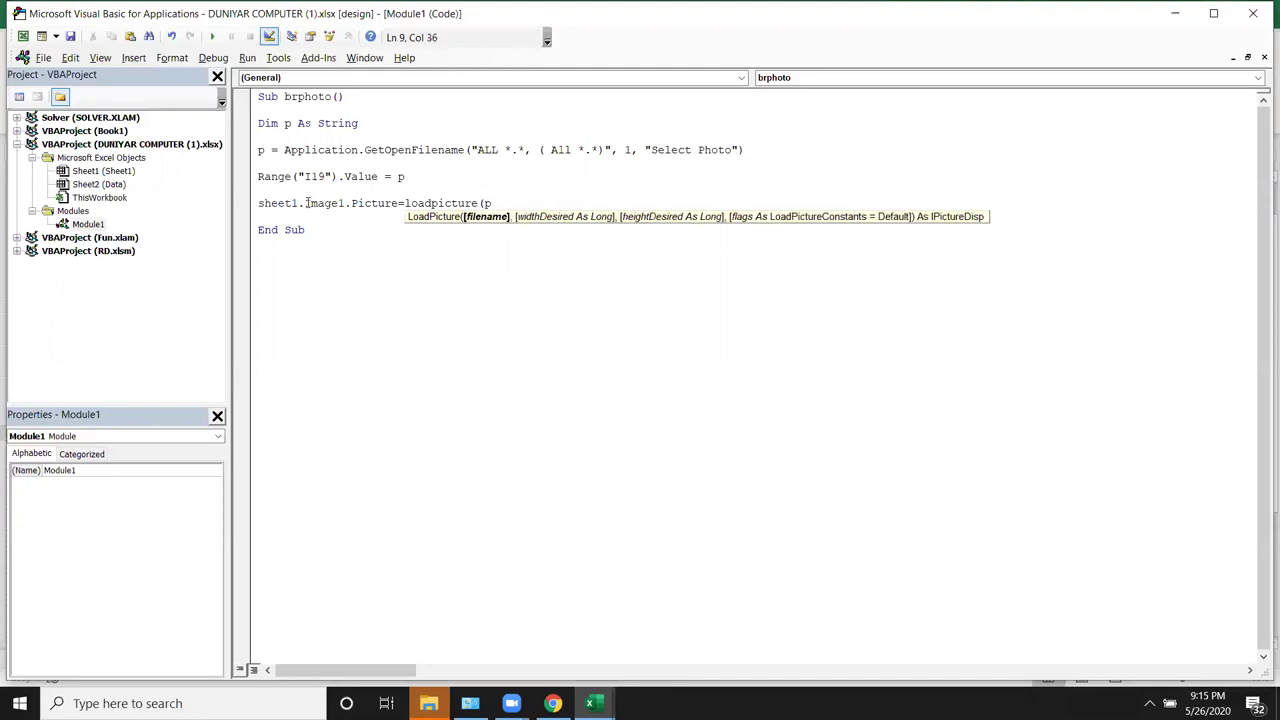
type(")")
left_click(318, 218)
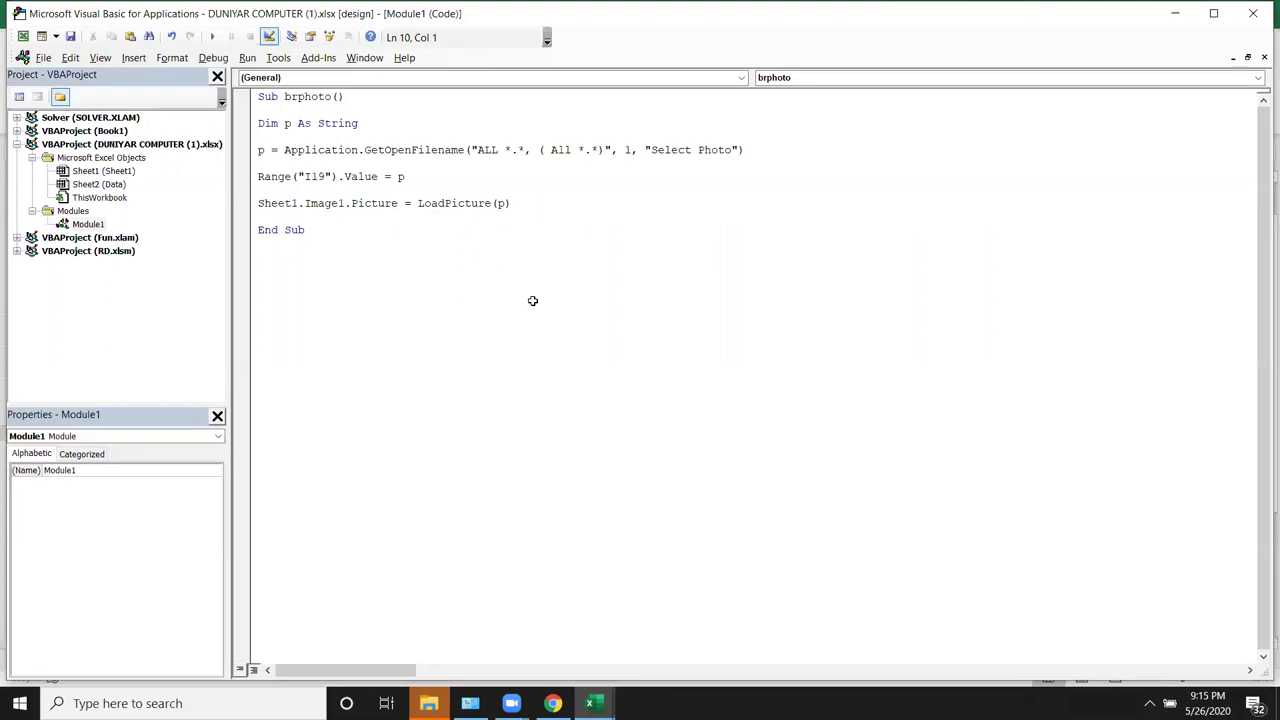
key("alt+F11")
left_click(395, 95)
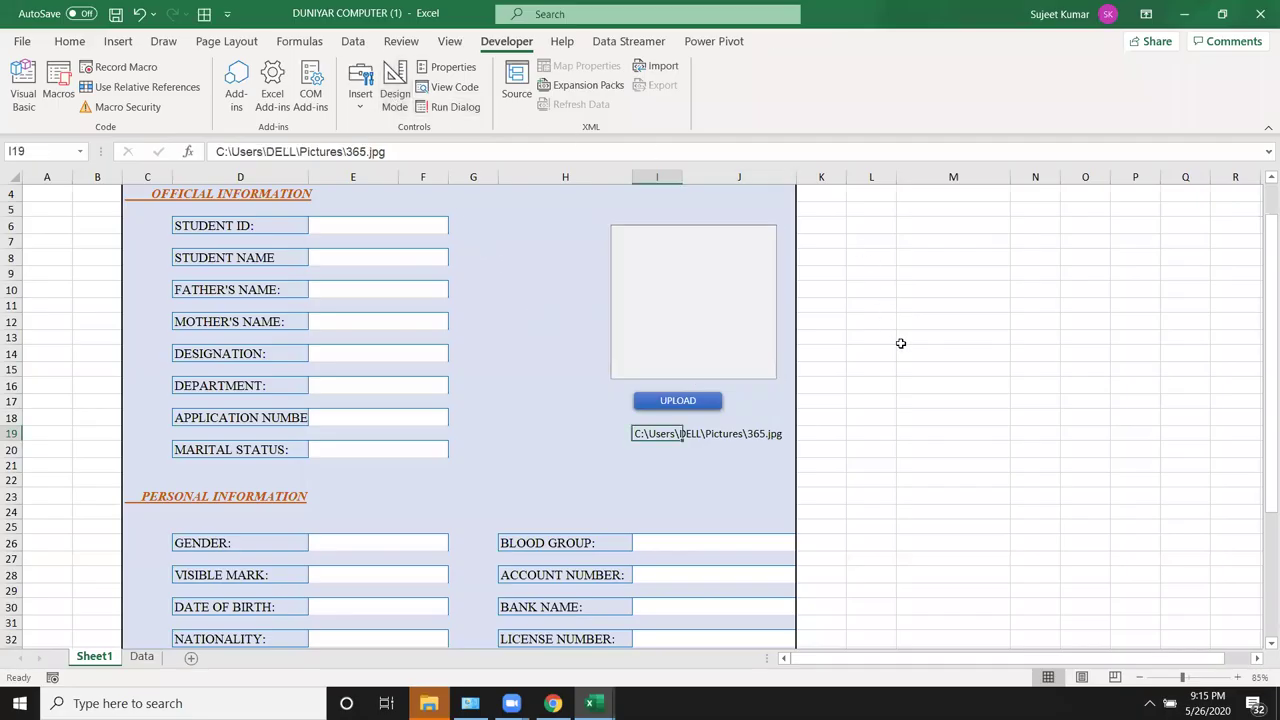
Step: Upload the 365 photo so it shows in the image box, then reselect Image1 in Design Mode
left_click(900, 346)
left_click(677, 401)
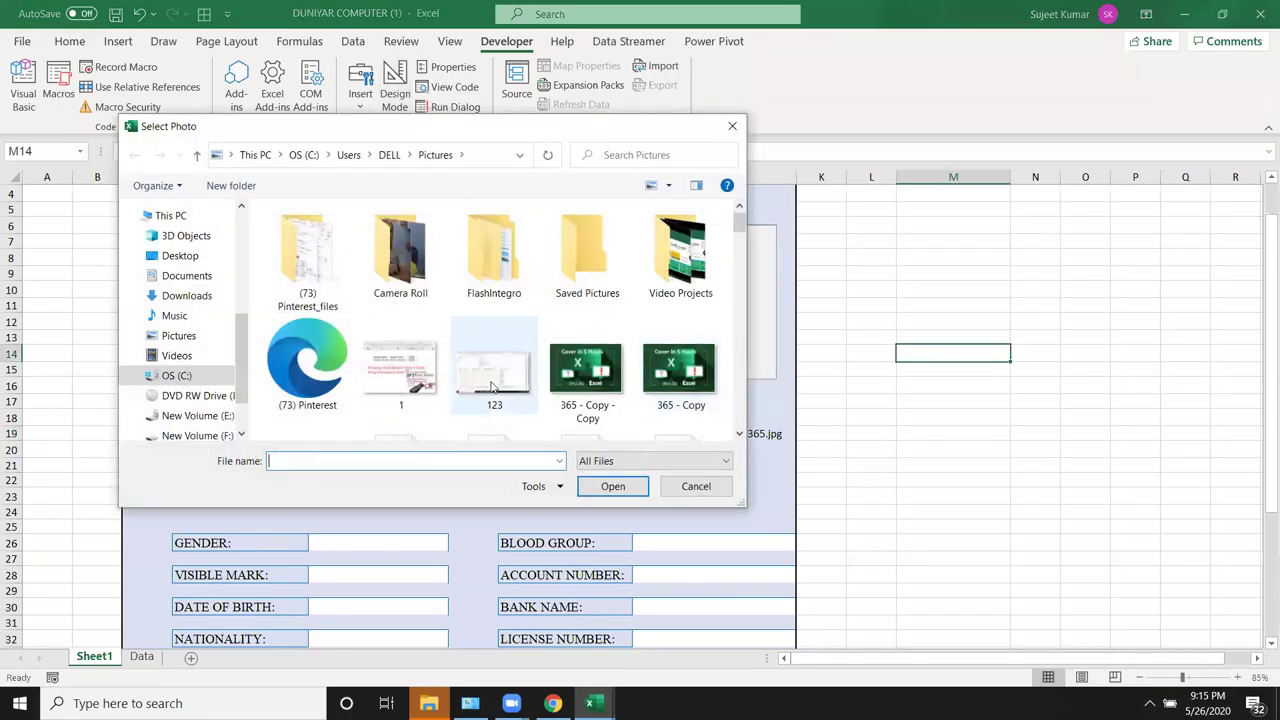
scroll(490, 388, "down", 3)
scroll(455, 378, "up", 2)
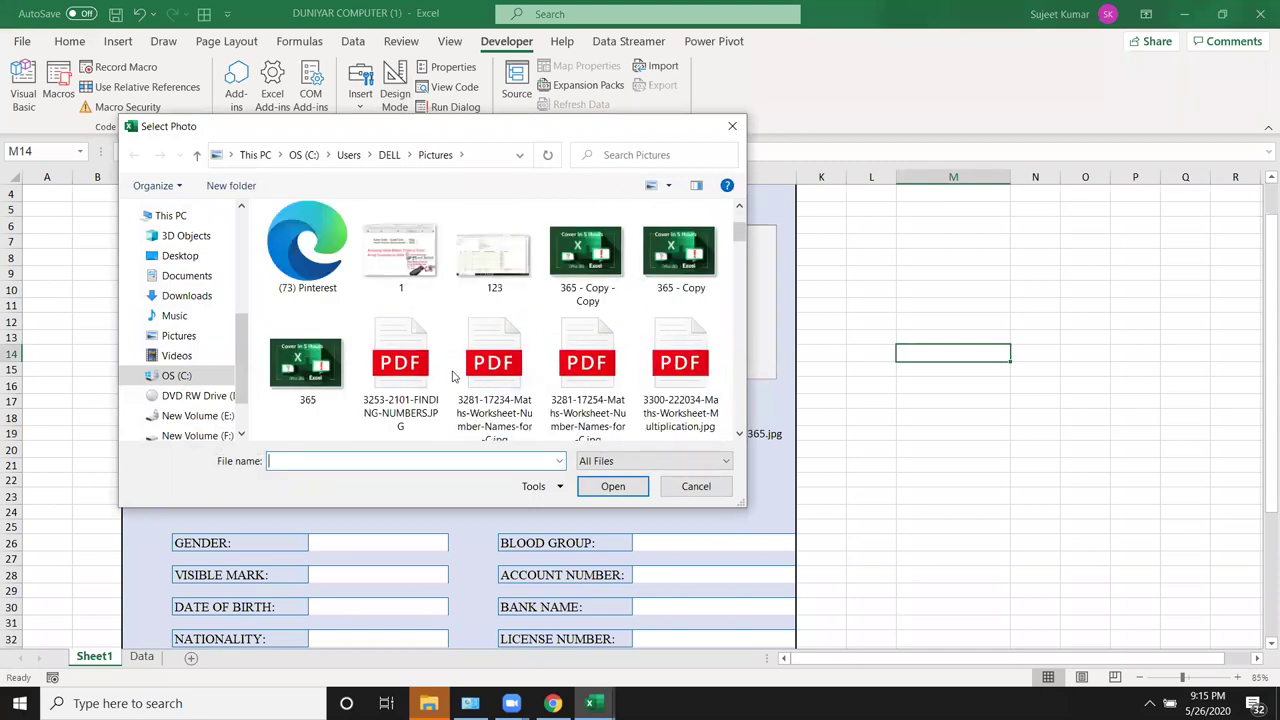
left_click(306, 358)
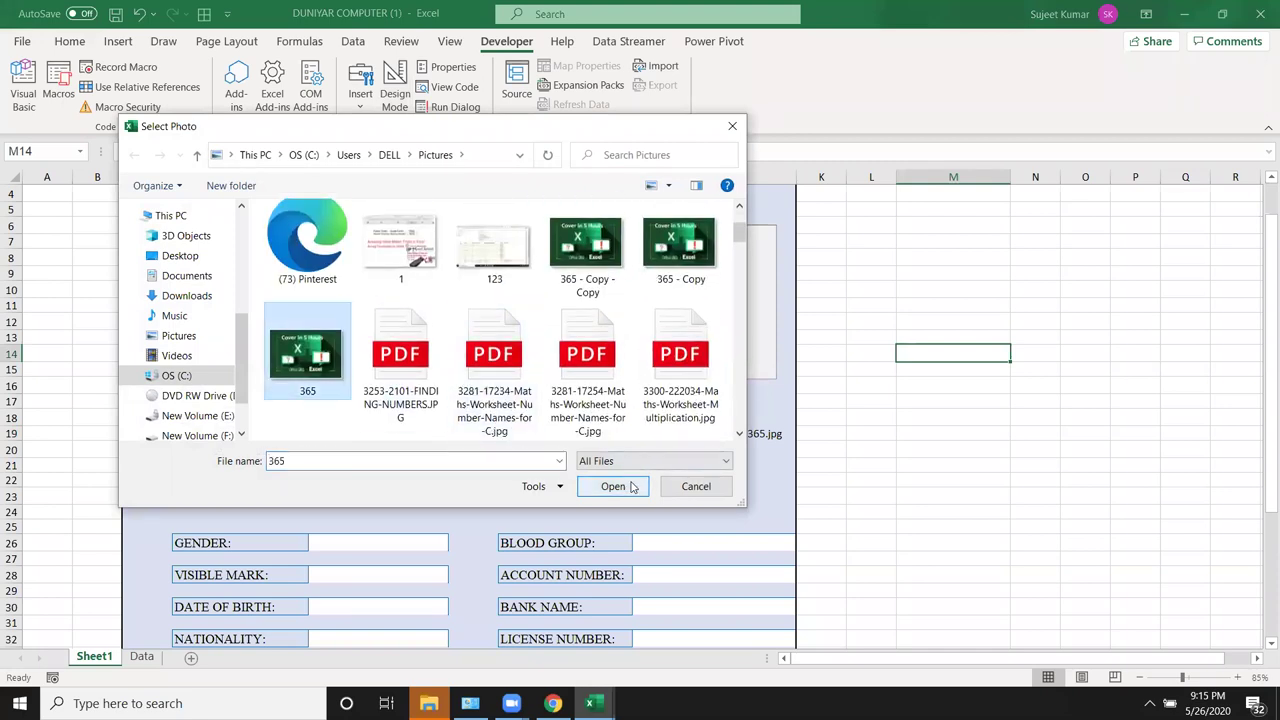
left_click(613, 486)
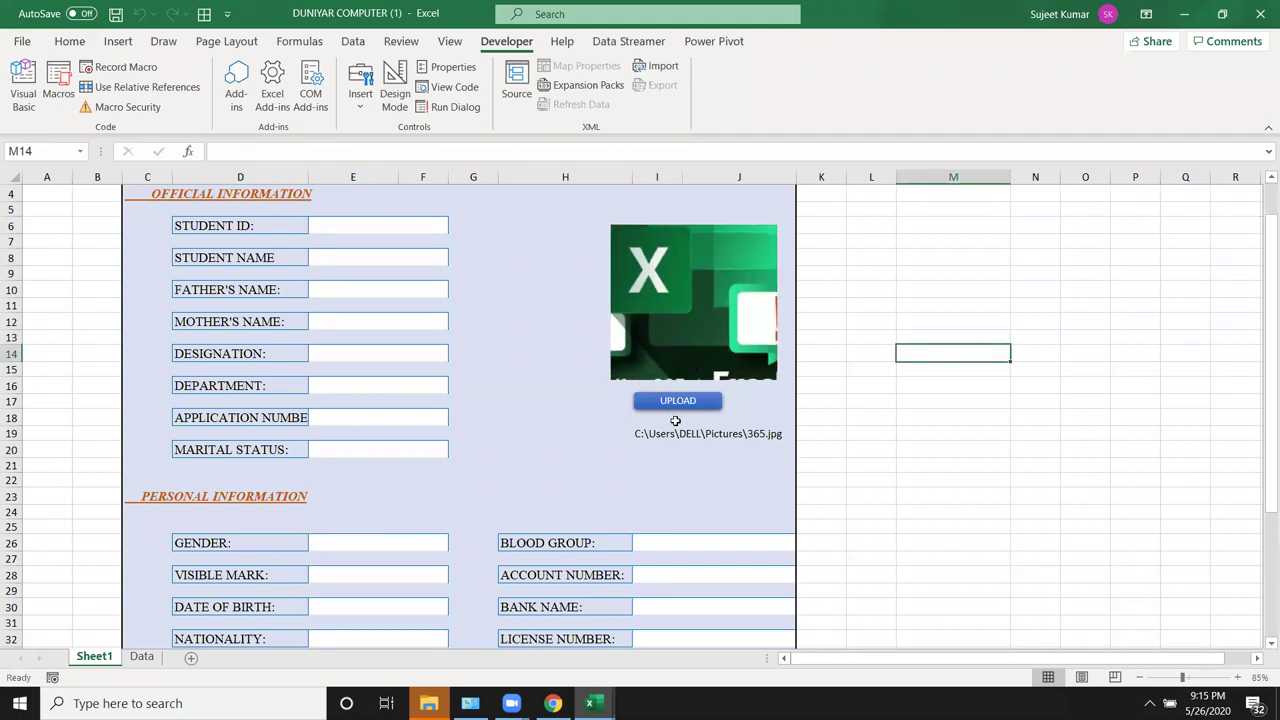
left_click(402, 109)
left_click(705, 335)
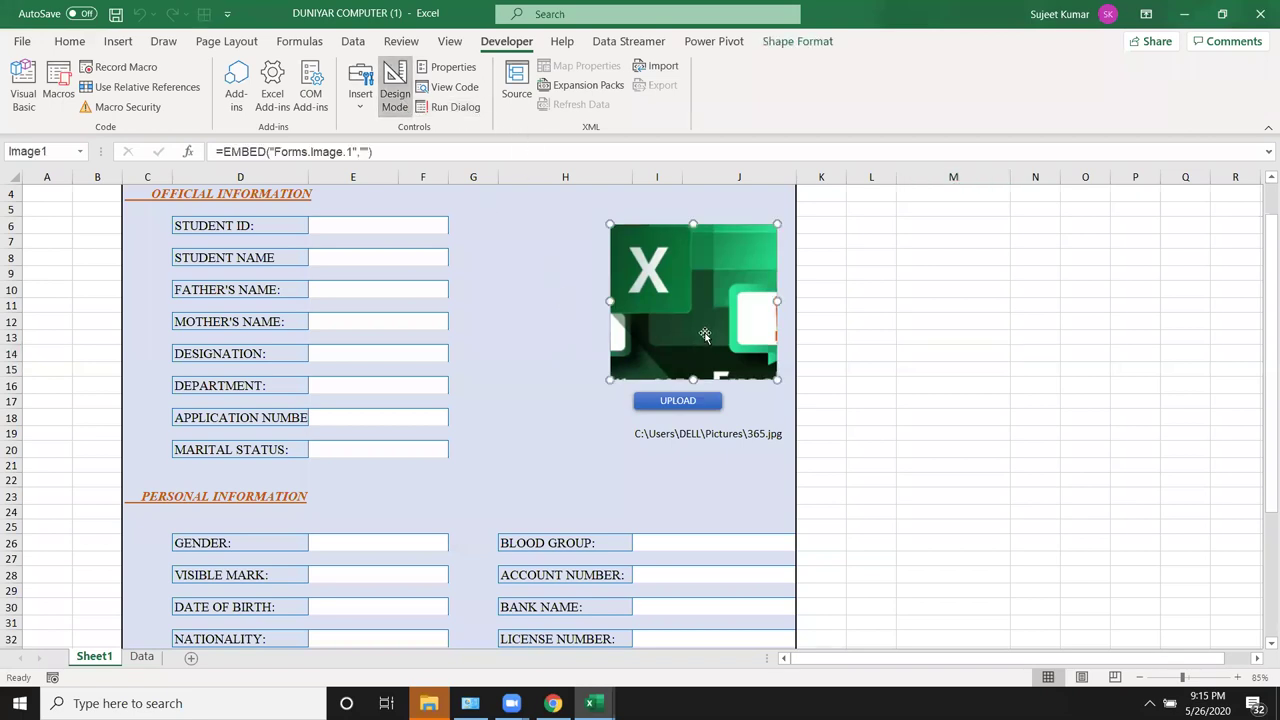
Step: Open the Properties window for Image1, cancelling a Picture browse, and return to the workbook
left_click(447, 67)
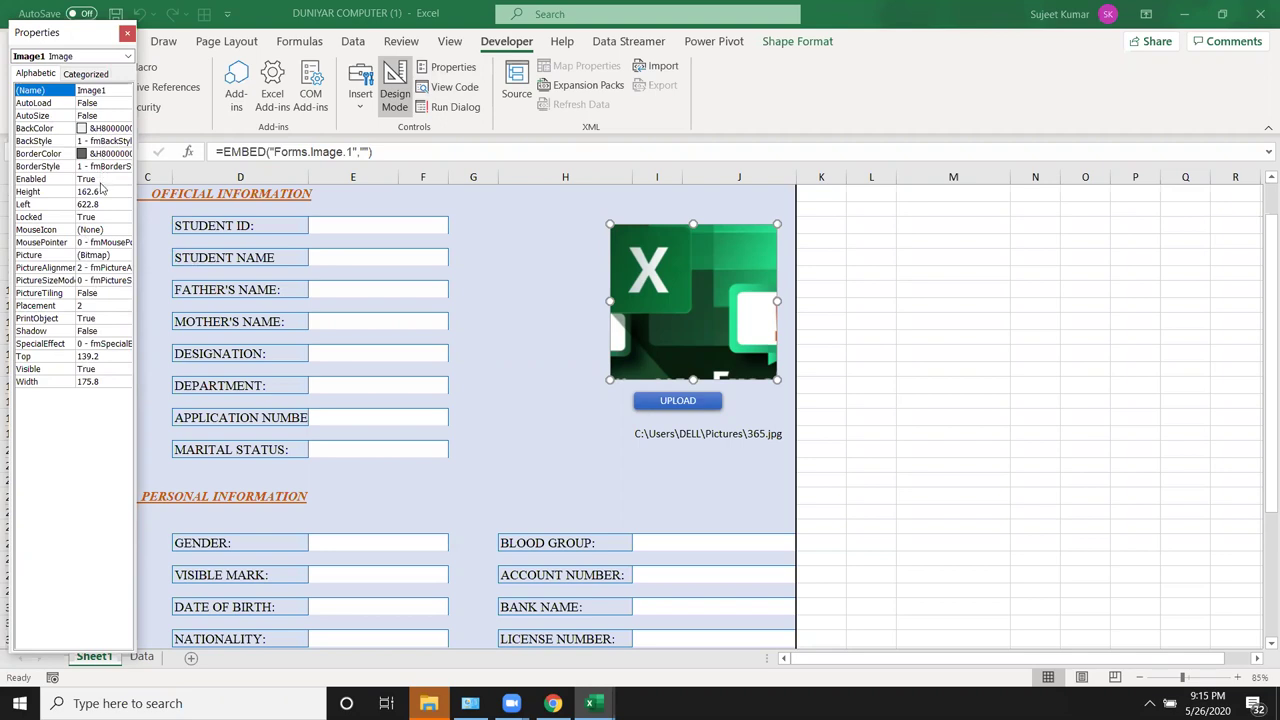
left_click(106, 257)
left_click(126, 257)
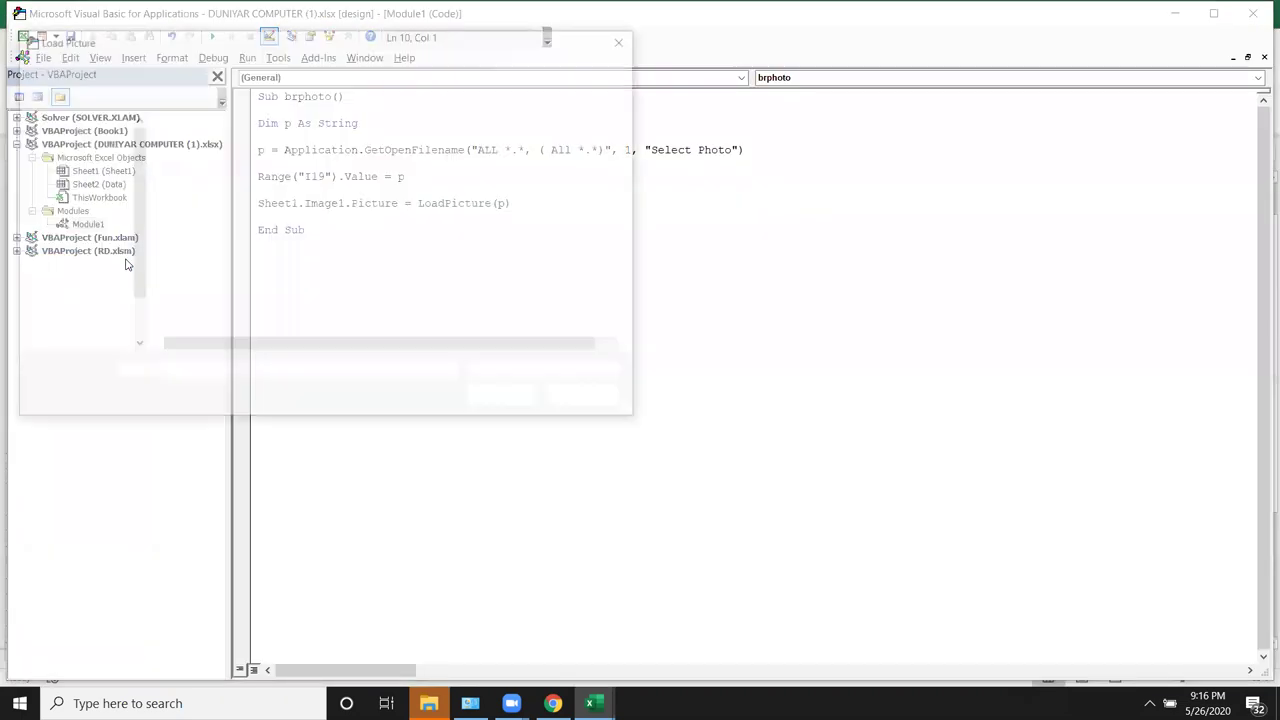
left_click(622, 37)
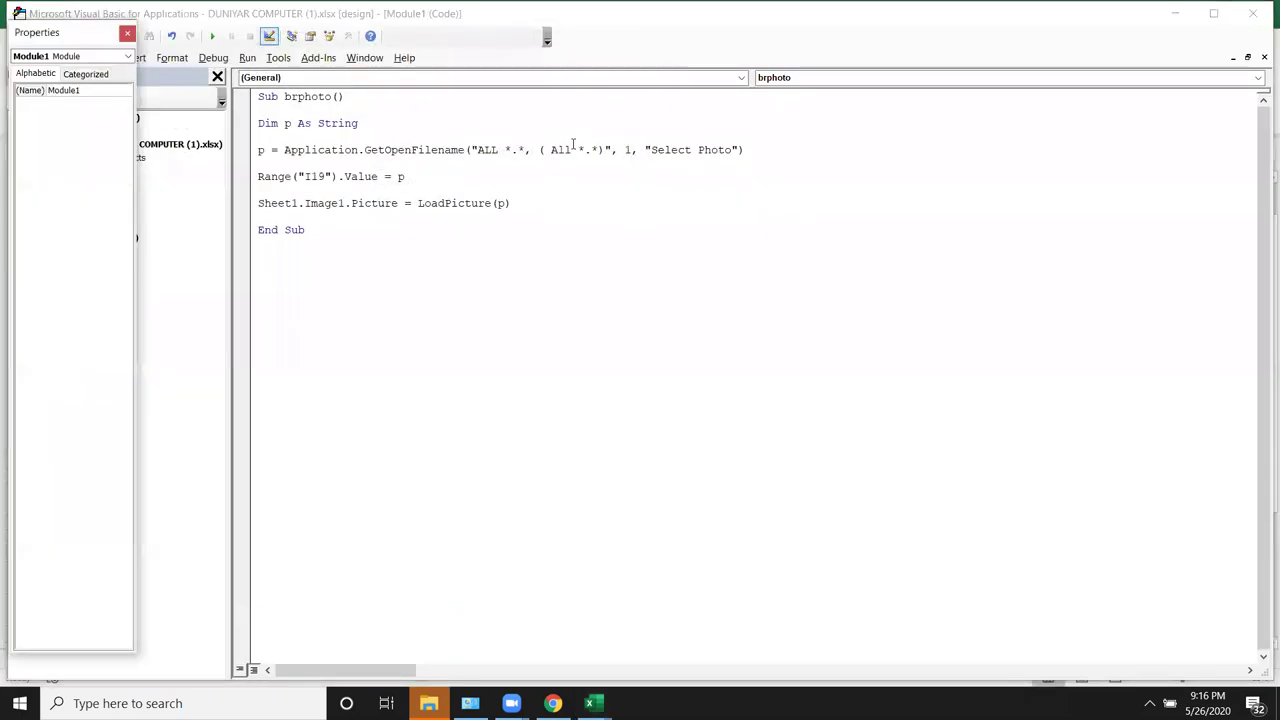
left_click(127, 34)
left_click(284, 216)
key("alt+Tab")
key("alt+Tab")
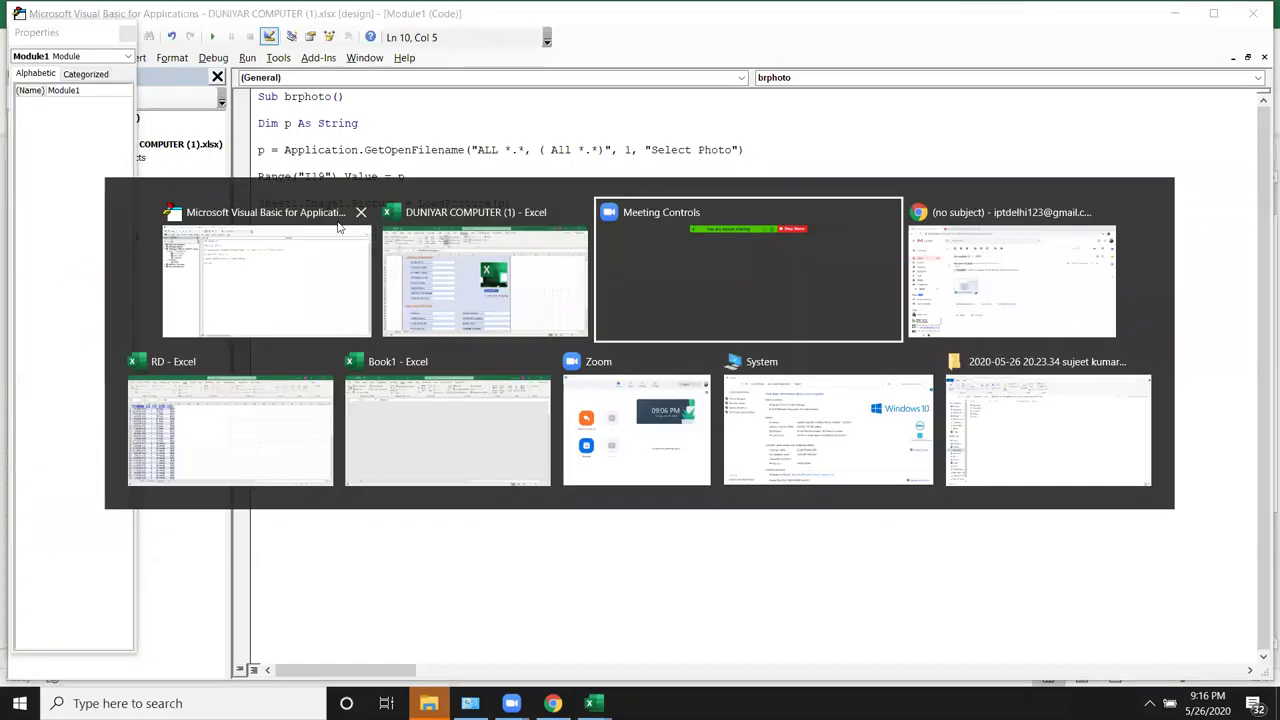
left_click(419, 268)
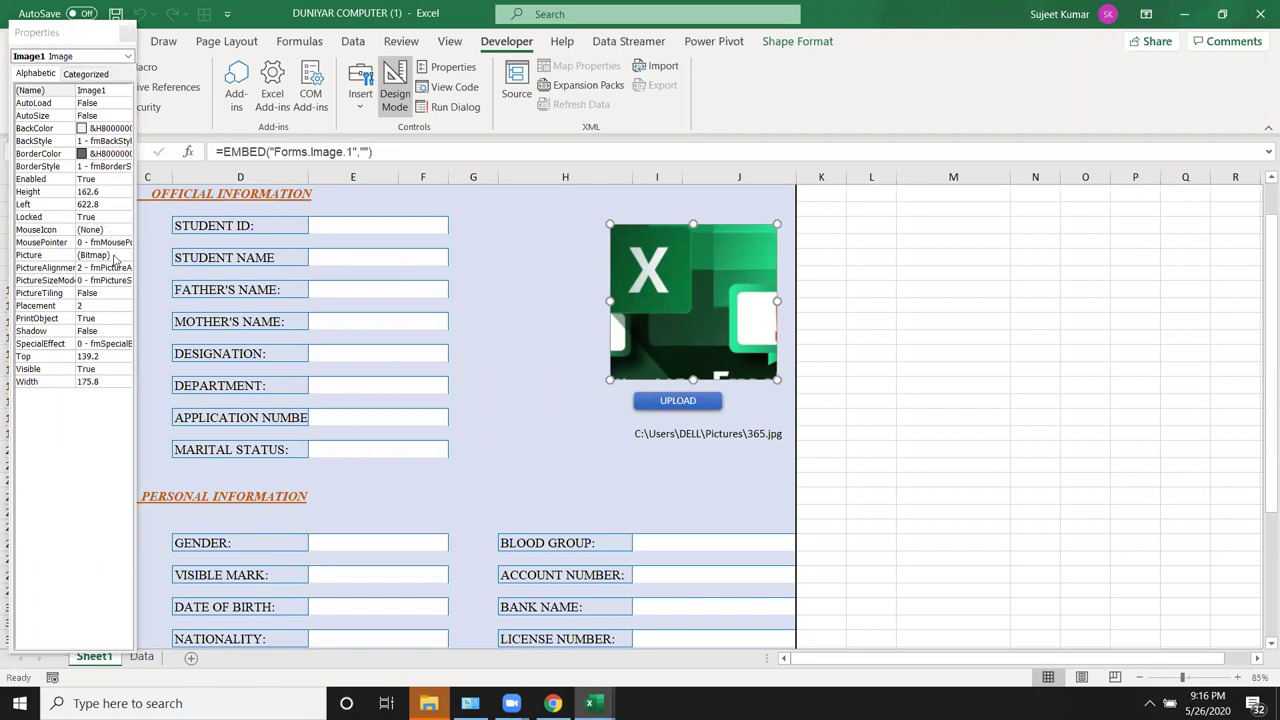
Step: Set Image1's PictureSizeMode to 1 - fmPictureSizeModeStretch and close Properties
left_click(89, 268)
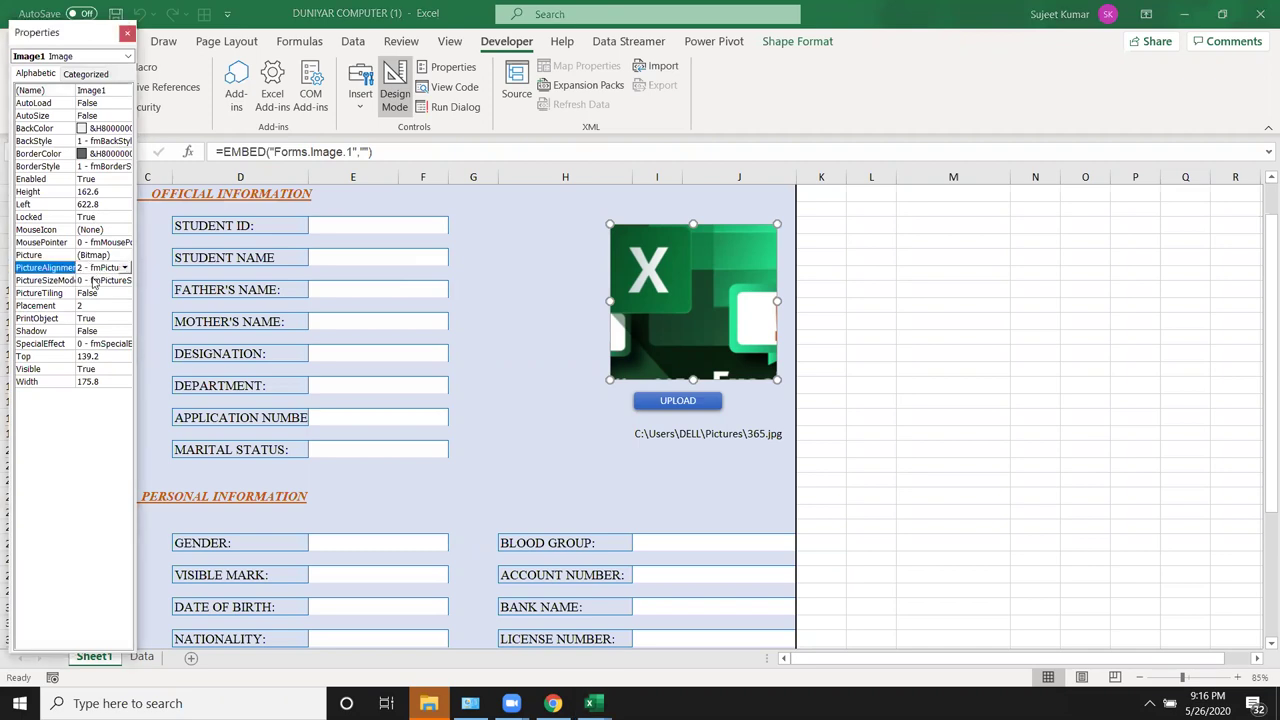
left_click(93, 281)
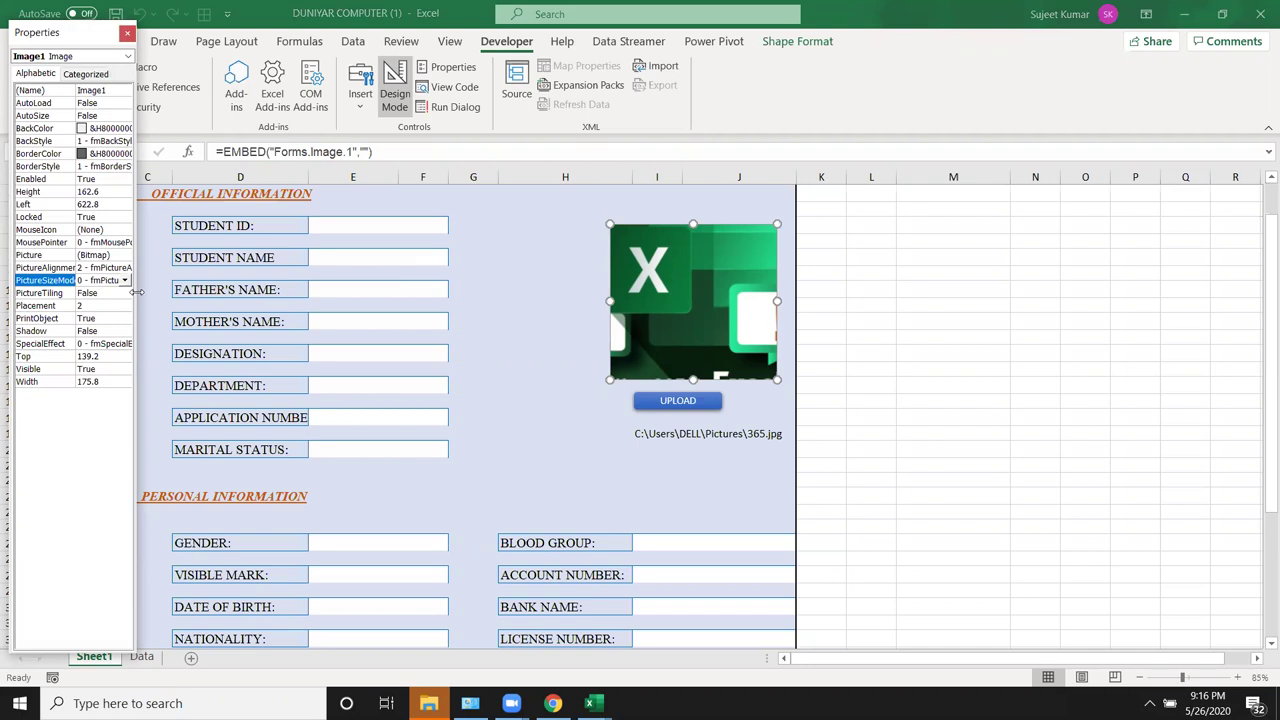
left_click_drag(136, 291, 291, 291)
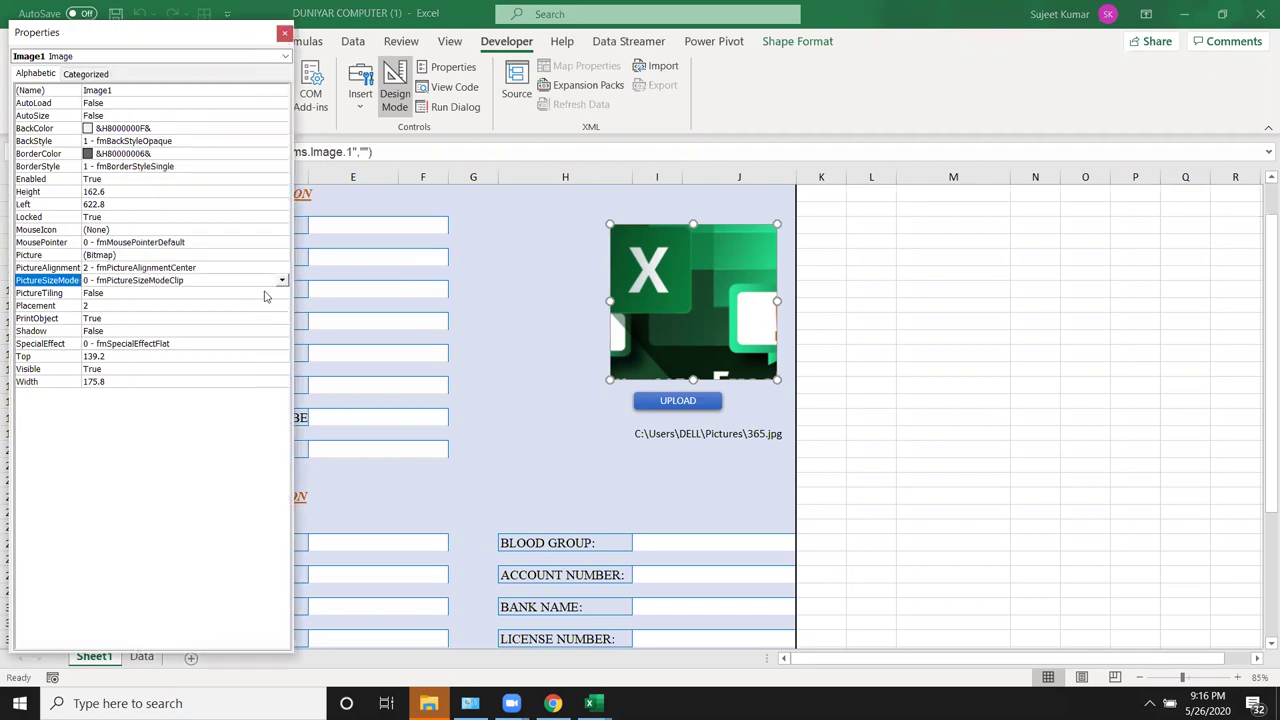
left_click(281, 284)
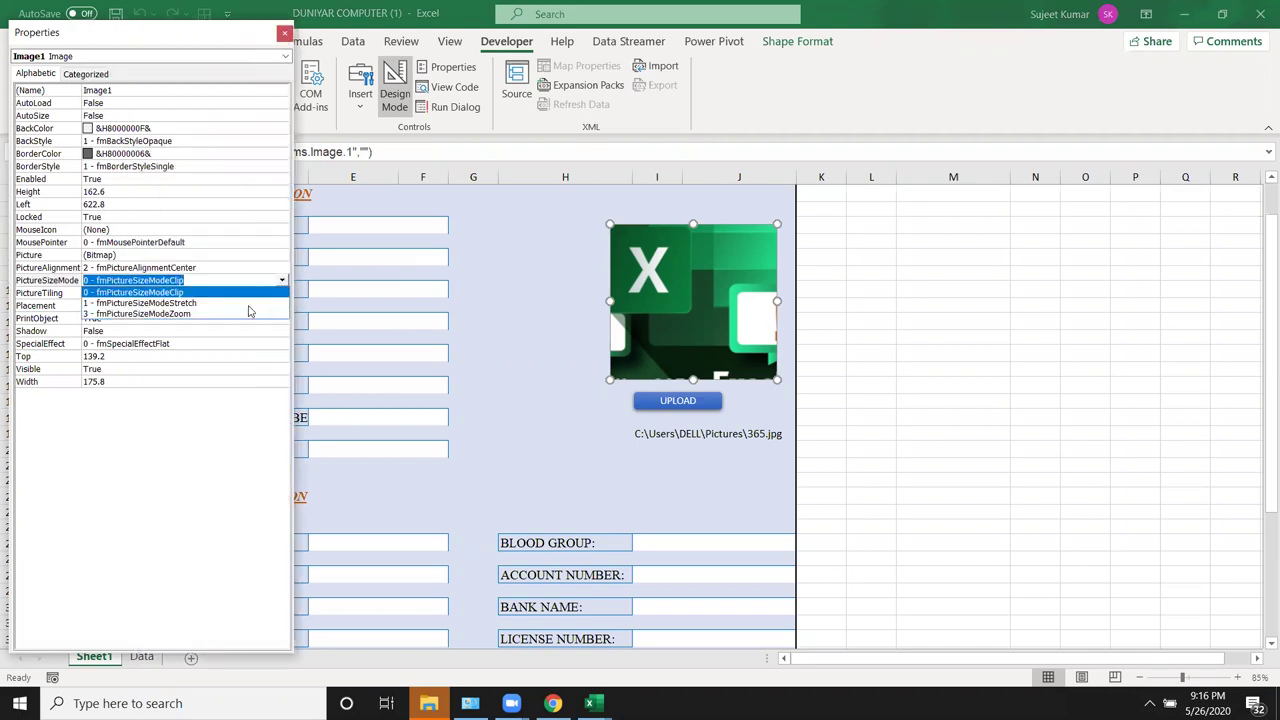
left_click(193, 302)
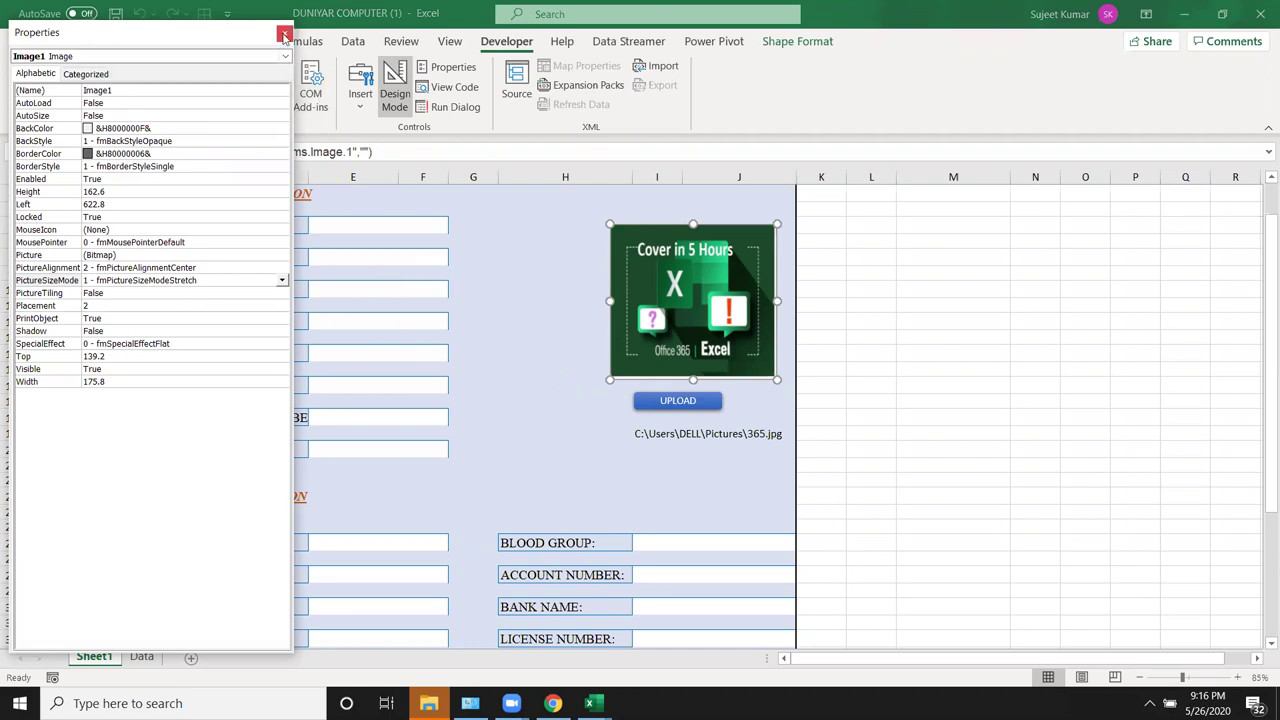
left_click(284, 33)
left_click(912, 335)
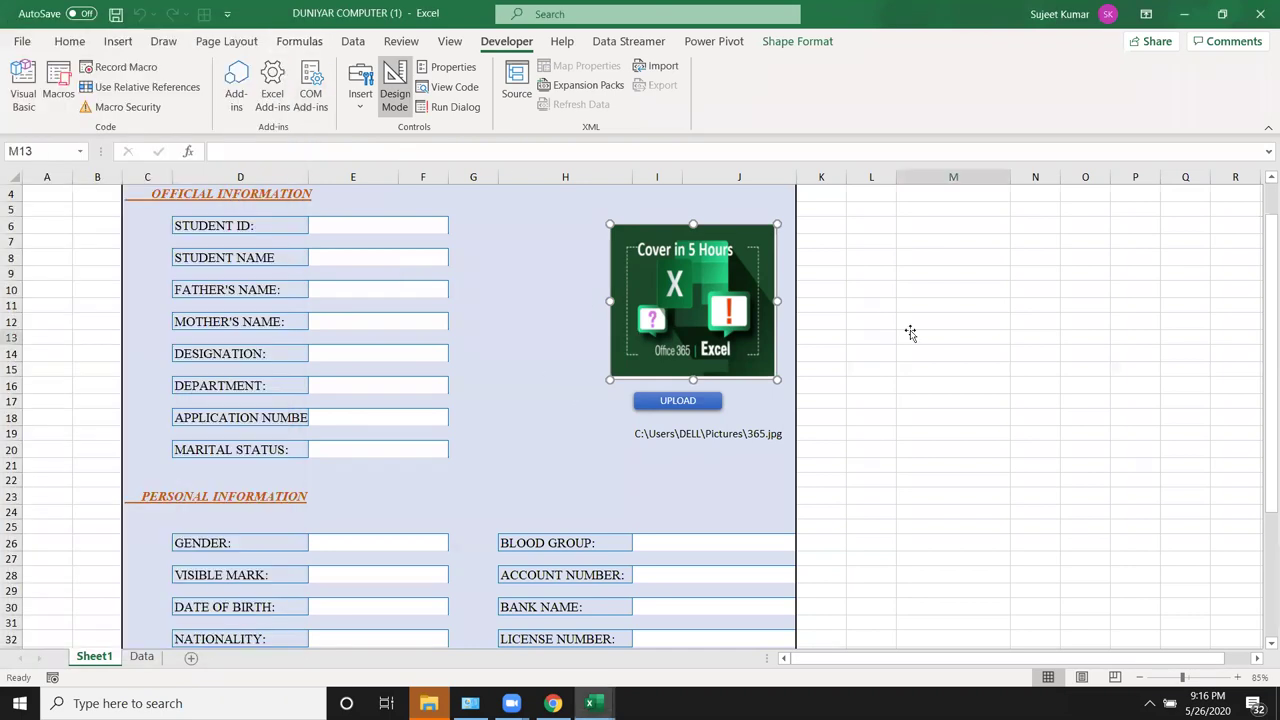
Step: Upload the 'images' picture into the form's photo frame
left_click(671, 402)
scroll(539, 372, "down", 5)
scroll(539, 374, "down", 2)
scroll(539, 373, "up", 1)
scroll(539, 373, "up", 1)
scroll(539, 374, "up", 1)
scroll(538, 376, "down", 3)
scroll(538, 376, "down", 2)
scroll(540, 380, "down", 2)
scroll(545, 385, "up", 1)
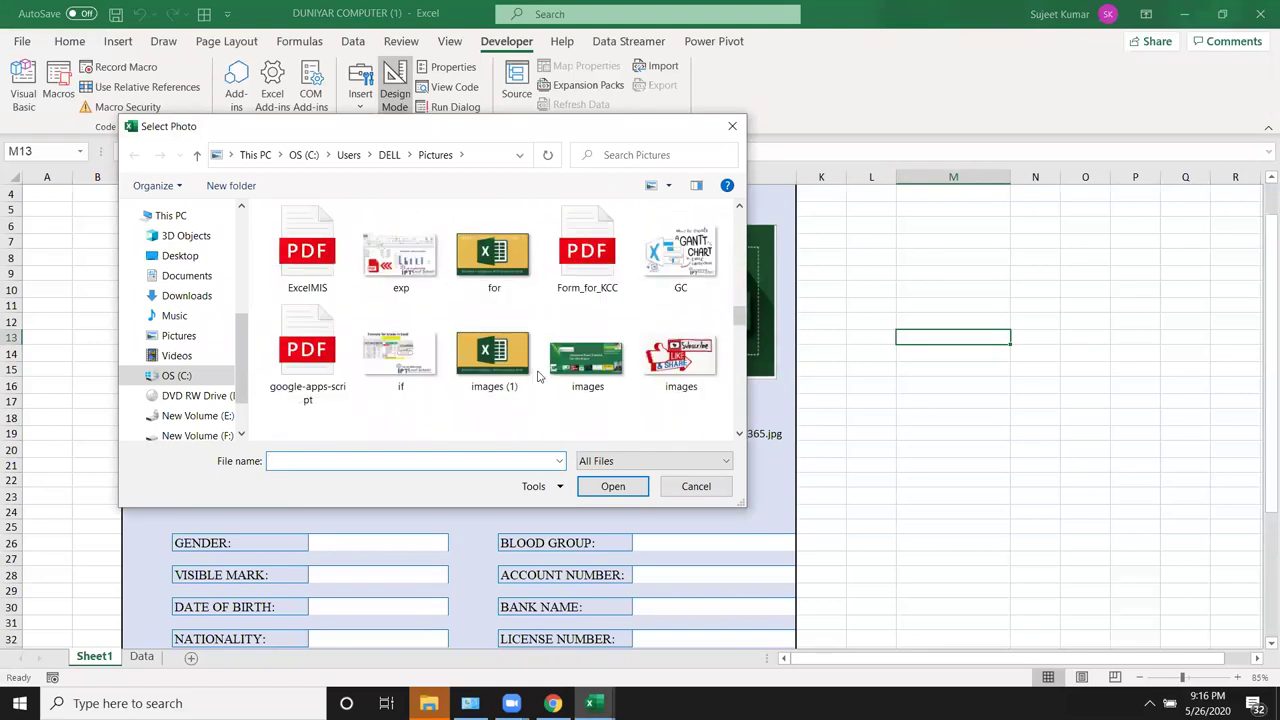
left_click(590, 377)
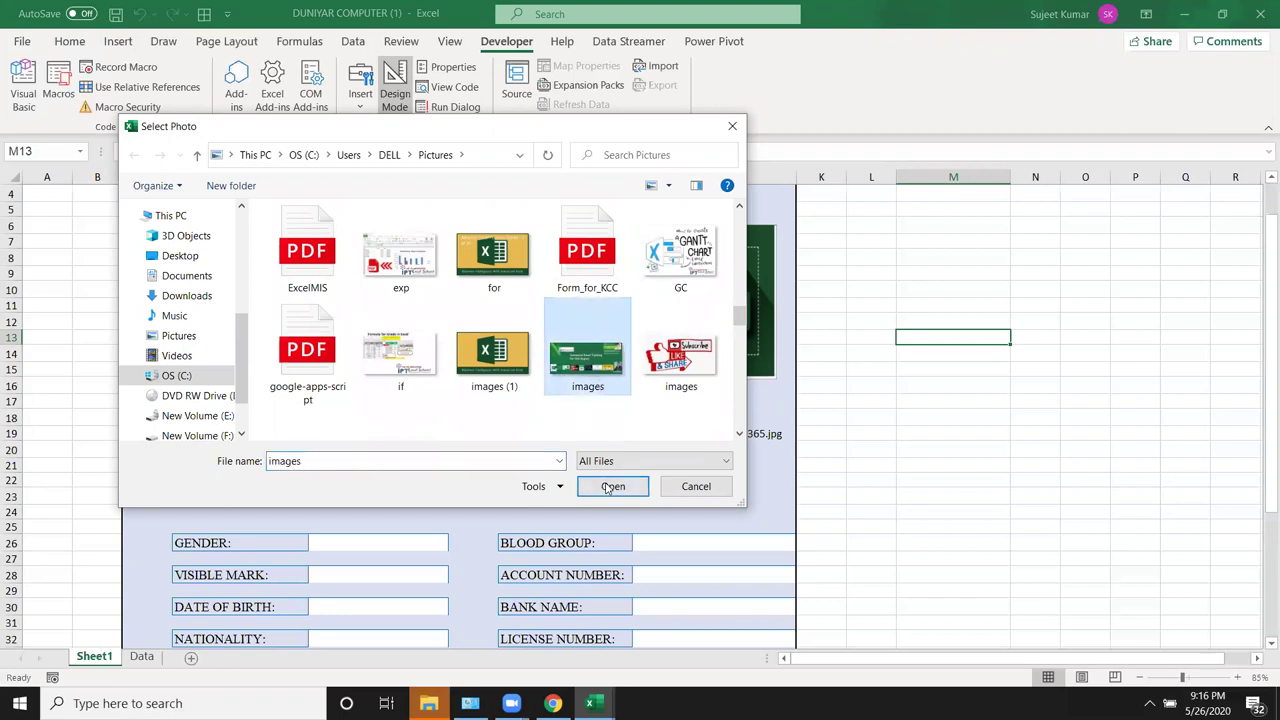
left_click(605, 483)
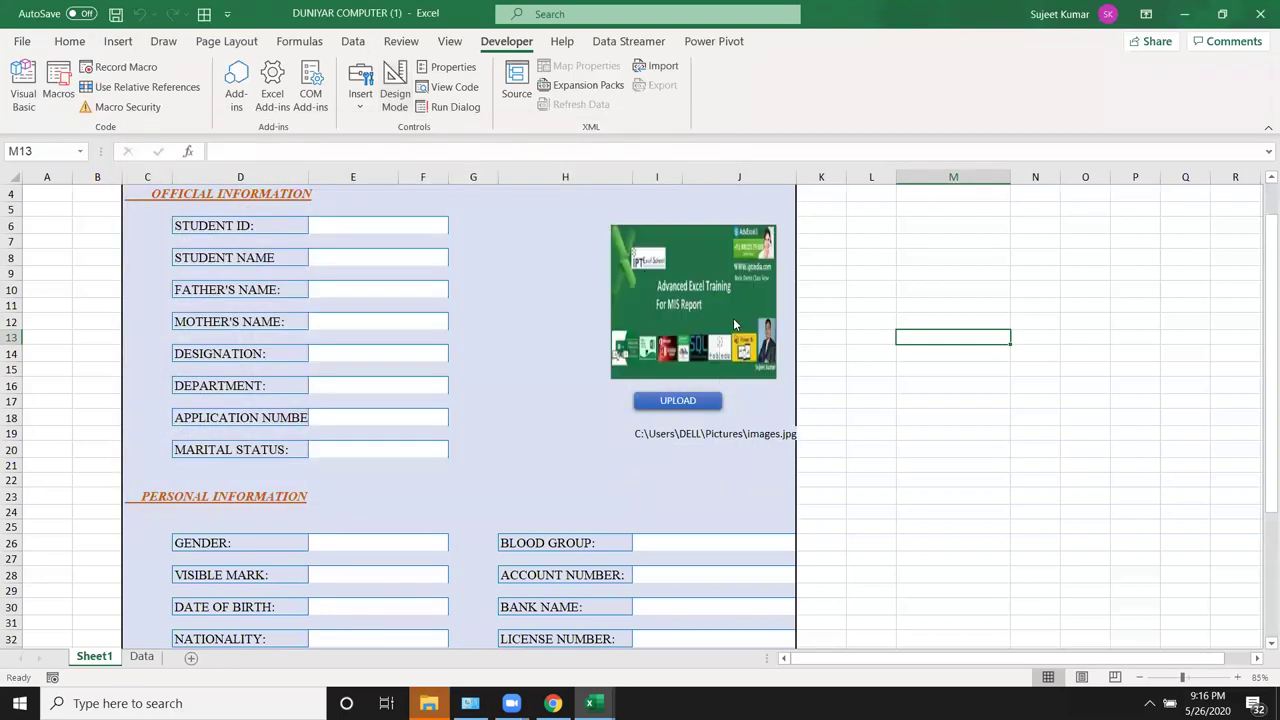
Step: Upload the Basic picture in its place
left_click(700, 404)
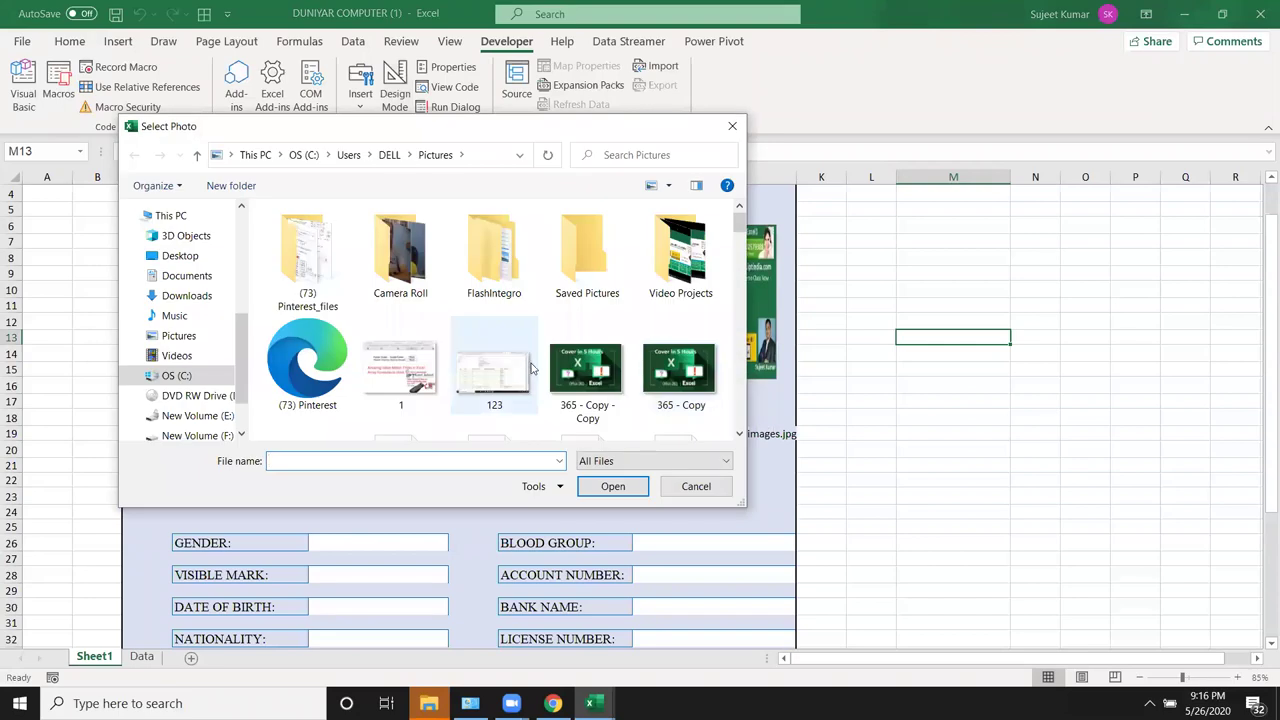
scroll(531, 370, "down", 3)
left_click(400, 378)
left_click(614, 487)
Step: Upload the devf photo into the frame
left_click(670, 412)
scroll(662, 348, "down", 3)
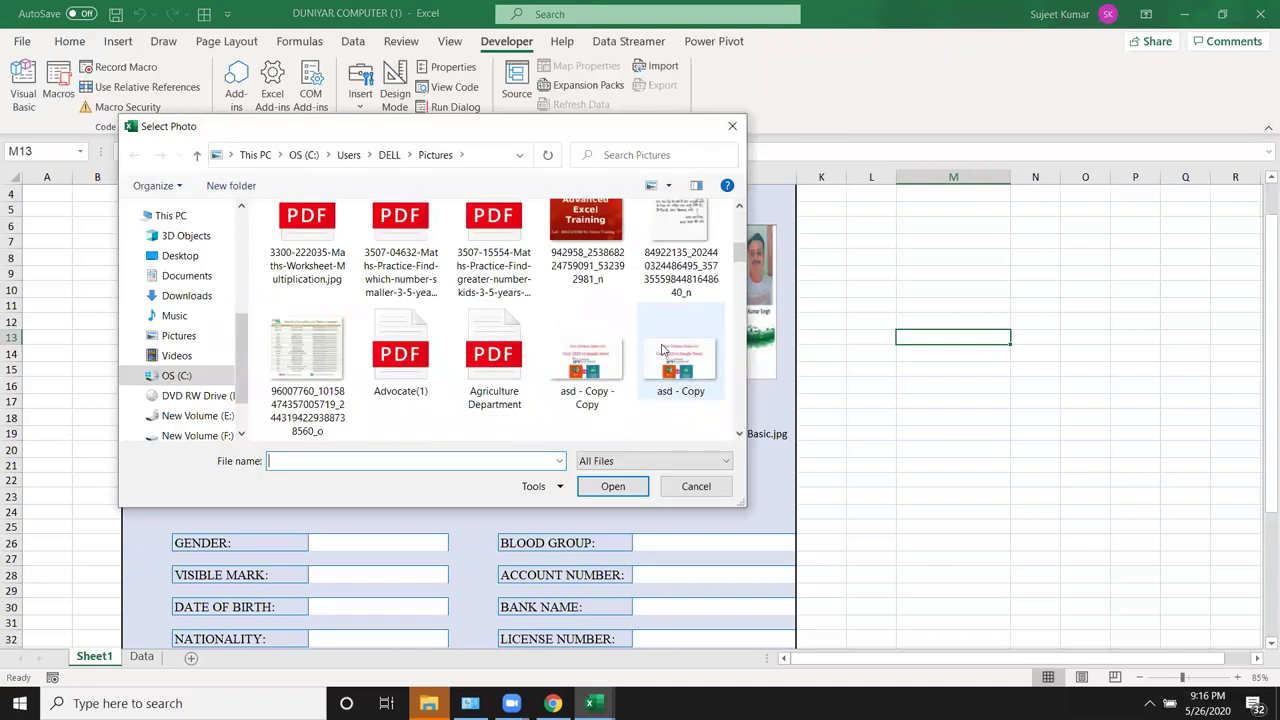
scroll(598, 400, "down", 3)
left_click(598, 400)
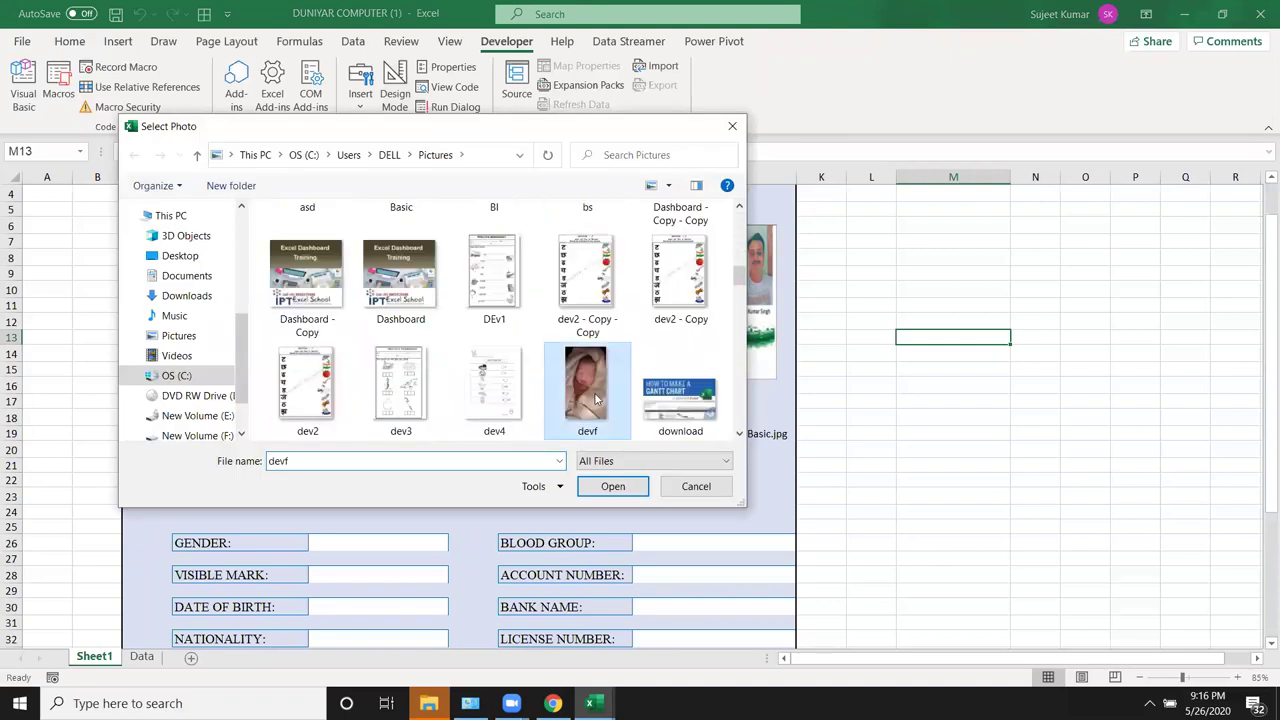
left_click(613, 487)
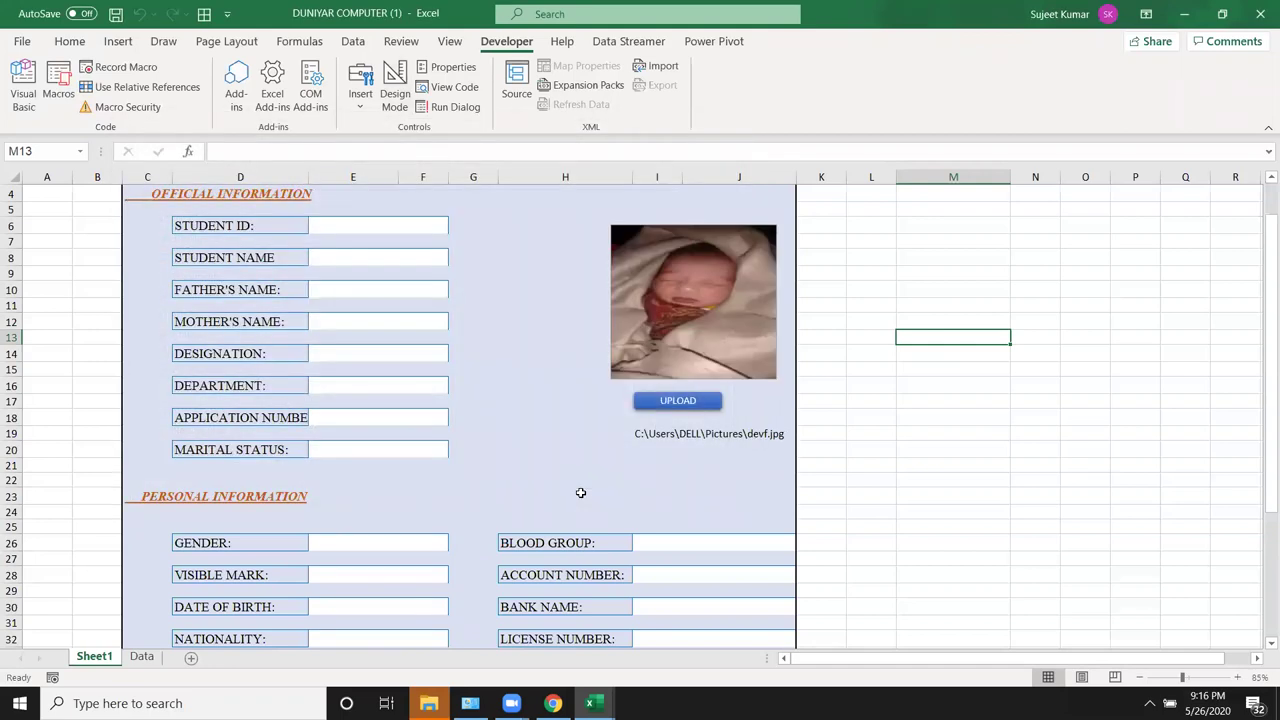
Step: Upload the Dashboard picture, showing C:\Users\DELL\Pictures\Dashboard.jpg below it
left_click(684, 404)
scroll(497, 400, "down", 1)
scroll(497, 400, "down", 3)
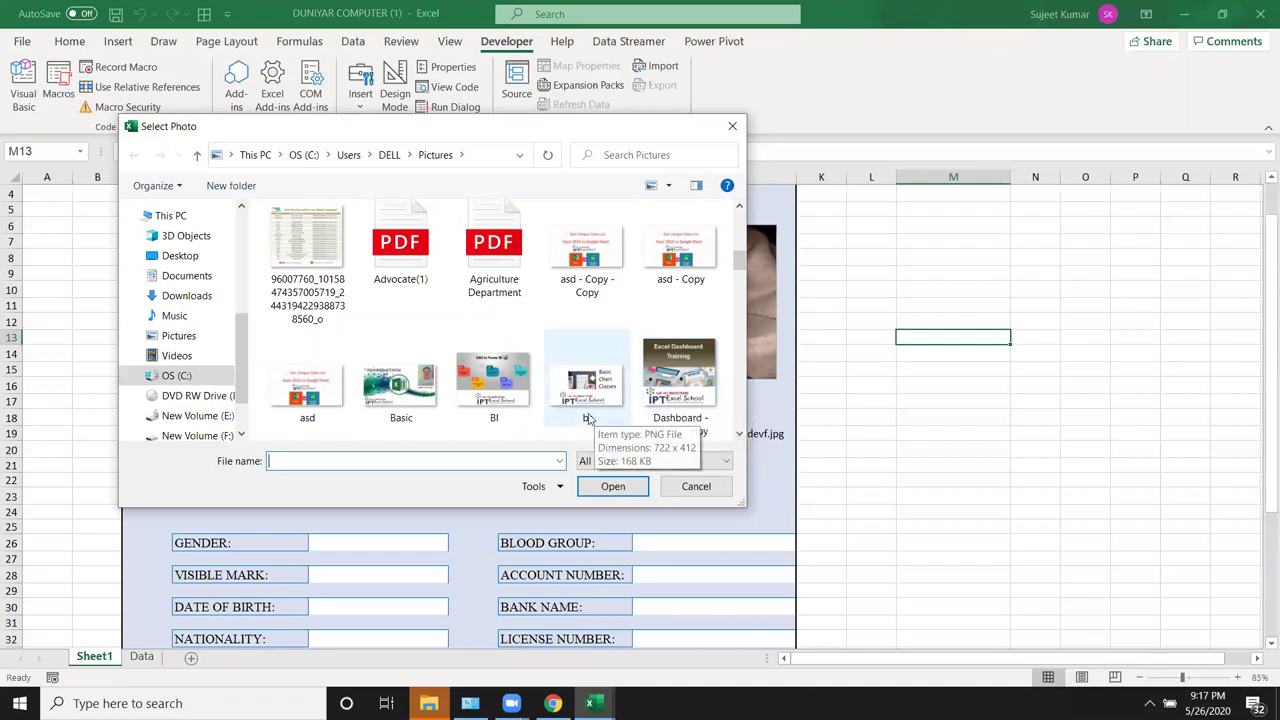
scroll(566, 416, "down", 1)
left_click(420, 415)
left_click(613, 487)
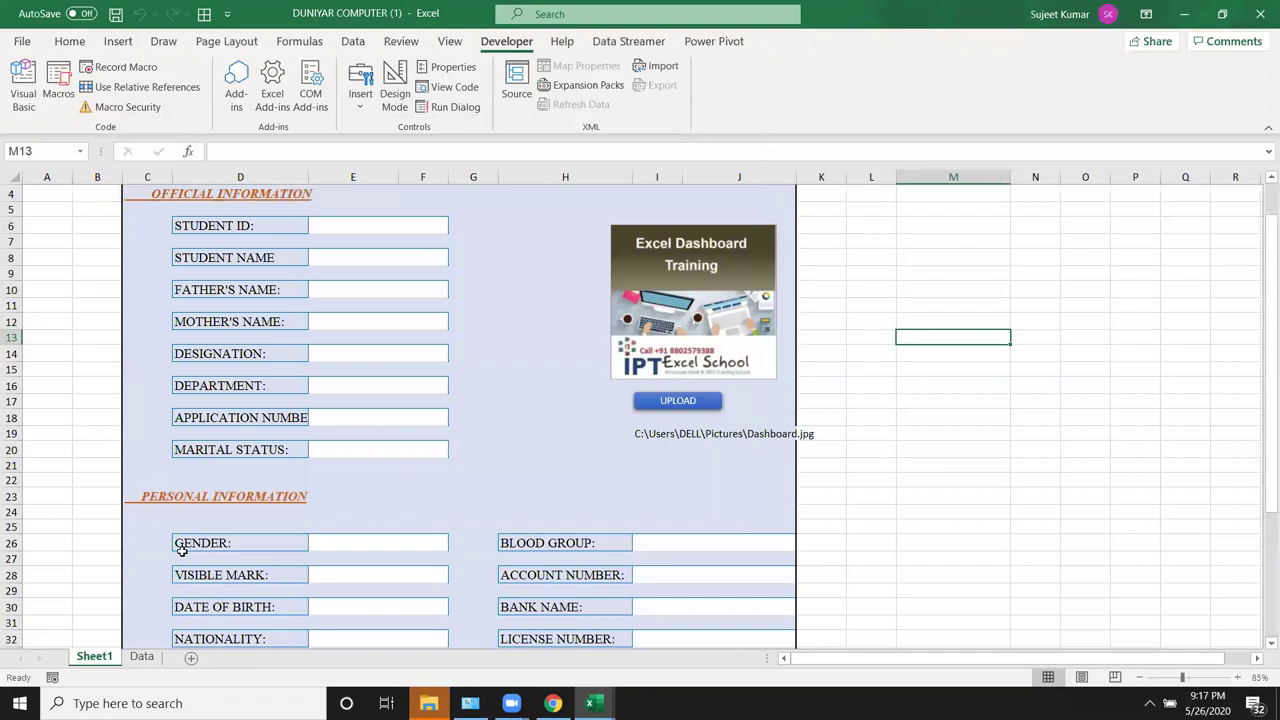
left_click(900, 478)
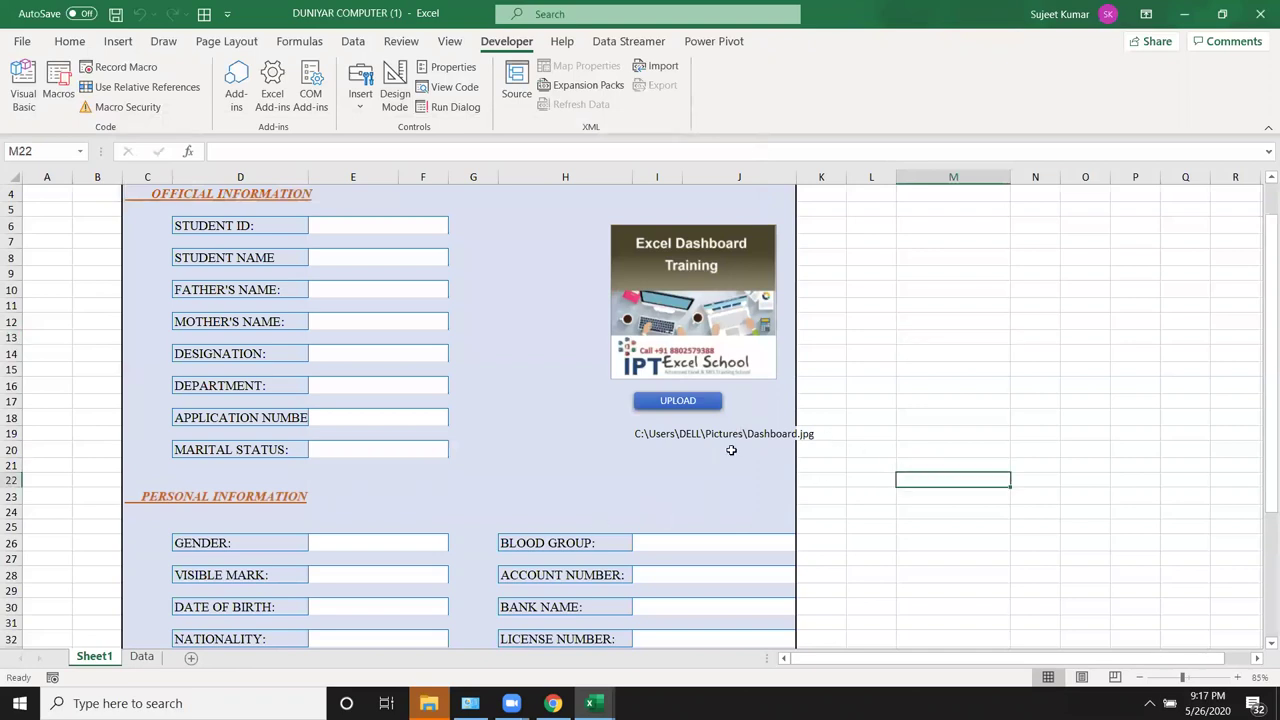
left_click(659, 436)
left_click(345, 257)
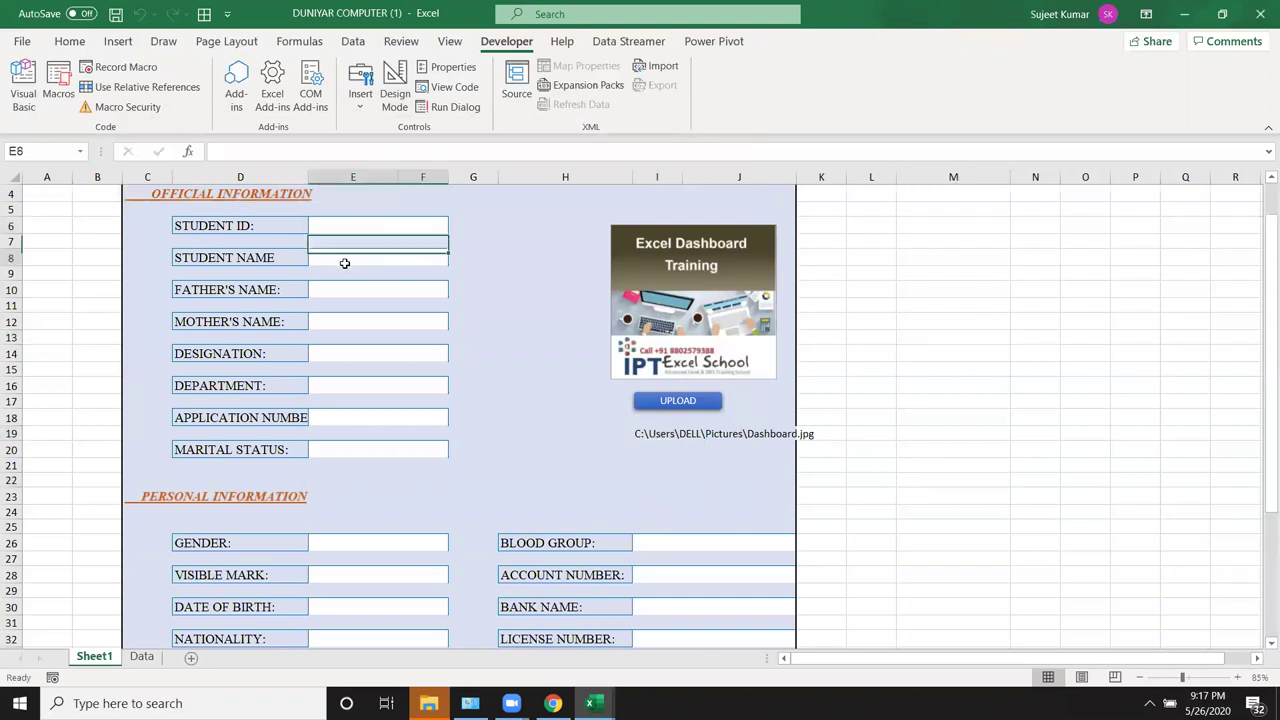
left_click(340, 290)
left_click(338, 322)
left_click(338, 352)
left_click(338, 384)
left_click(338, 414)
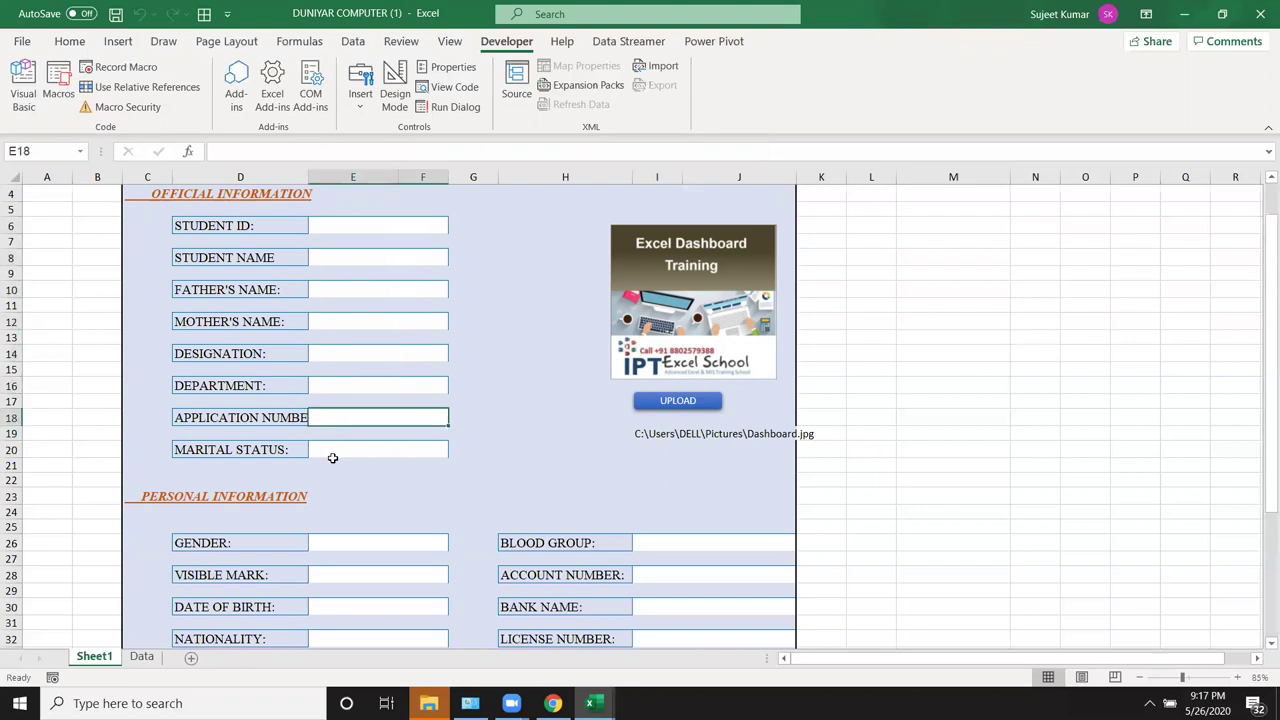
left_click(333, 464)
scroll(300, 566, "down", 3)
scroll(300, 566, "down", 1)
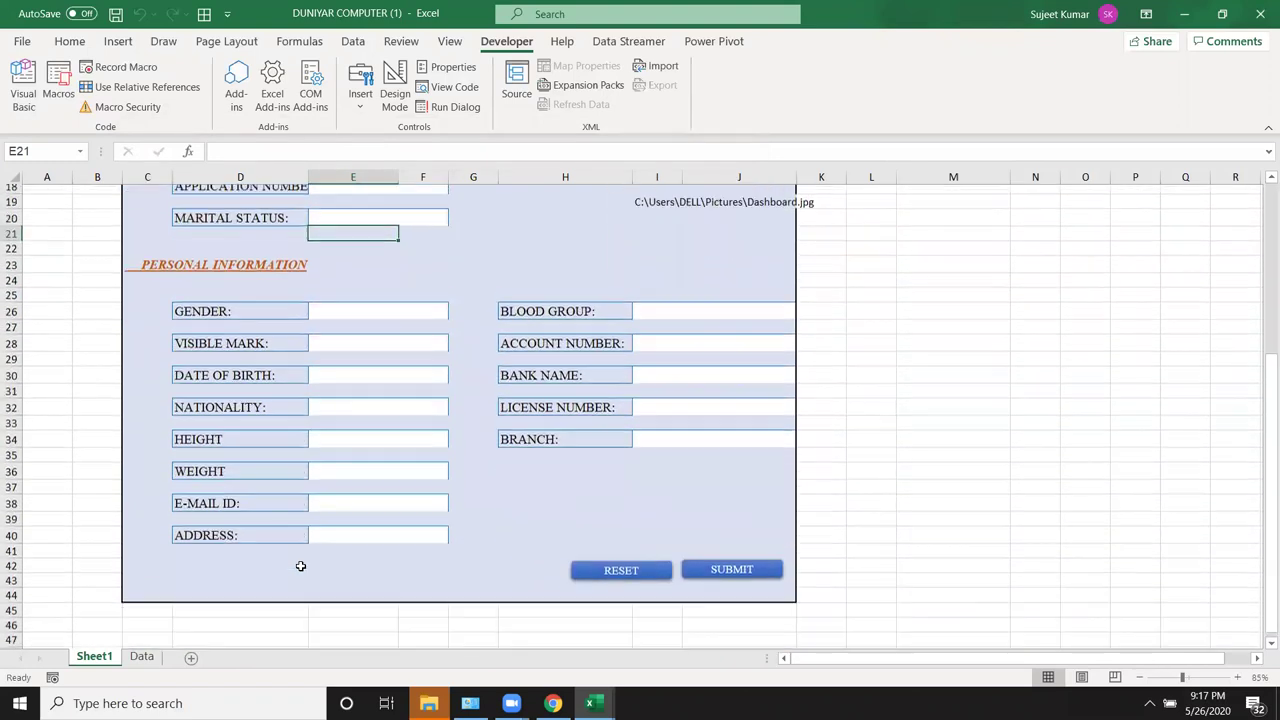
scroll(300, 566, "down", 1)
scroll(300, 566, "up", 3)
scroll(300, 566, "up", 3)
scroll(300, 566, "up", 1)
scroll(303, 556, "down", 2)
scroll(300, 551, "down", 1)
scroll(323, 394, "up", 2)
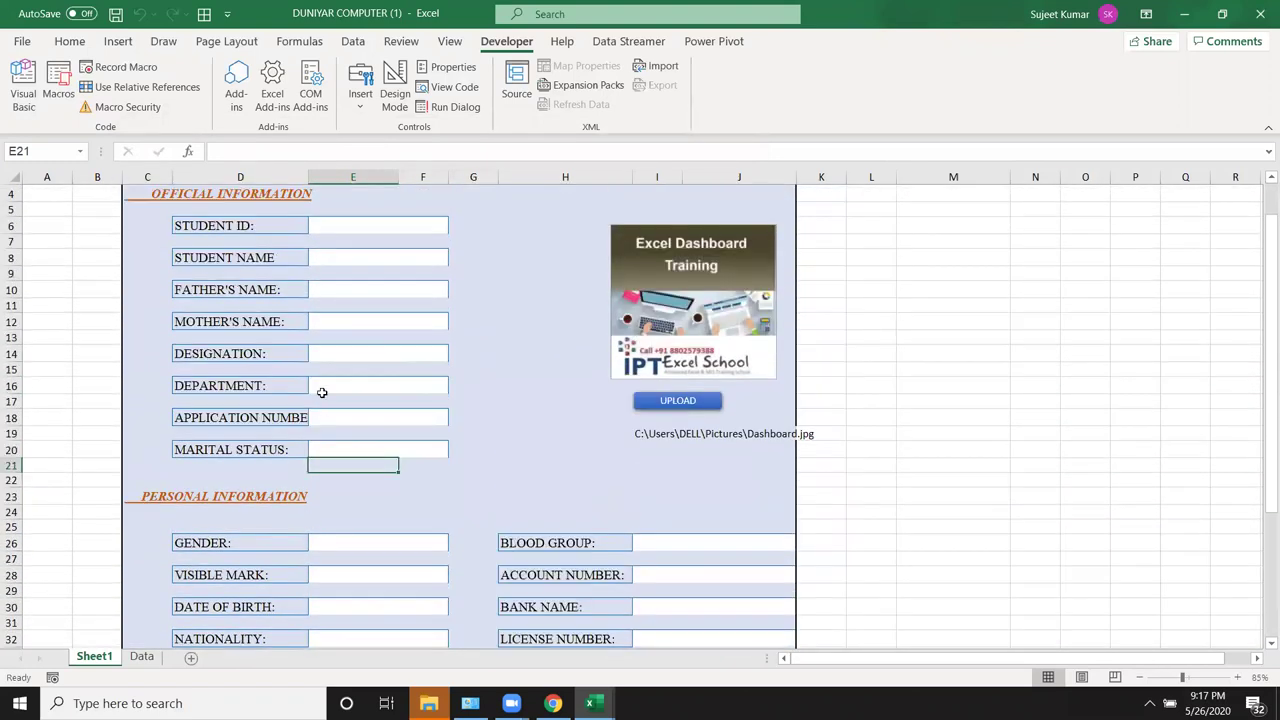
scroll(290, 634, "down", 4)
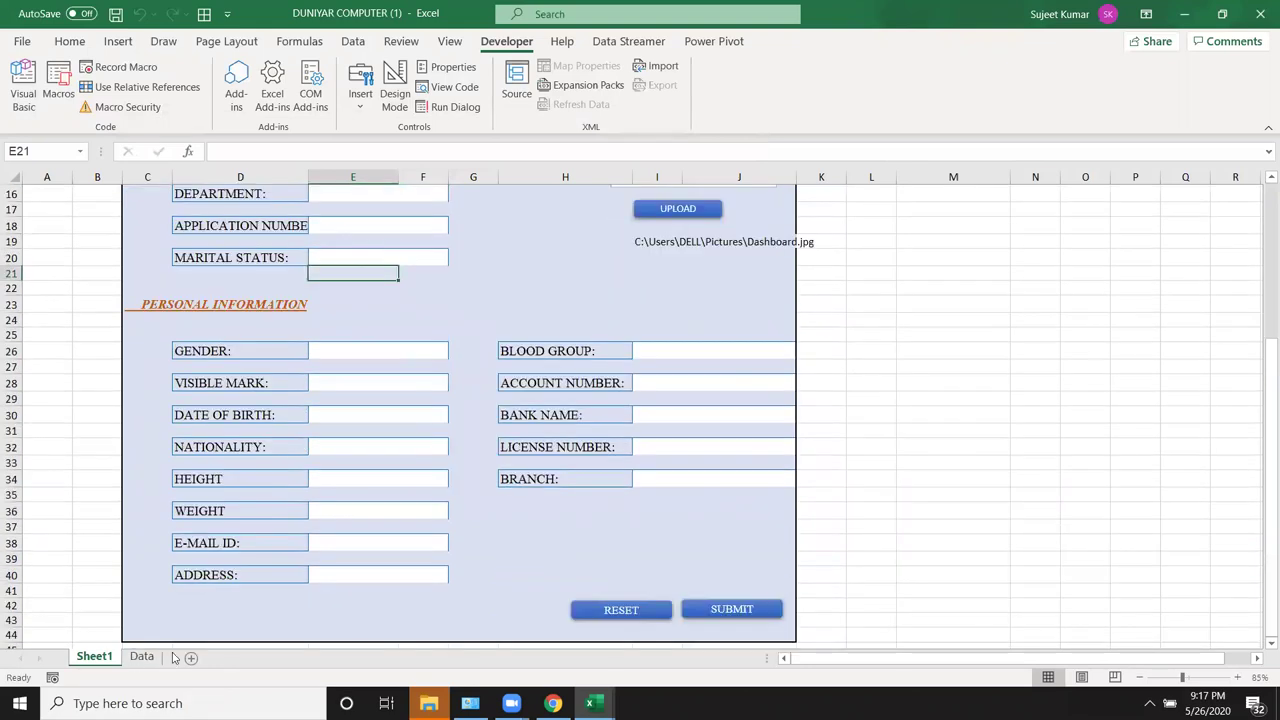
left_click(141, 657)
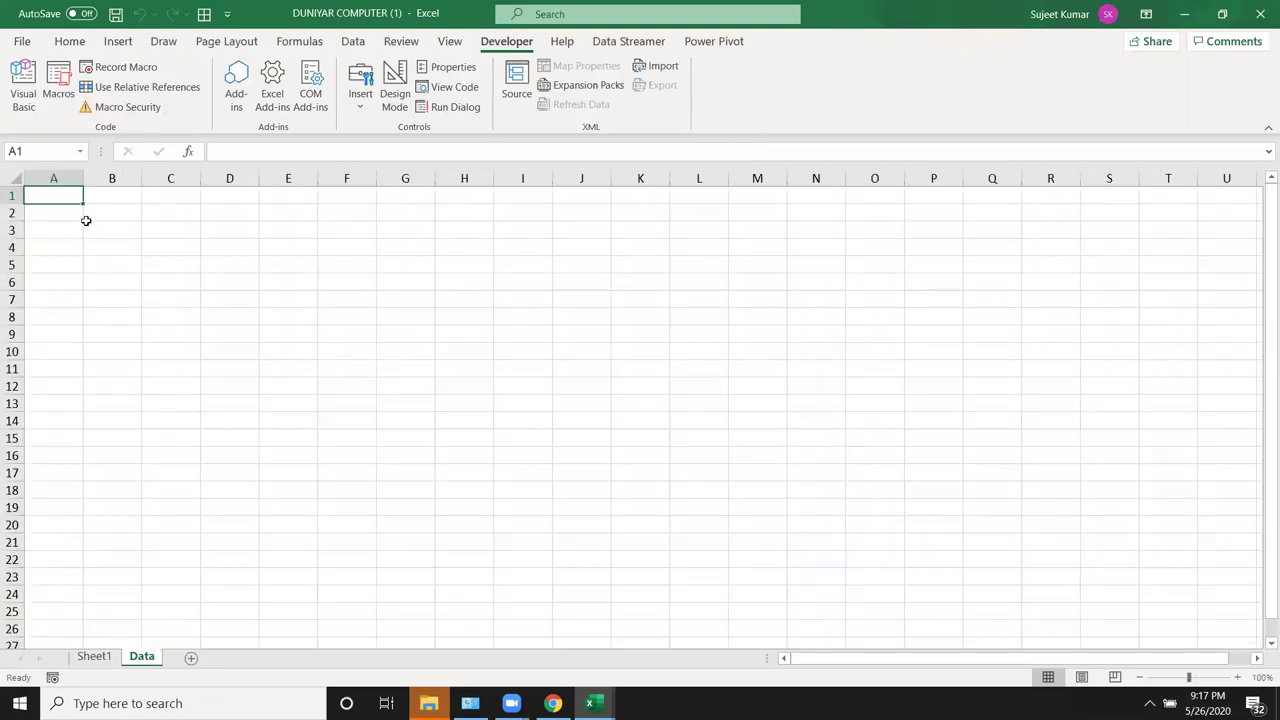
left_click(88, 655)
scroll(190, 406, "up", 5)
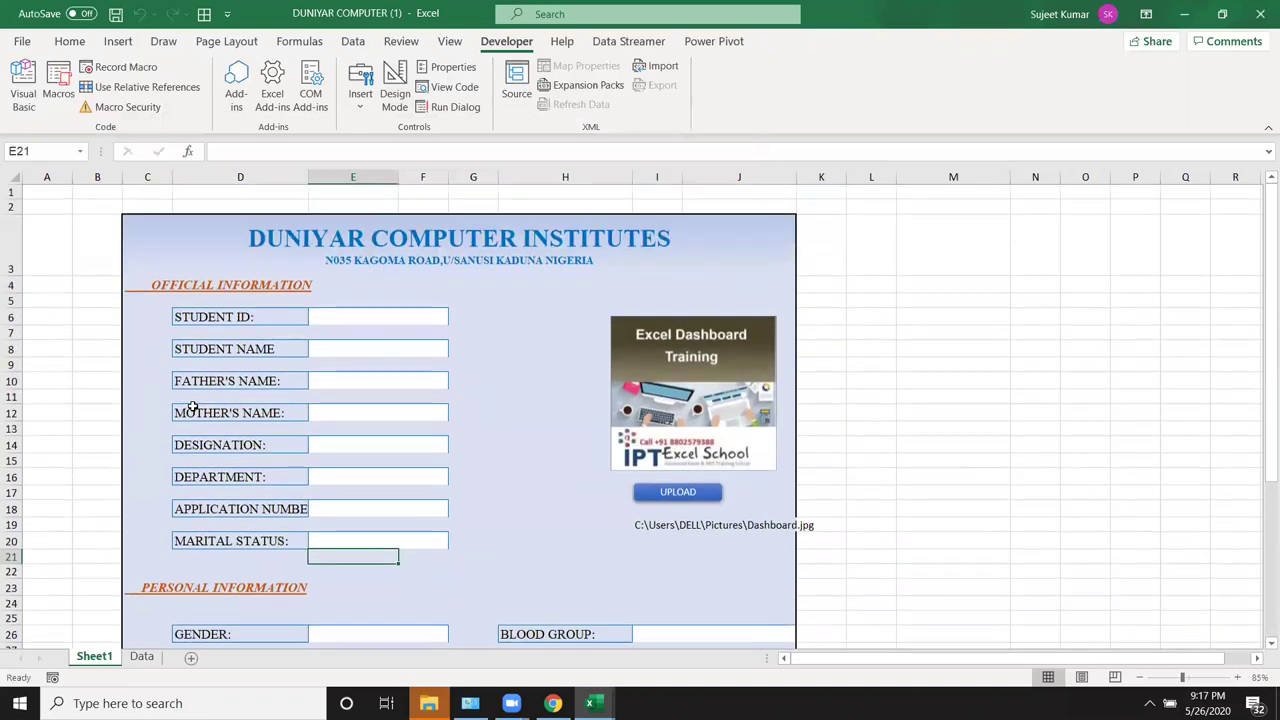
Step: Copy the form's label cells, STUDENT ID: through MARITAL STATUS:, on Sheet1
left_click(223, 320)
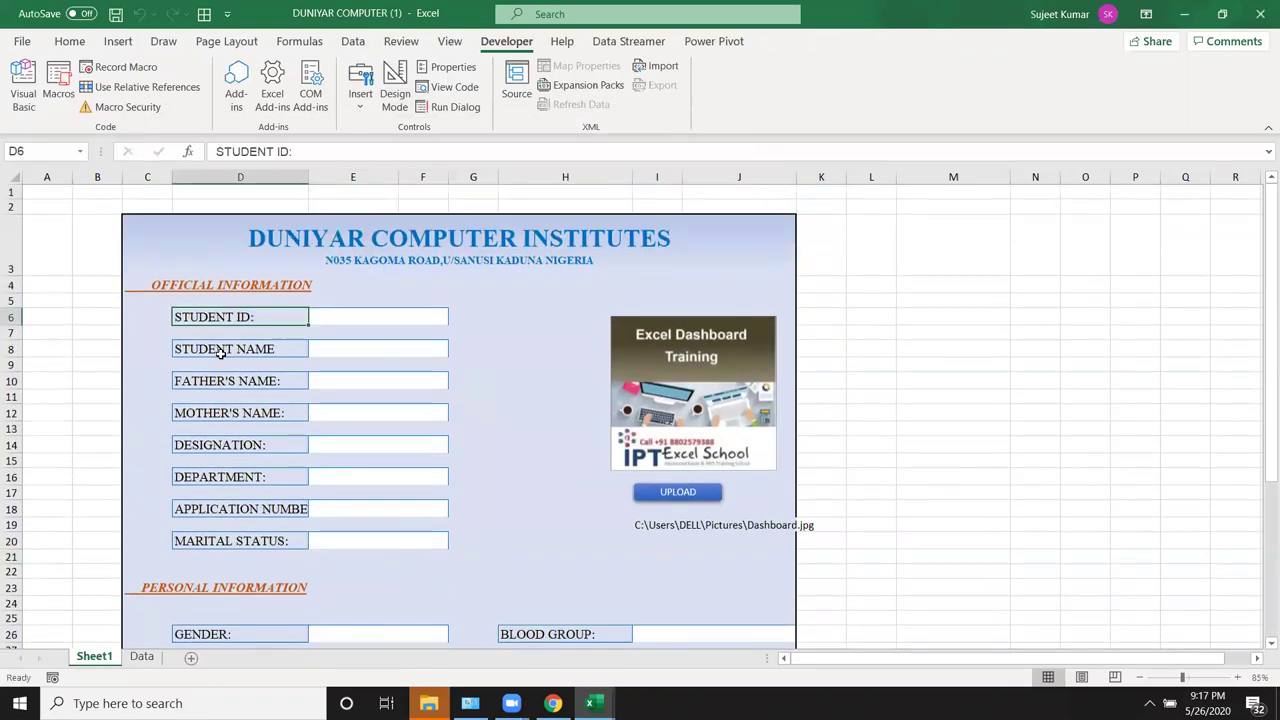
left_click(217, 351, "ctrl")
left_click(213, 383, "ctrl")
left_click(218, 413, "ctrl")
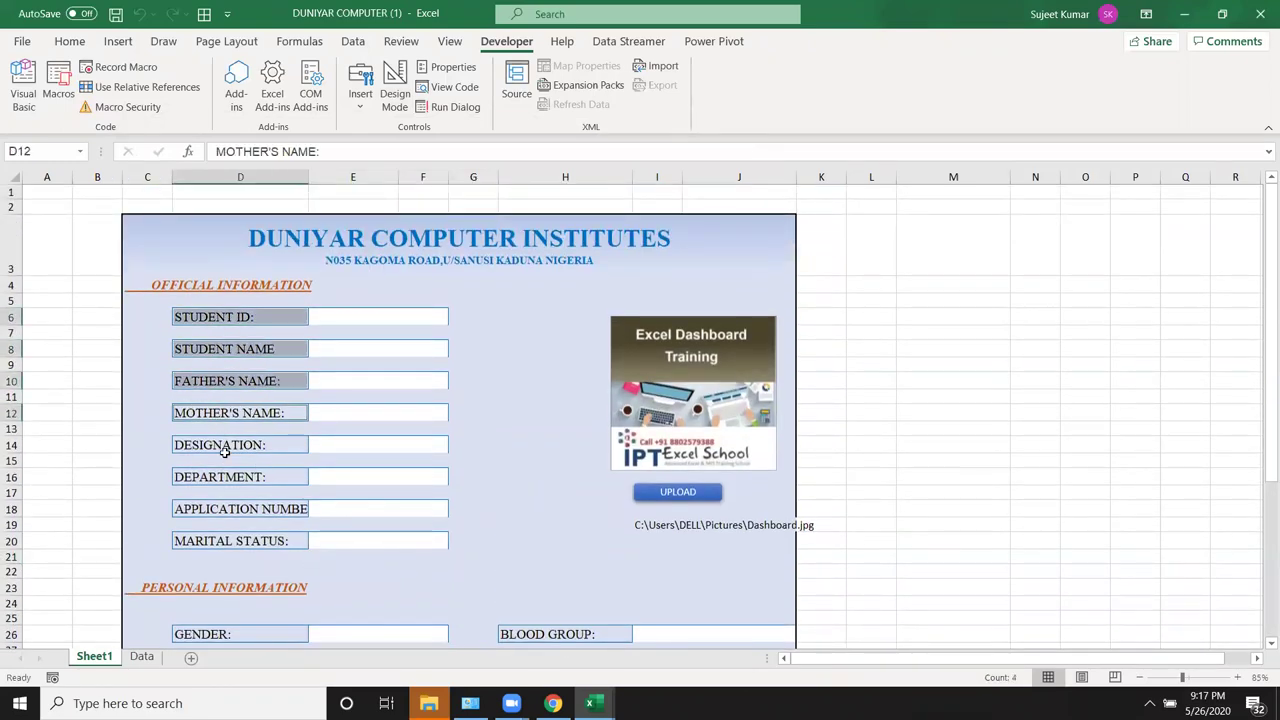
left_click(224, 447, "ctrl")
left_click(224, 472, "ctrl")
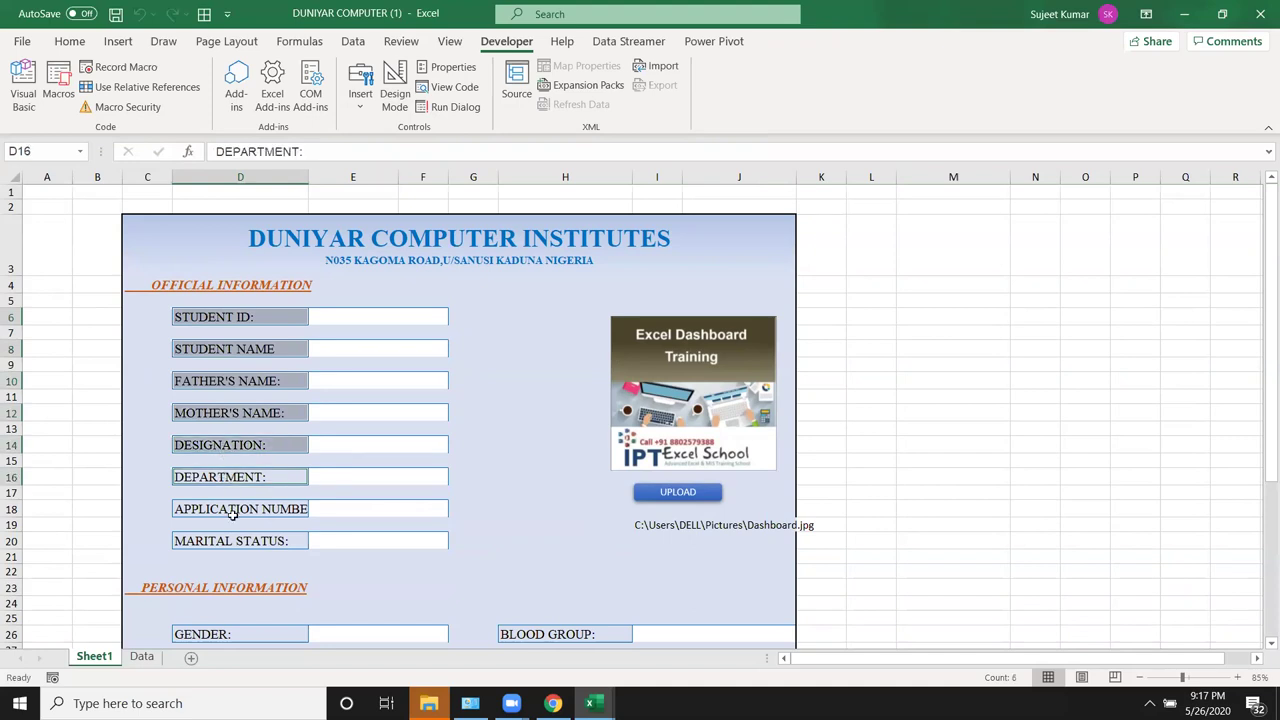
left_click(232, 513, "ctrl")
left_click(245, 543, "ctrl")
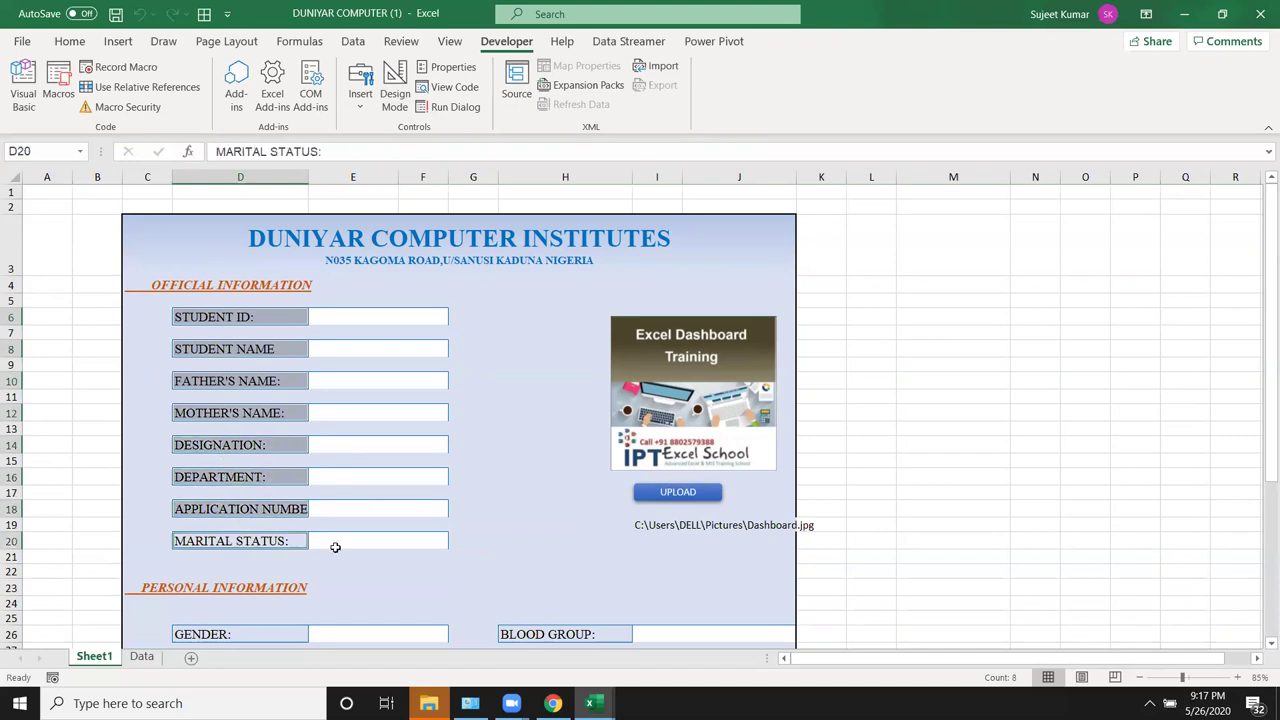
key("ctrl+c")
Step: Paste Special the labels transposed into row 1 of the Data sheet starting at A1
left_click(141, 656)
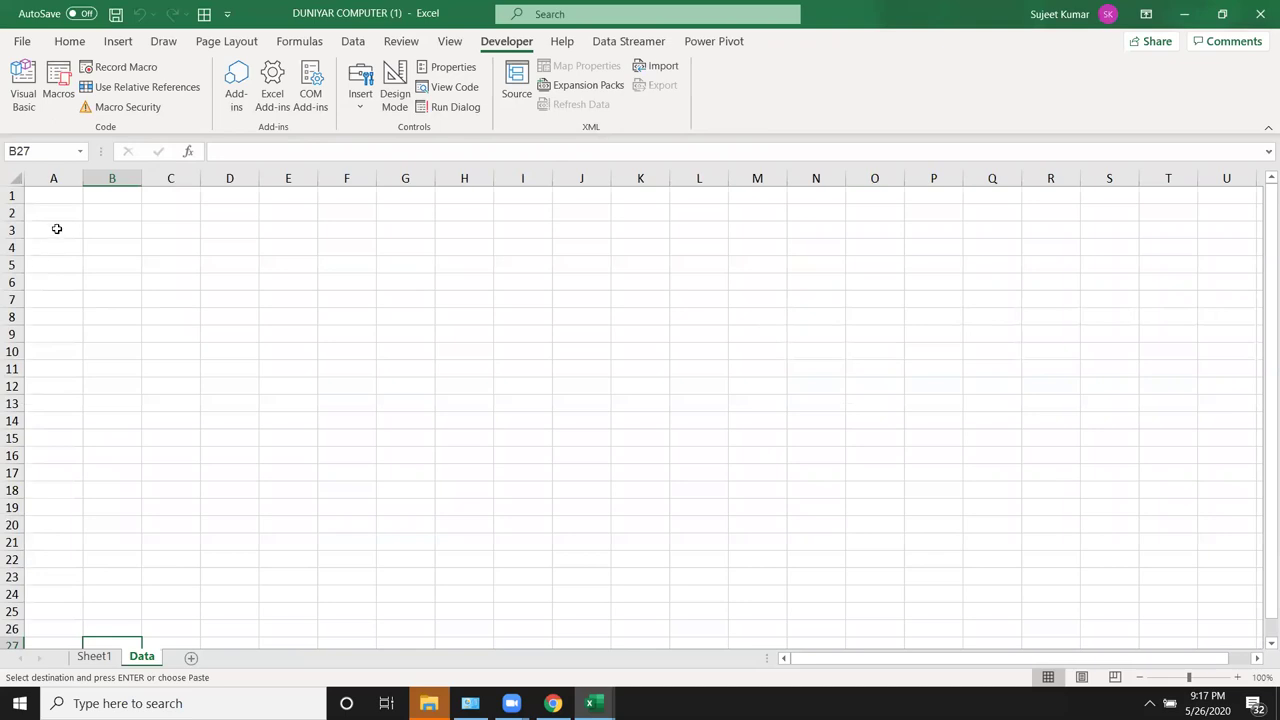
left_click(66, 199)
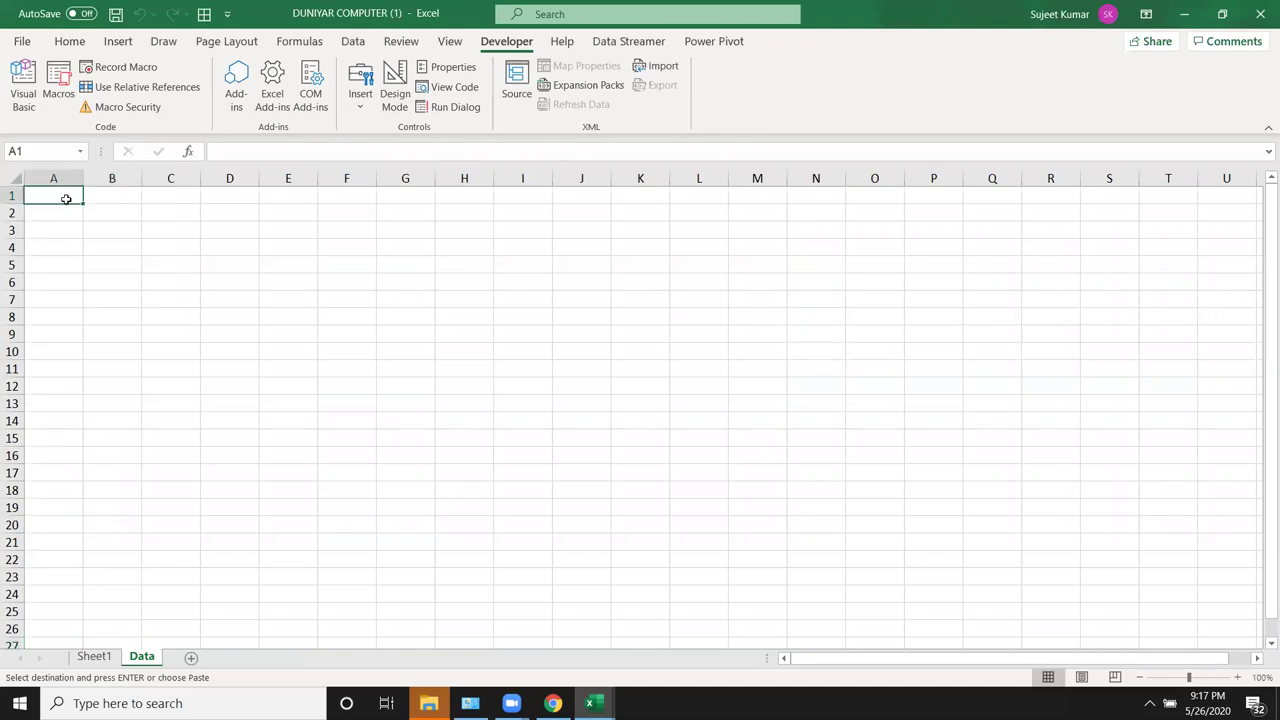
right_click(66, 199)
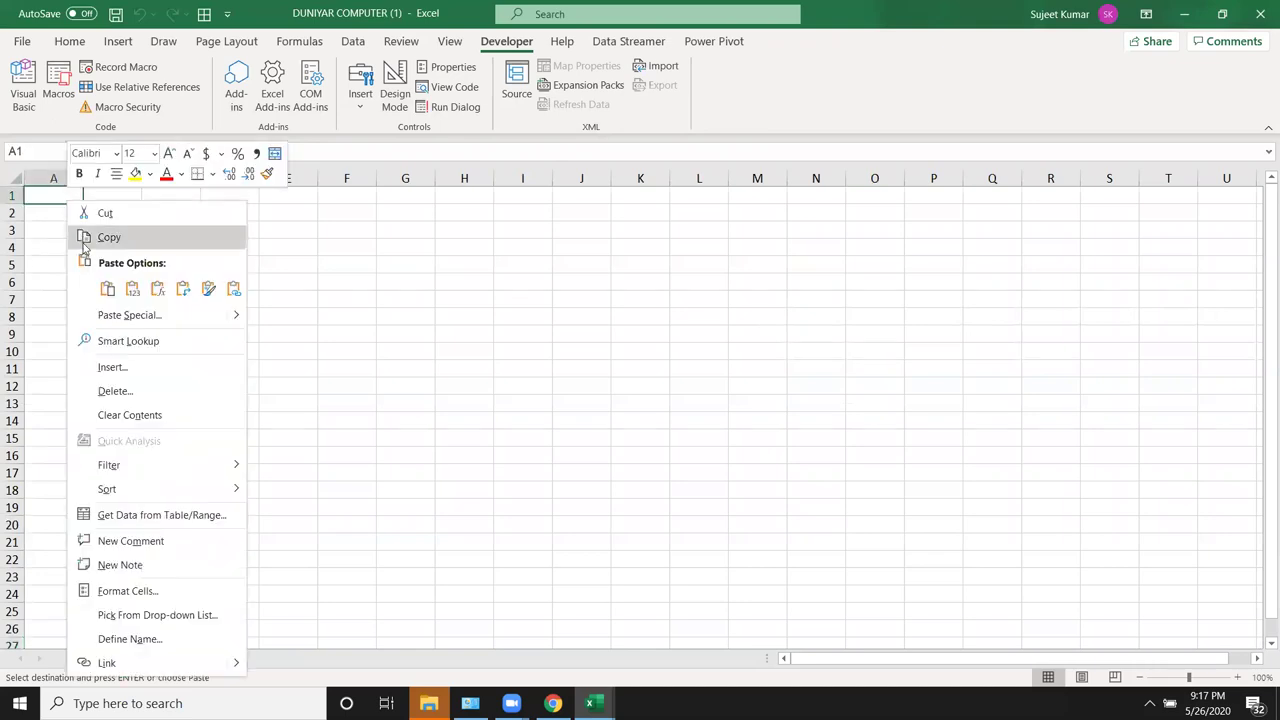
left_click(116, 319)
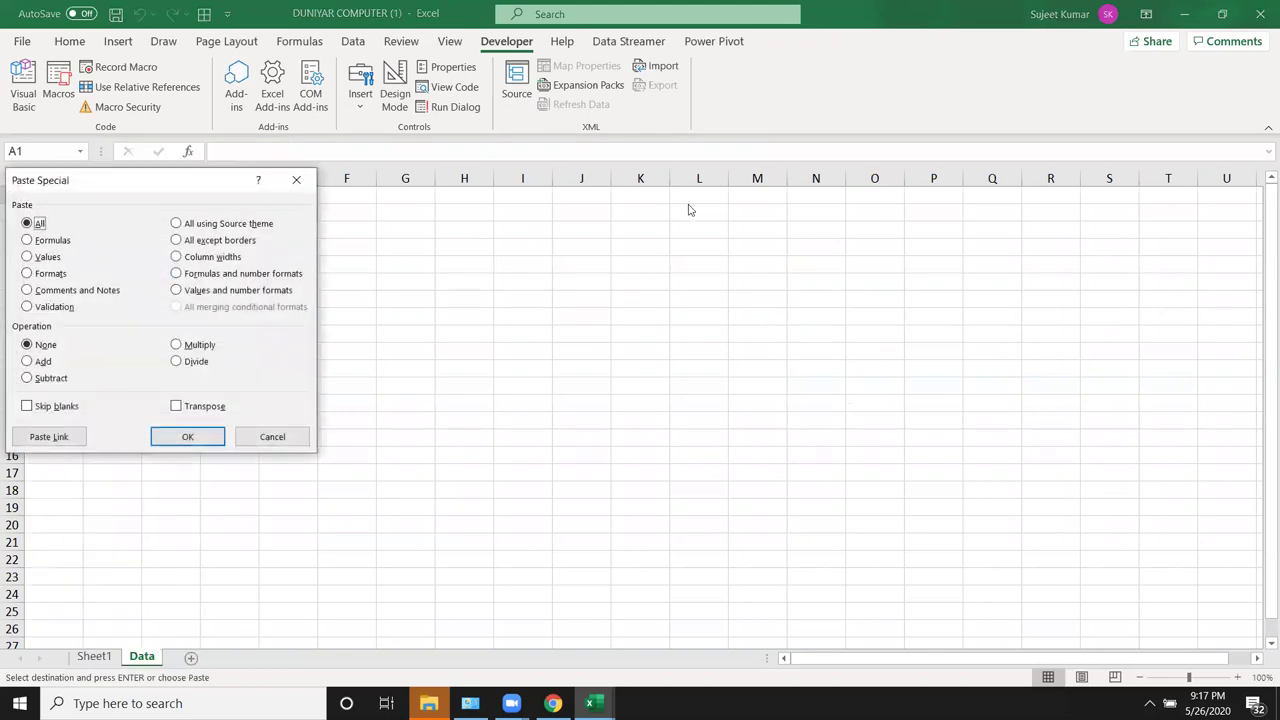
left_click(199, 407)
left_click(188, 436)
left_click(475, 306)
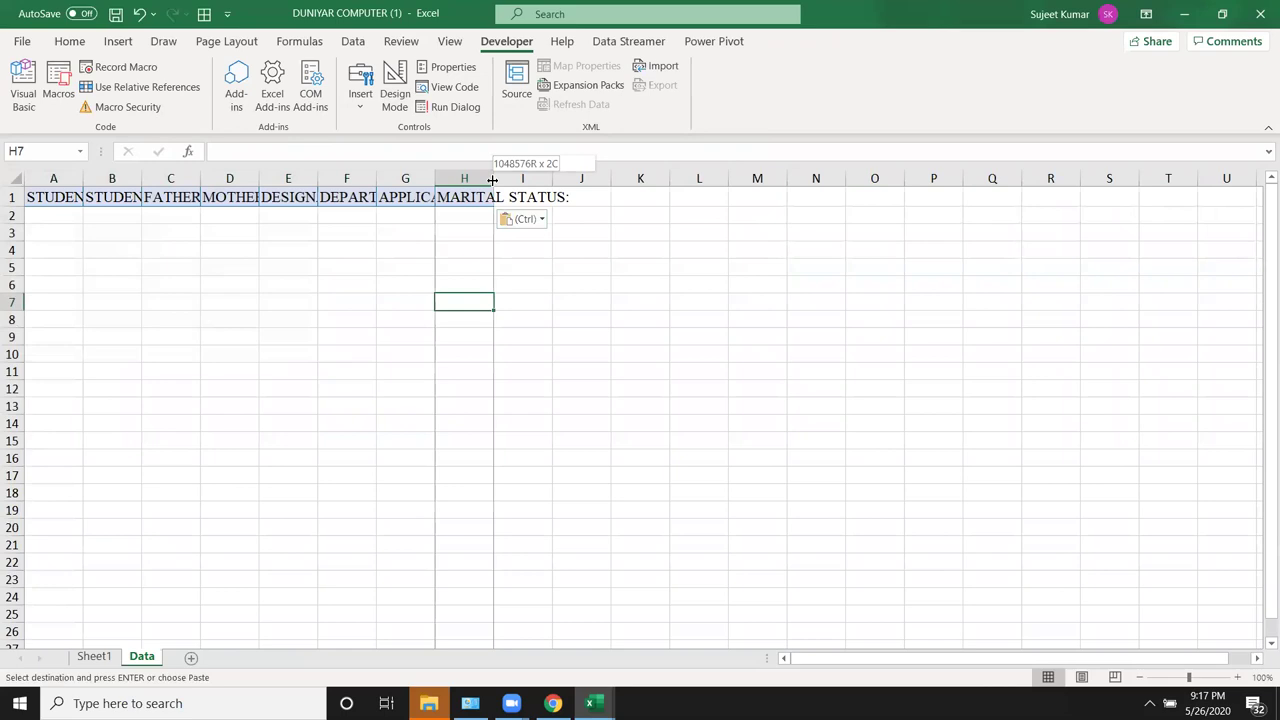
Step: Autofit columns A through D and H to fit the header labels
double_click(493, 178)
left_click(333, 197)
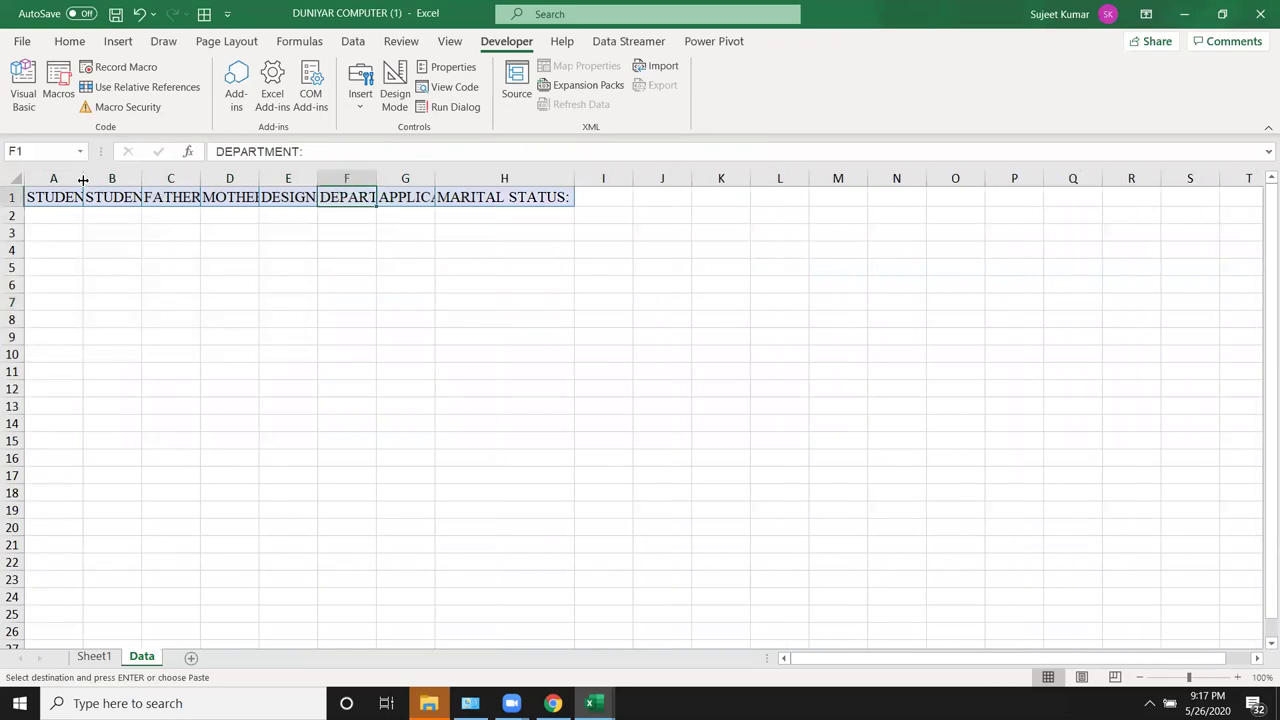
double_click(83, 178)
left_click(171, 178)
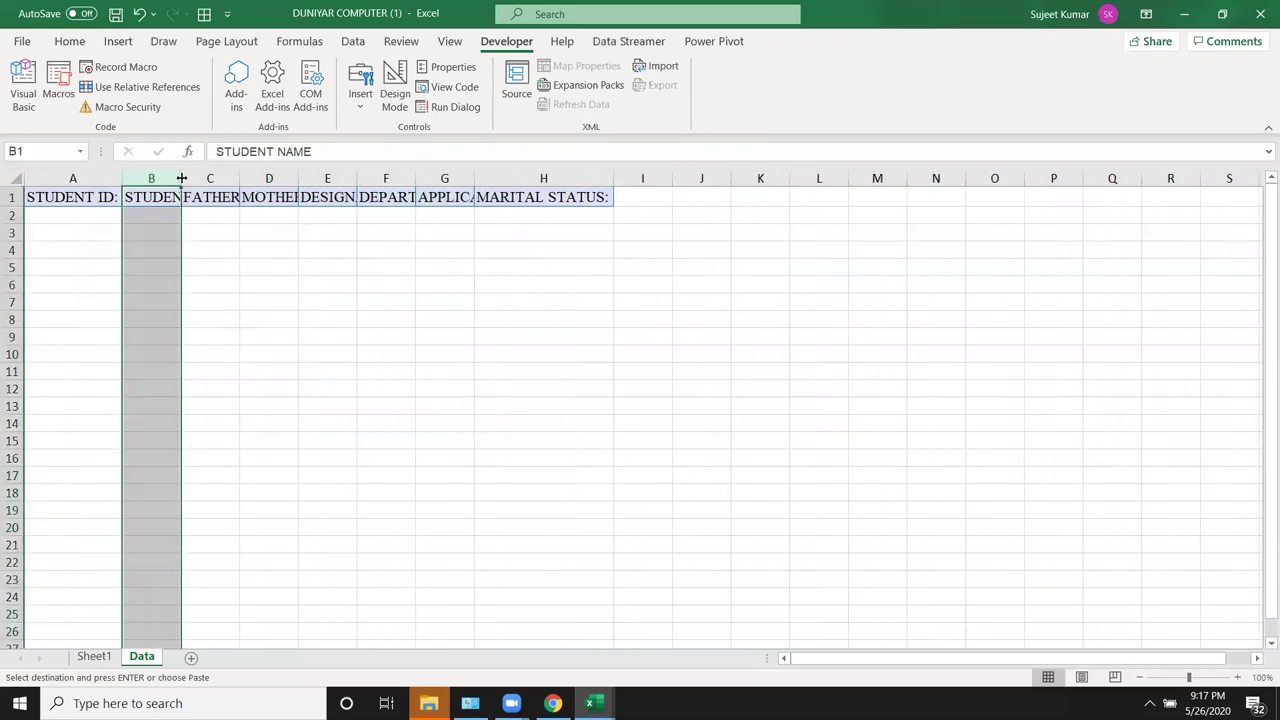
double_click(181, 178)
left_click(285, 178)
double_click(302, 178)
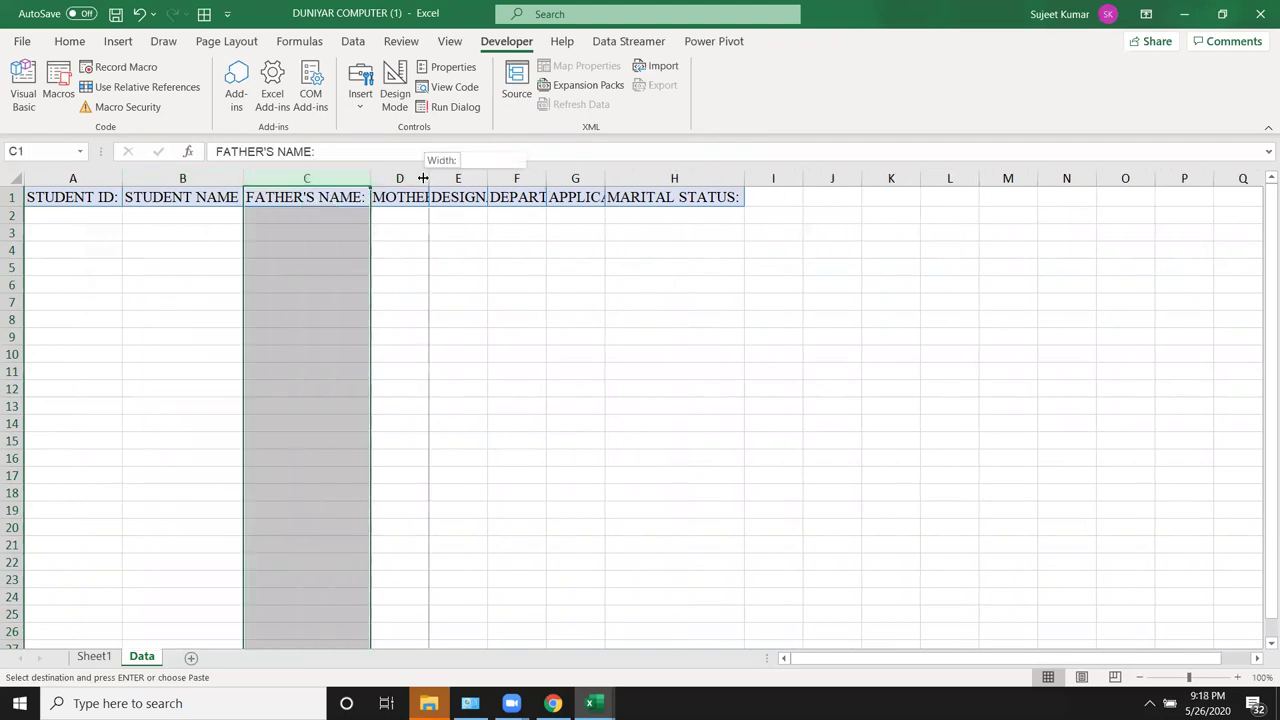
double_click(422, 178)
left_click(468, 233)
Step: Switch between the workbook's Sheet1 and the VBA code editor window
key("alt+Tab")
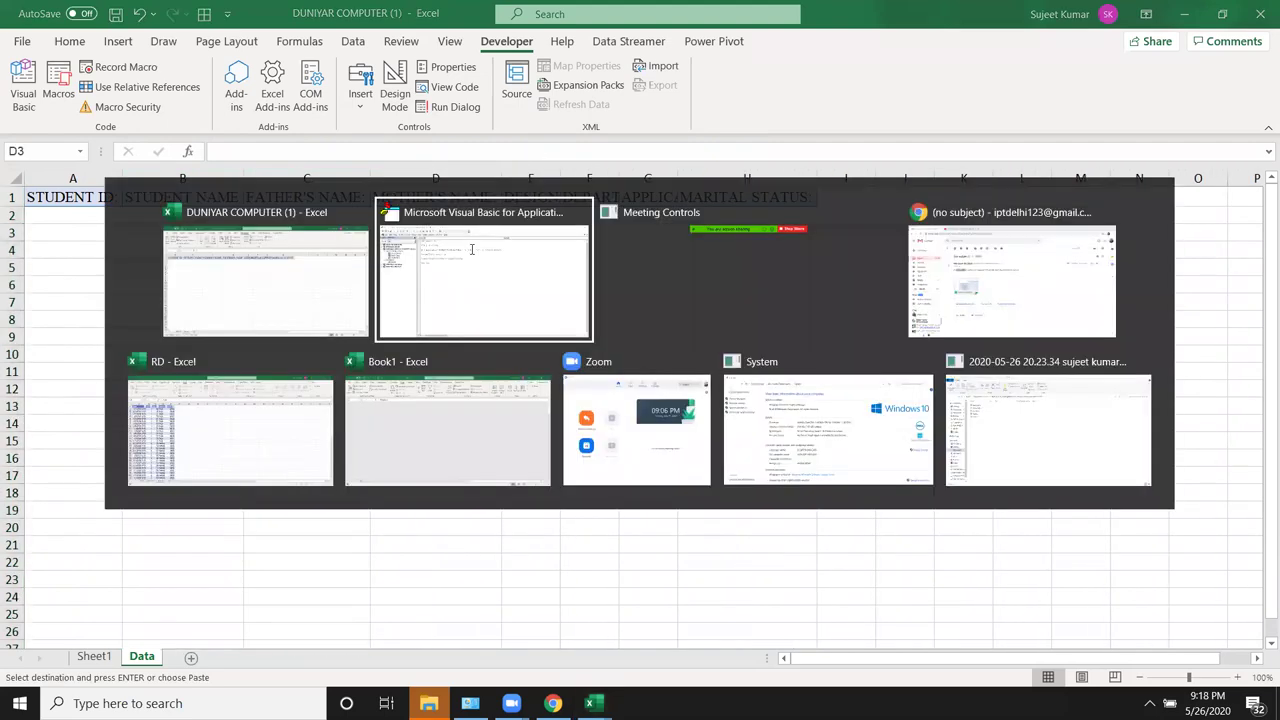
key("alt+Tab")
key("alt+Tab")
key("alt+Tab")
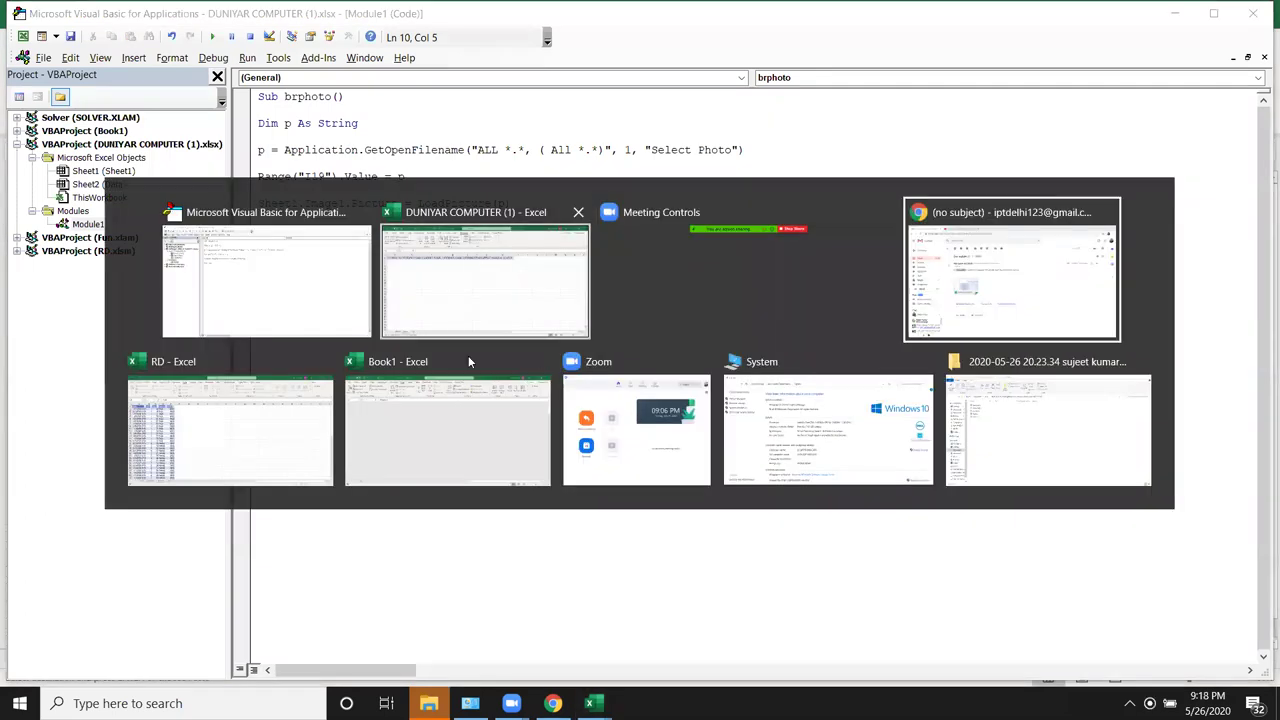
key("alt+shift+Tab")
key("alt+shift+Tab")
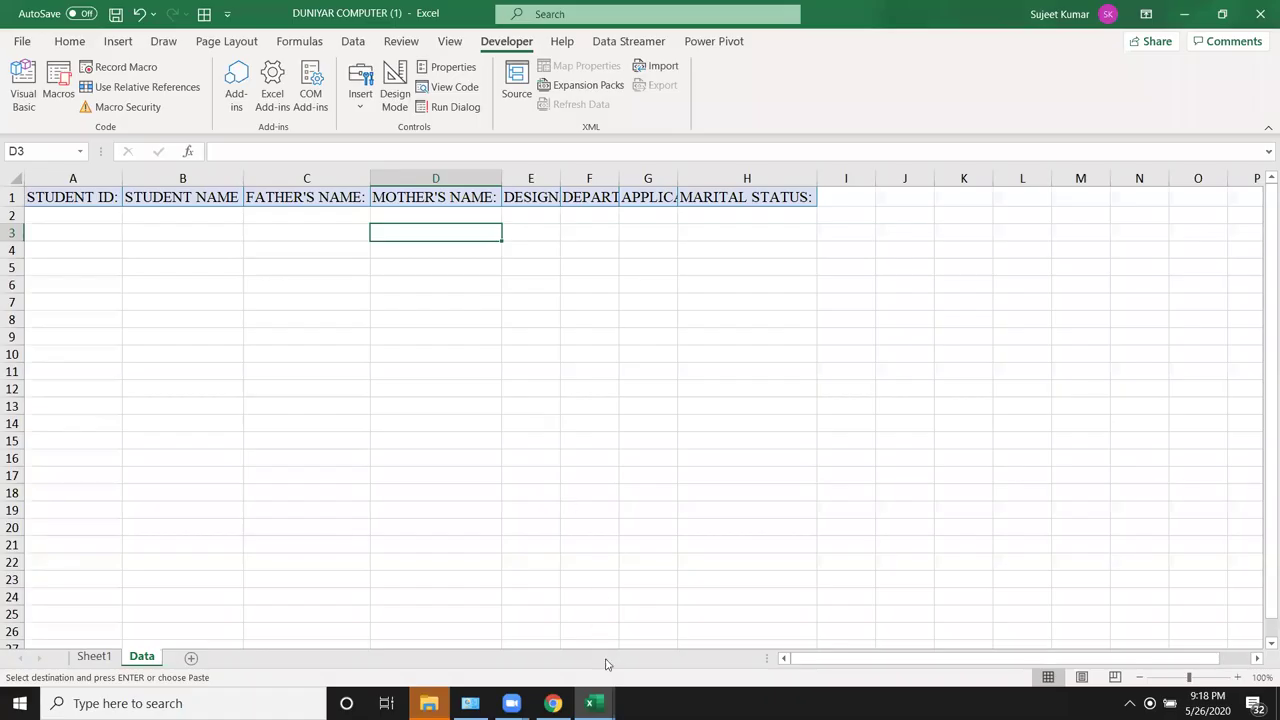
left_click(596, 703)
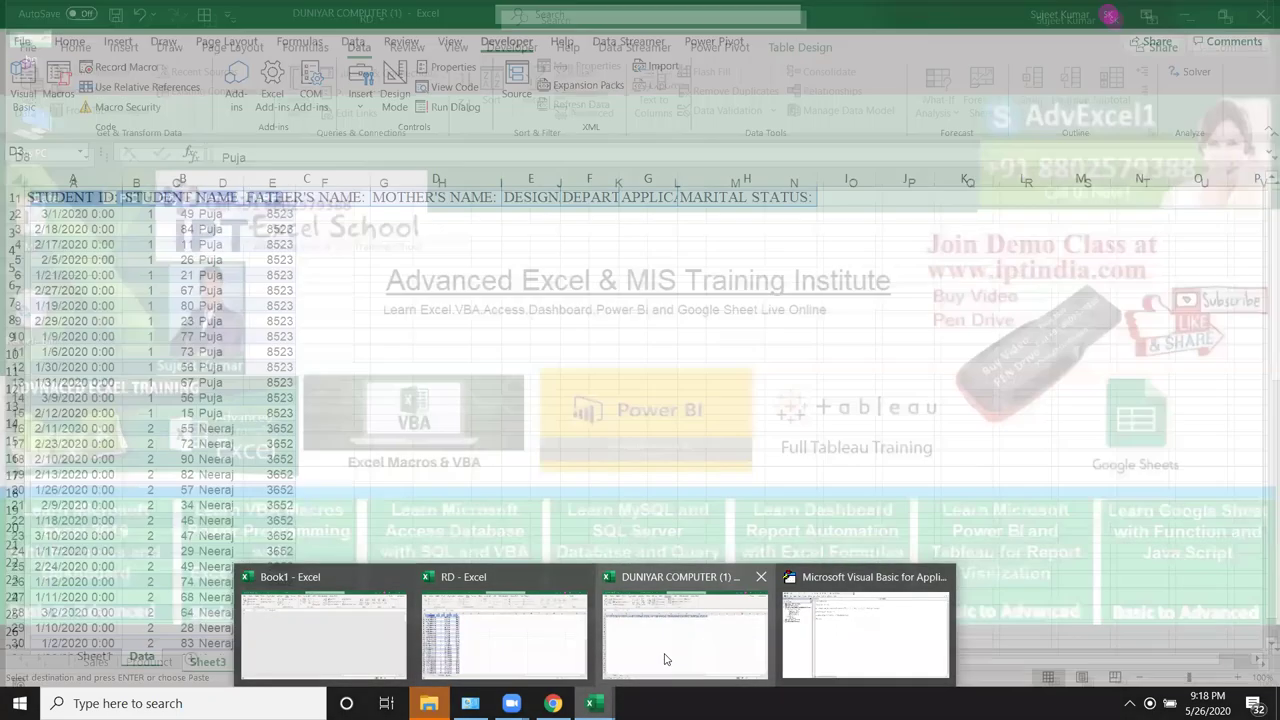
left_click(663, 650)
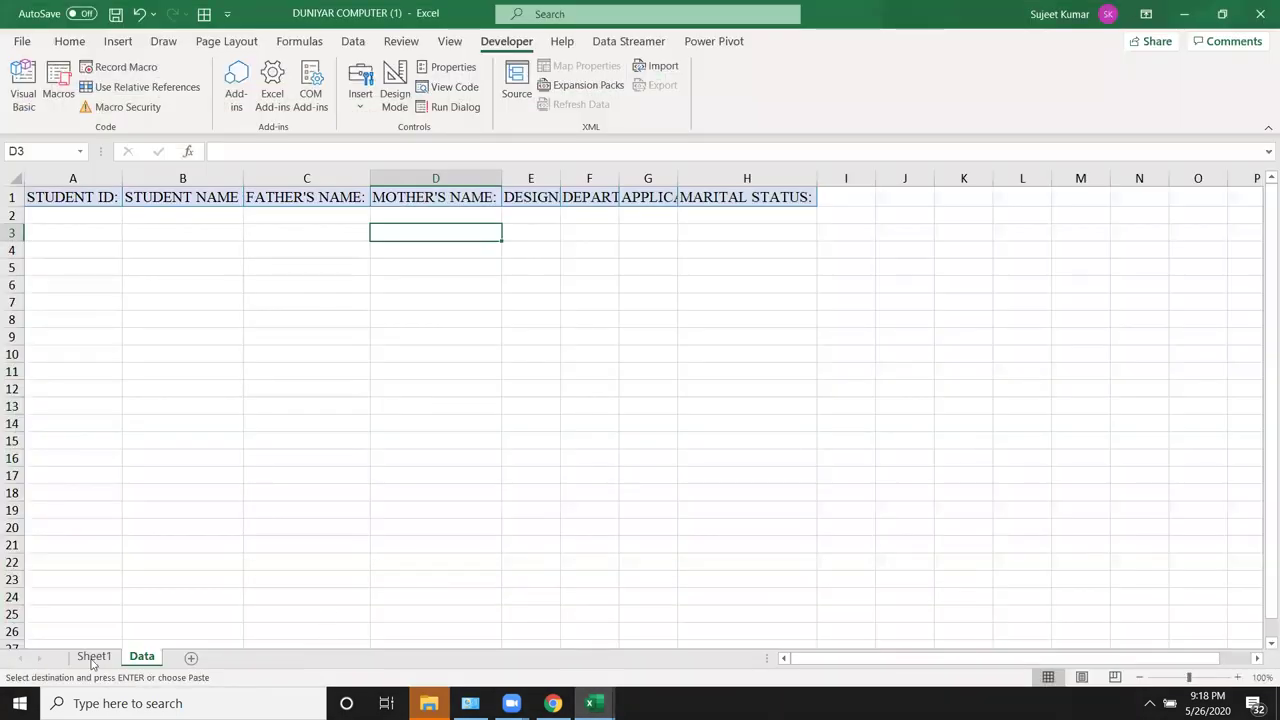
left_click(93, 657)
mouse_move(590, 703)
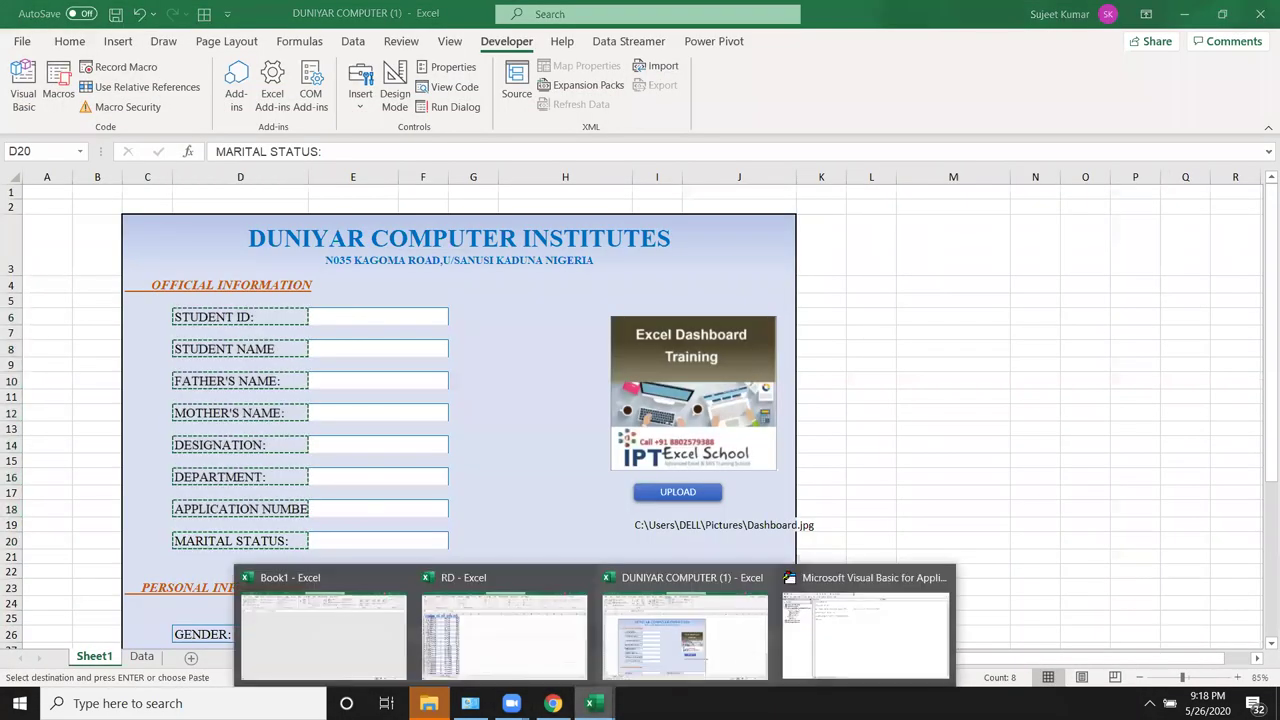
left_click(865, 632)
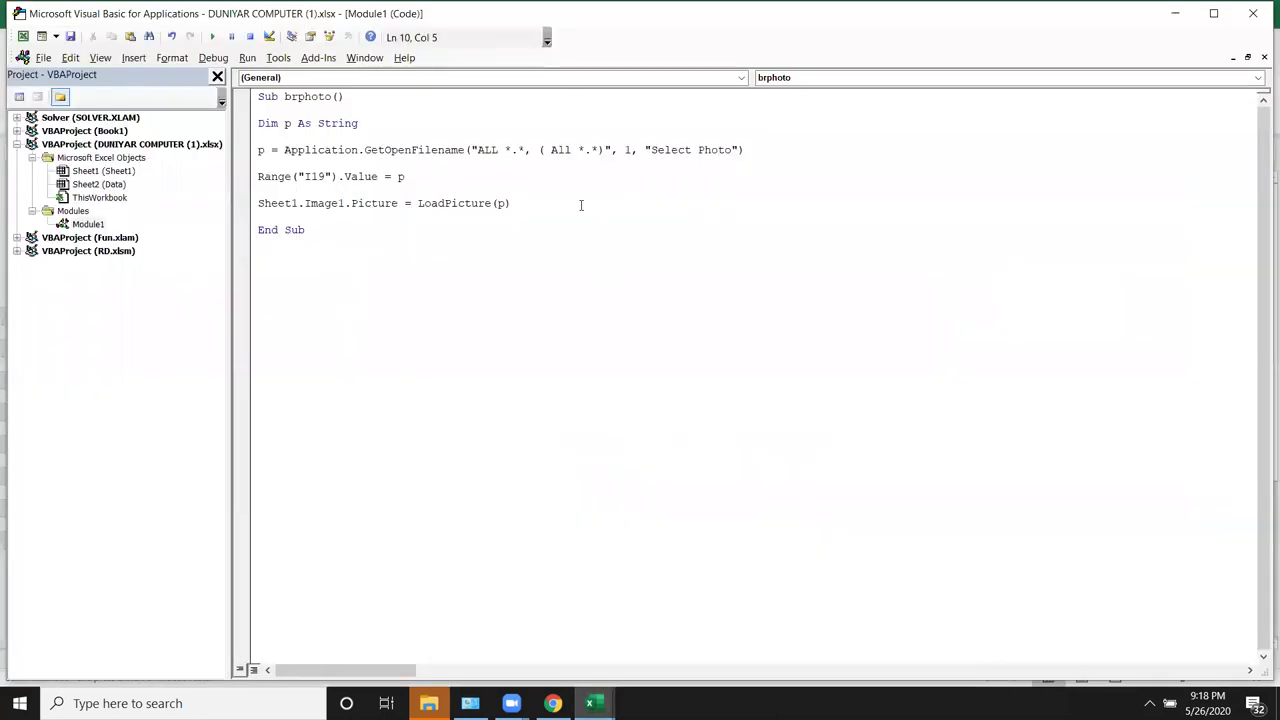
Step: Change the filter's ALL to JPG and All to JPG *.JPG, then return to Excel
double_click(488, 152)
type("JPG")
double_click(562, 152)
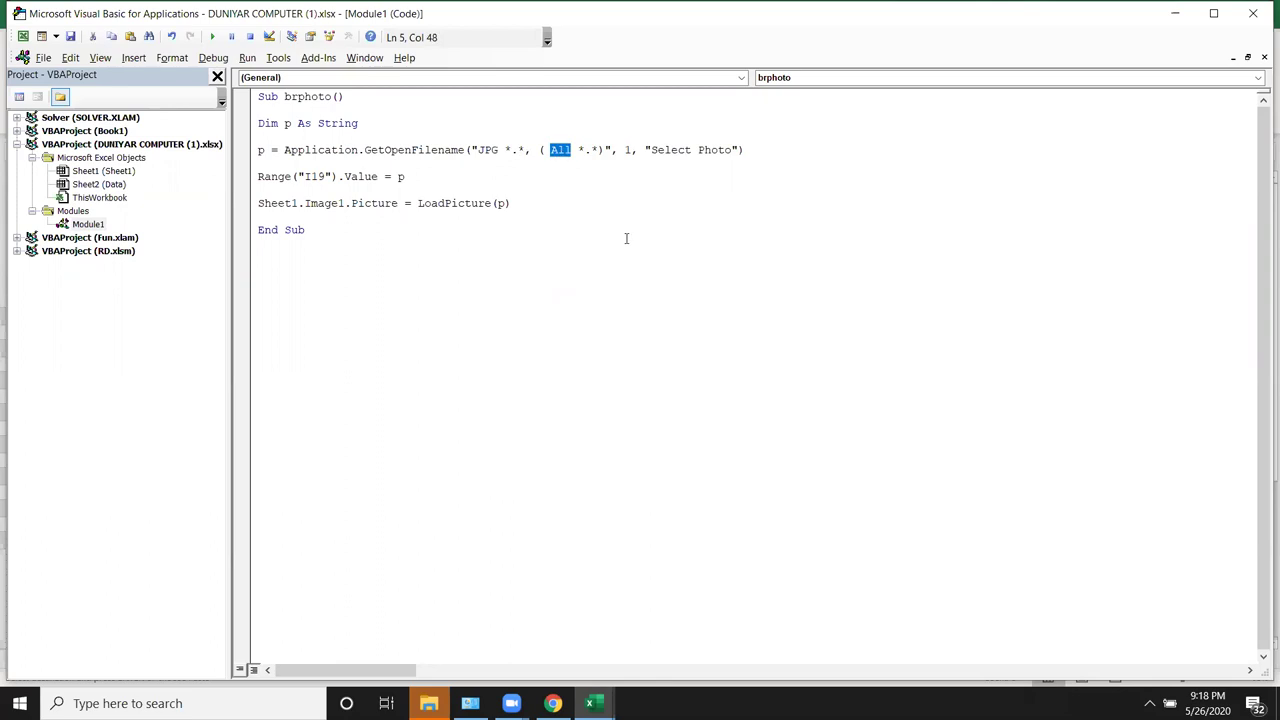
type("JPG *.")
type("JPG")
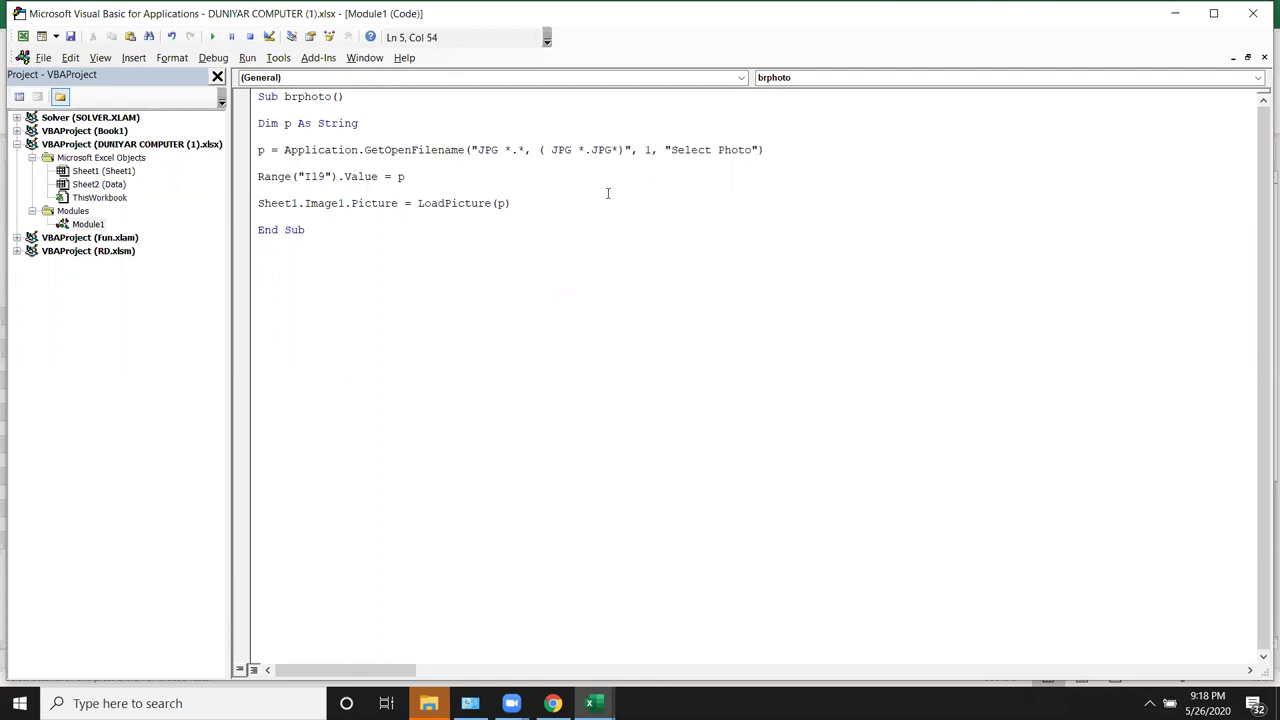
key("alt+F11")
Step: Run UPLOAD to test Select Photo, leaving the file type on All Files, then cancel from Videos
left_click(697, 495)
left_click(620, 461)
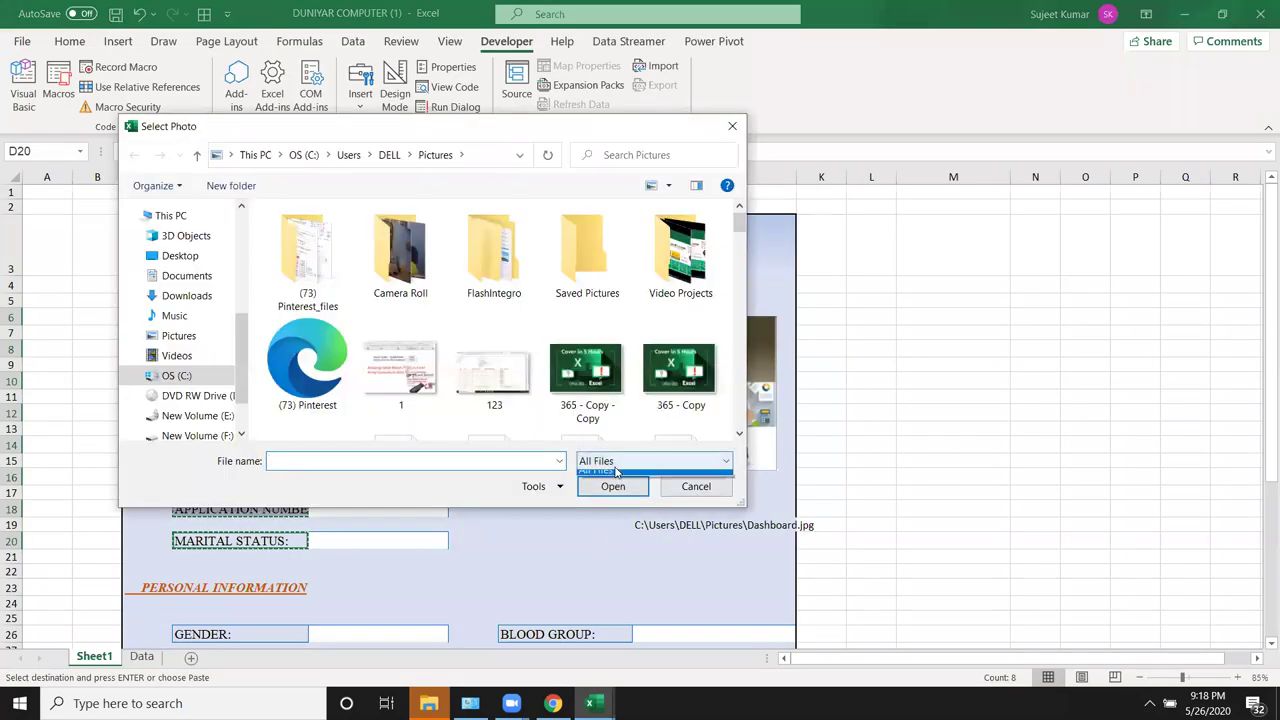
left_click(620, 476)
left_click(659, 460)
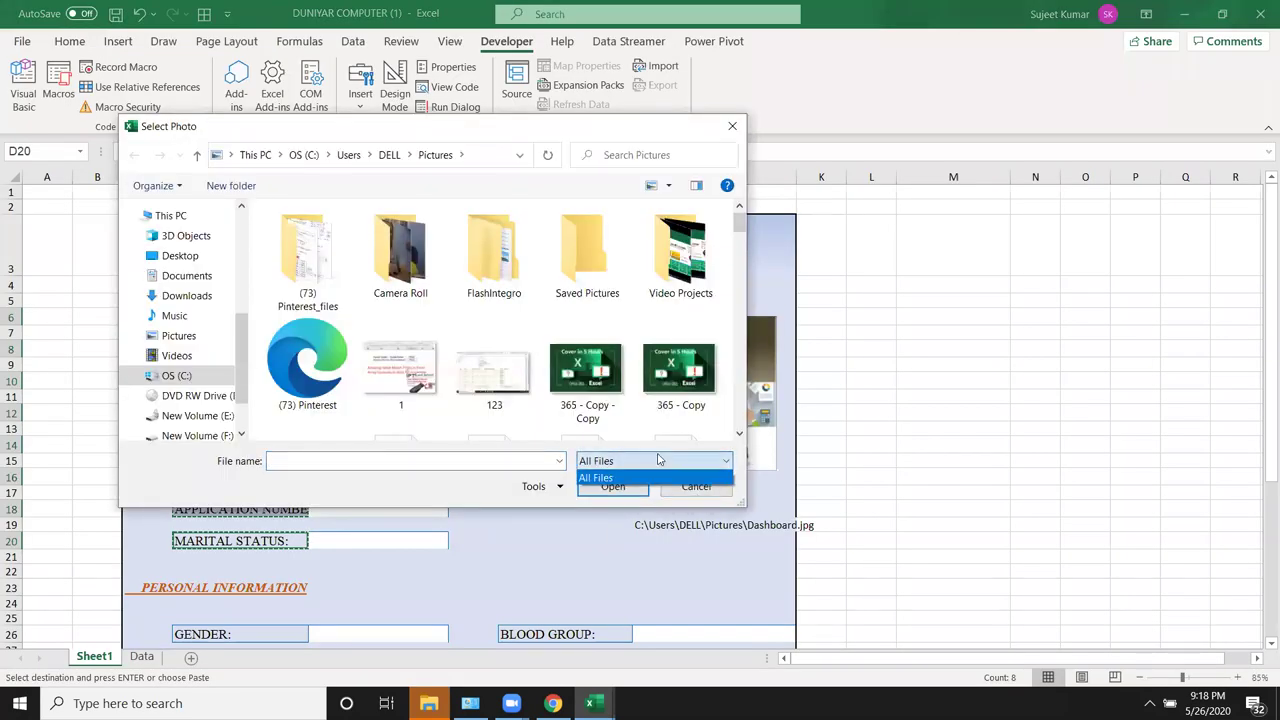
left_click(655, 474)
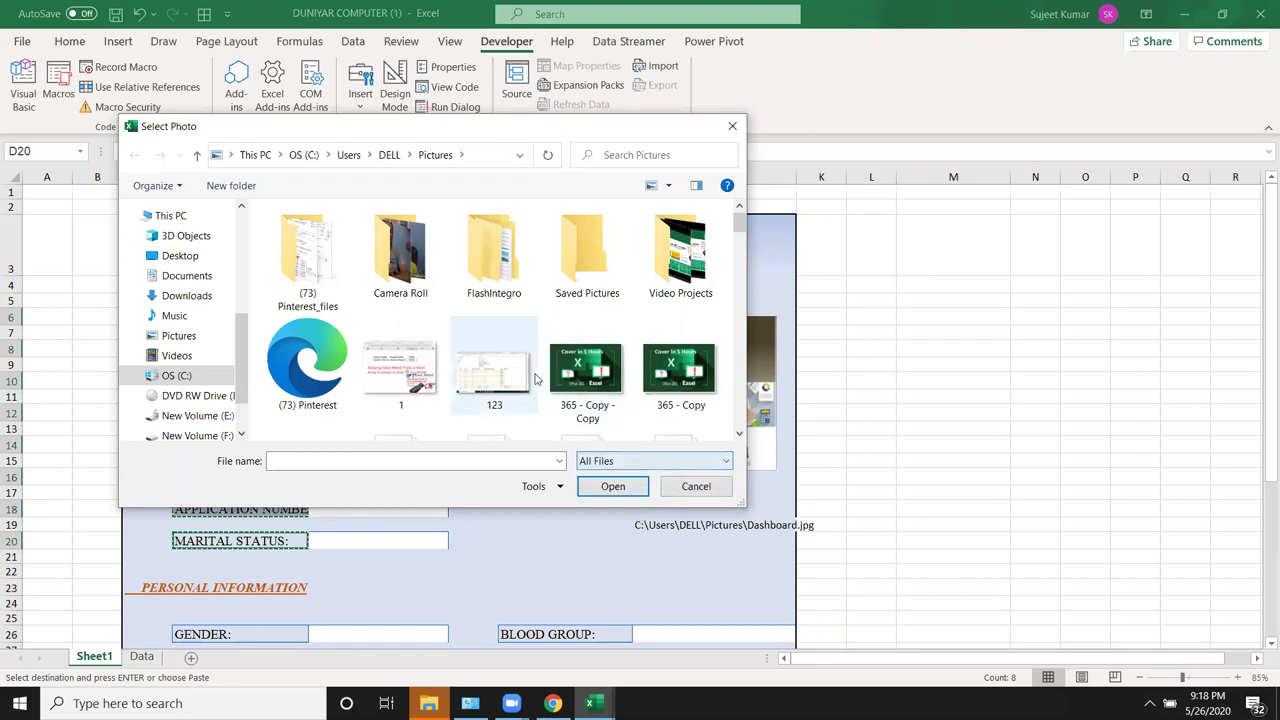
scroll(535, 386, "down", 3)
scroll(535, 386, "down", 2)
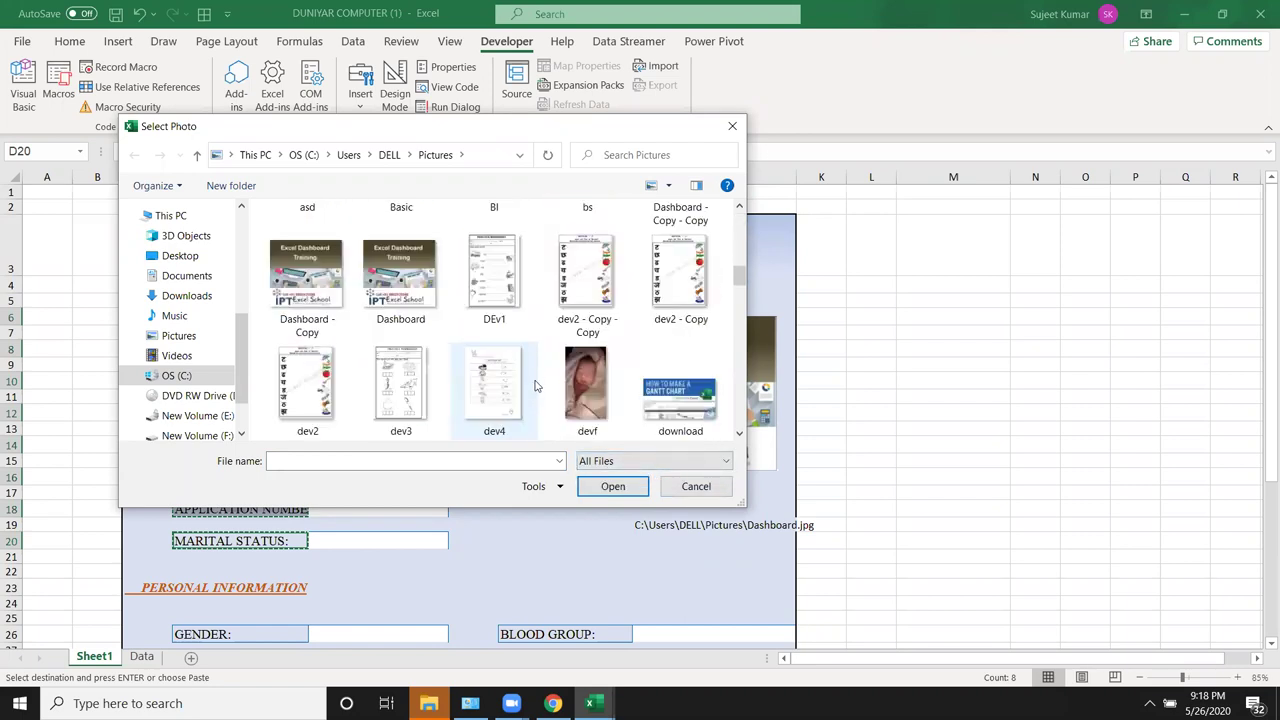
left_click(178, 360)
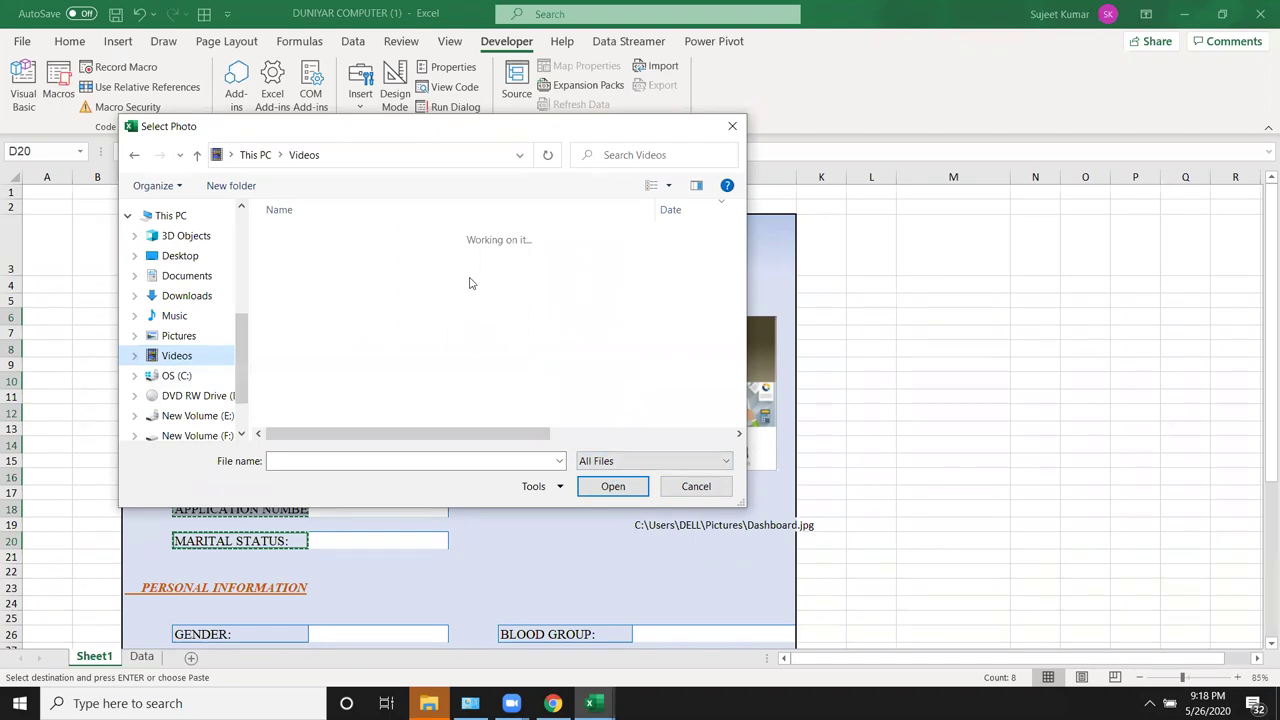
left_click(693, 486)
Step: Debug and reset the stopped macro, rename the filter to JPeG, and return to the workbook
left_click(671, 320)
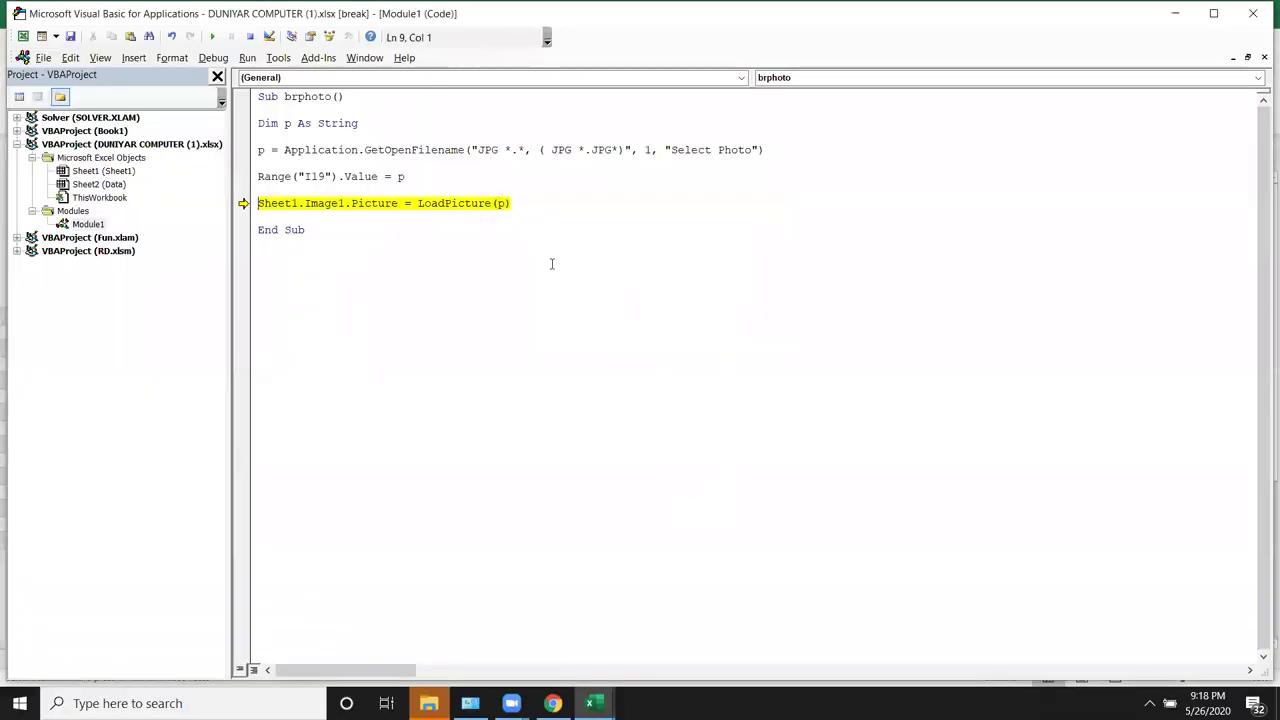
left_click(250, 37)
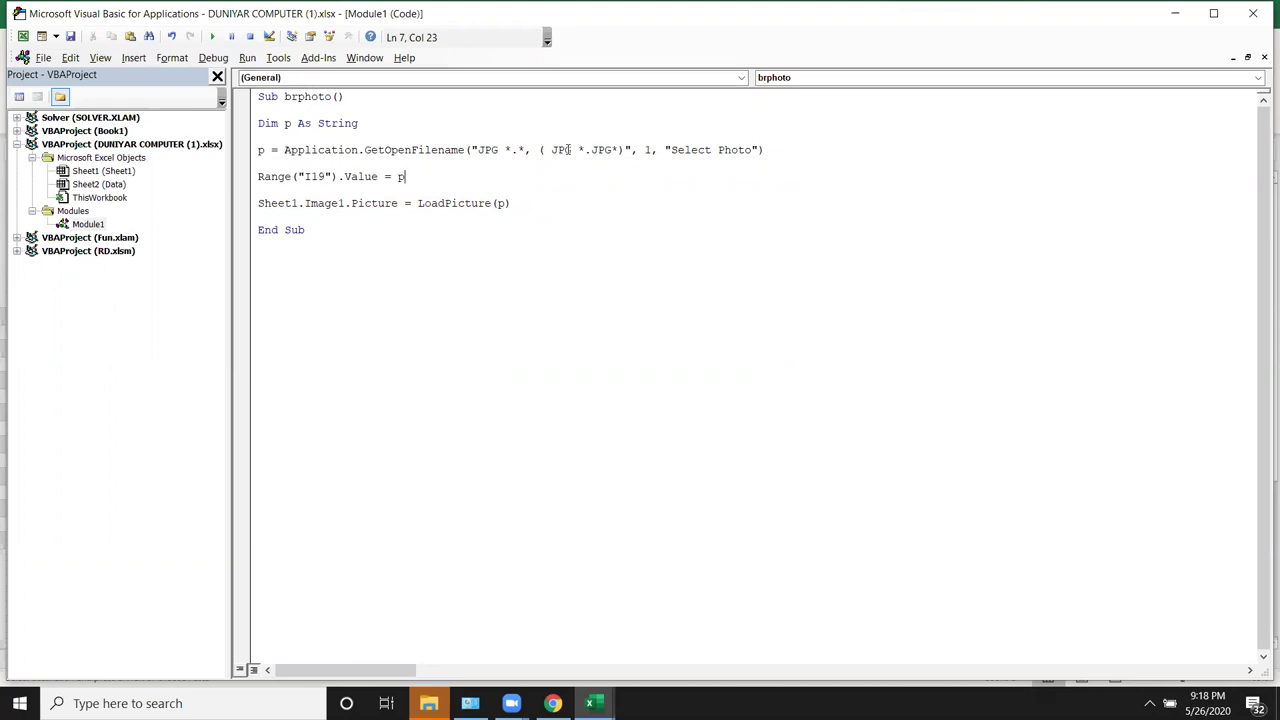
type("e")
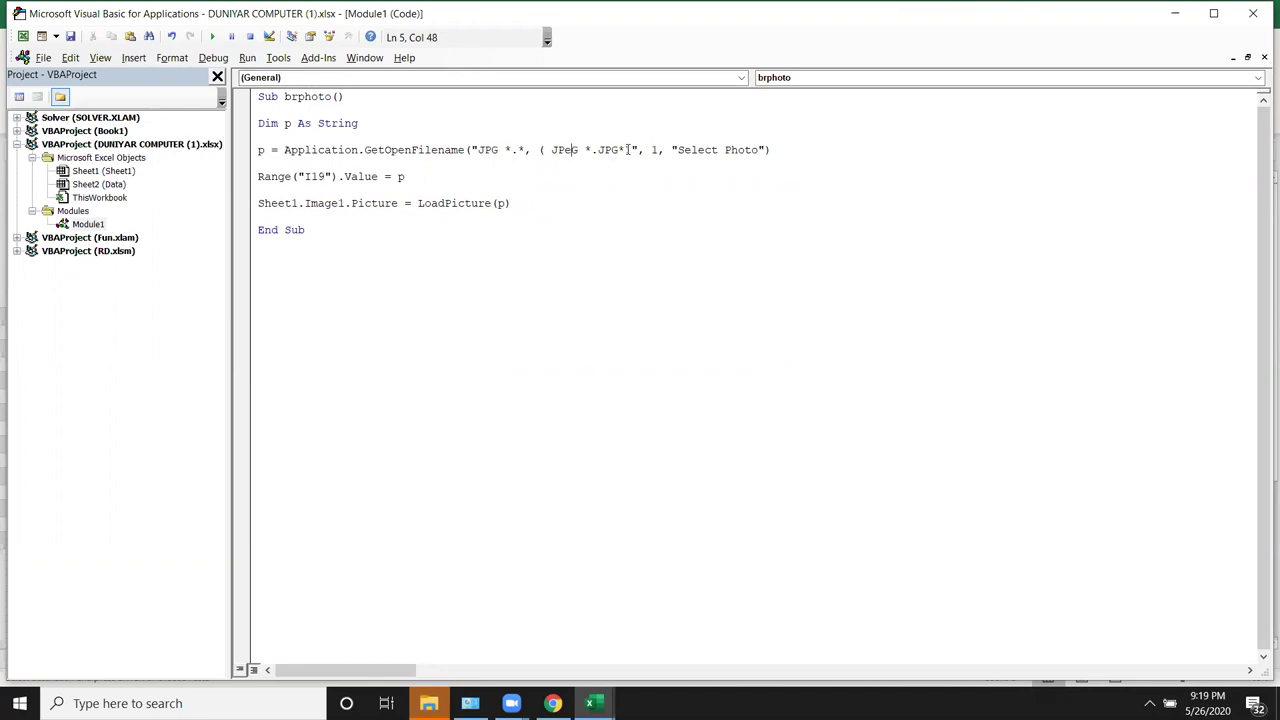
type("G")
key("alt+F11")
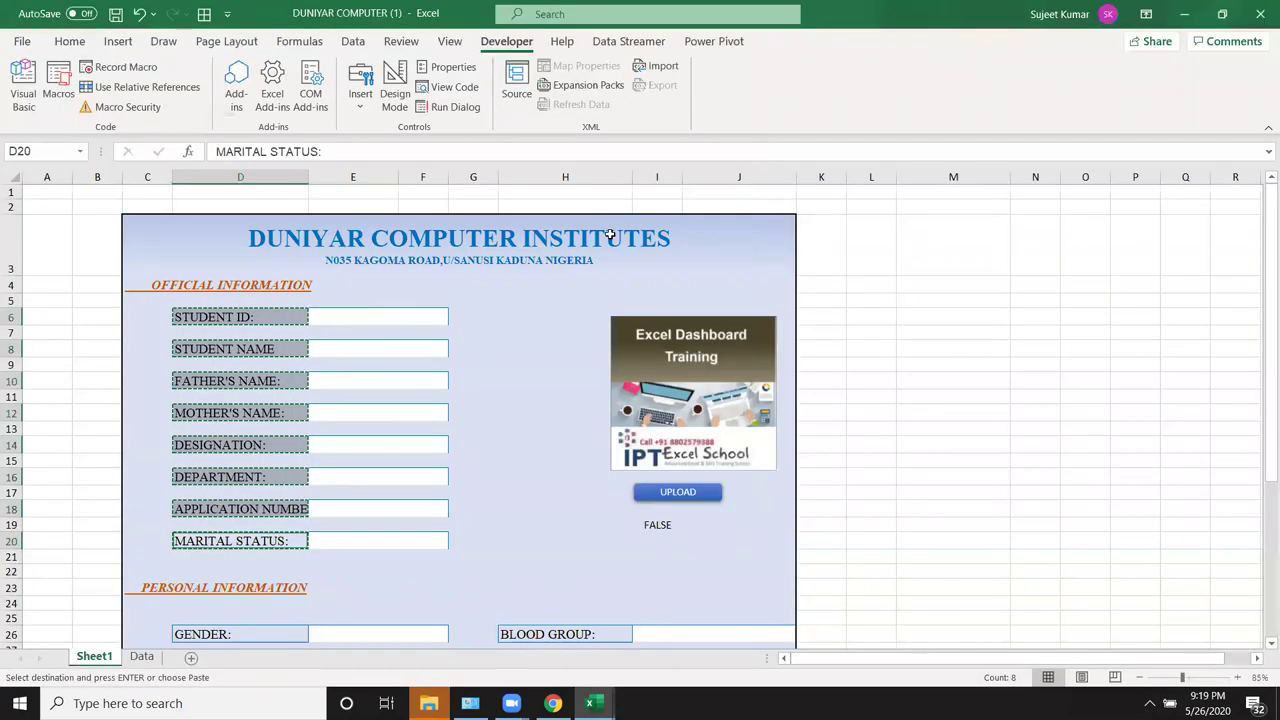
Step: Rerun the upload macro, check its file types, cancel, and end the file-not-found error
left_click(981, 358)
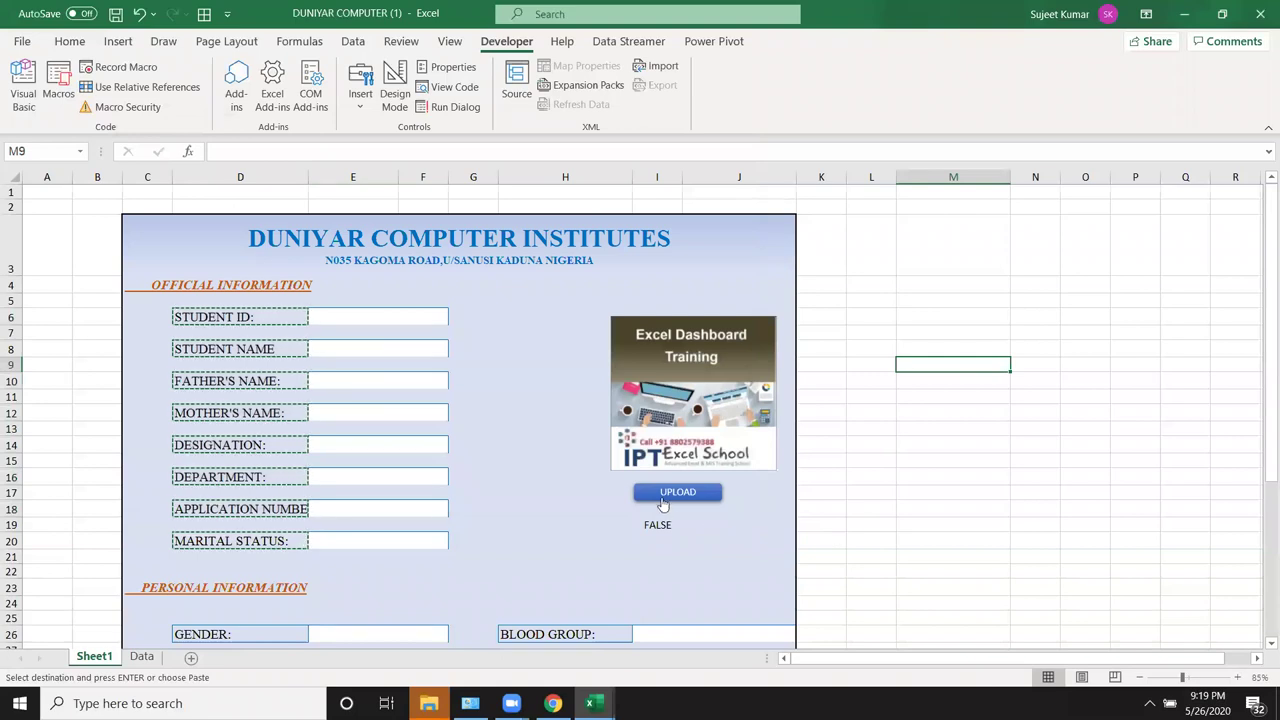
left_click(662, 494)
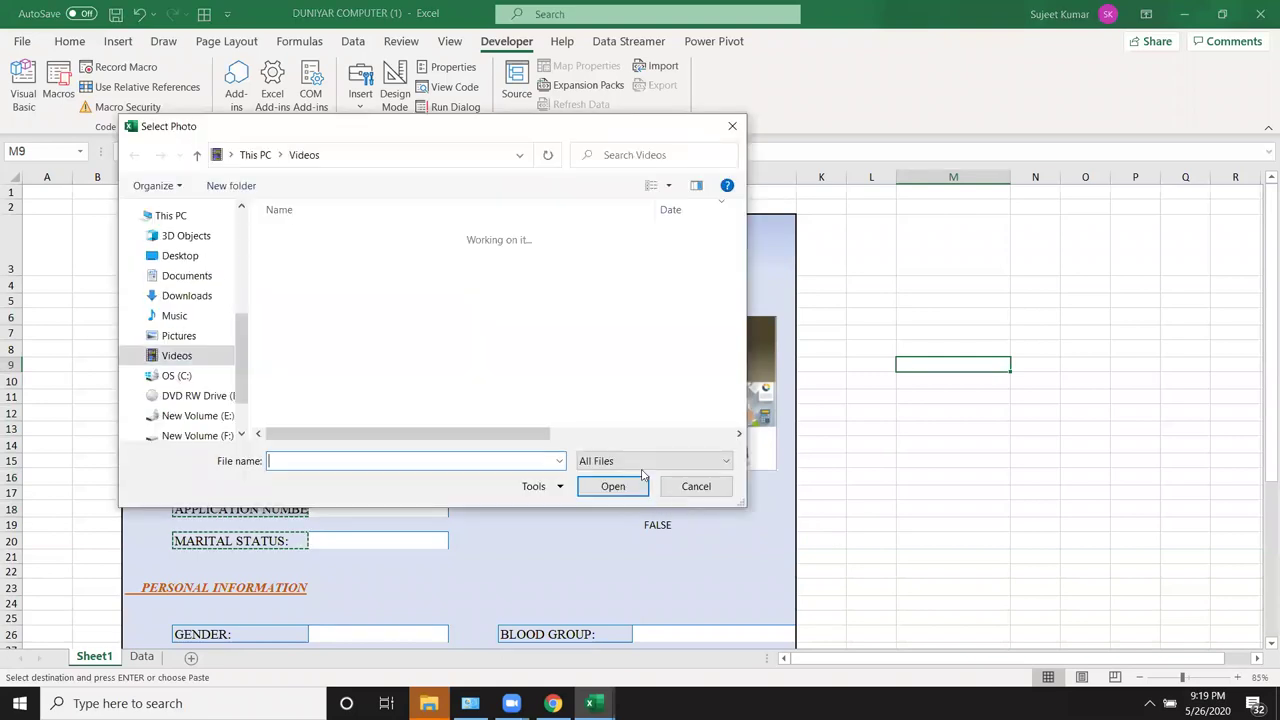
left_click(637, 463)
left_click(637, 463)
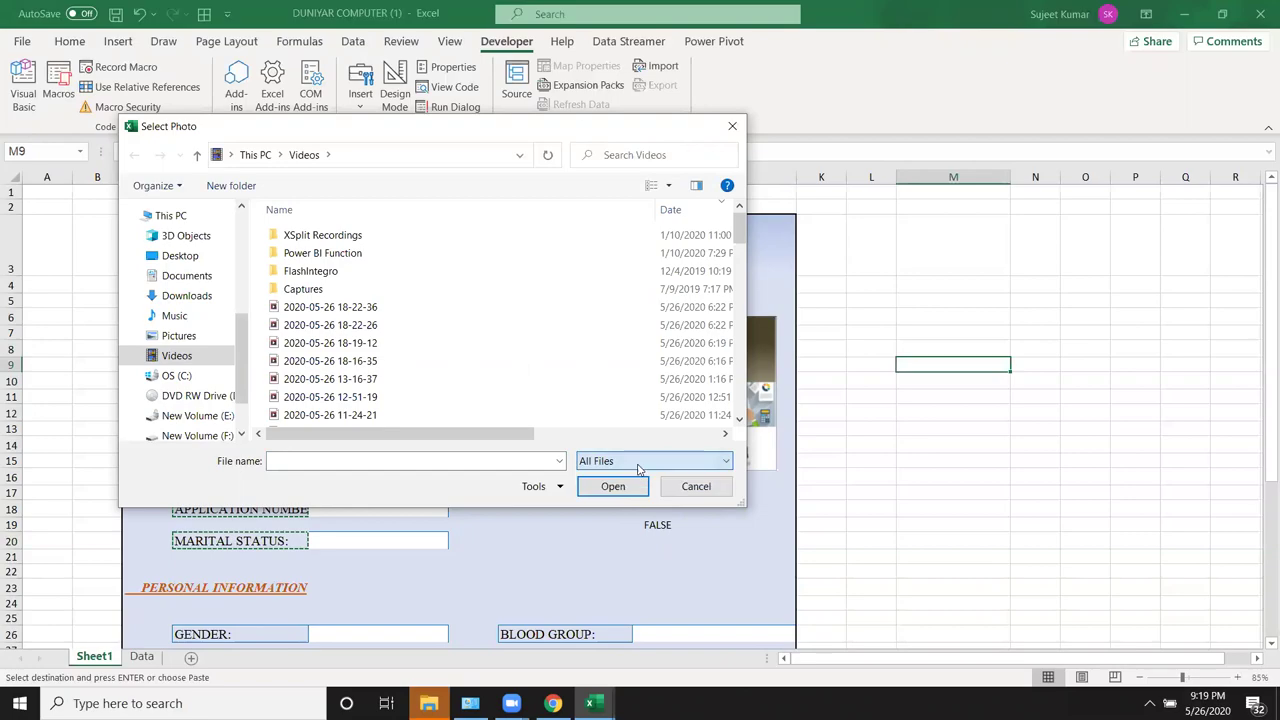
left_click(684, 489)
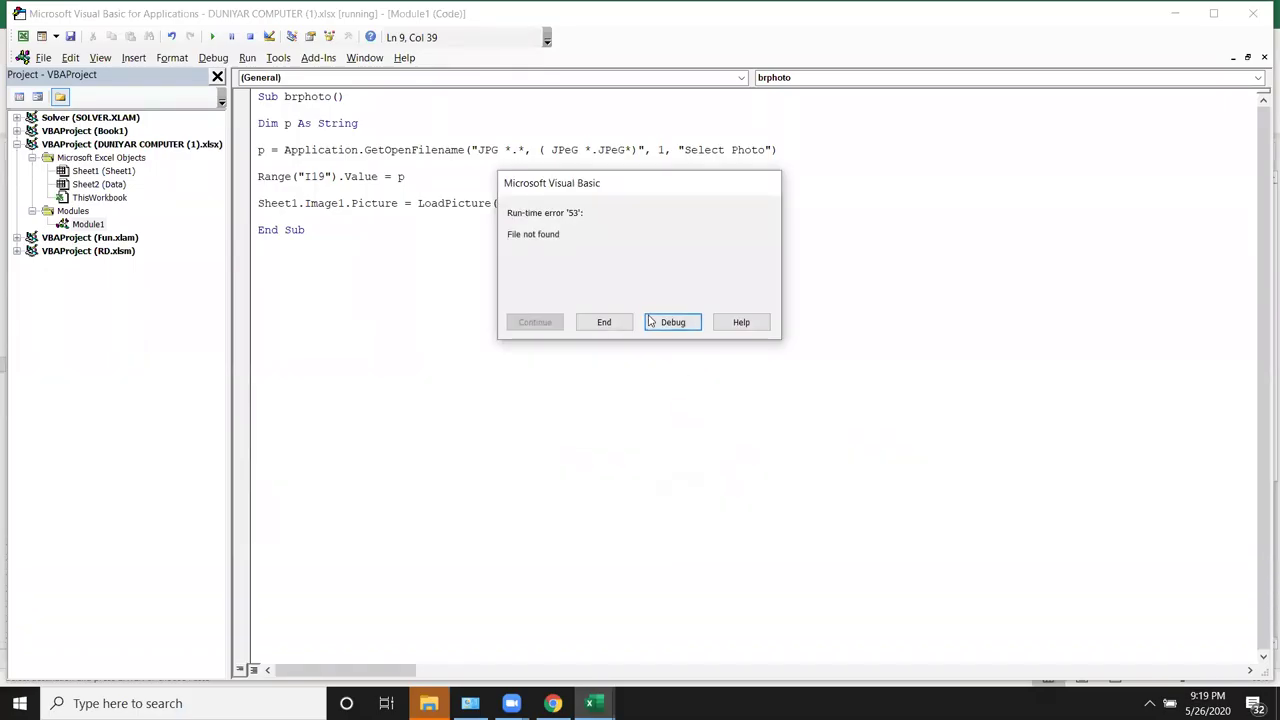
left_click(604, 322)
Step: In the VBA code, change the filter label from JPeG to JPEG
key("alt+F11")
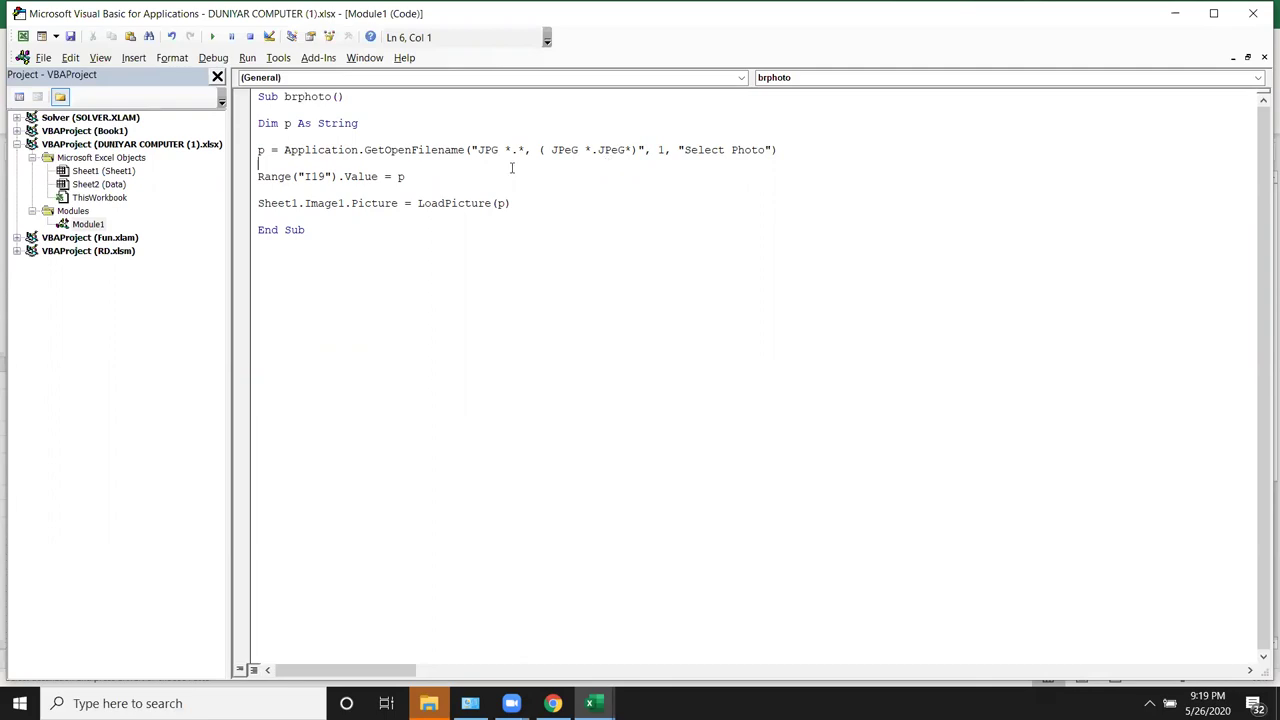
left_click_drag(551, 152, 581, 152)
type("JPEG")
Step: Run the photo macro again, check the file types, cancel, and end run-time error 53
left_click(212, 36)
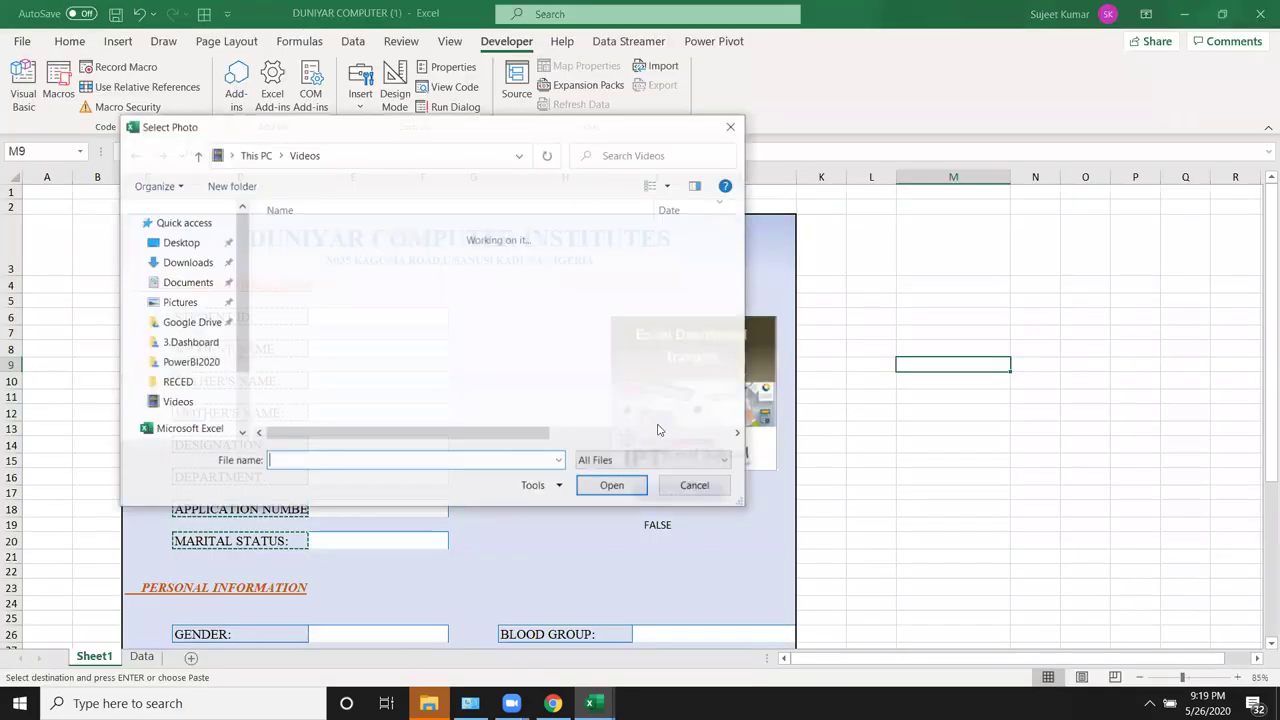
left_click(600, 461)
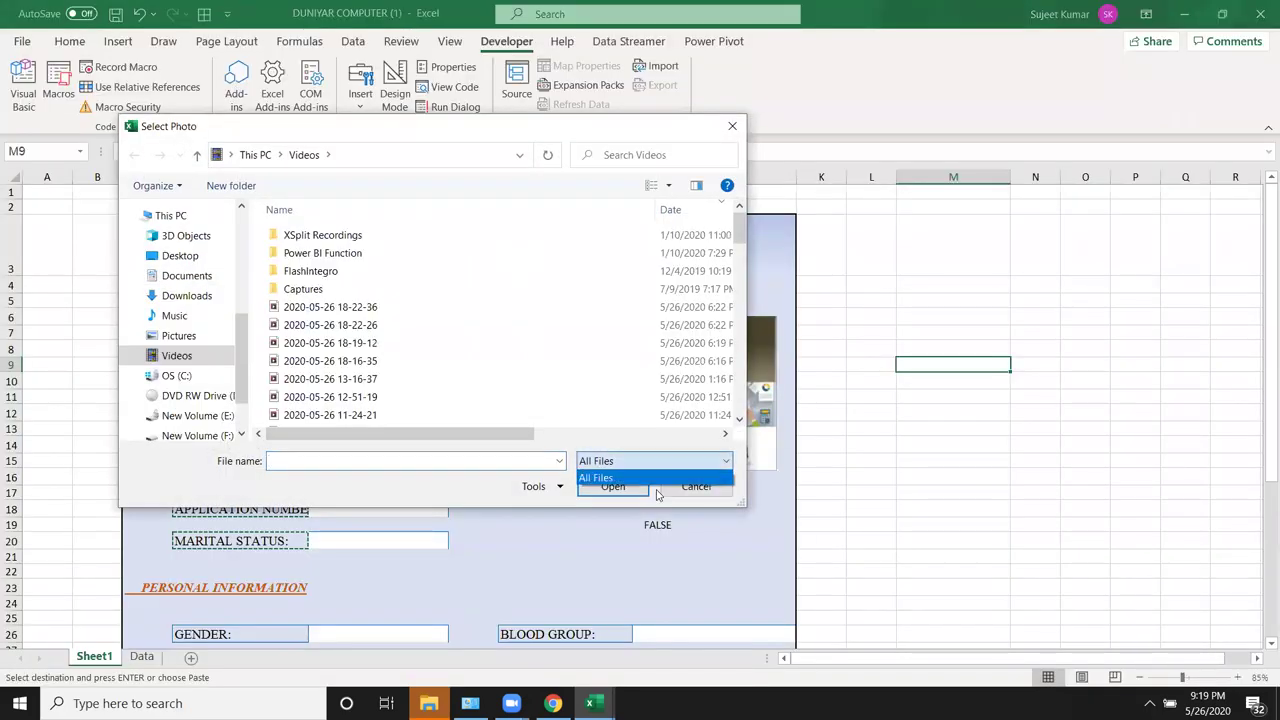
left_click(670, 496)
left_click(682, 490)
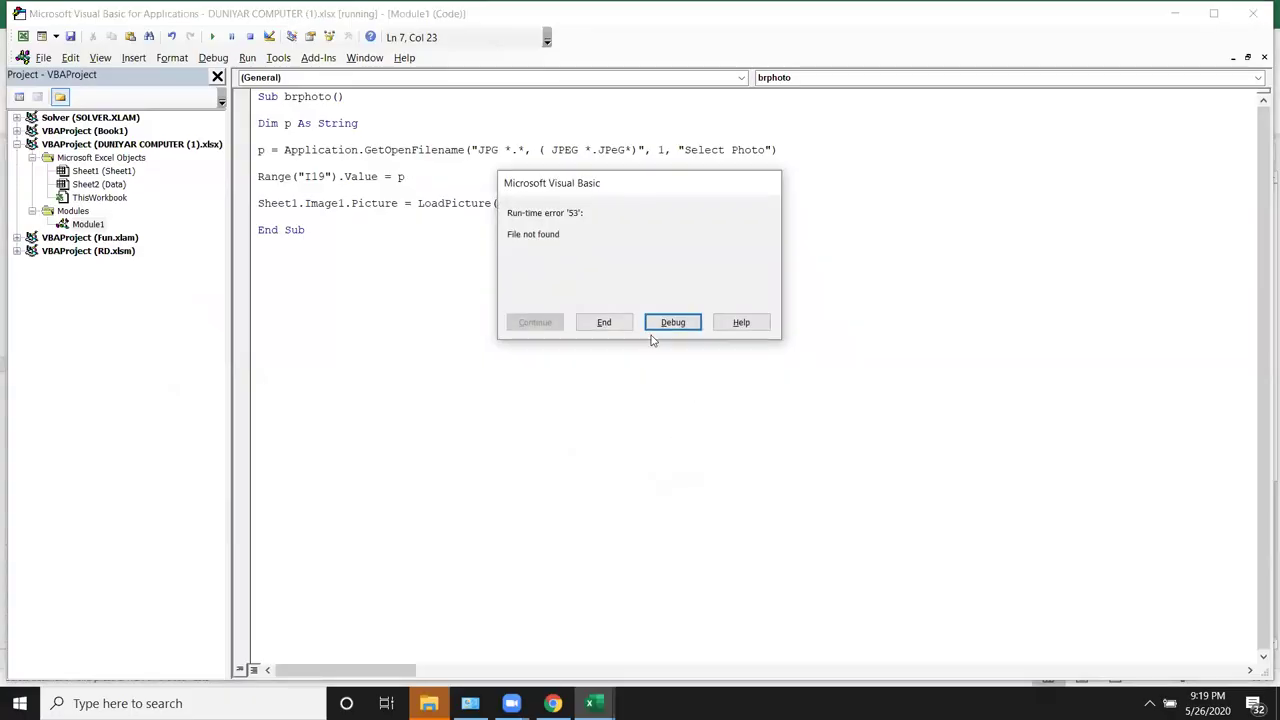
left_click(611, 331)
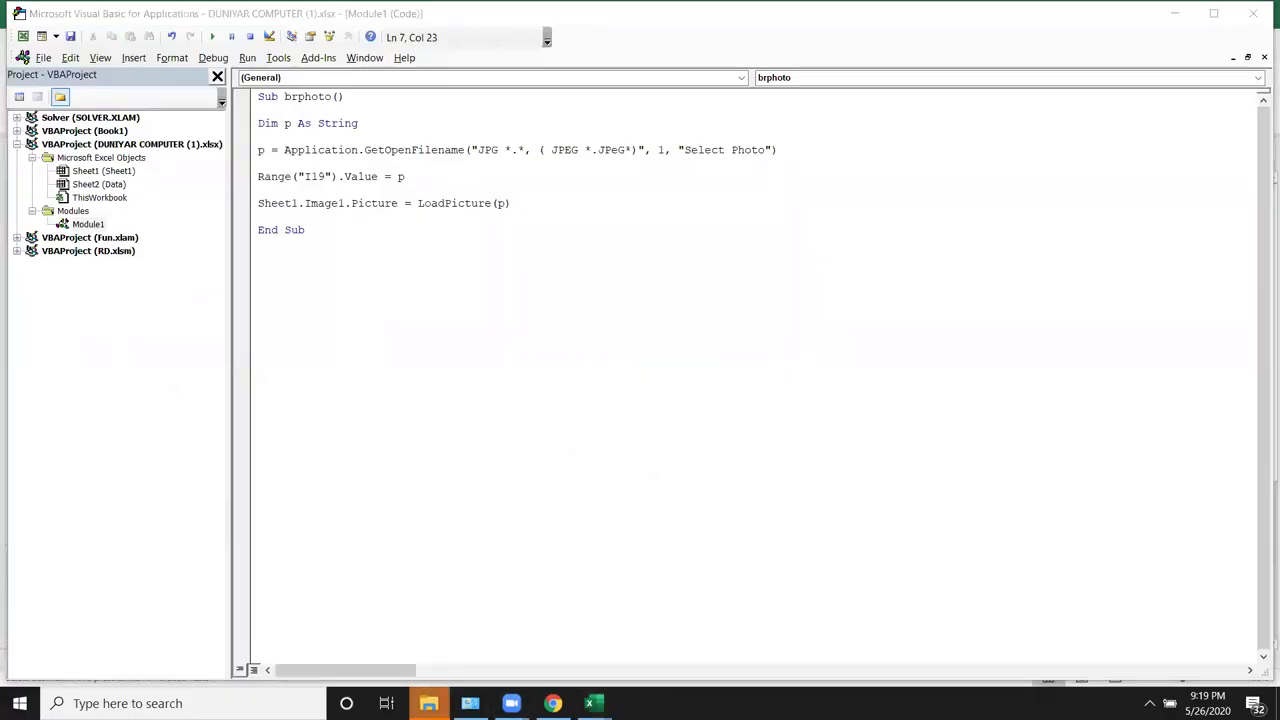
left_click(428, 703)
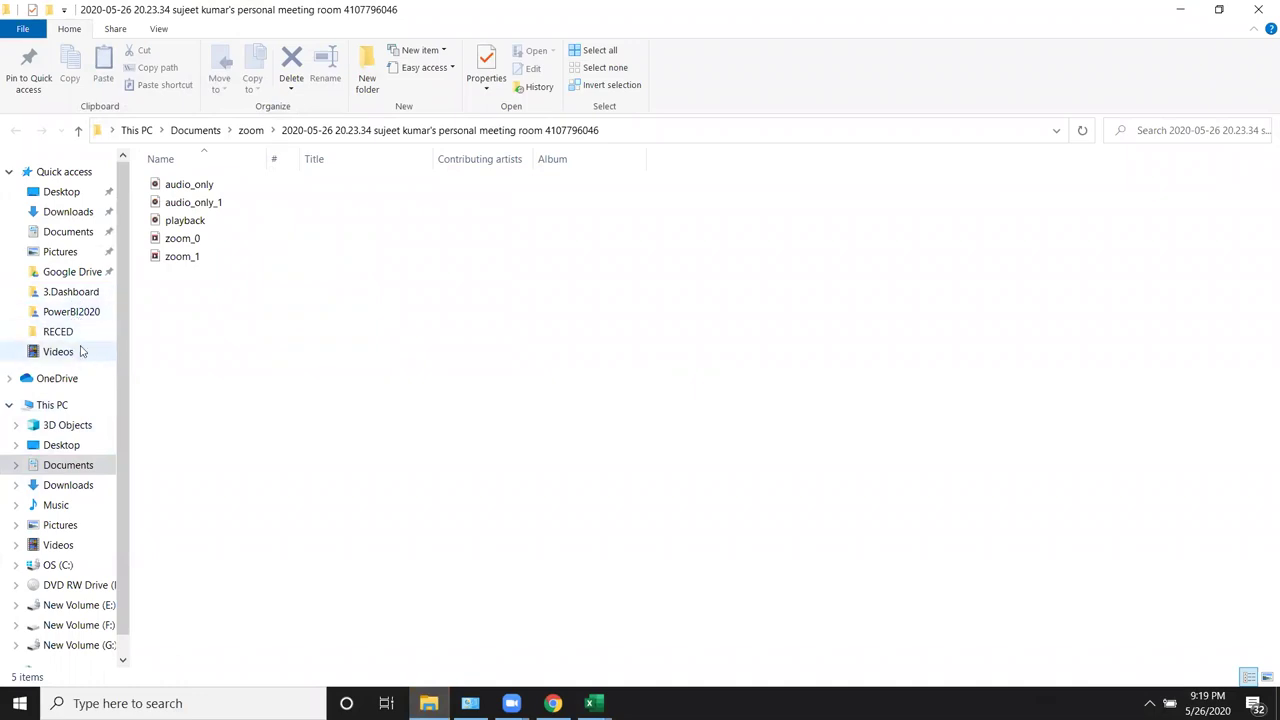
Step: Go from 3.Dashboard up to the Disk-3 folder and select the VBA Books PDF
left_click(84, 296)
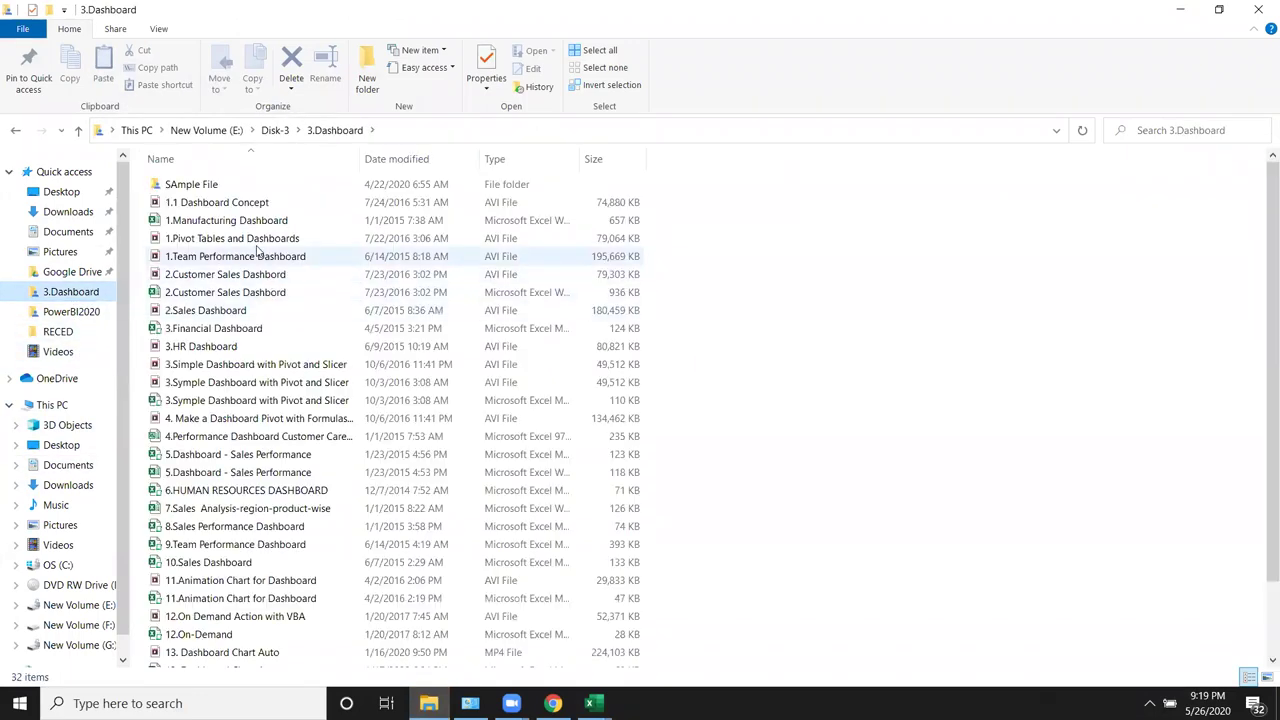
scroll(329, 511, "down", 2)
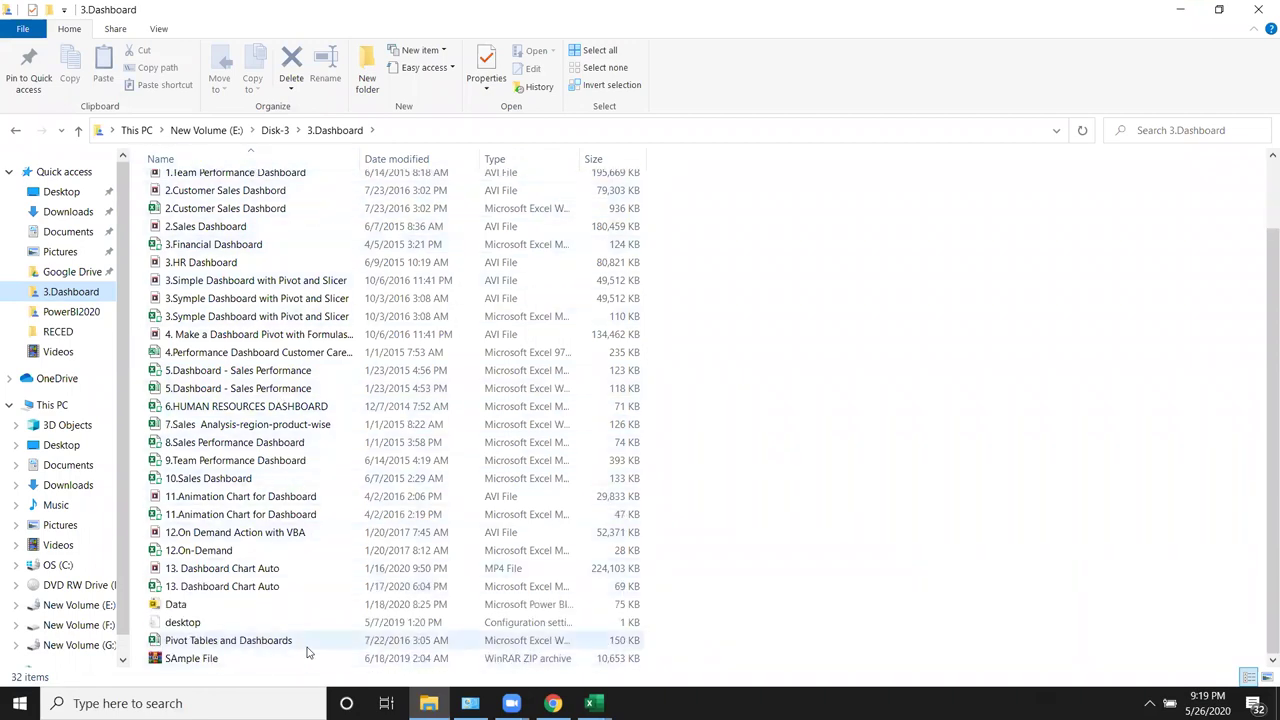
scroll(390, 640, "up", 2)
left_click(275, 130)
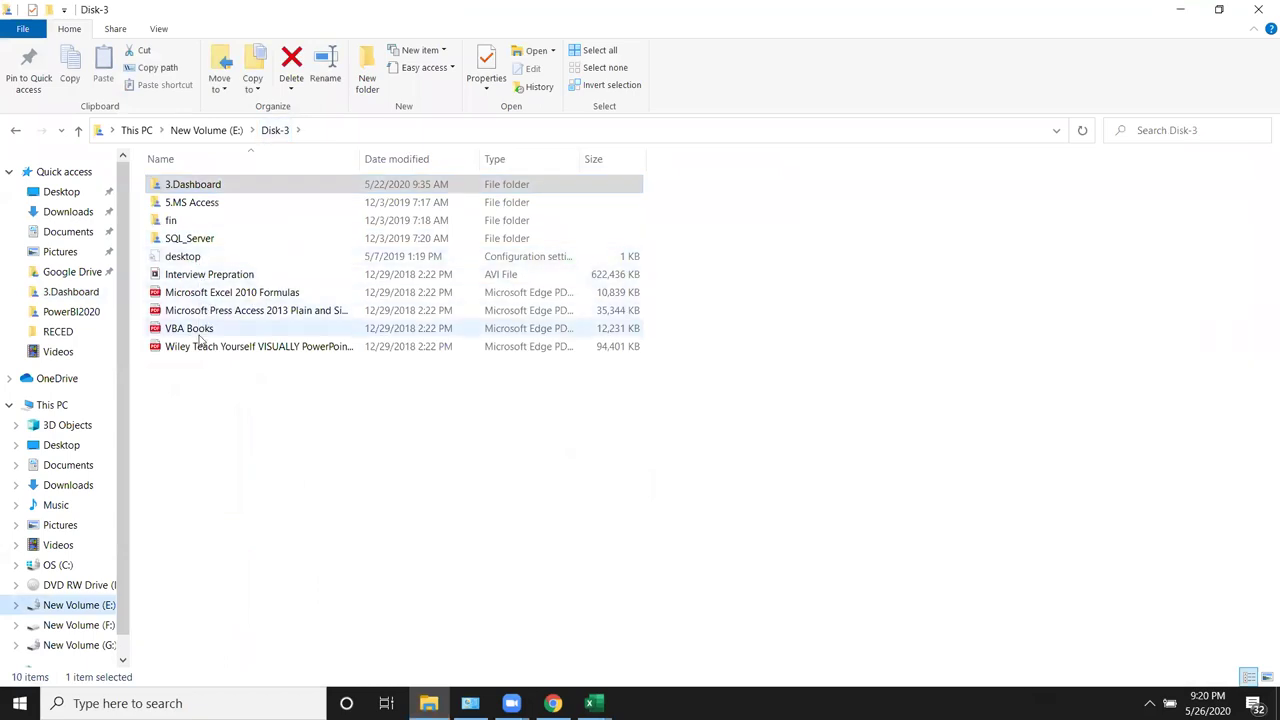
left_click(201, 339)
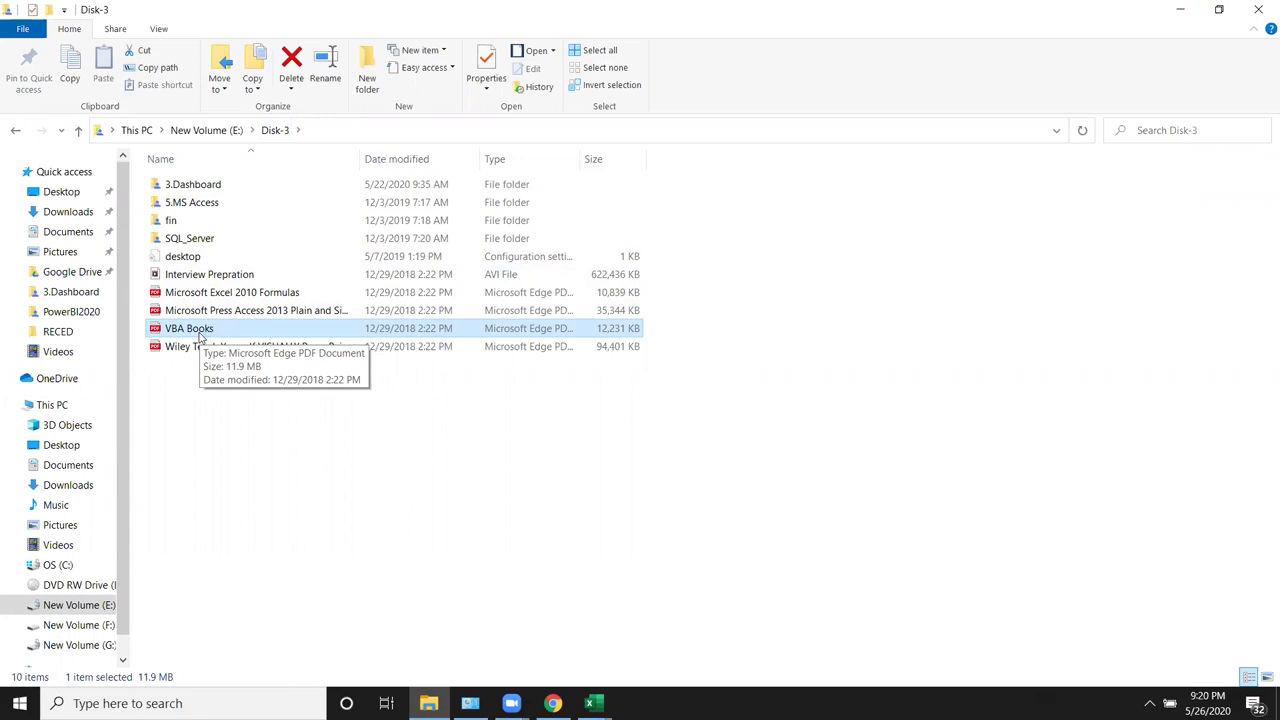
Step: Open VBA Books.pdf and scroll to the contents, selecting the Chapter 12 line
double_click(200, 330)
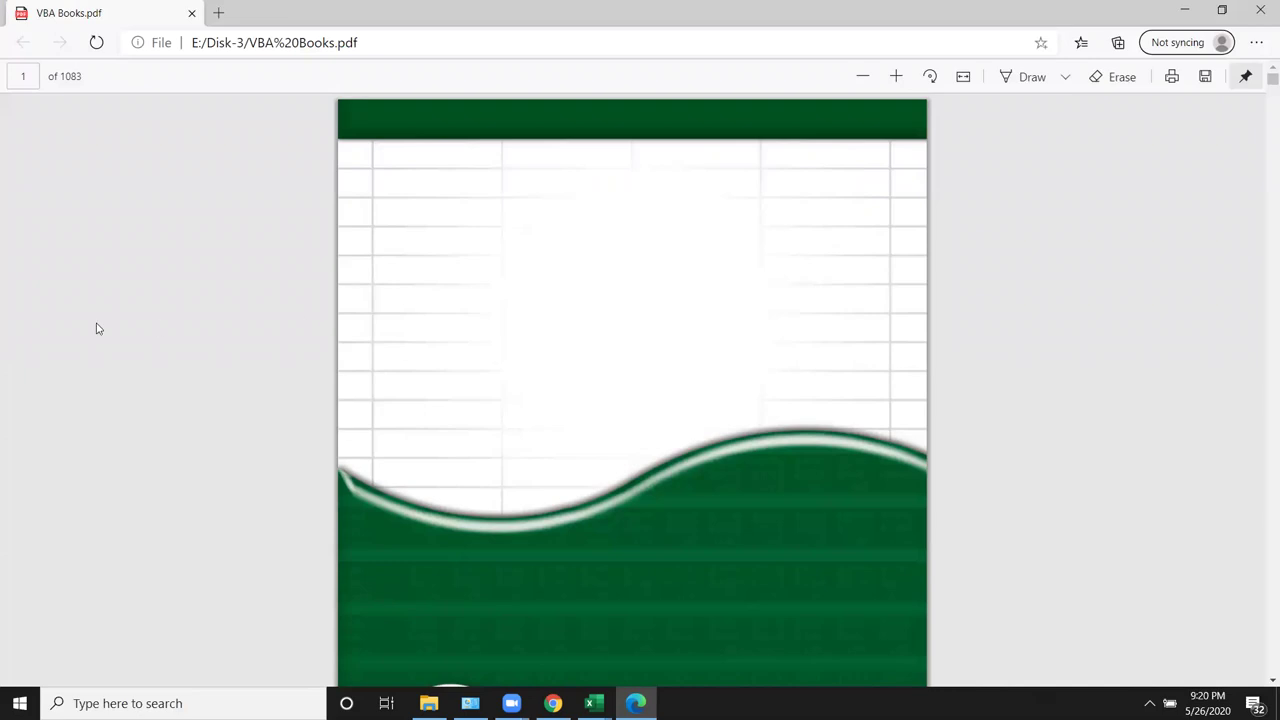
scroll(449, 270, "down", 3)
scroll(449, 270, "down", 3)
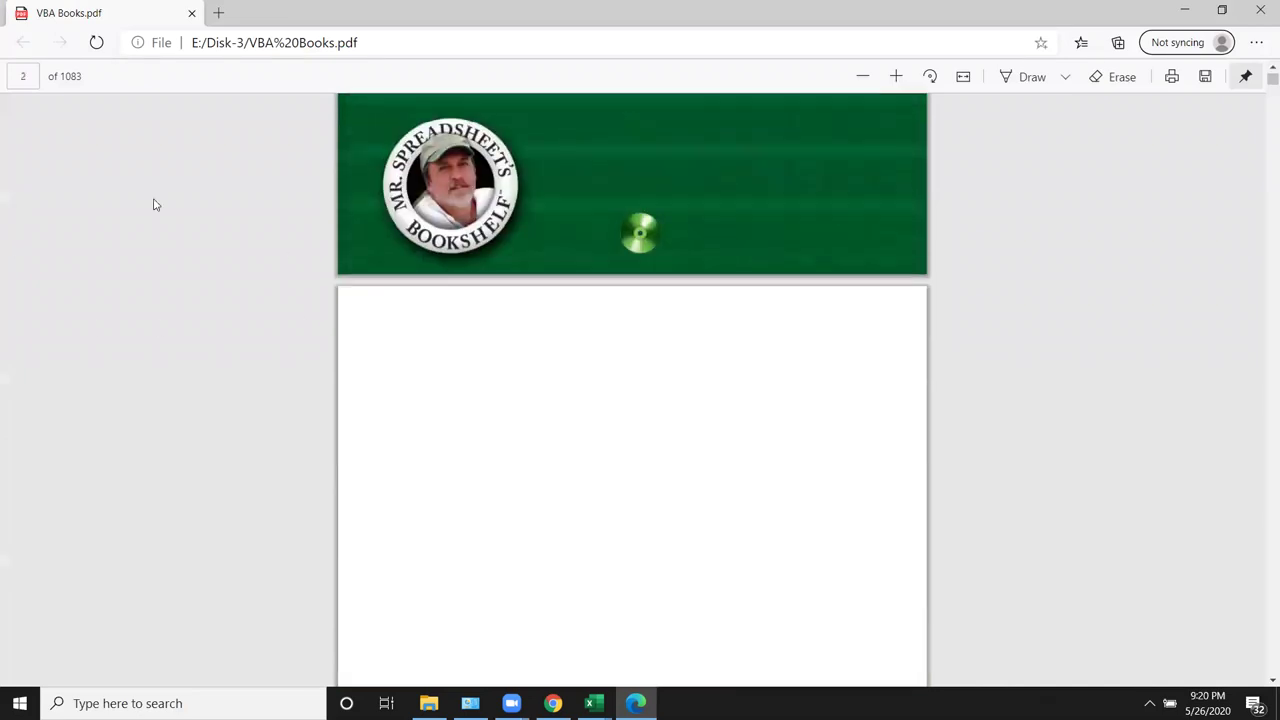
scroll(511, 354, "down", 5)
scroll(511, 356, "down", 10)
scroll(512, 357, "down", 6)
scroll(512, 357, "down", 4)
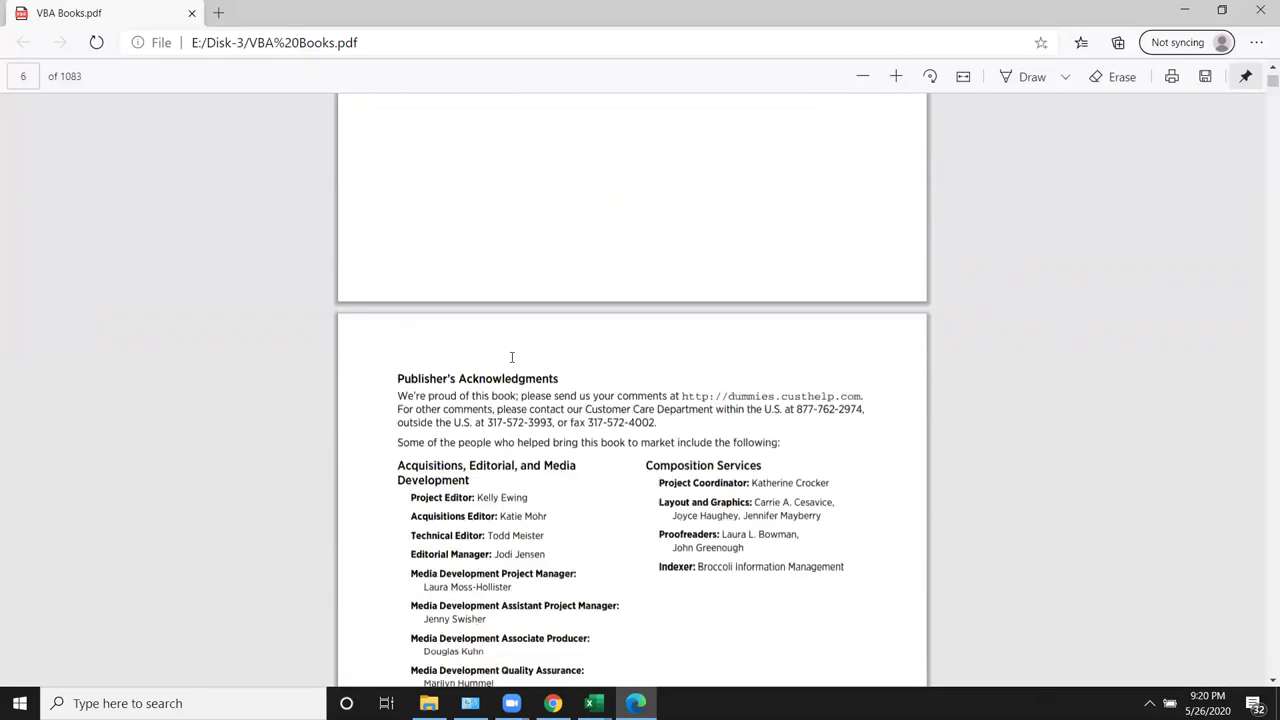
scroll(512, 357, "down", 13)
scroll(511, 358, "down", 4)
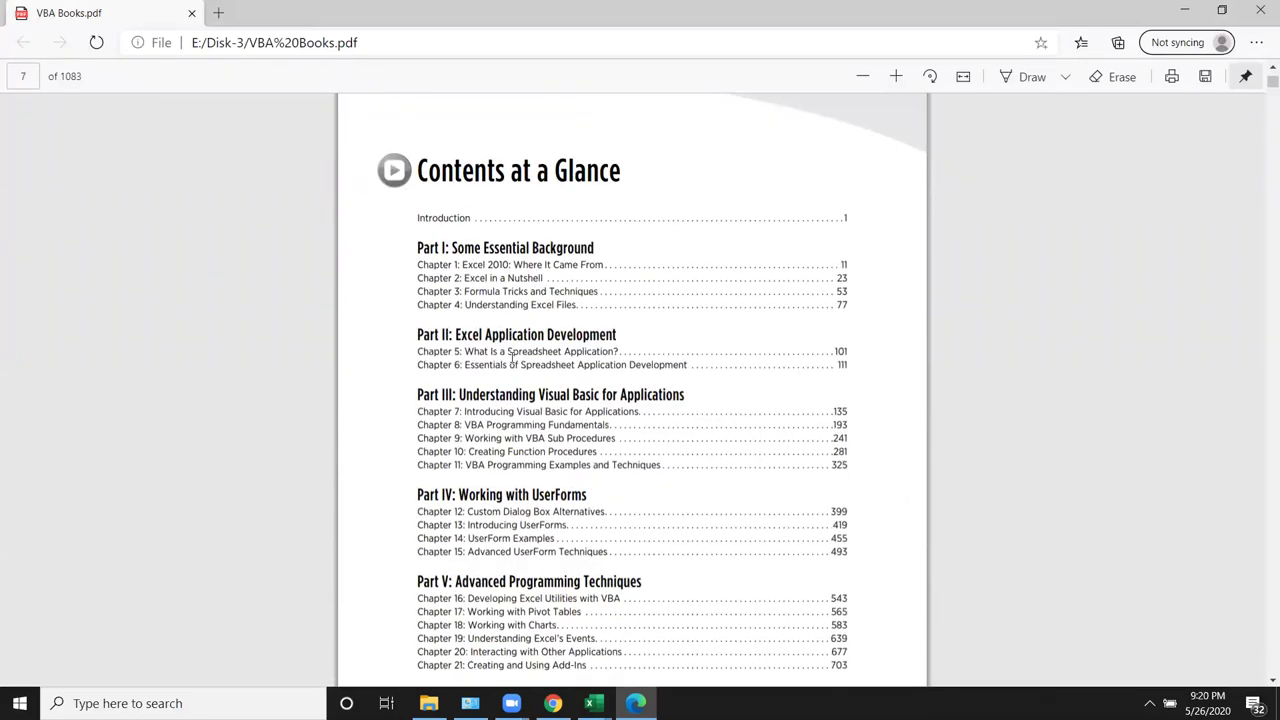
scroll(511, 357, "down", 2)
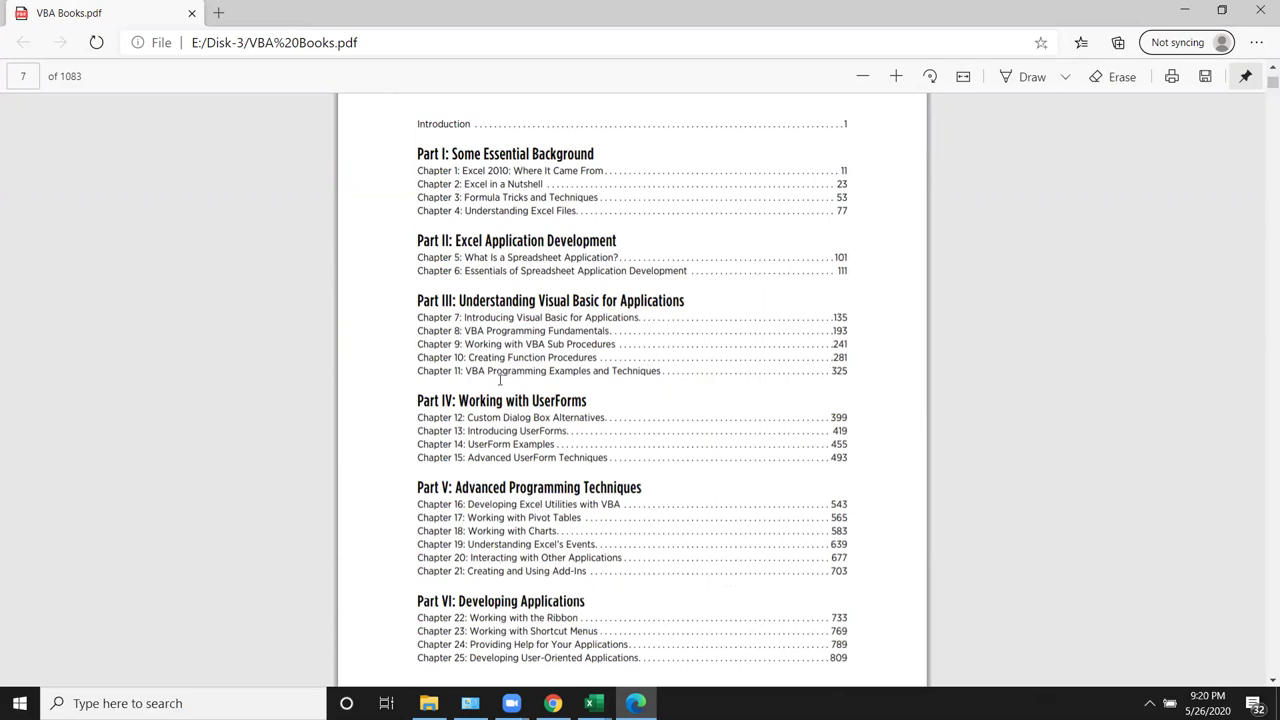
triple_click(549, 420)
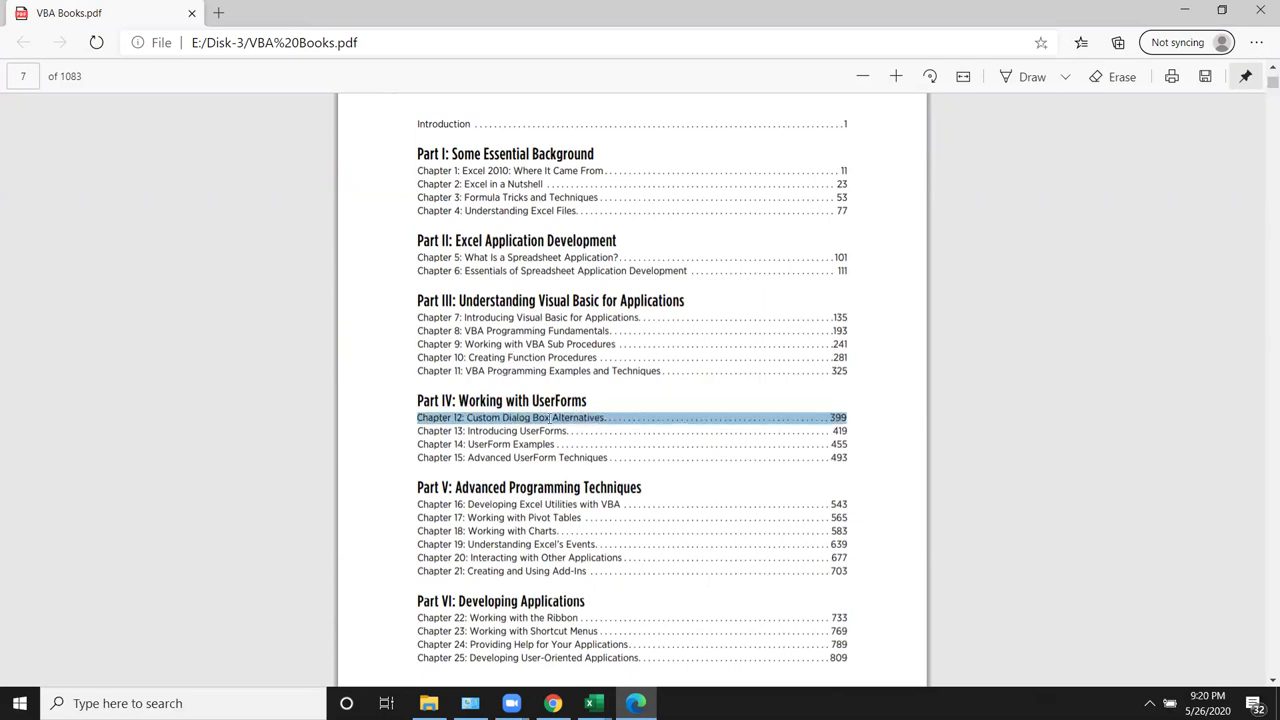
Step: Jump to pages 410 and 420, then page 445 where Introducing UserForms begins
left_click(16, 77)
type("410")
key("Return")
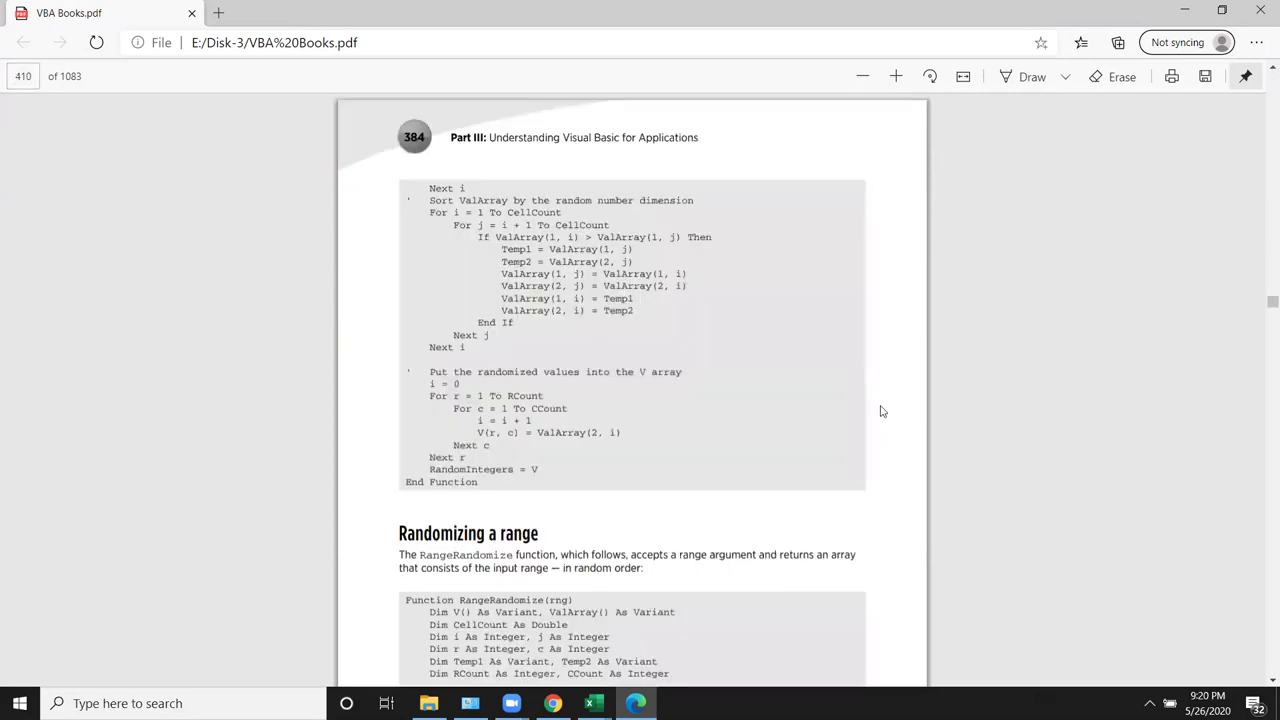
scroll(757, 368, "down", 3)
scroll(754, 360, "down", 3)
left_click(24, 75)
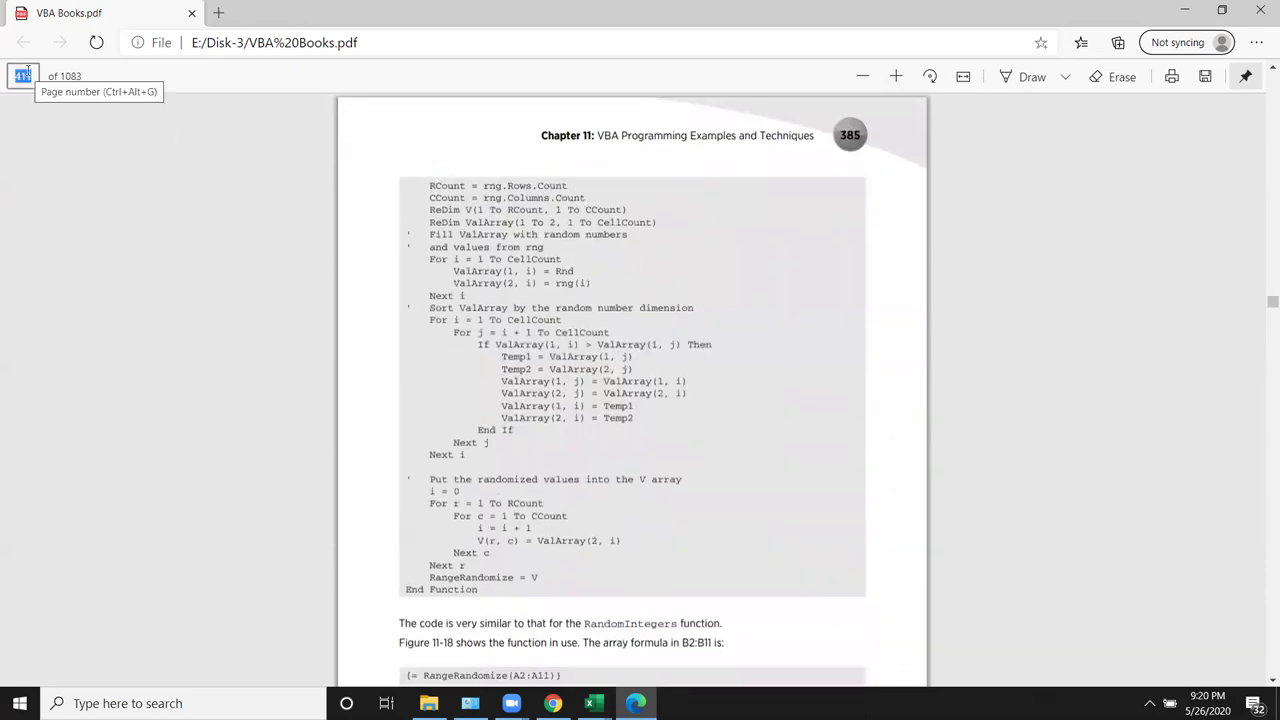
type("420")
key("Return")
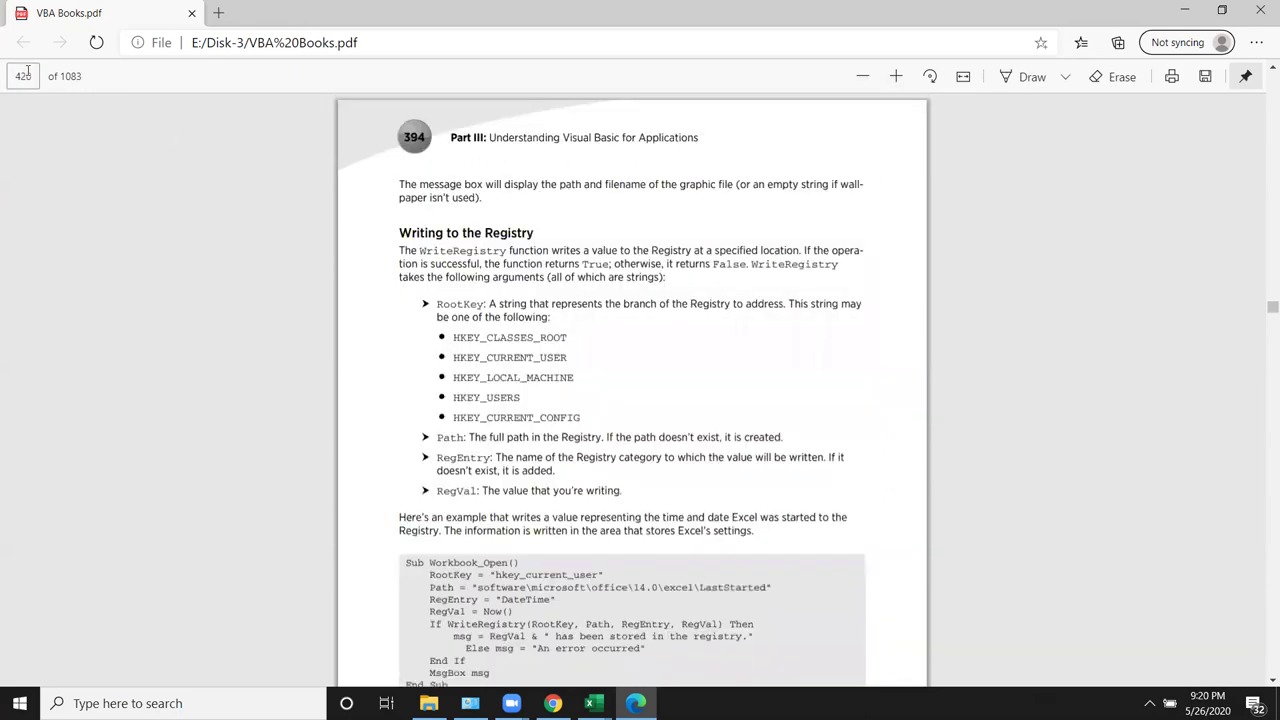
left_click(28, 75)
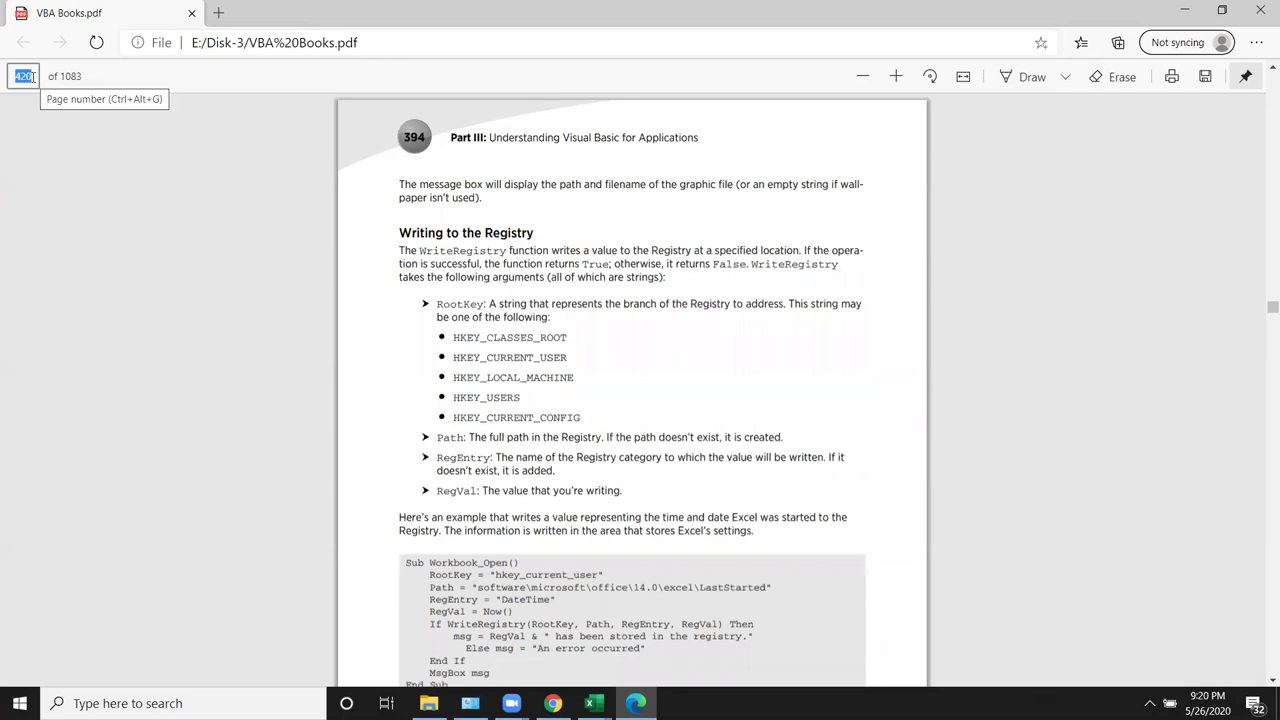
scroll(690, 350, "down", 3)
scroll(696, 381, "down", 5)
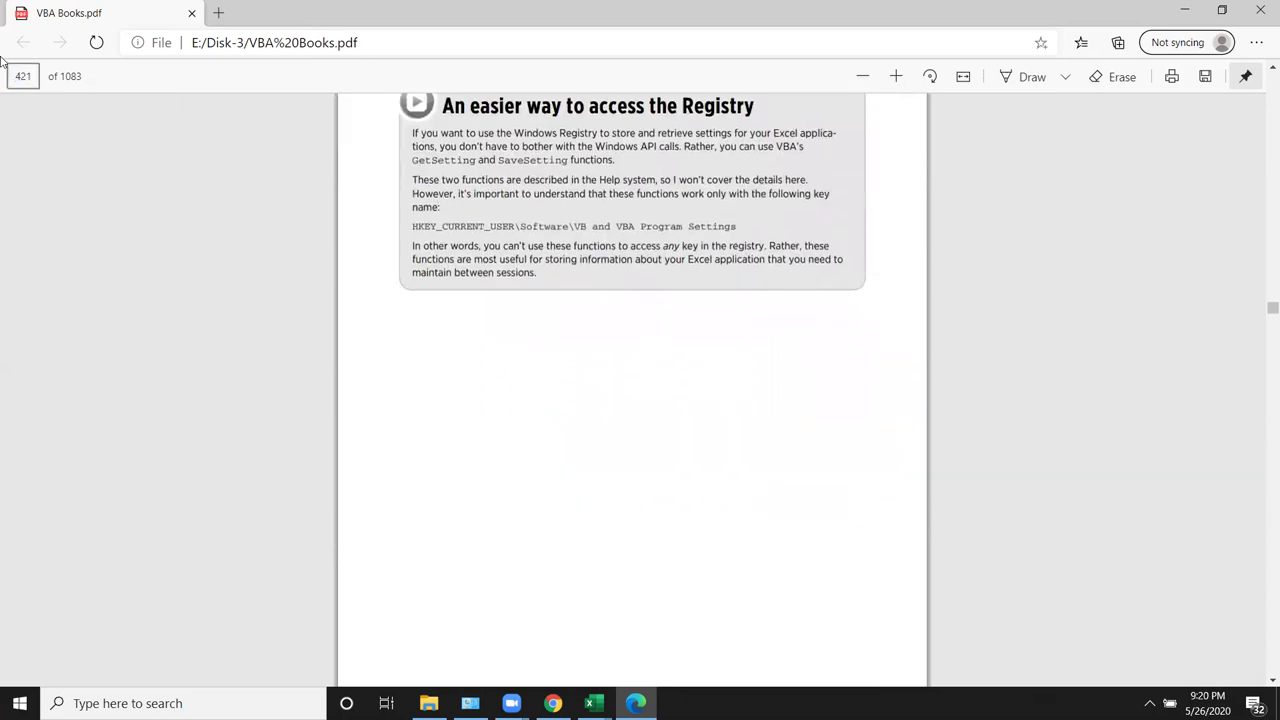
left_click(20, 72)
type("445")
key("Return")
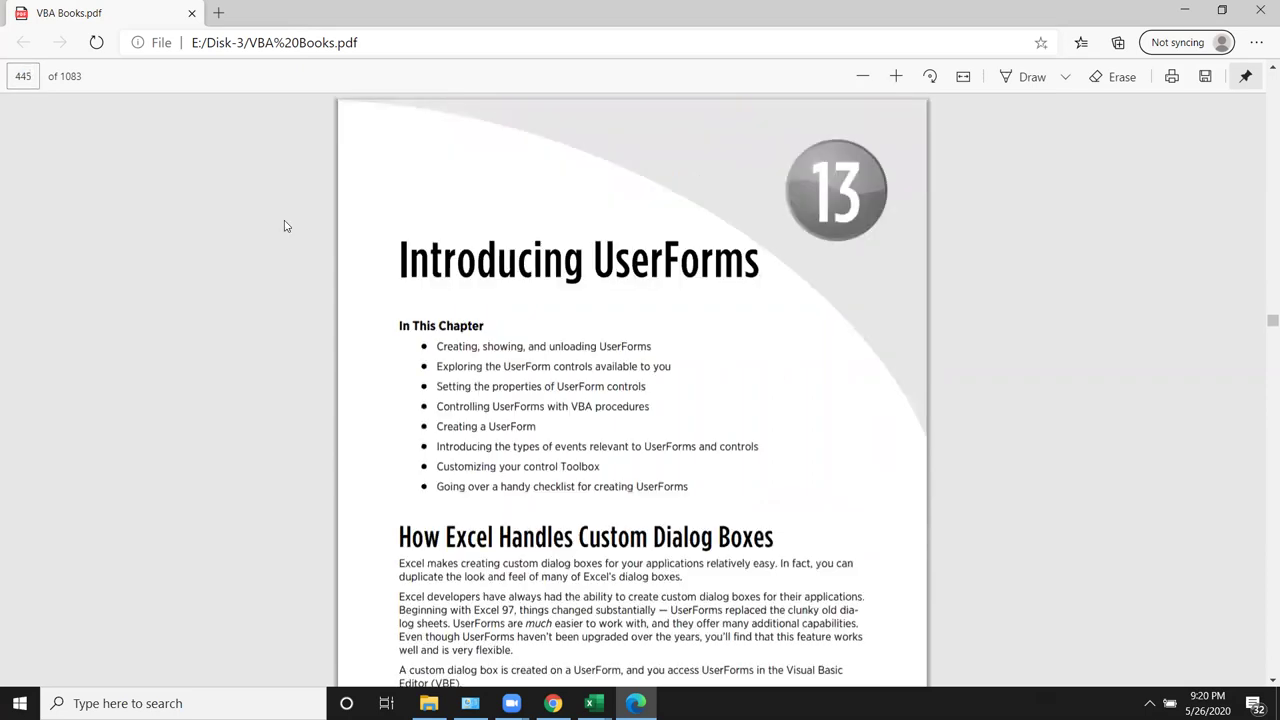
Step: Scroll back through the book and highlight the GetSaveAsFilename method name
scroll(543, 351, "up", 1)
scroll(543, 351, "up", 6)
scroll(549, 333, "up", 6)
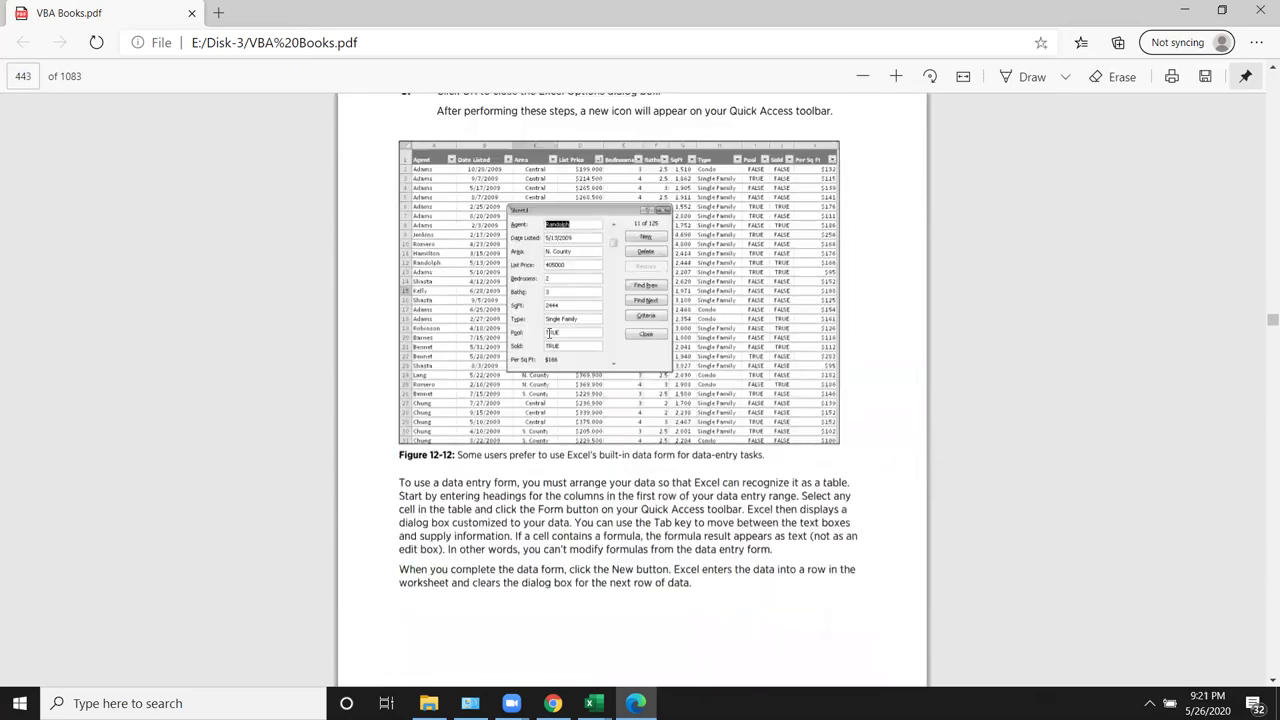
scroll(549, 333, "up", 3)
scroll(549, 333, "up", 3)
scroll(549, 333, "up", 3)
scroll(600, 350, "up", 3)
scroll(622, 357, "up", 10)
scroll(622, 350, "up", 3)
scroll(622, 347, "up", 1)
scroll(622, 345, "up", 2)
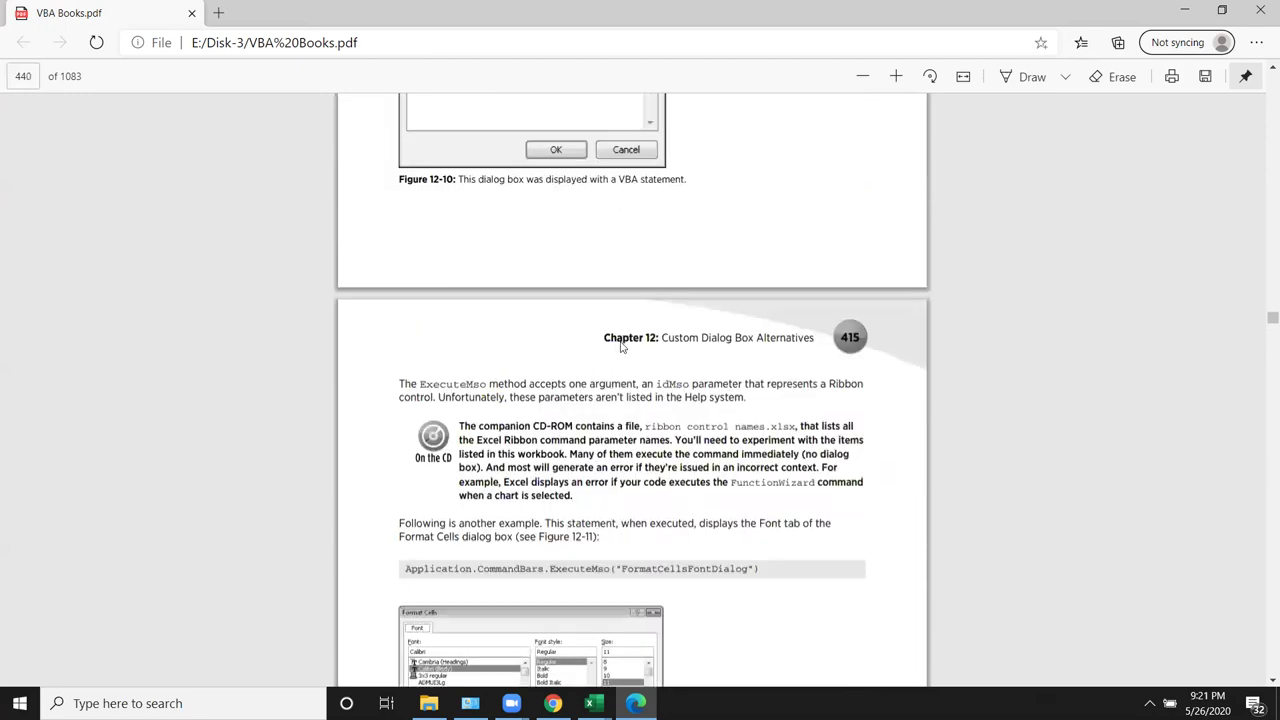
scroll(622, 347, "up", 7)
scroll(637, 315, "up", 3)
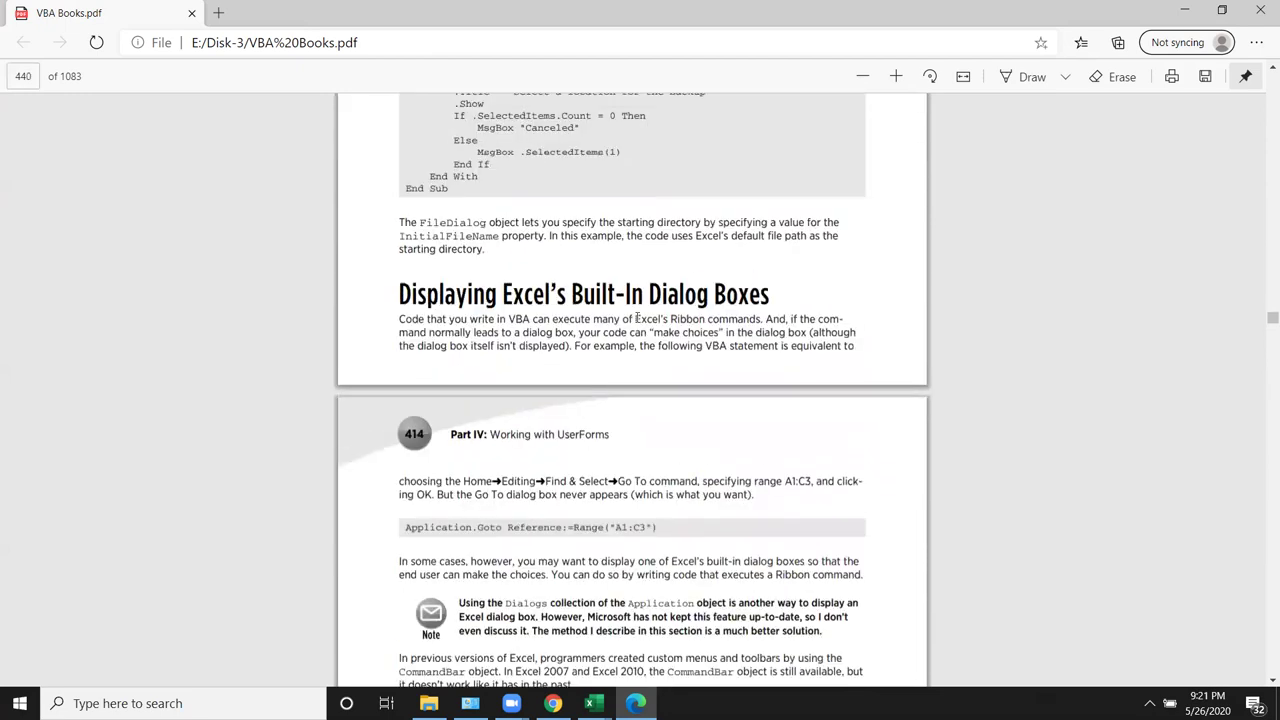
scroll(637, 318, "up", 3)
scroll(637, 317, "up", 2)
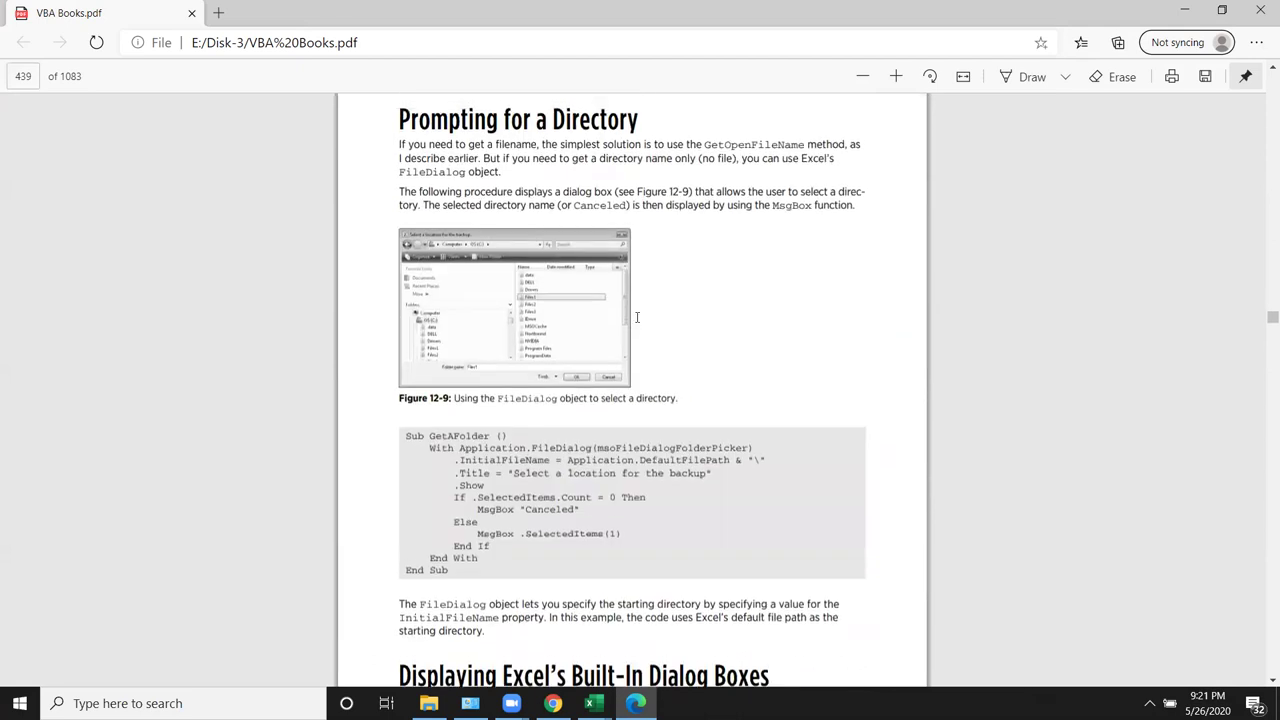
scroll(637, 318, "up", 4)
scroll(620, 320, "down", 1)
scroll(508, 427, "down", 2)
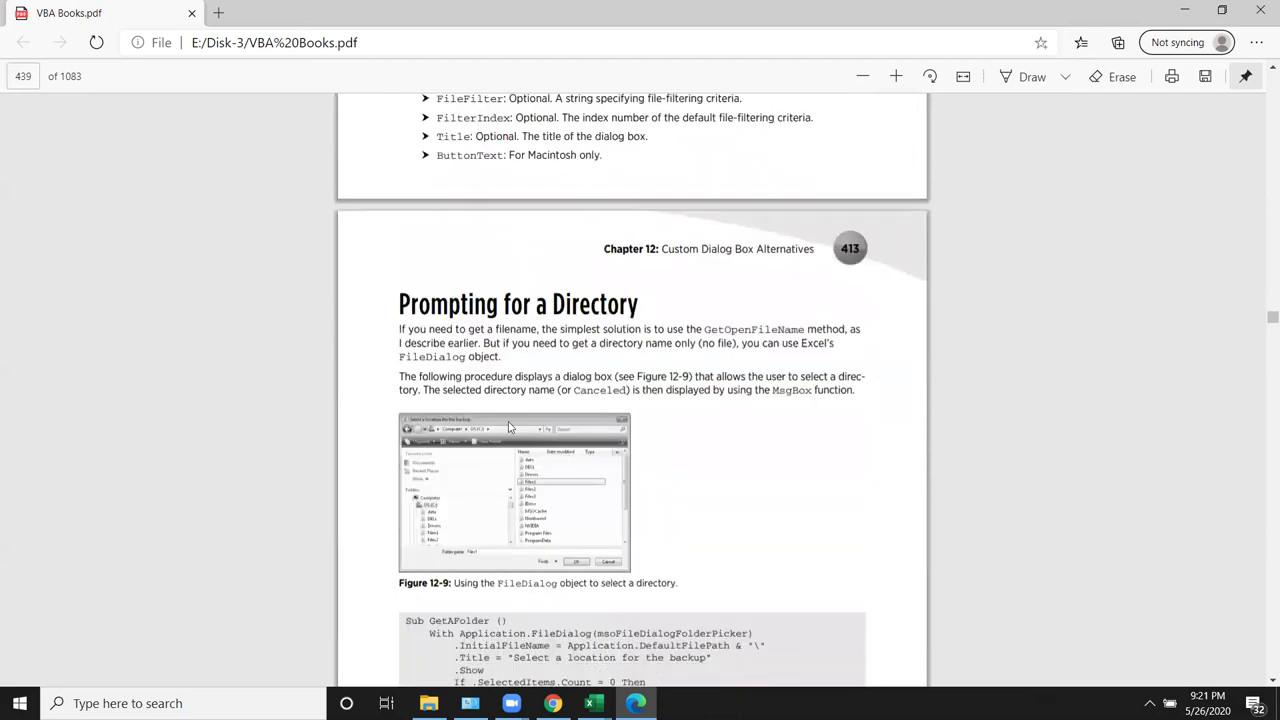
scroll(508, 427, "down", 2)
scroll(478, 492, "down", 2)
left_click_drag(482, 556, 404, 430)
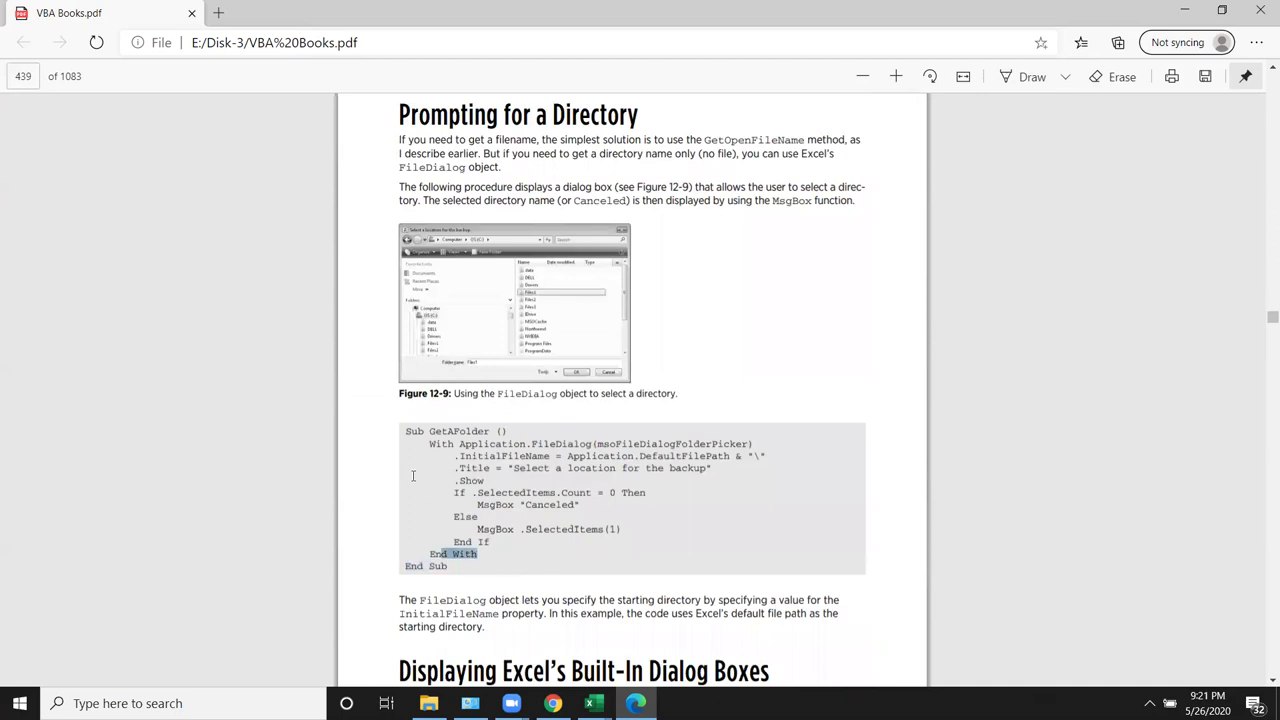
scroll(699, 364, "up", 1)
scroll(699, 364, "up", 3)
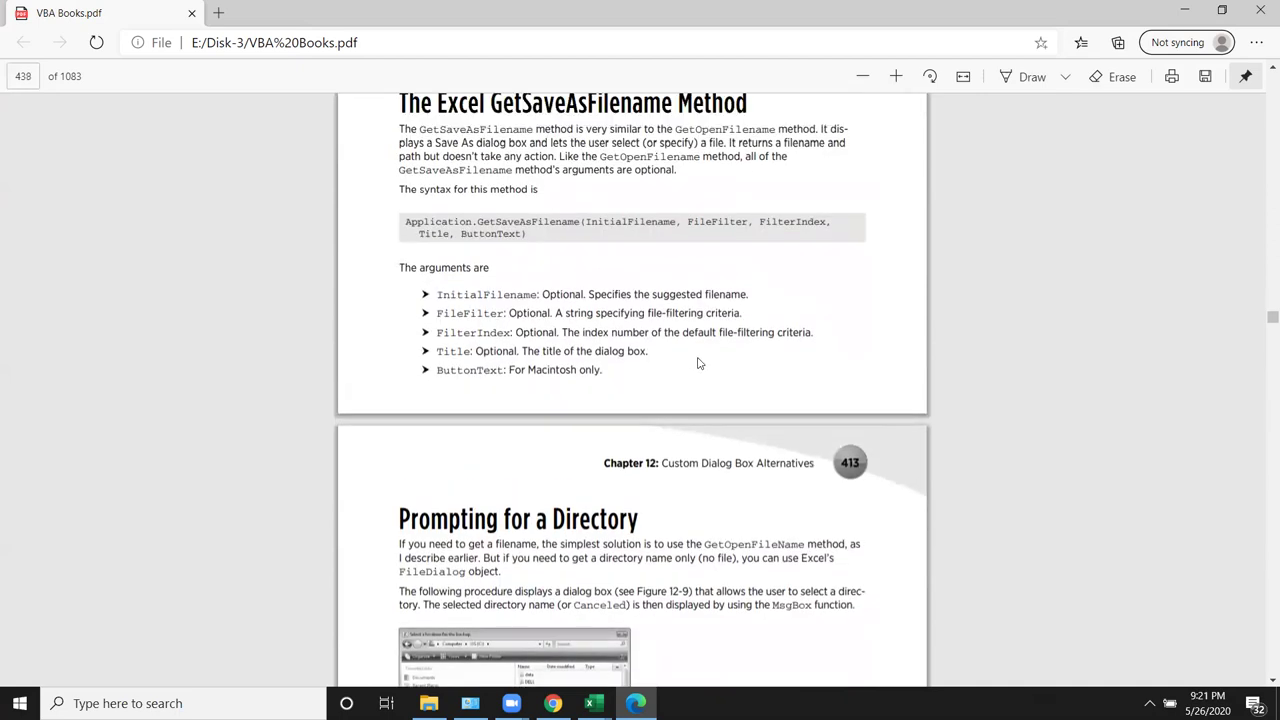
scroll(690, 366, "up", 3)
double_click(510, 370)
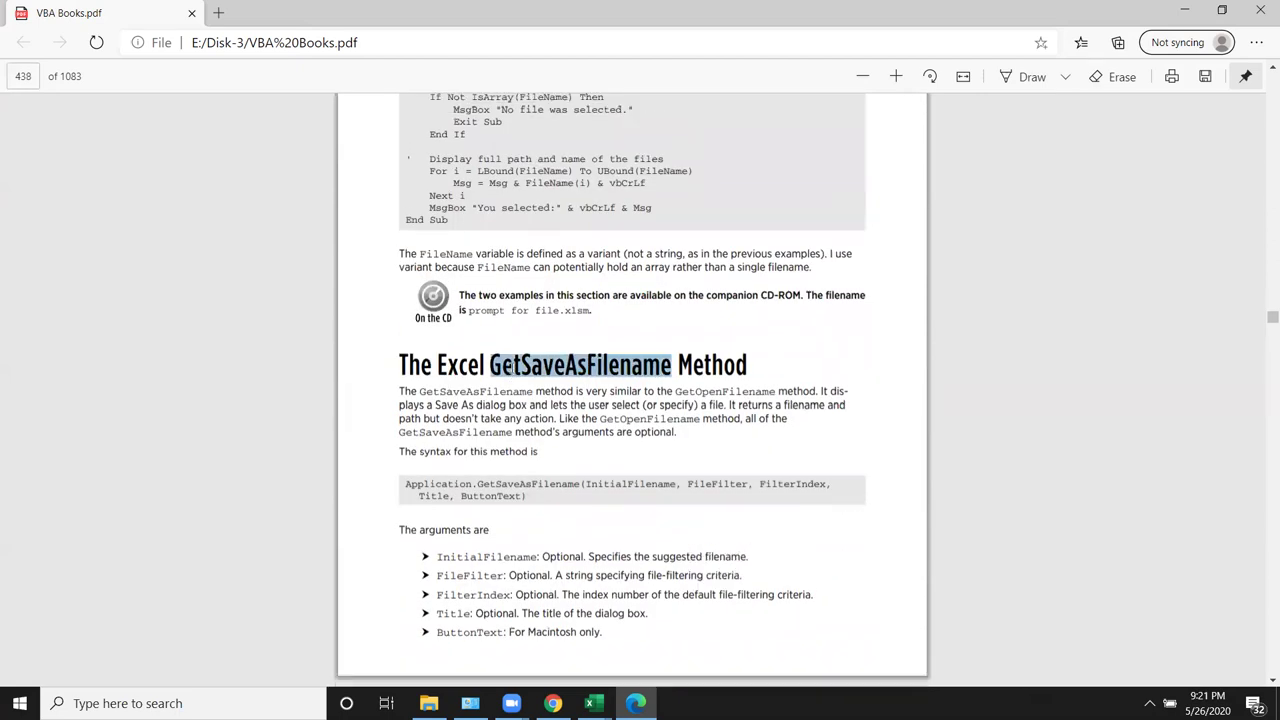
Step: Highlight the GetOpenFilename heading and its FileFilter, FilterIndex, Title and ButtonText arguments
scroll(510, 370, "up", 4)
scroll(512, 368, "up", 5)
scroll(512, 368, "up", 4)
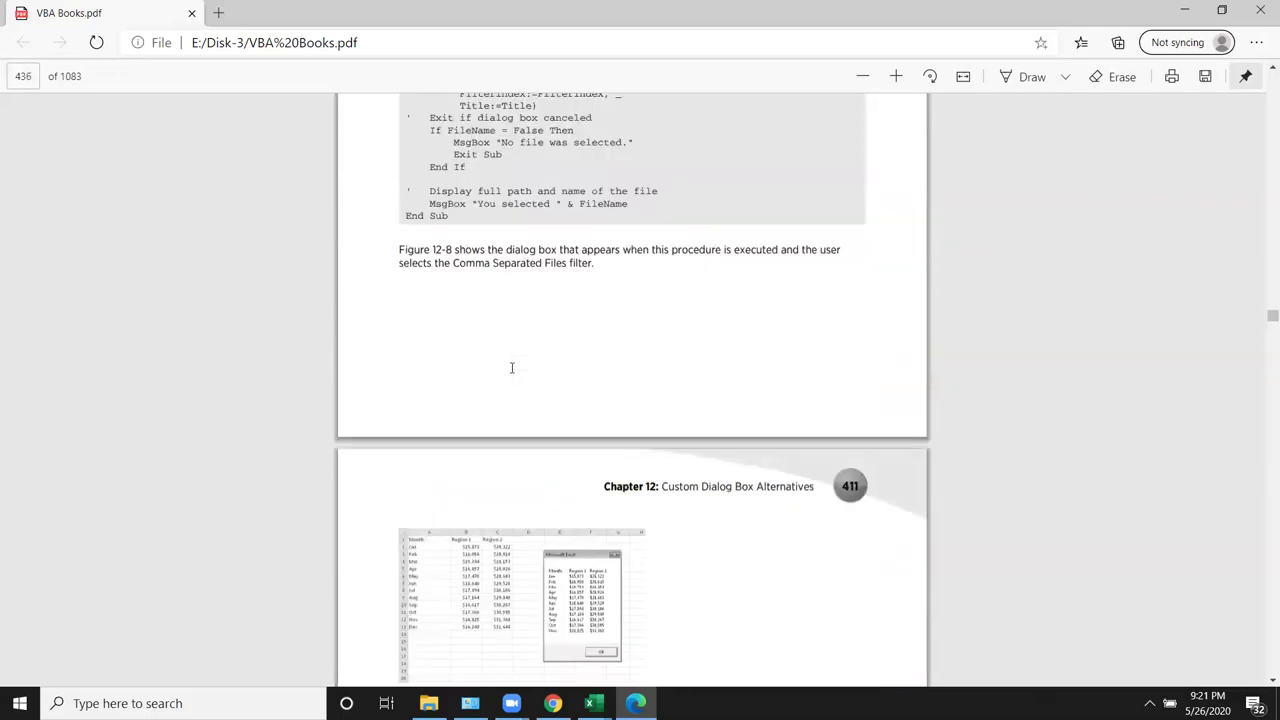
scroll(512, 368, "up", 1)
scroll(512, 368, "up", 3)
scroll(512, 368, "up", 3)
scroll(512, 368, "up", 4)
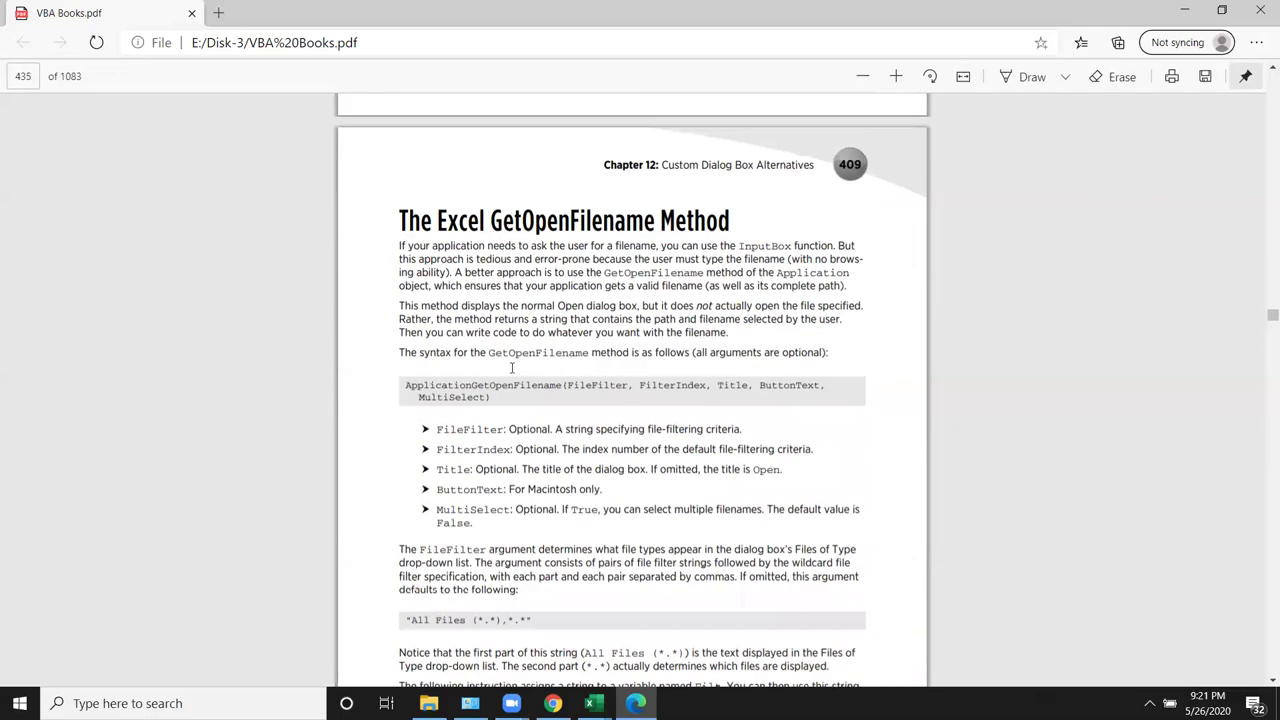
double_click(520, 222)
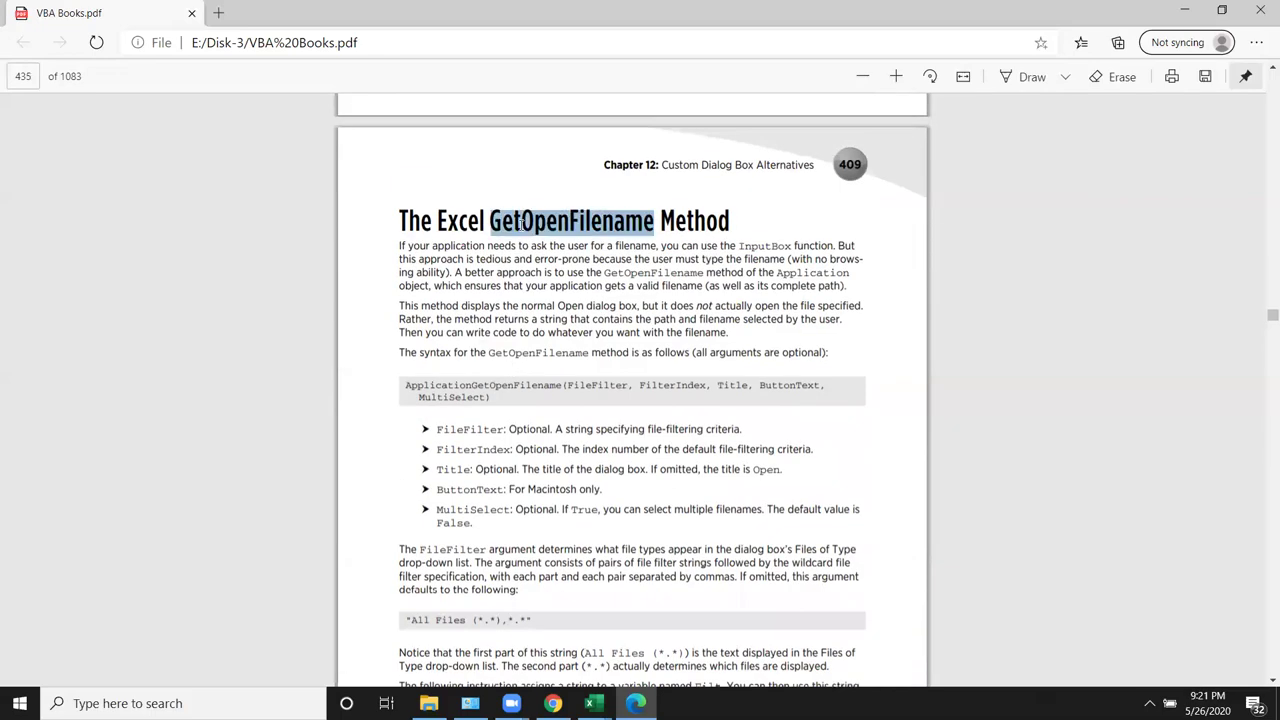
double_click(583, 384)
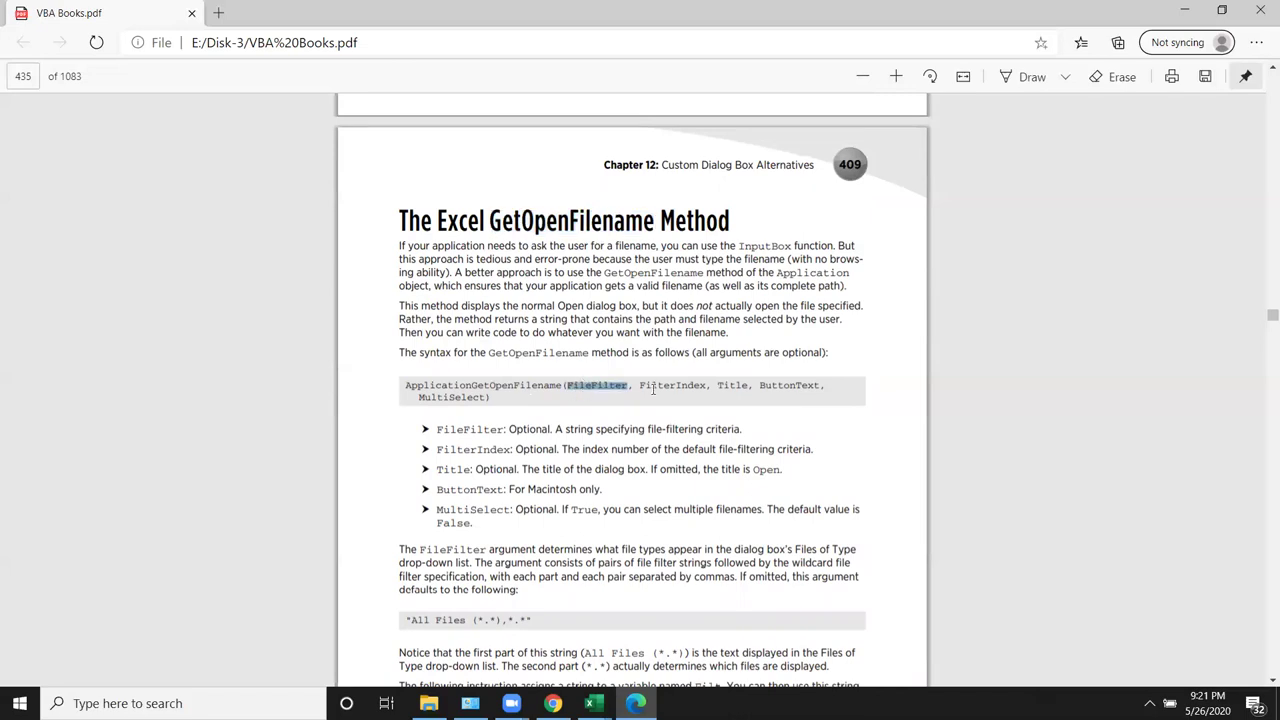
double_click(668, 386)
double_click(733, 386)
double_click(788, 386)
Step: Select the default 'All Files (*.*),*.*' filter string
scroll(725, 441, "down", 2)
scroll(725, 441, "down", 3)
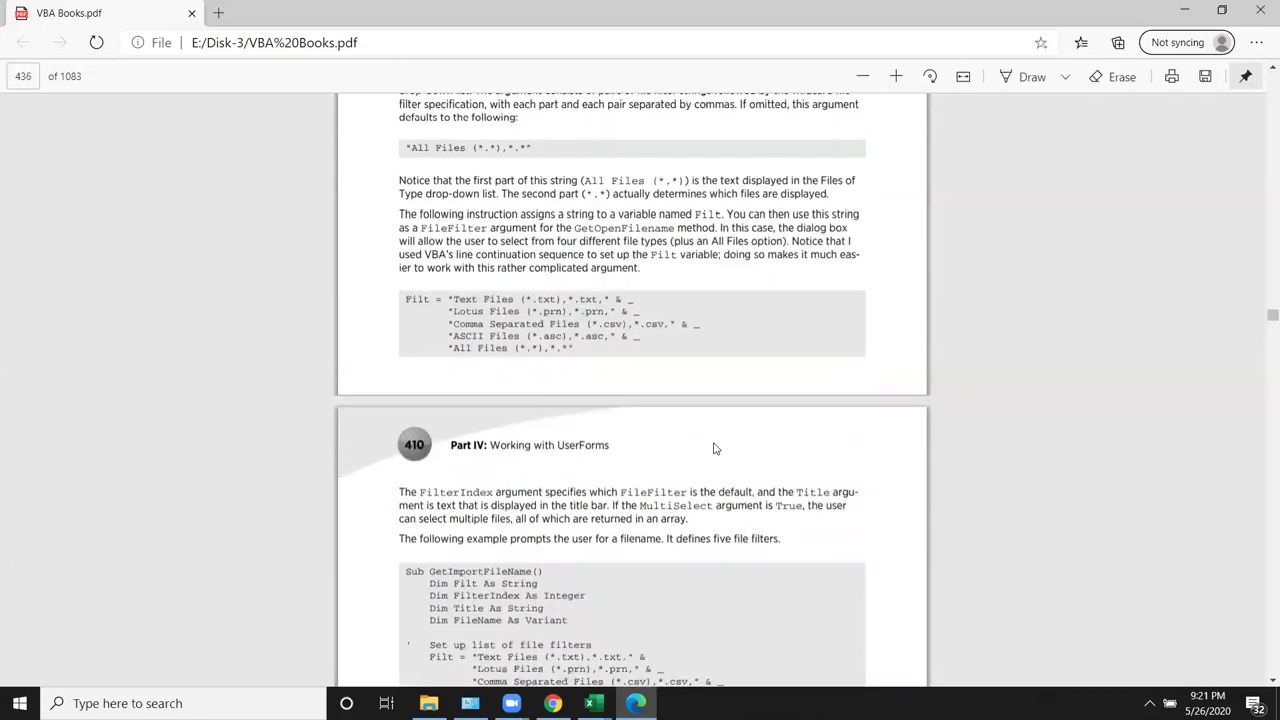
double_click(435, 149)
left_click(487, 147)
left_click_drag(520, 147, 411, 148)
key("ctrl+c")
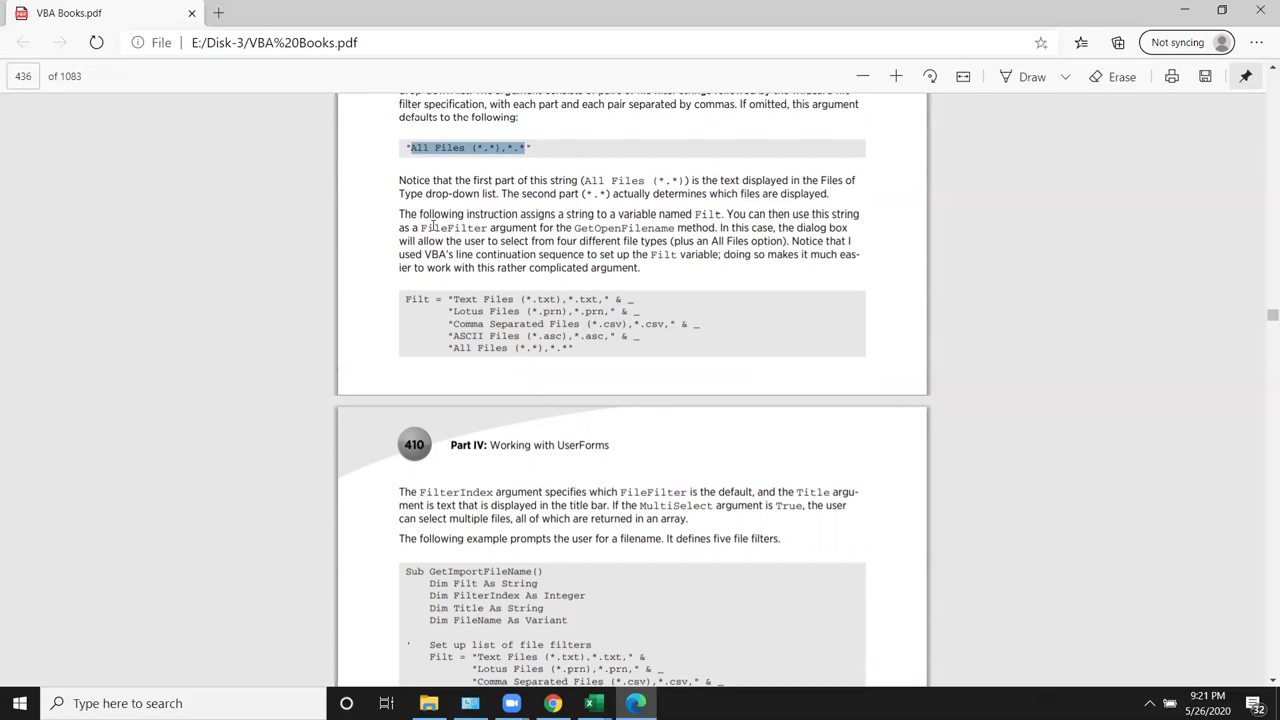
left_click(591, 703)
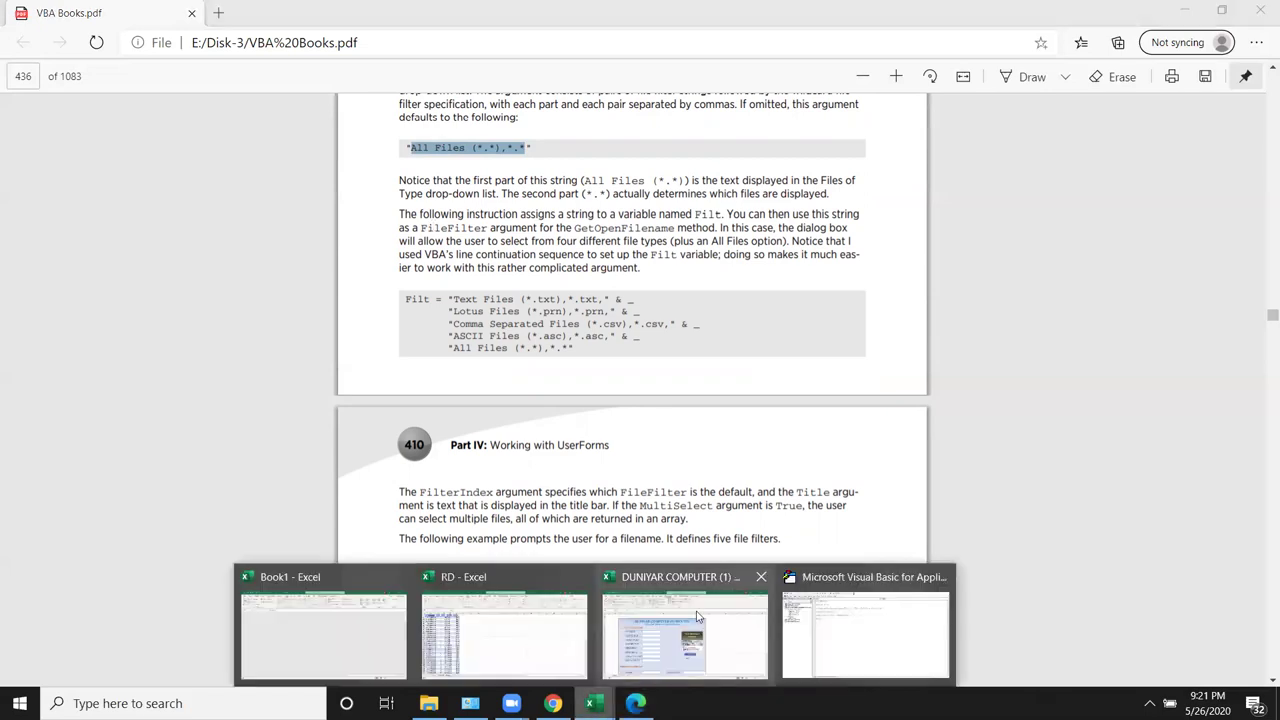
Step: Replace the old JPG/JPEG filter text with the pasted "All Files (*.*),*.*" string
left_click(838, 632)
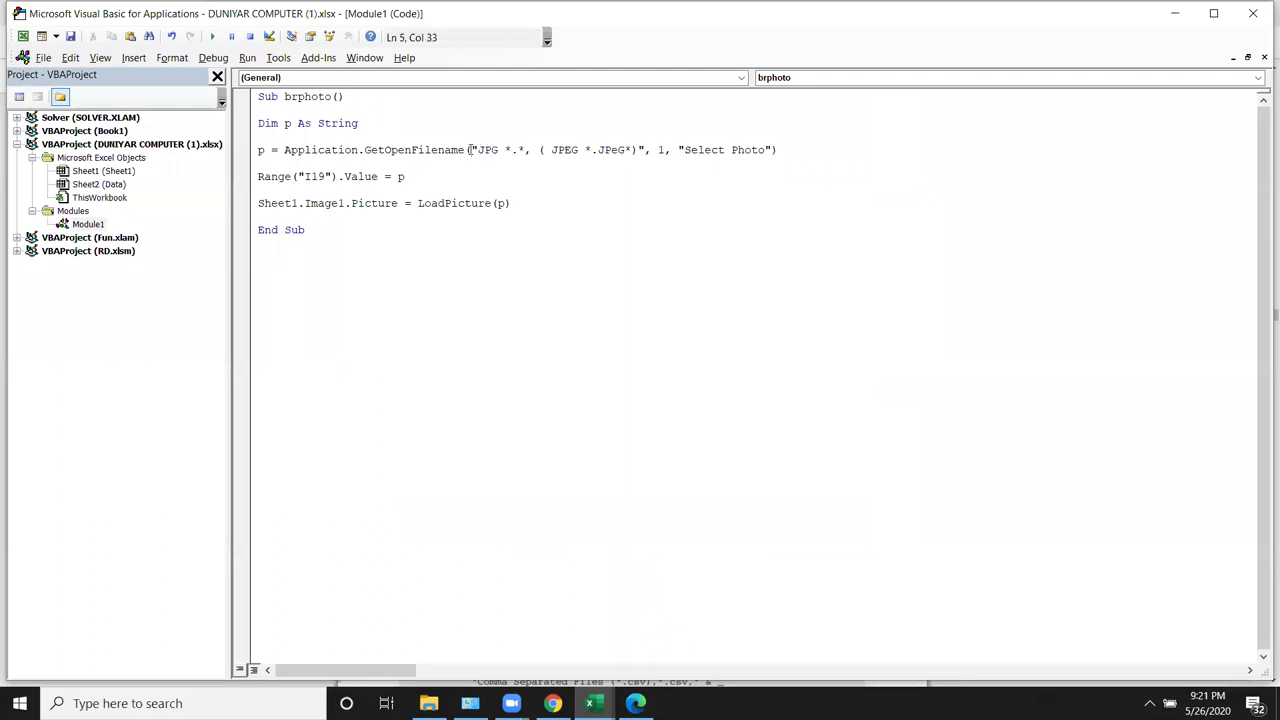
left_click_drag(468, 150, 638, 152)
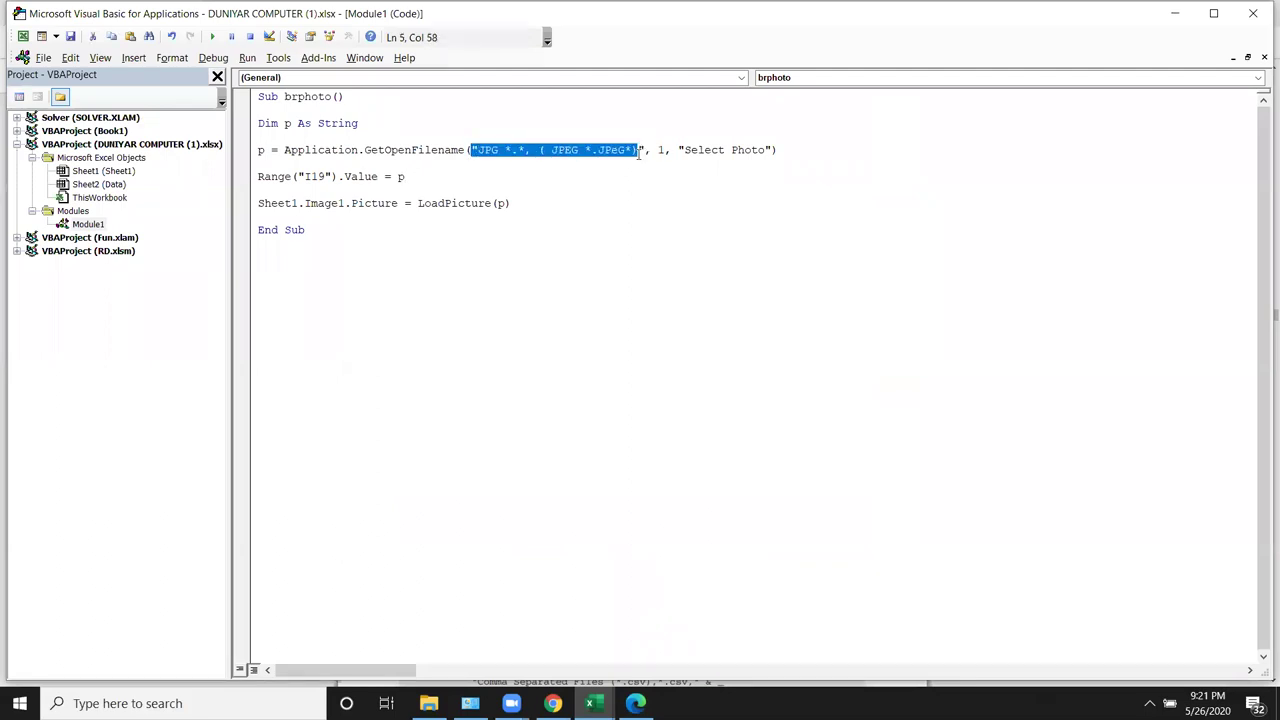
key("ctrl+v")
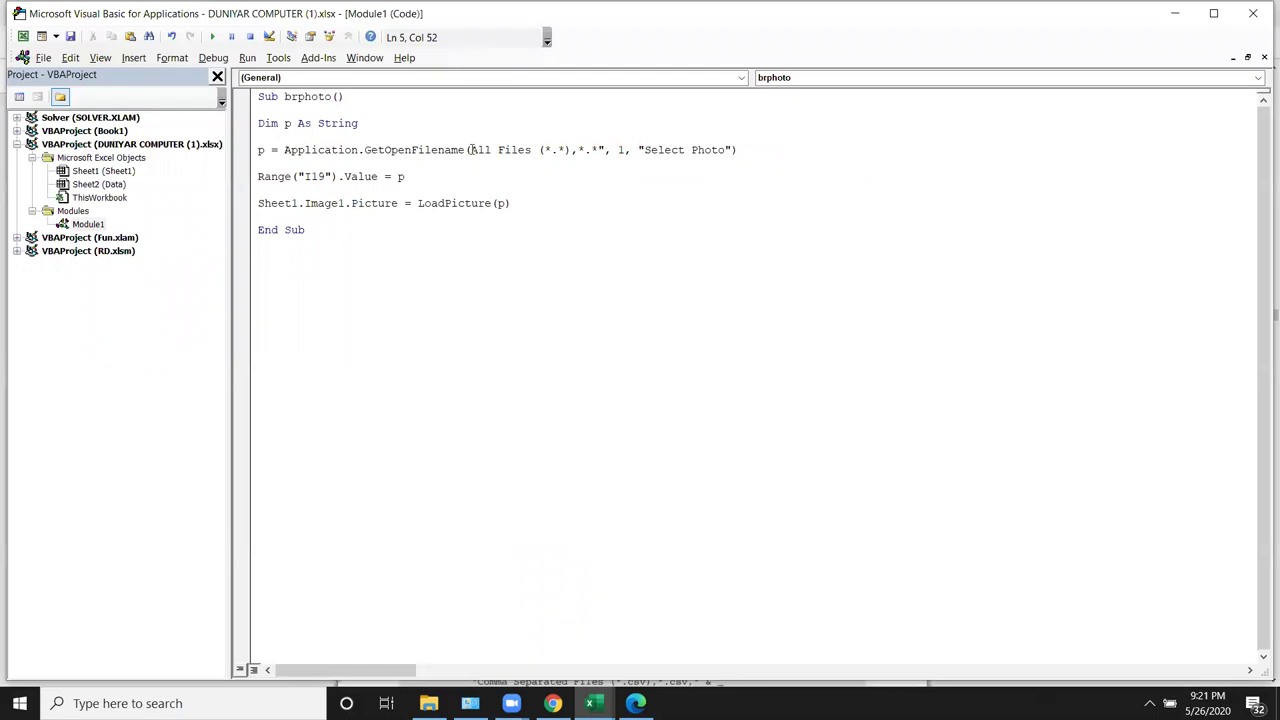
type("\"")
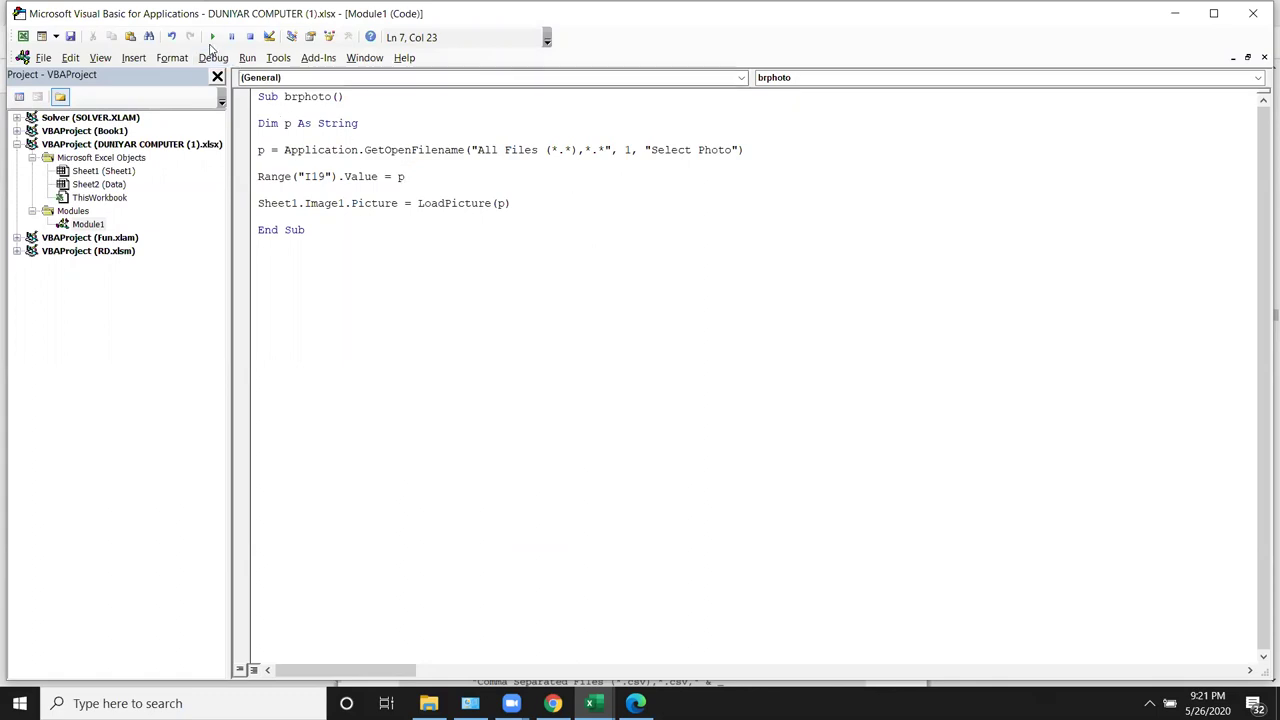
Step: Run brphoto to test Select Photo, browse to Pictures, cancel, and end the error
left_click(212, 36)
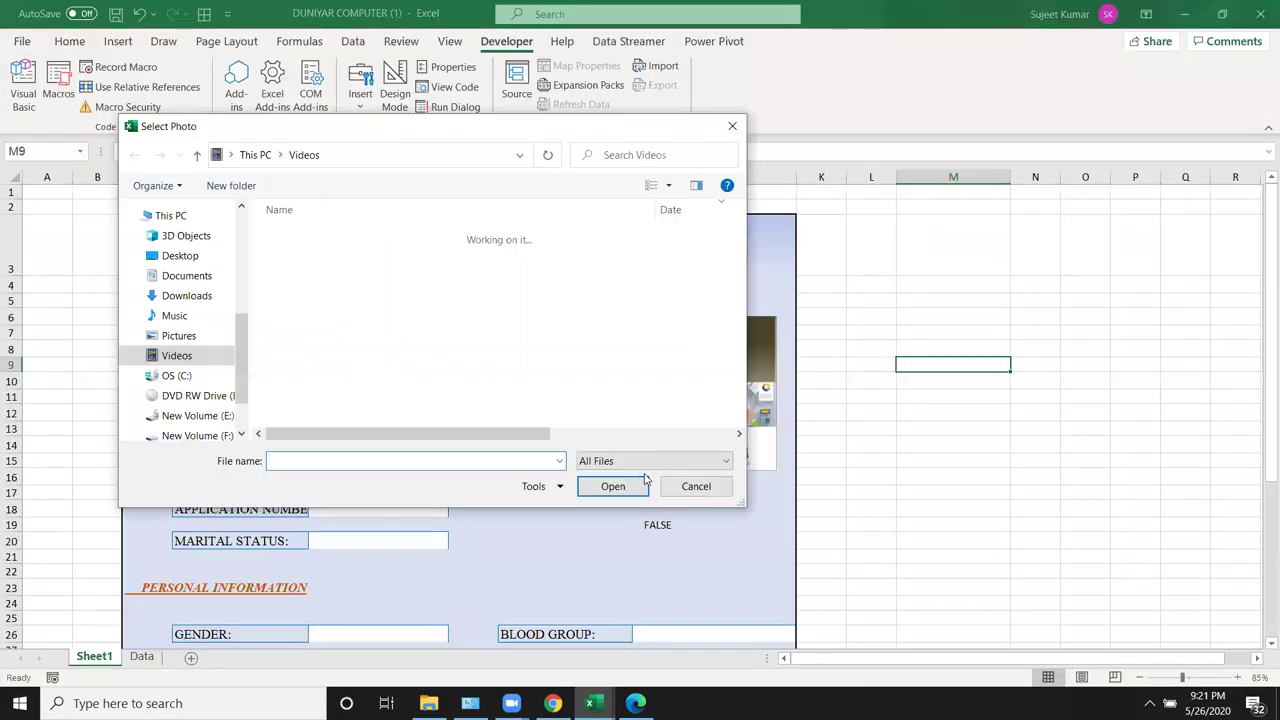
left_click(178, 335)
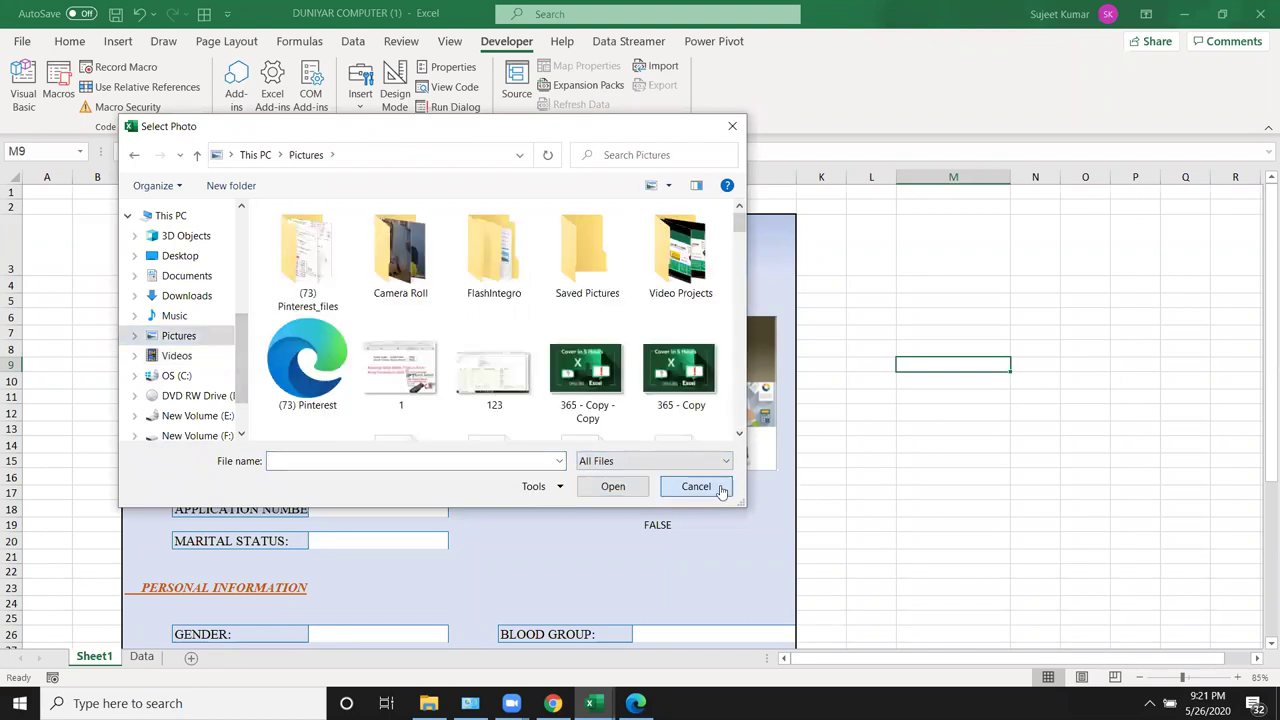
left_click(718, 486)
left_click(611, 323)
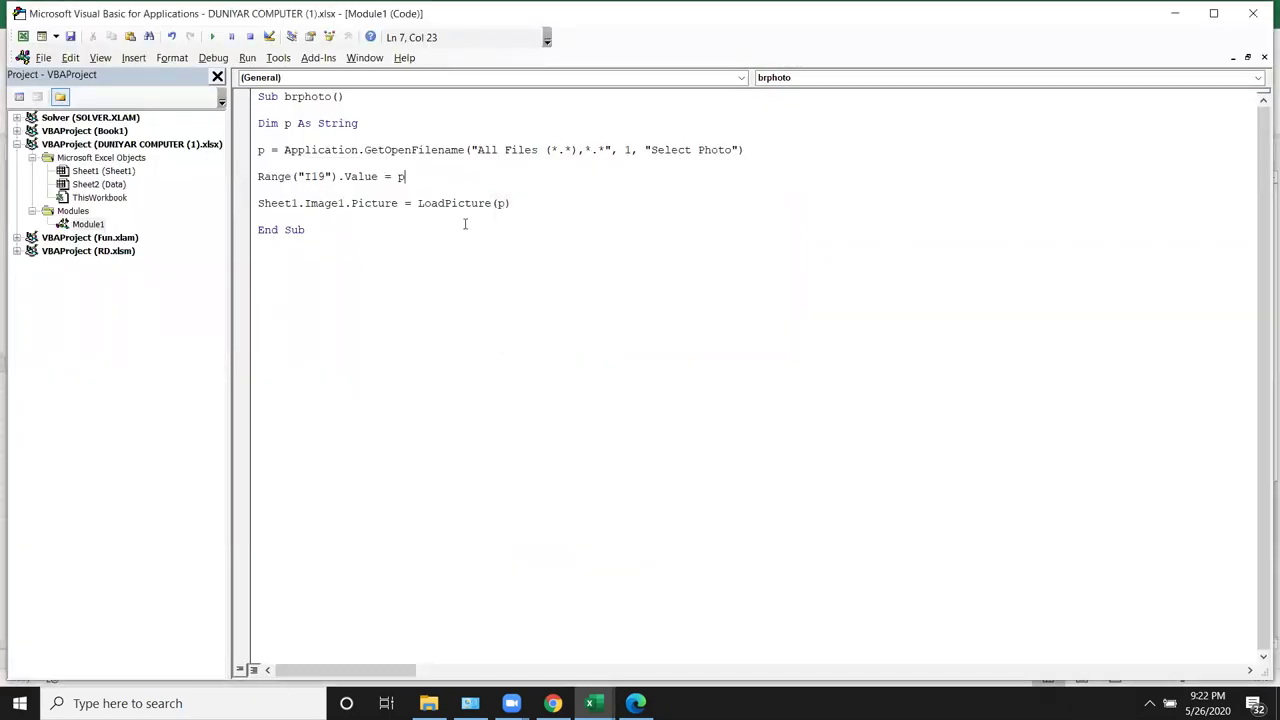
Step: Rename All to Photo and insert jpg into the *.* patterns, giving "Photo Files (*.jpg*),*.jpg*"
double_click(491, 150)
type("Photo")
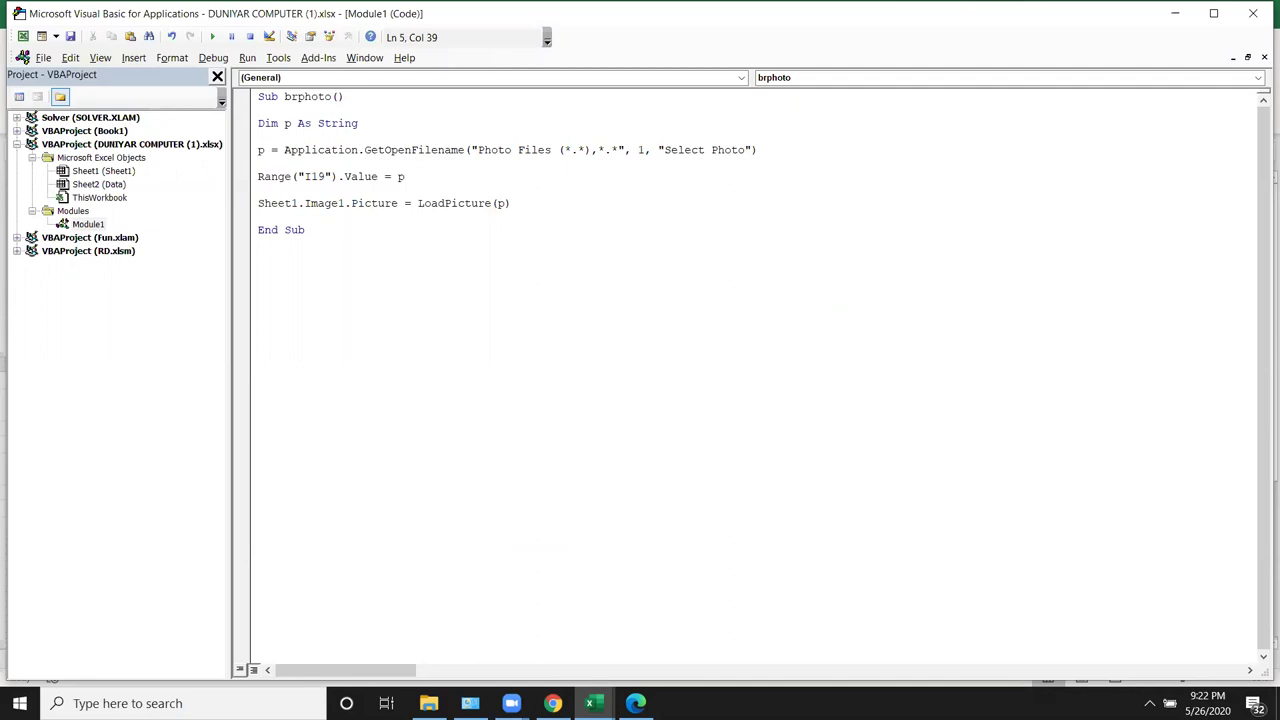
left_click(561, 177)
left_click(576, 150)
type("jp")
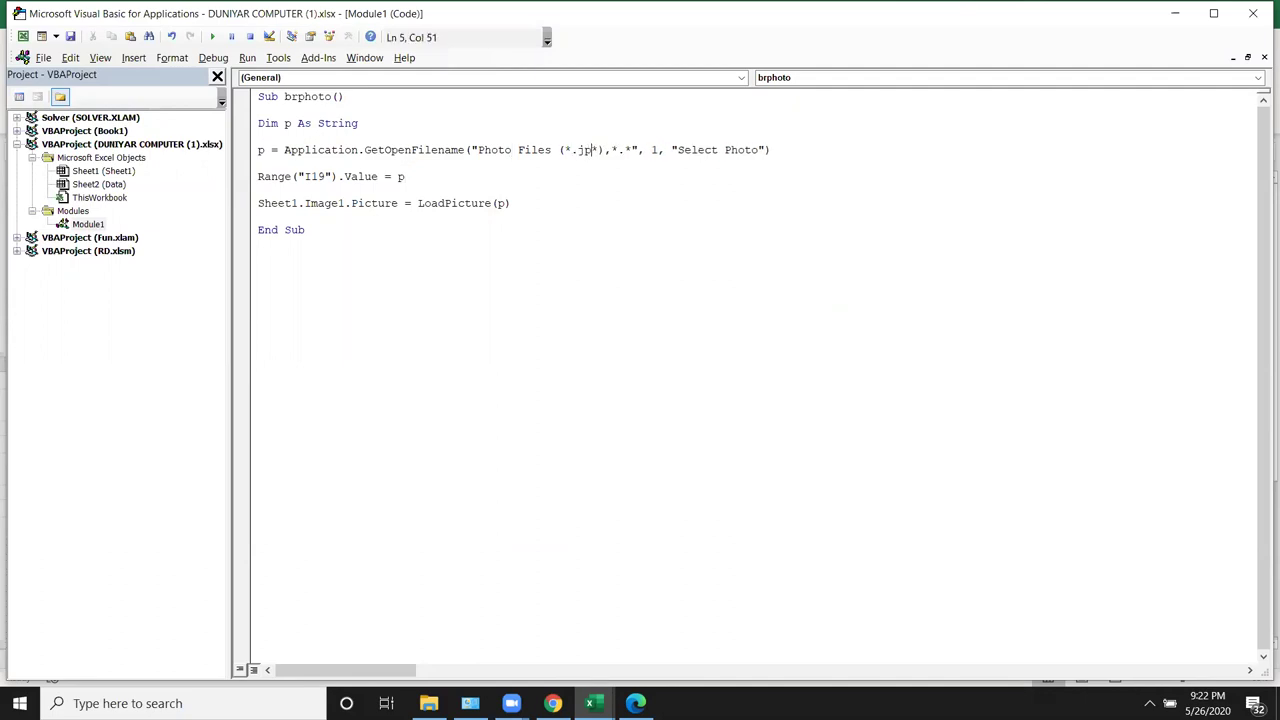
type("g")
left_click(631, 150)
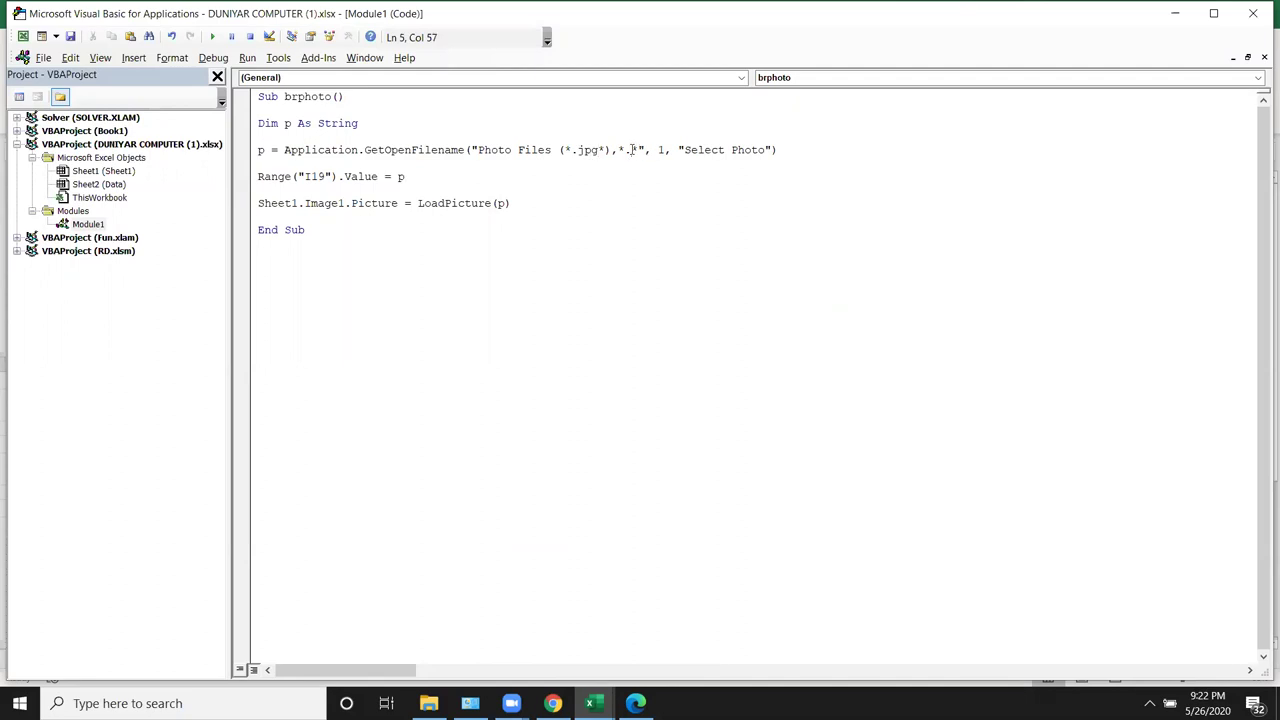
type("jpg")
left_click(445, 215)
left_click(412, 177)
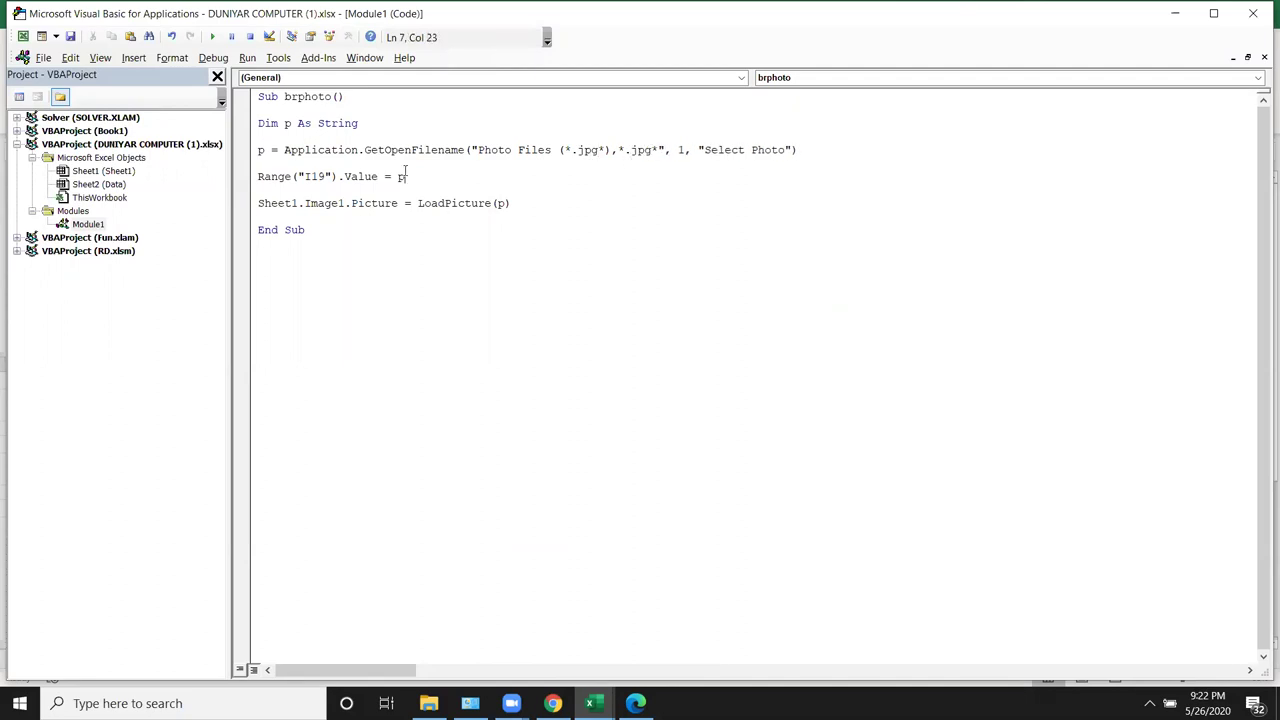
left_click(321, 136)
left_click(215, 37)
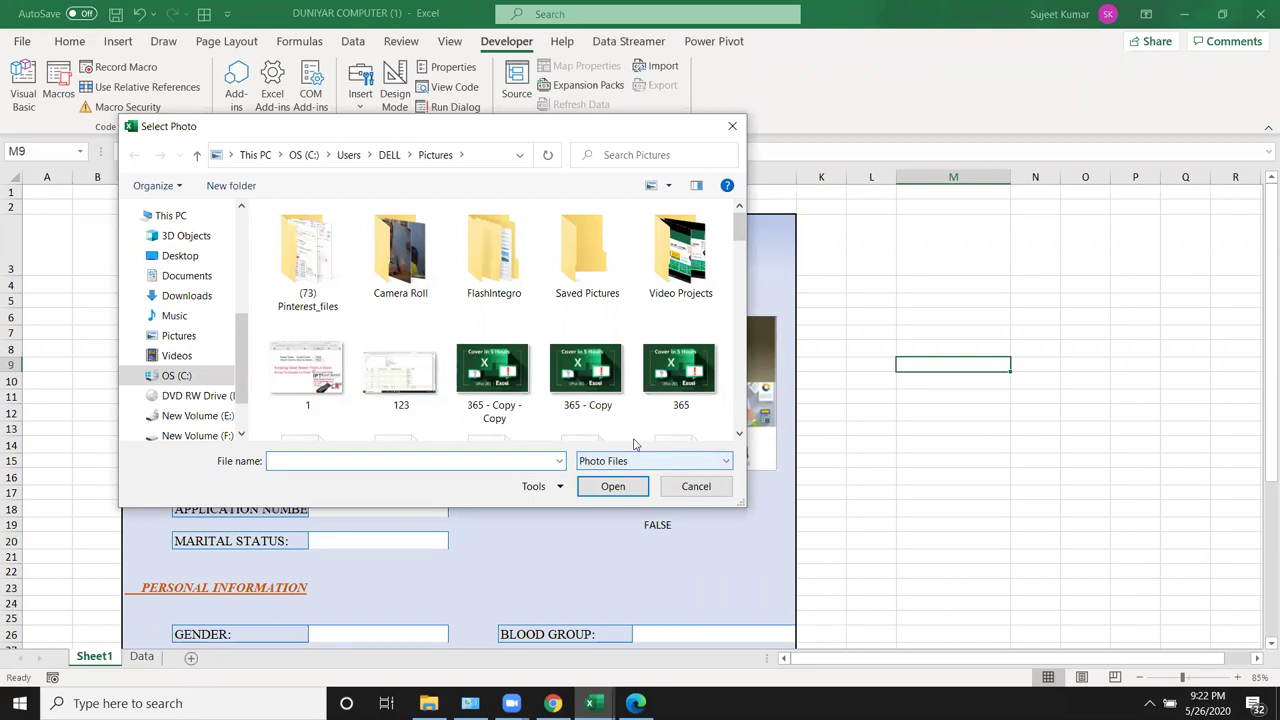
scroll(634, 437, "down", 3)
scroll(634, 437, "down", 3)
scroll(634, 437, "down", 3)
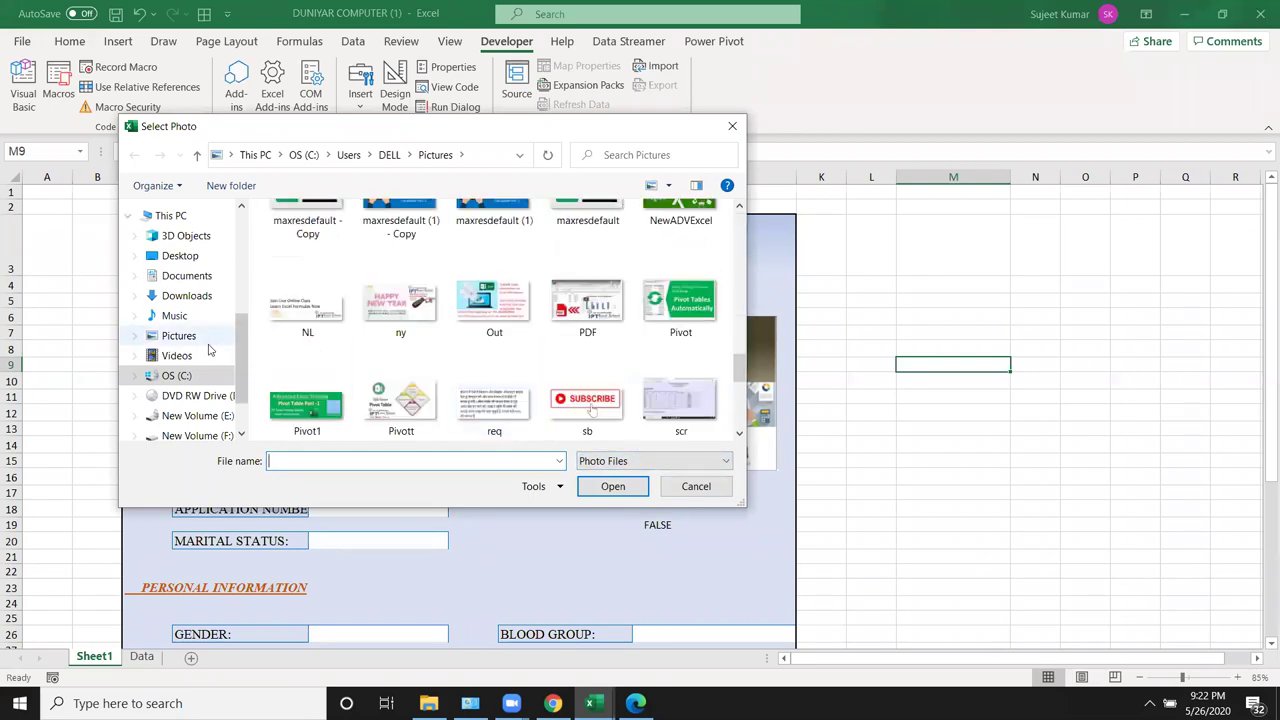
left_click(176, 355)
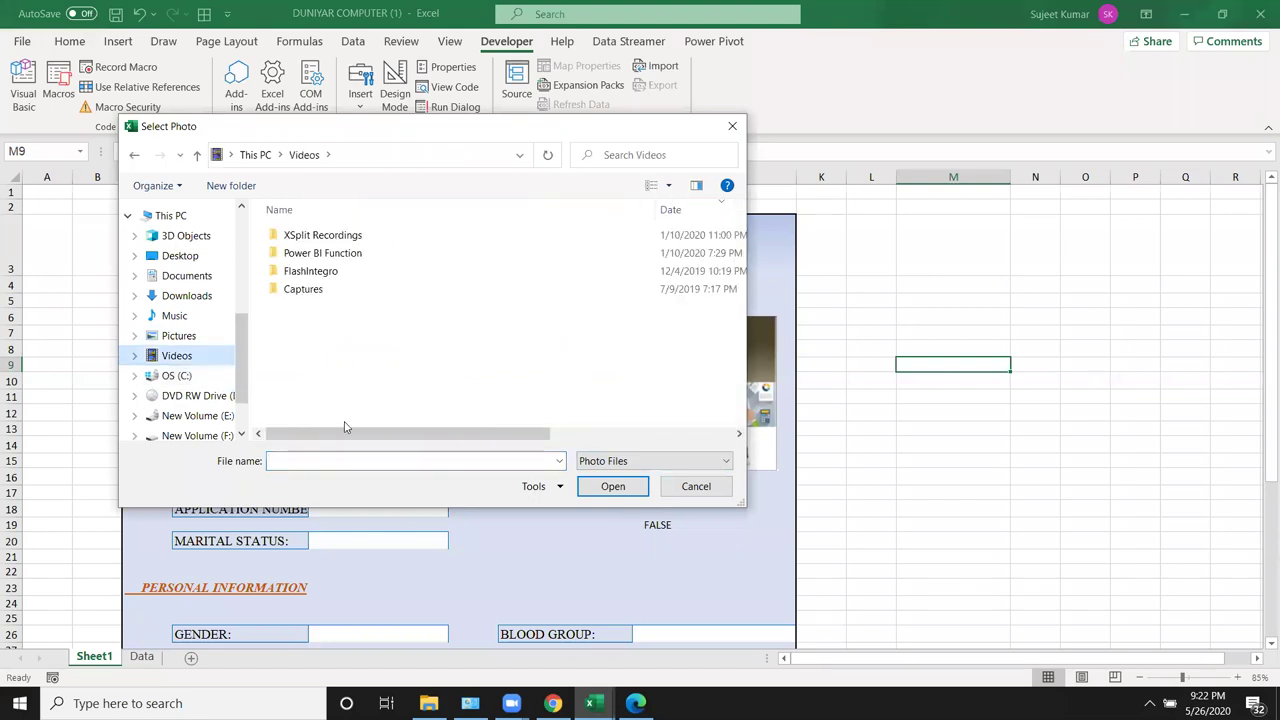
left_click(720, 490)
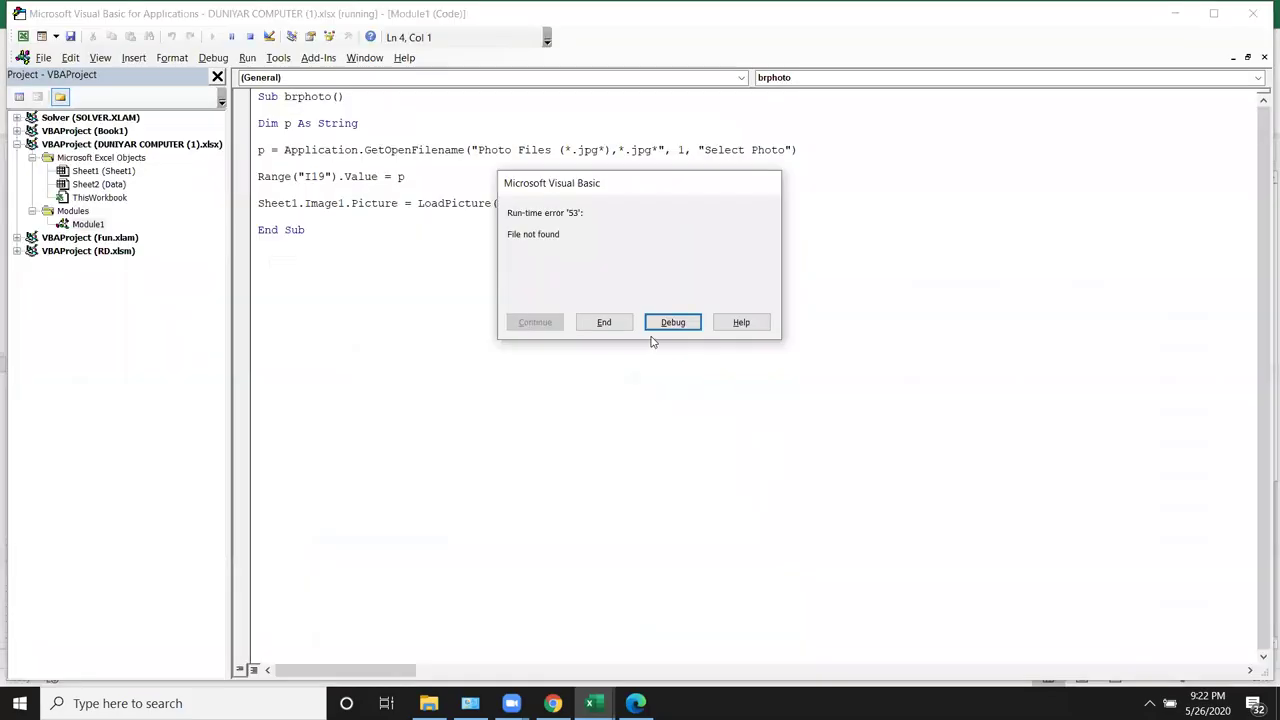
left_click(615, 322)
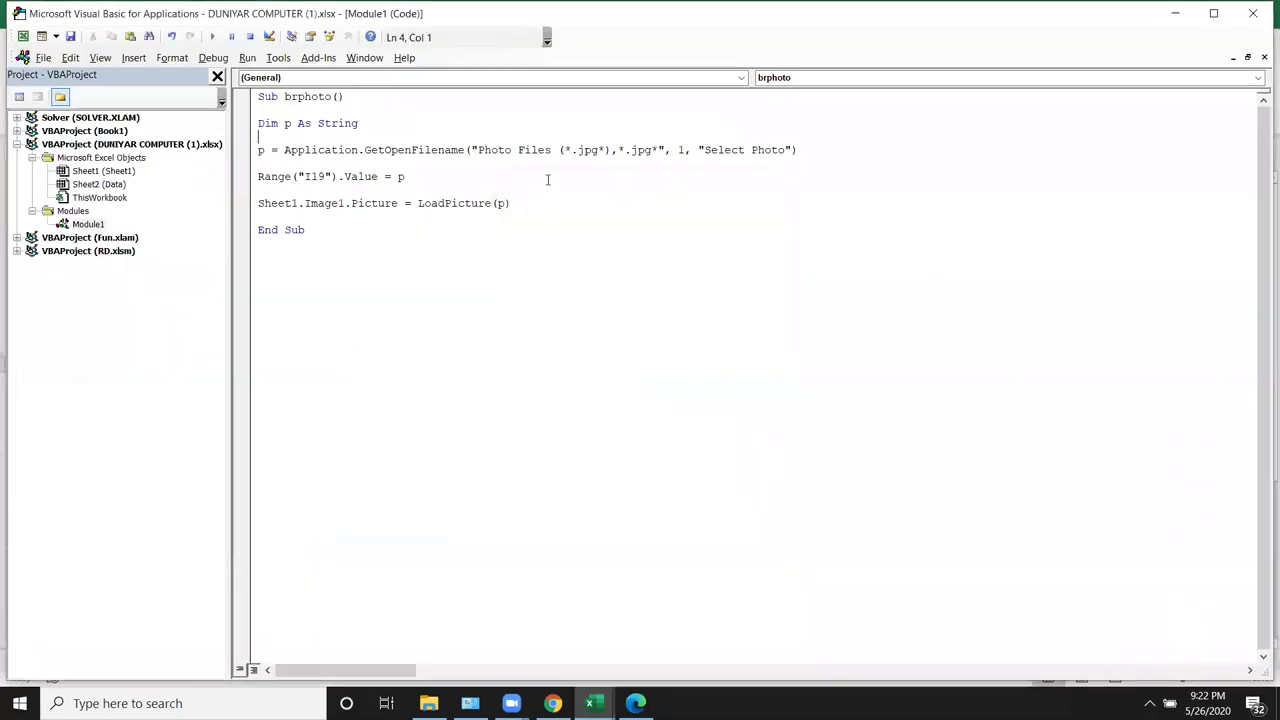
left_click(477, 150)
left_click_drag(477, 150, 550, 150)
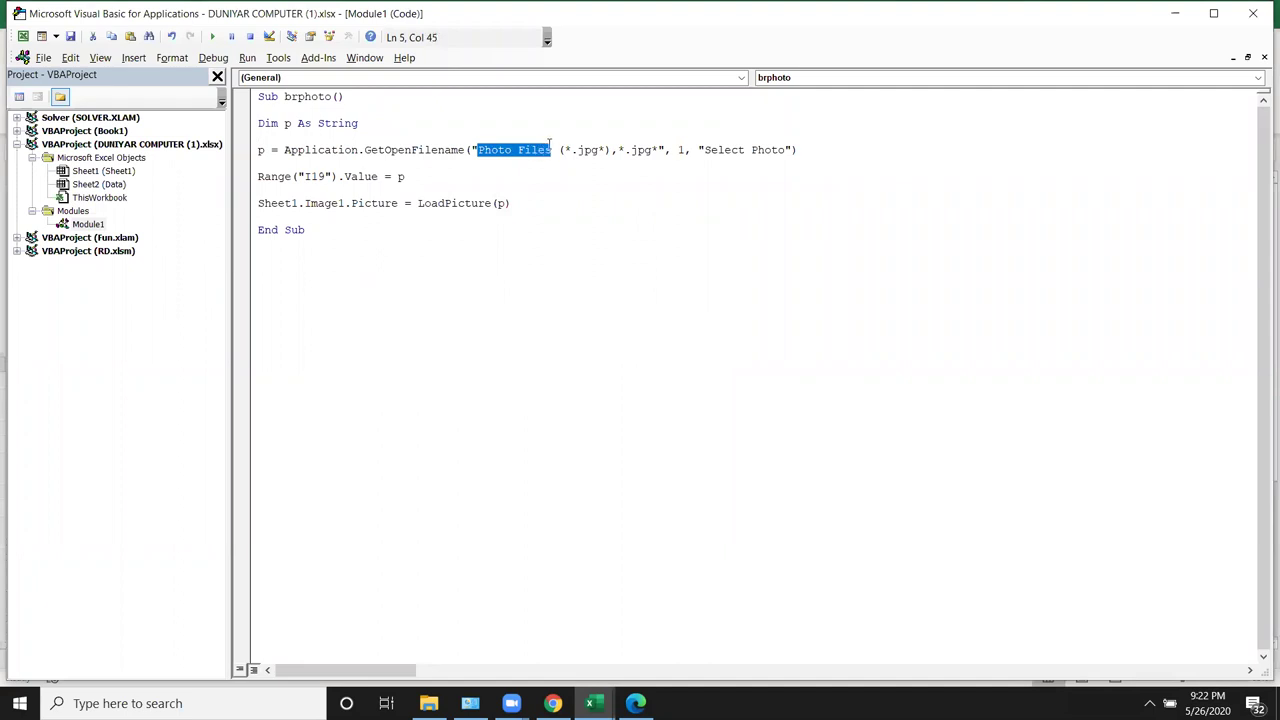
left_click(577, 150)
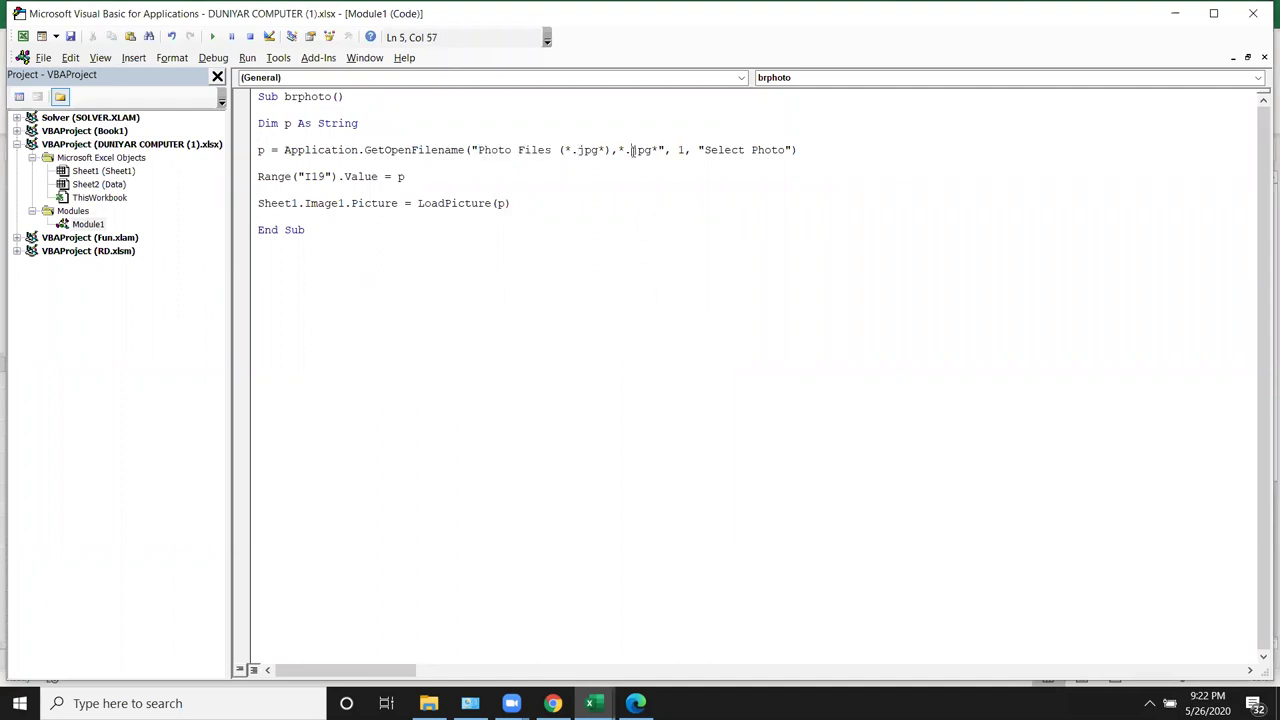
left_click_drag(611, 150, 557, 150)
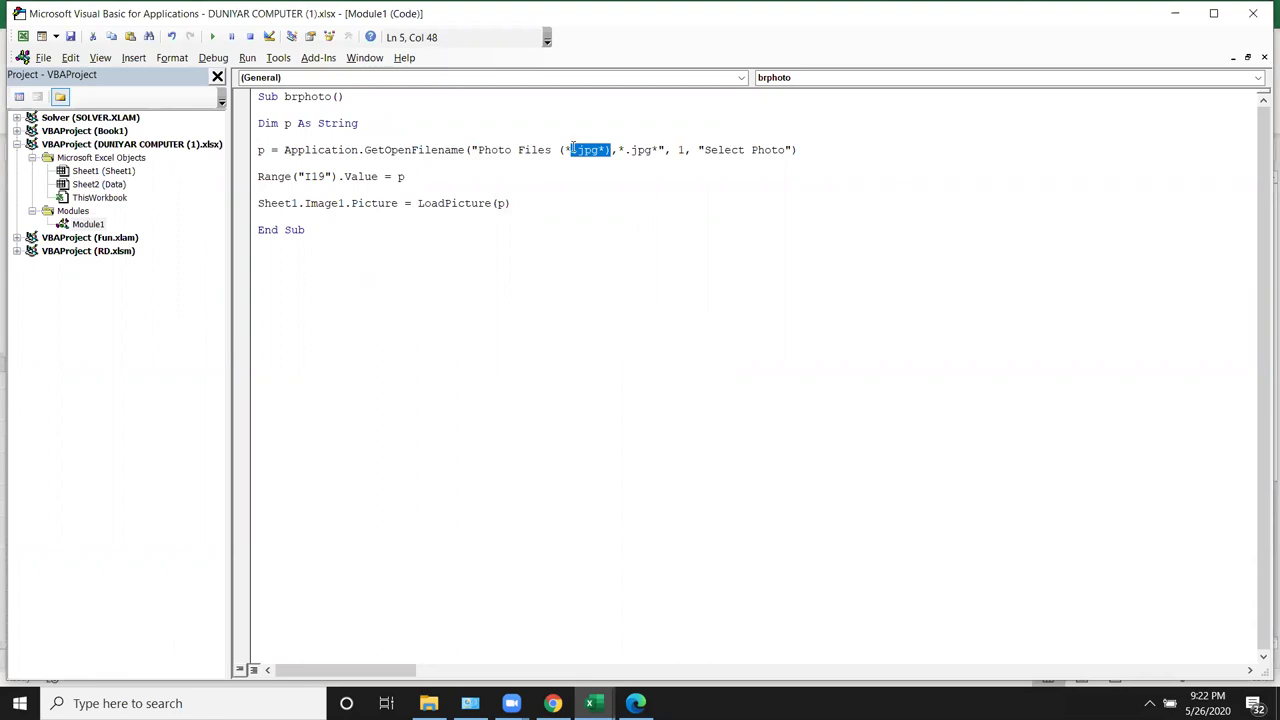
left_click(641, 152)
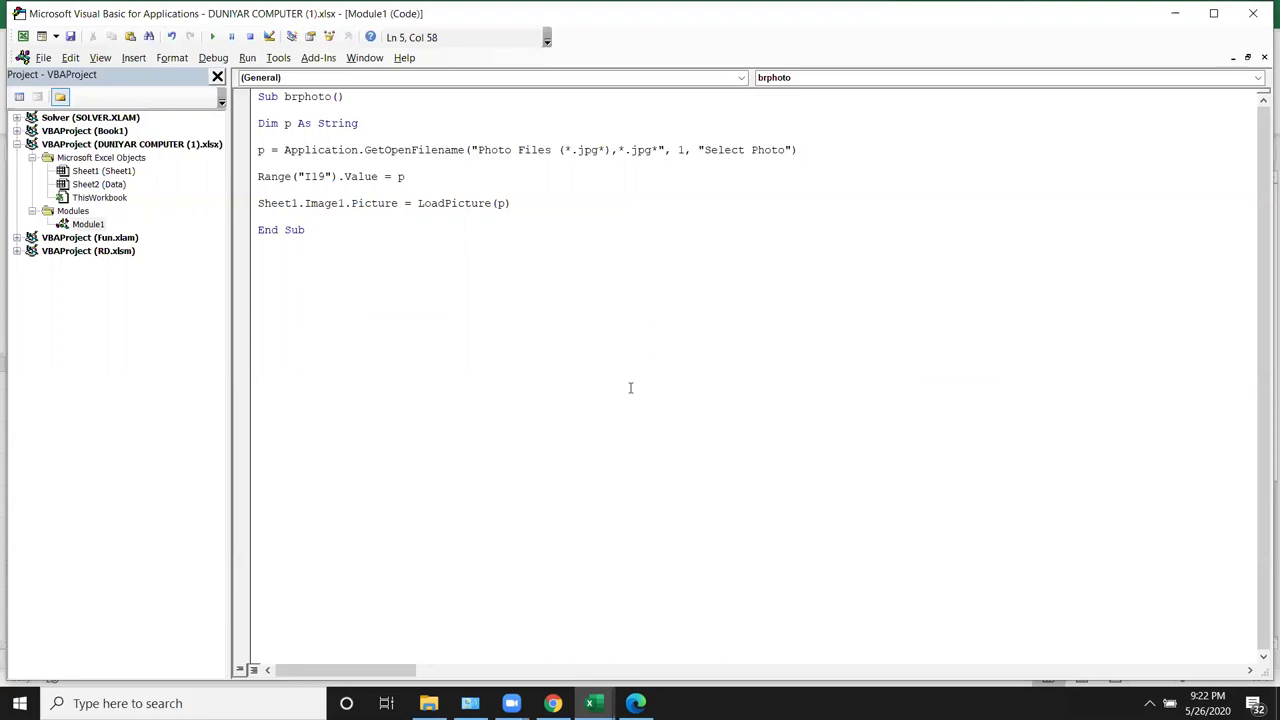
key("alt+F11")
key("alt+Tab")
key("Tab")
key("Tab")
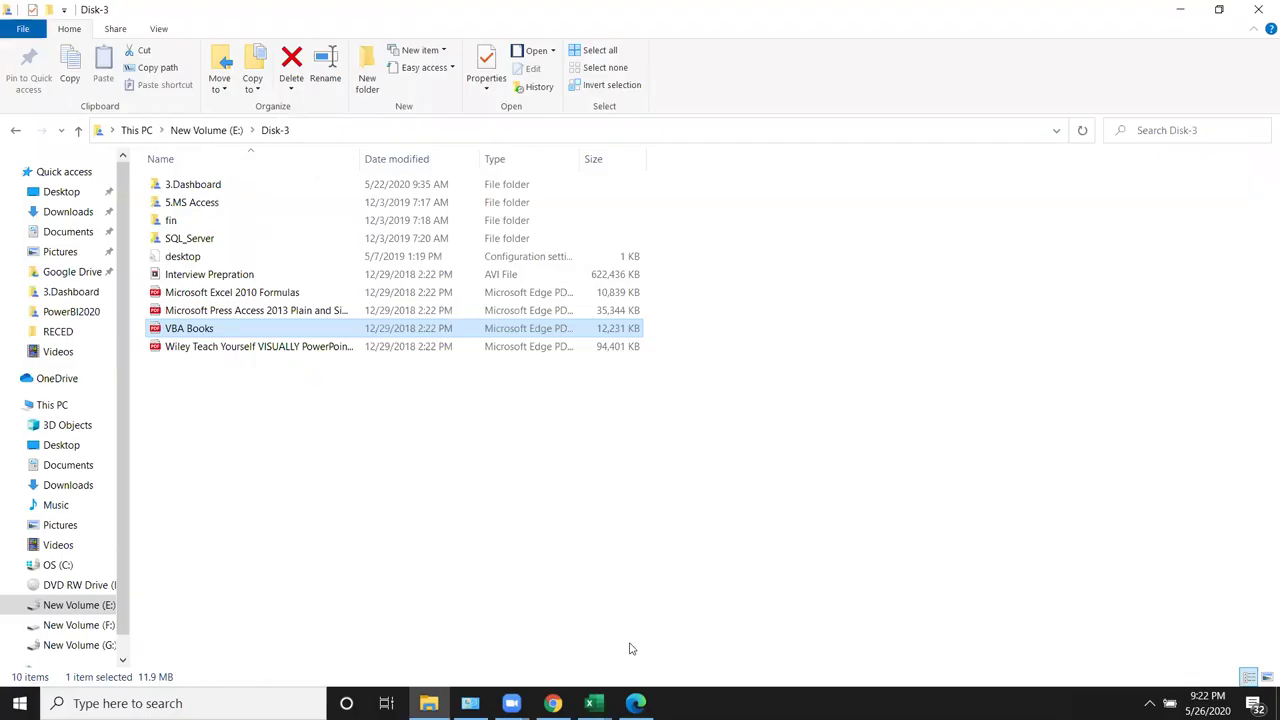
Step: Return to the VBA Books PDF at its page 436 FileFilter explanation
left_click(635, 703)
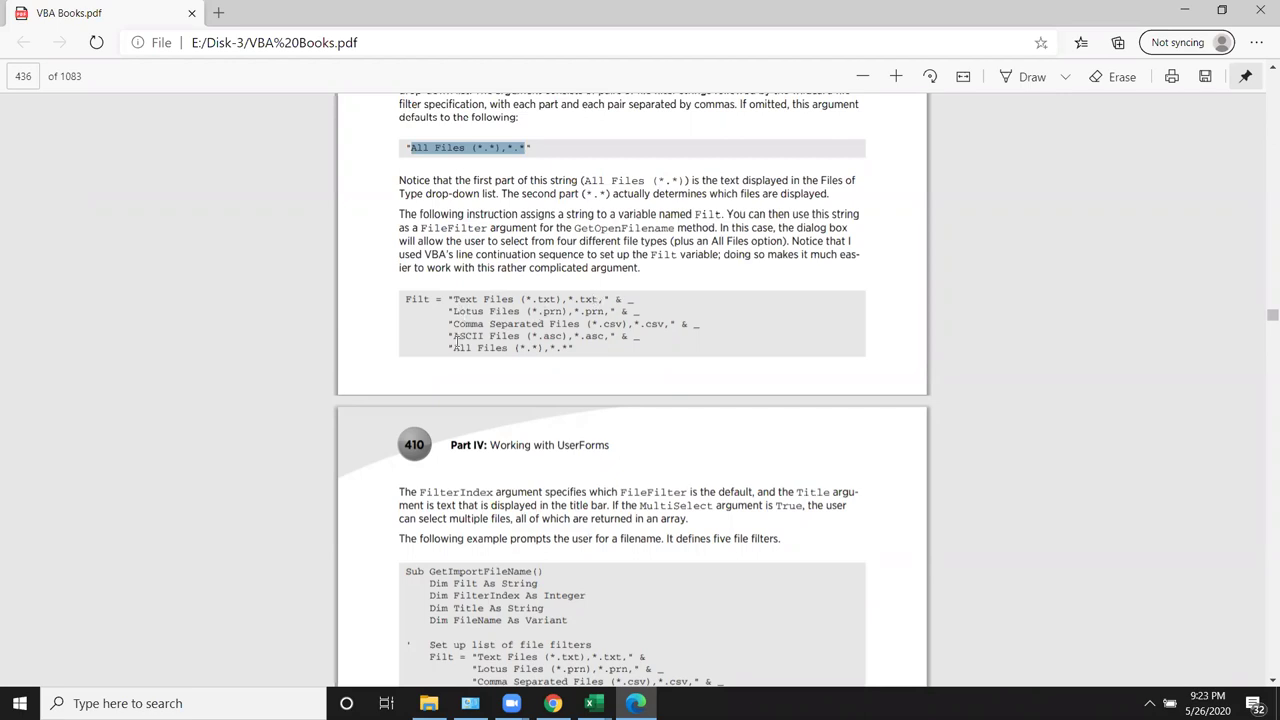
Step: Select the "All Files (*.*),*.*" filter text in the PDF example code and return to the VBA editor
left_click_drag(452, 346, 565, 354)
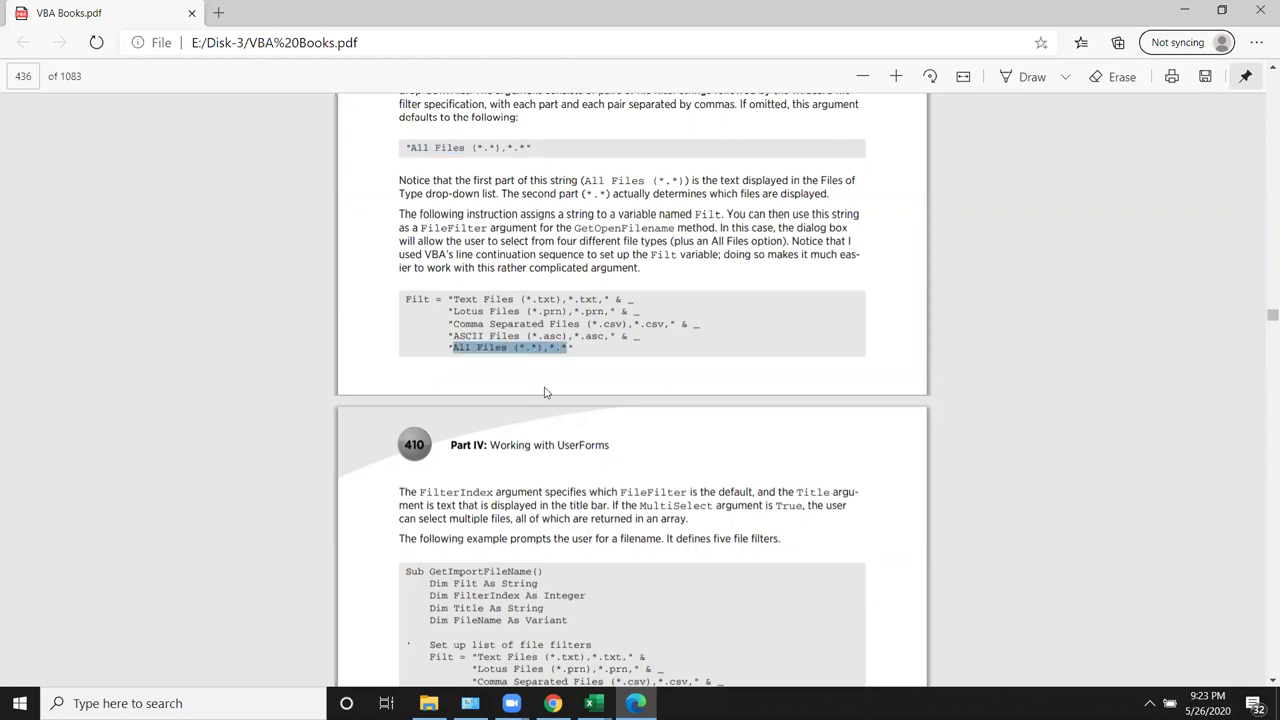
left_click(543, 402)
key("alt+Tab")
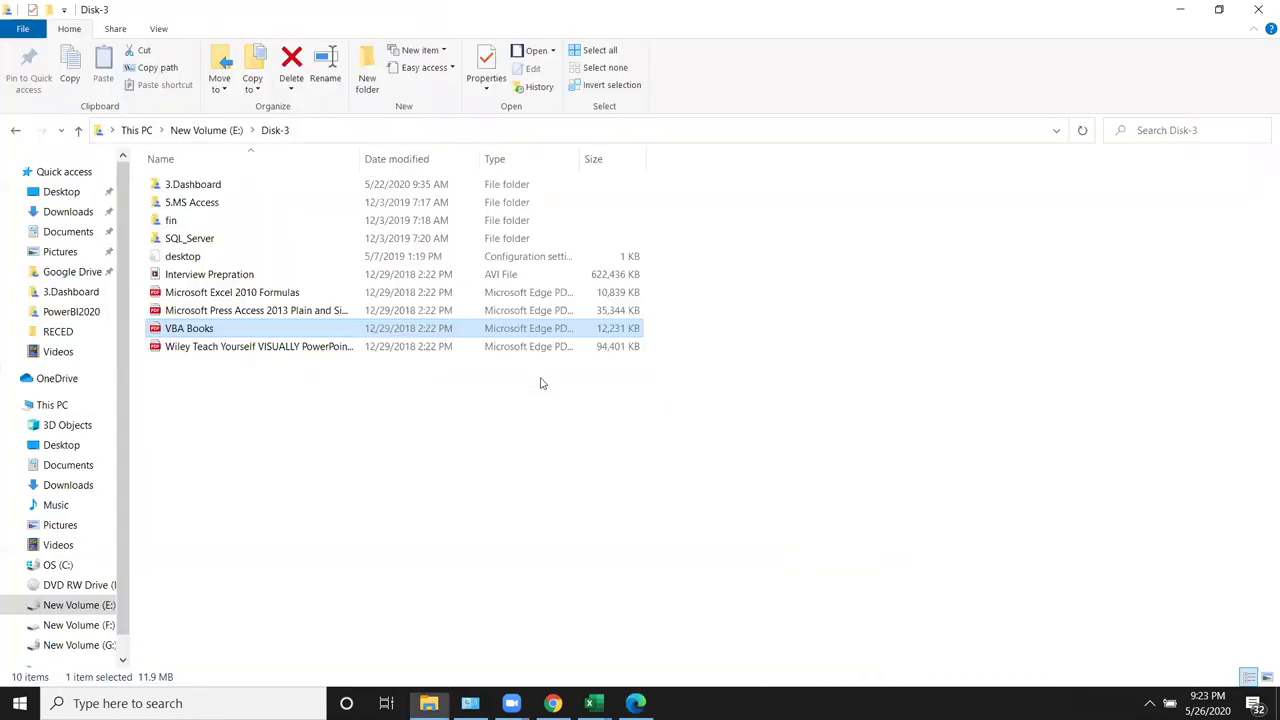
key("alt+Tab")
key("alt+Tab")
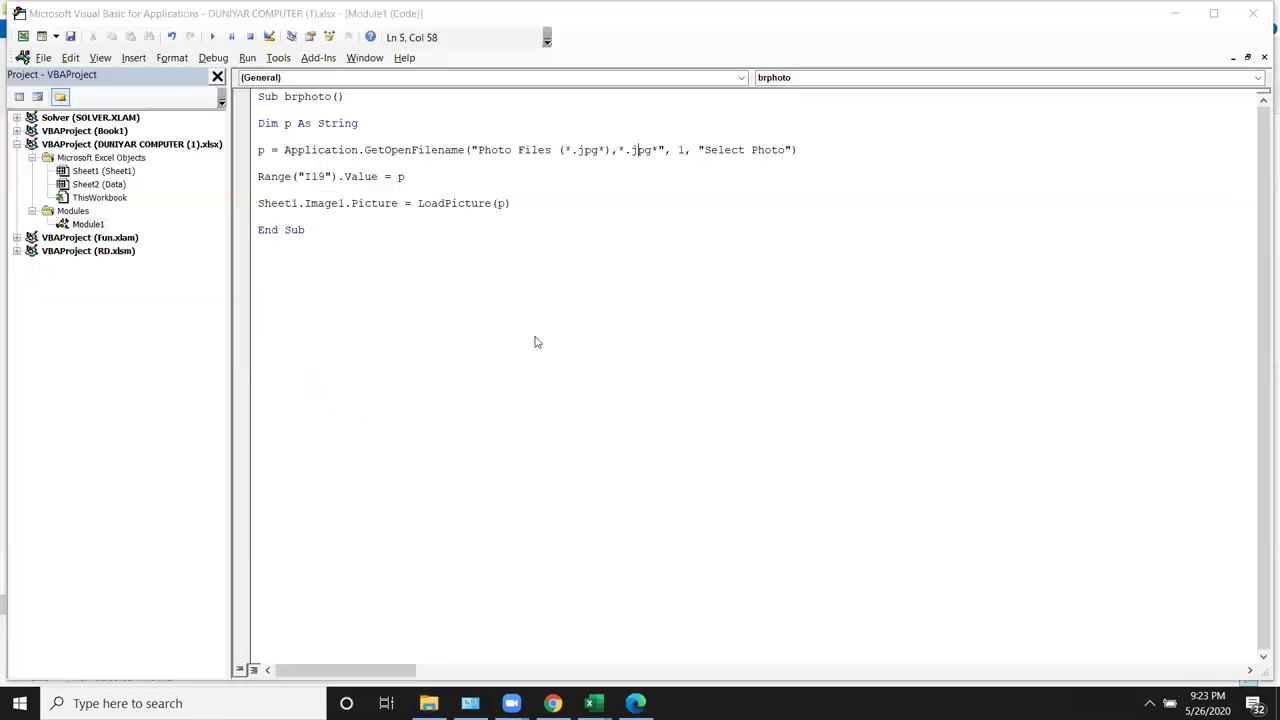
Step: Add a "PNG (*.png*),*.png*" filter after the jpg filter in GetOpenFilename and run brphoto
left_click(659, 150)
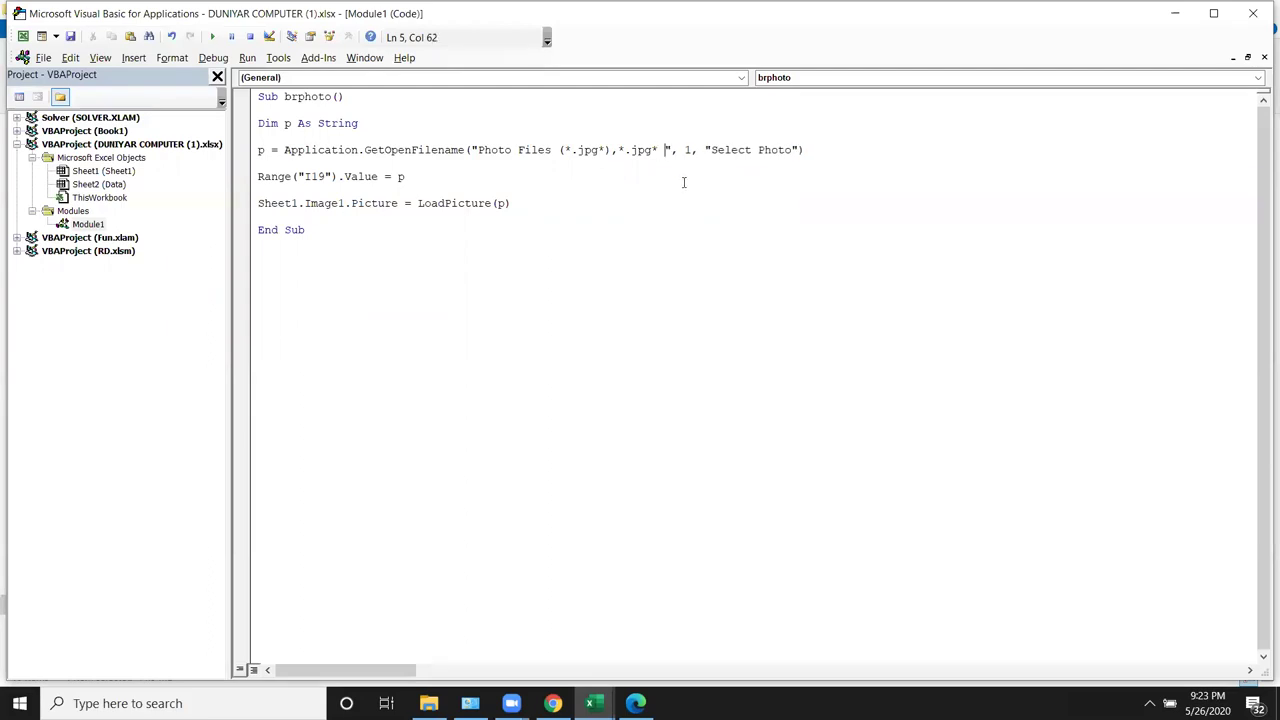
type(", ")
type("All Files (*.*),*.*")
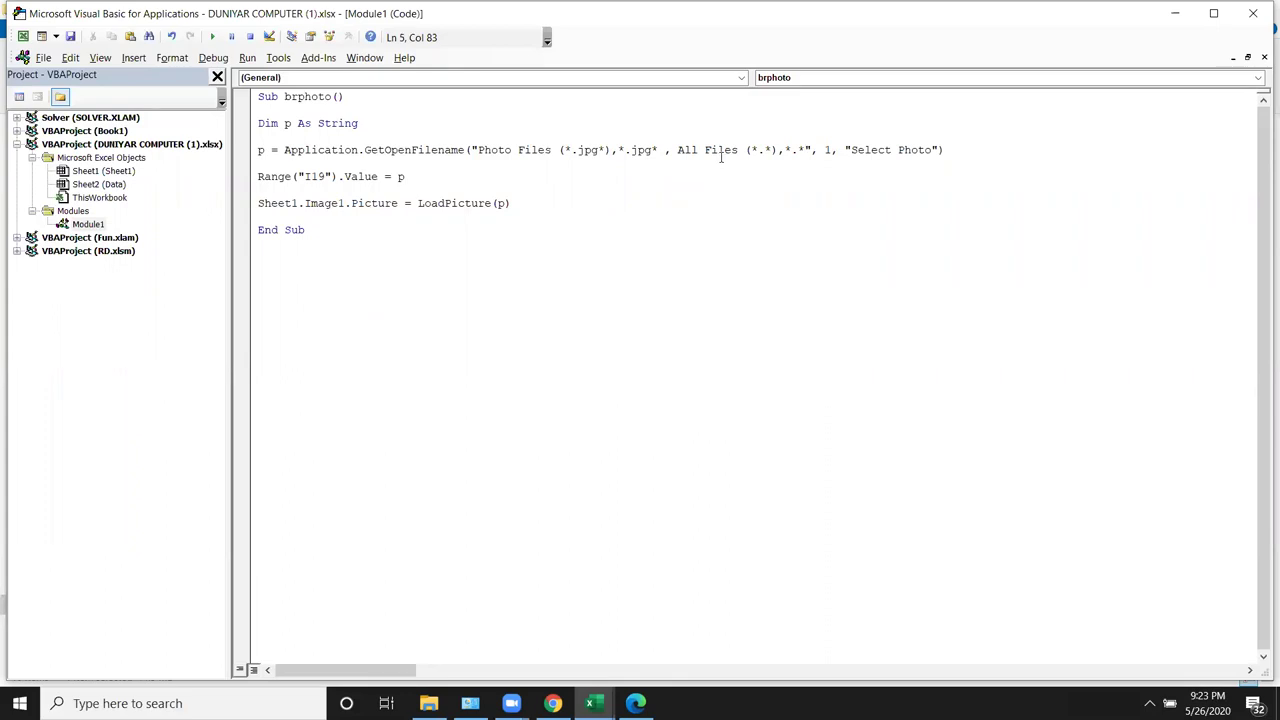
double_click(720, 150)
left_click(705, 150)
left_click_drag(678, 152, 740, 153)
type("PNG")
key("Right")
key("Right")
key("Right")
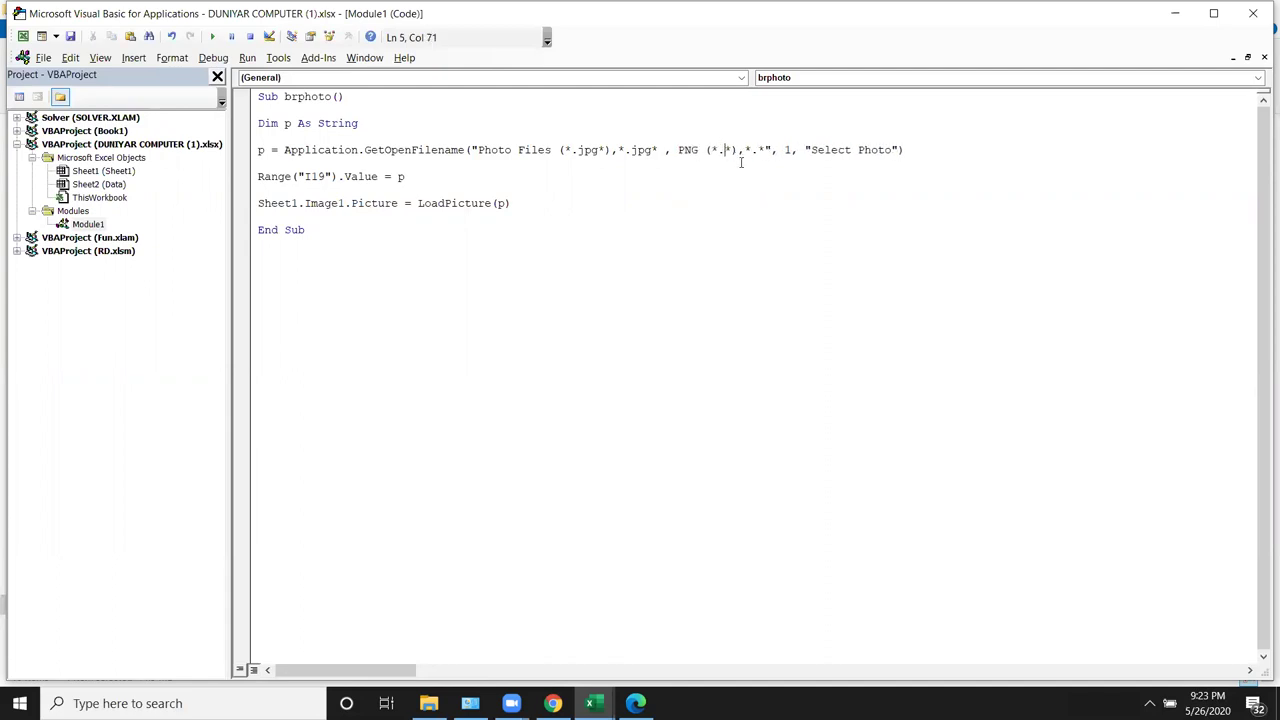
type("png")
type("png")
left_click(791, 215)
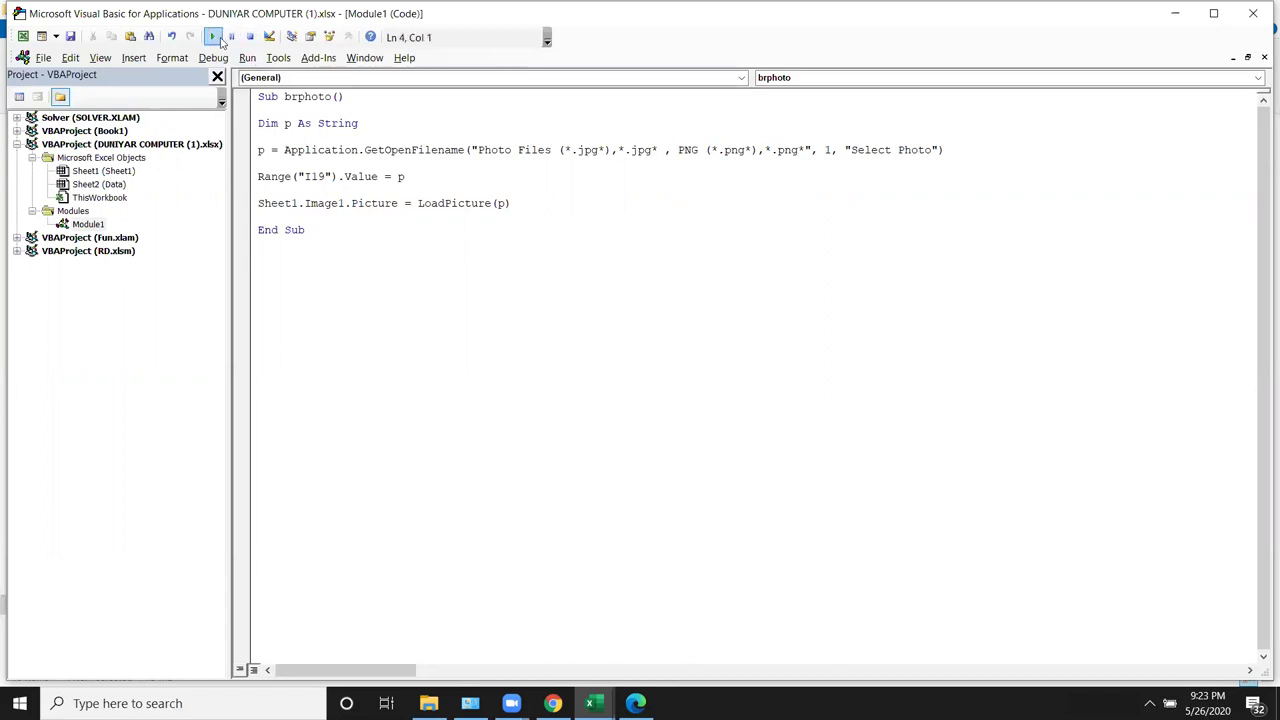
left_click(212, 37)
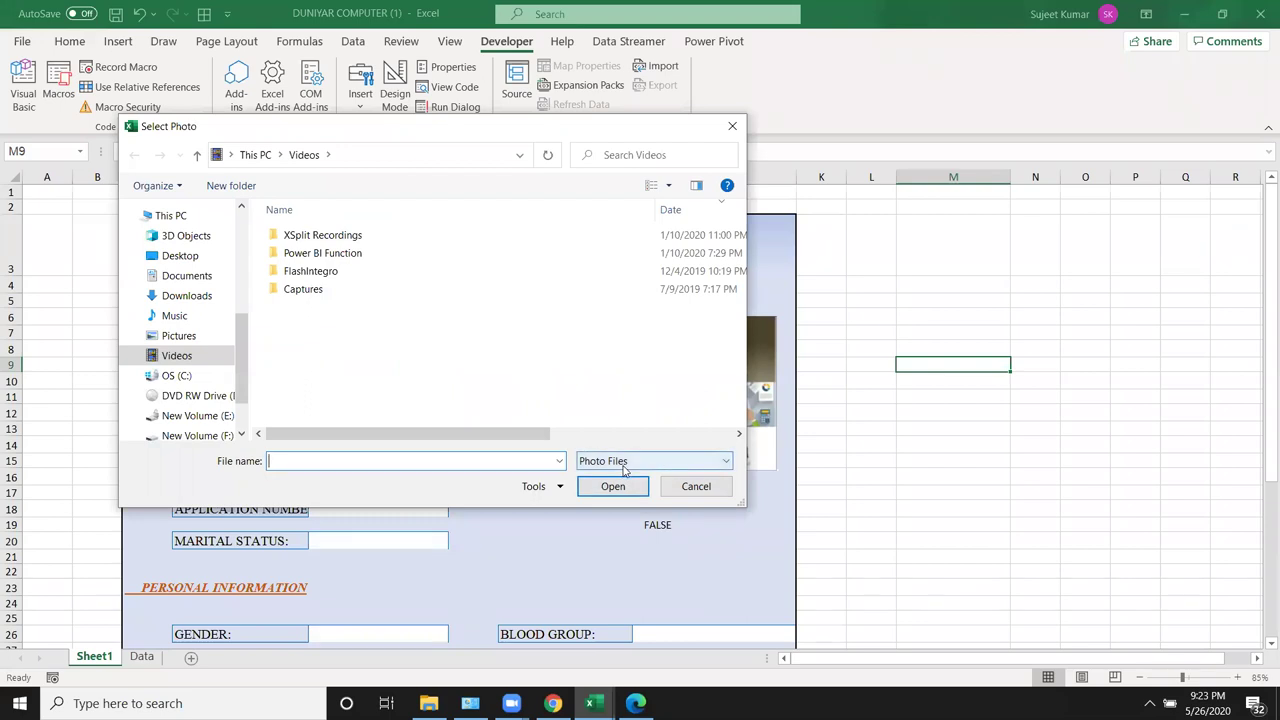
Step: Filter the Select Photo dialog to PNG files and browse the Pictures folder
left_click(624, 465)
left_click(626, 492)
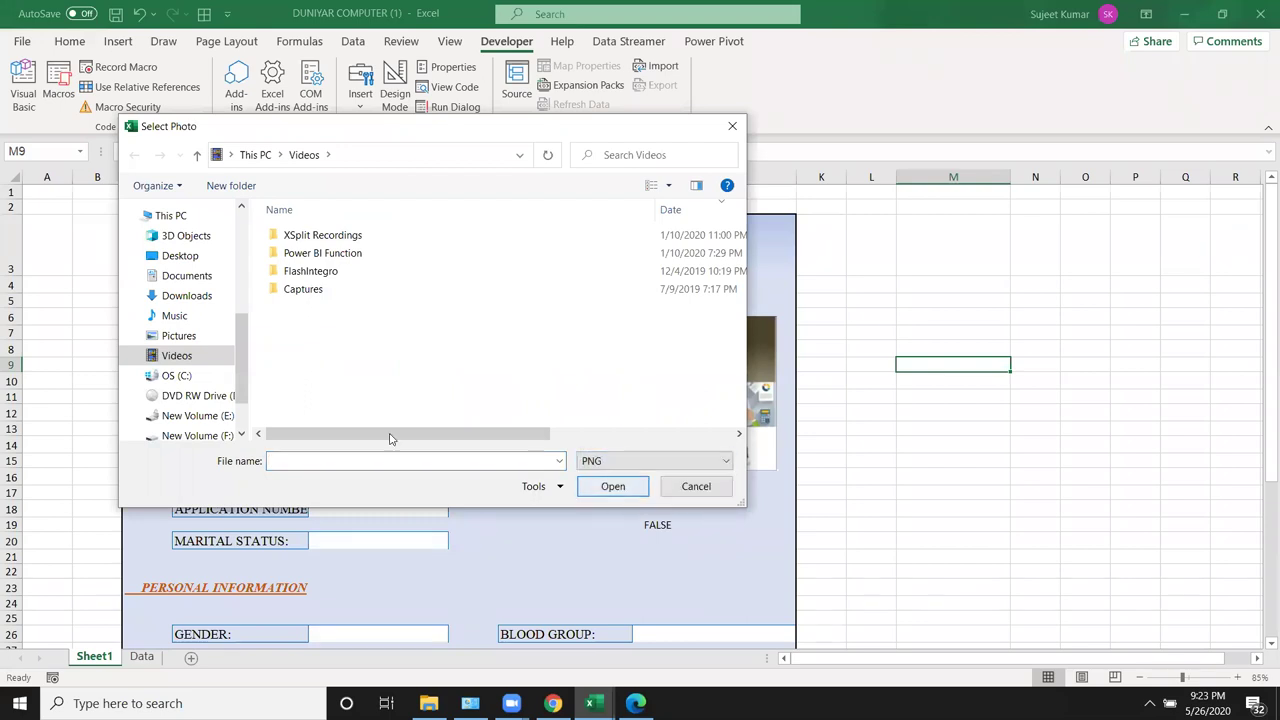
left_click(181, 340)
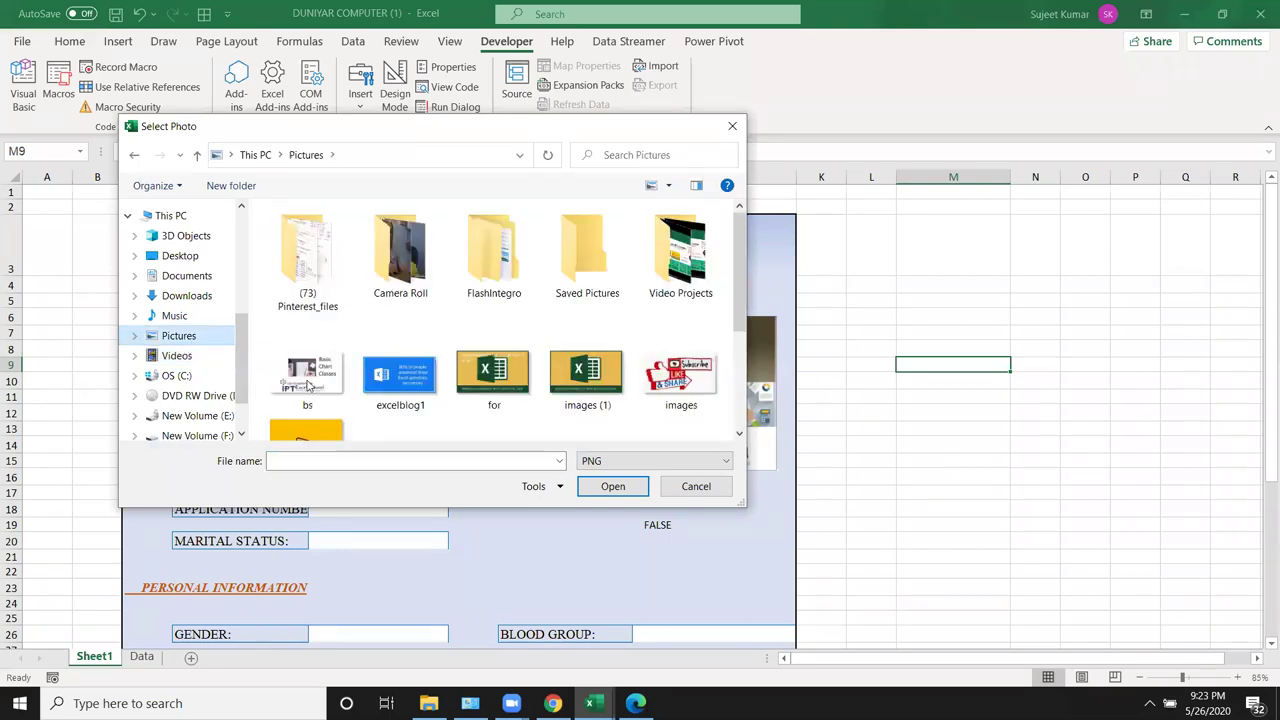
scroll(638, 408, "down", 3)
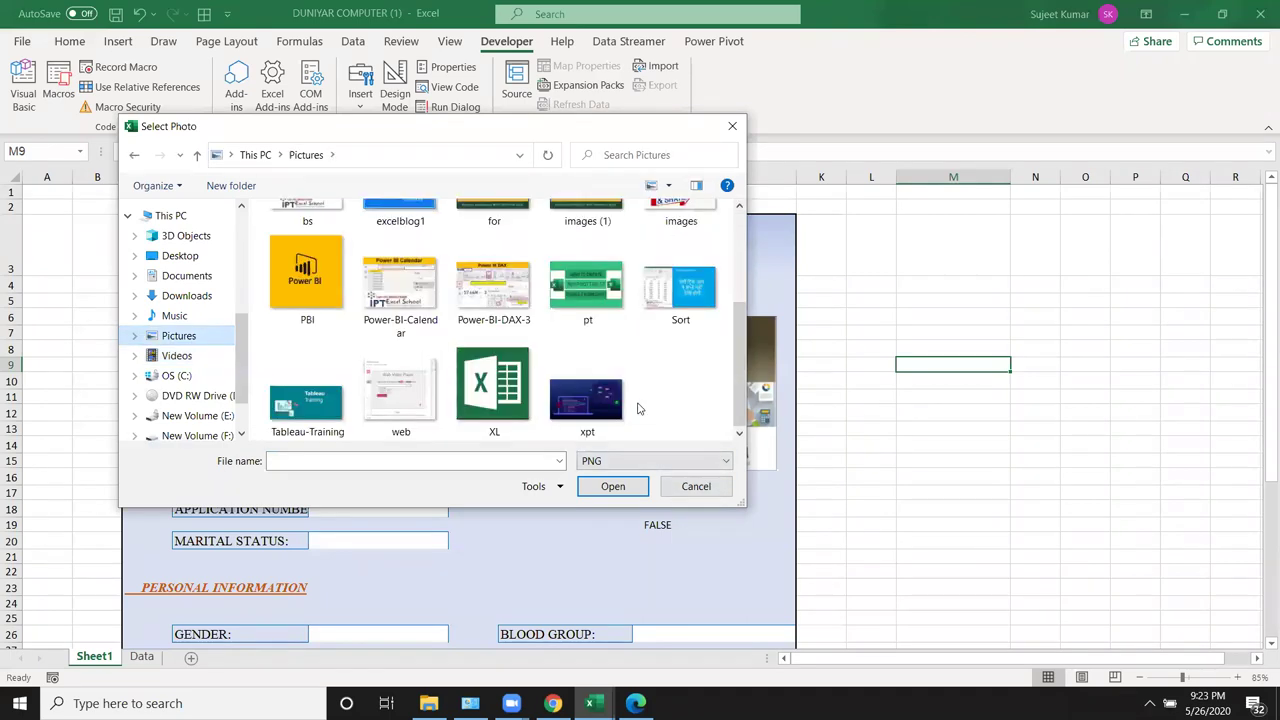
scroll(638, 400, "up", 5)
Step: Compare the Photo Files and PNG filters in Pictures, then cancel the dialog
left_click(632, 461)
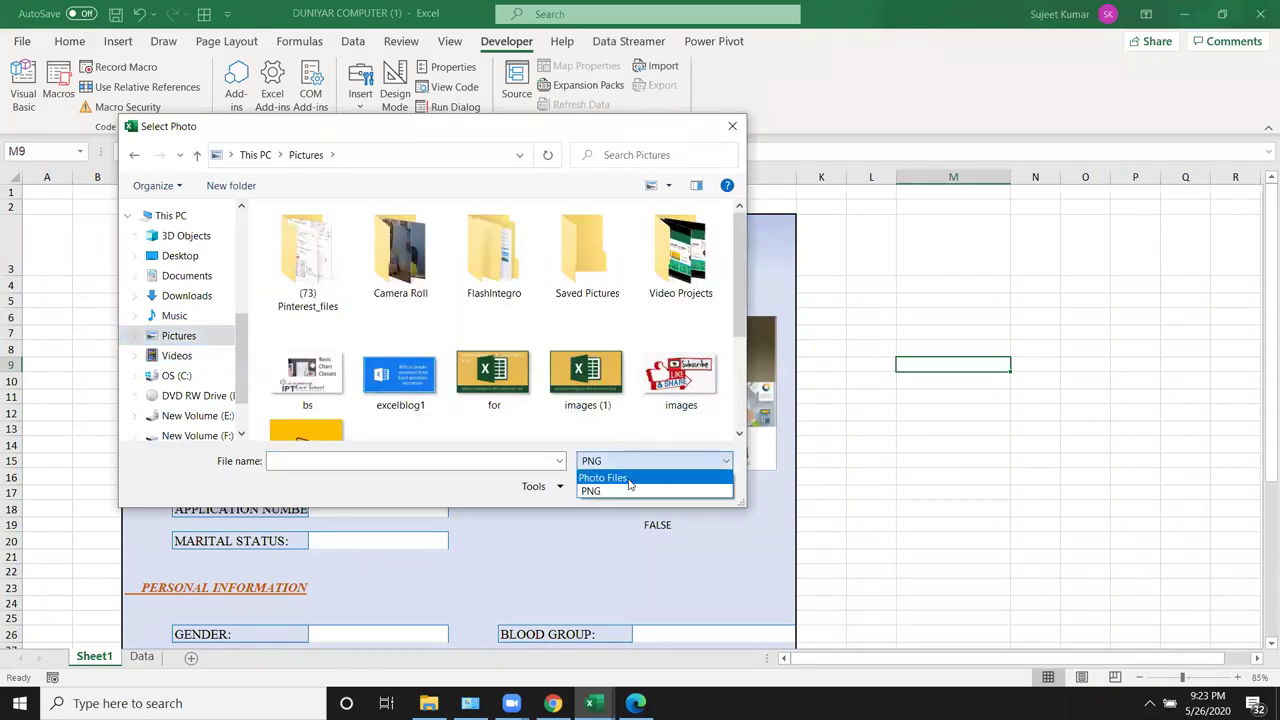
left_click(630, 479)
scroll(625, 440, "down", 2)
scroll(625, 440, "down", 1)
scroll(625, 445, "up", 3)
left_click(623, 459)
left_click(598, 489)
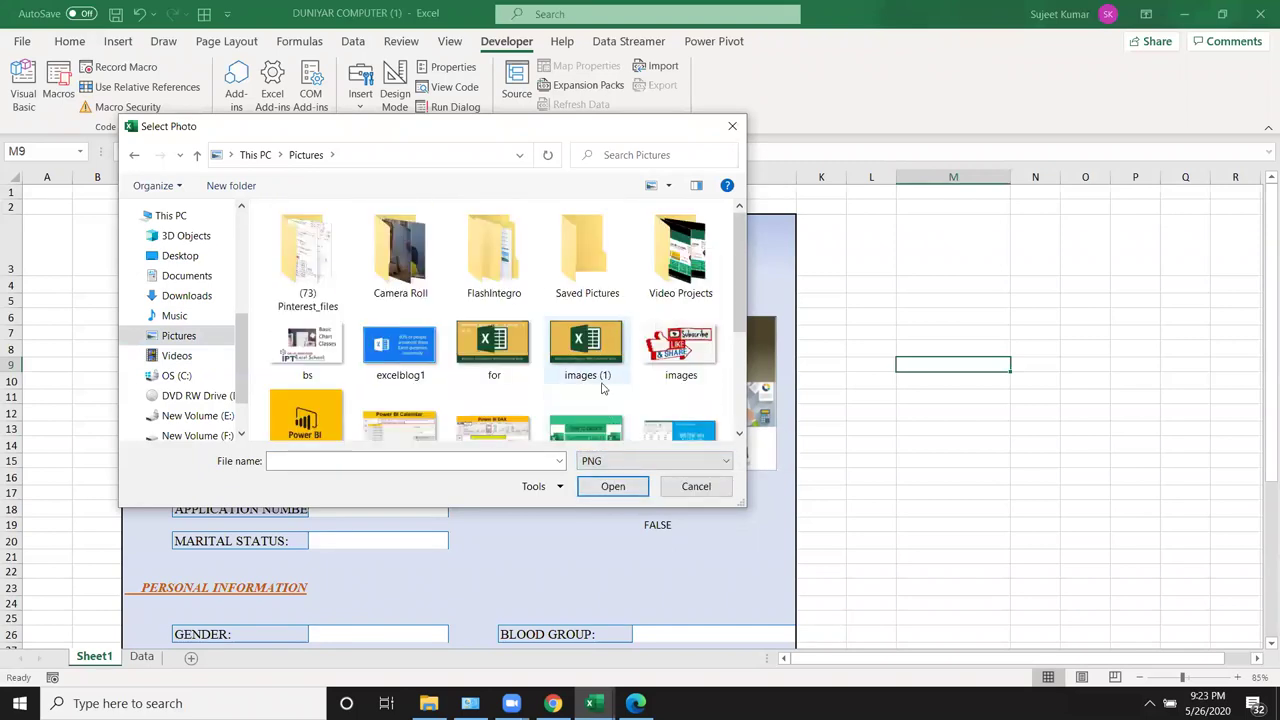
left_click(683, 498)
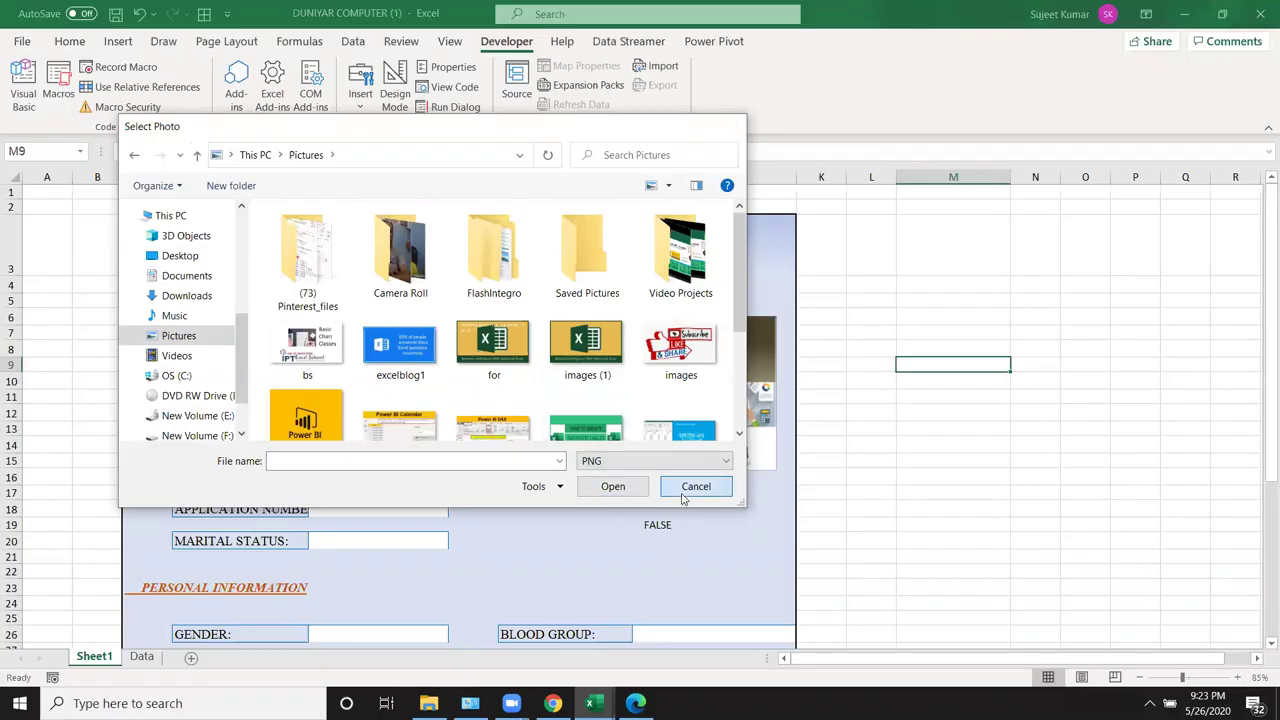
Step: End the stopped macro and append ", All Files (*.*),*.*" to the filter string
left_click(603, 326)
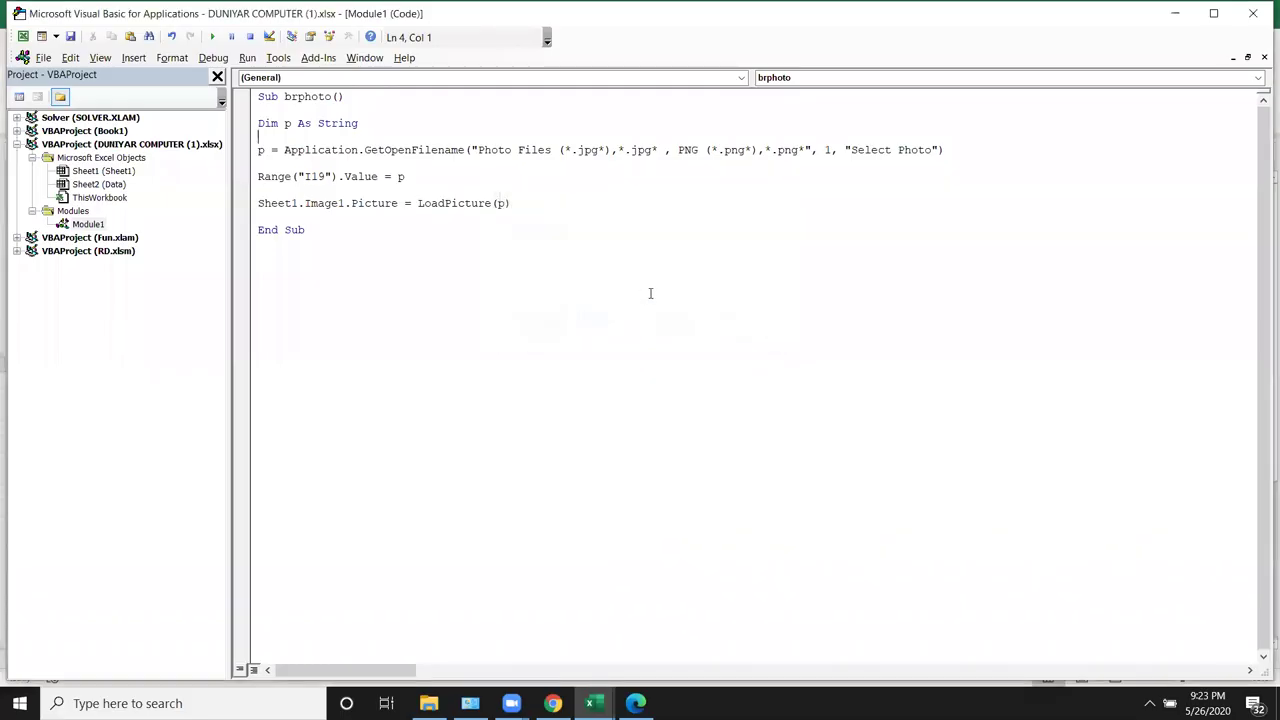
left_click(808, 148)
type(", ")
type("All Files (*.*),*.*")
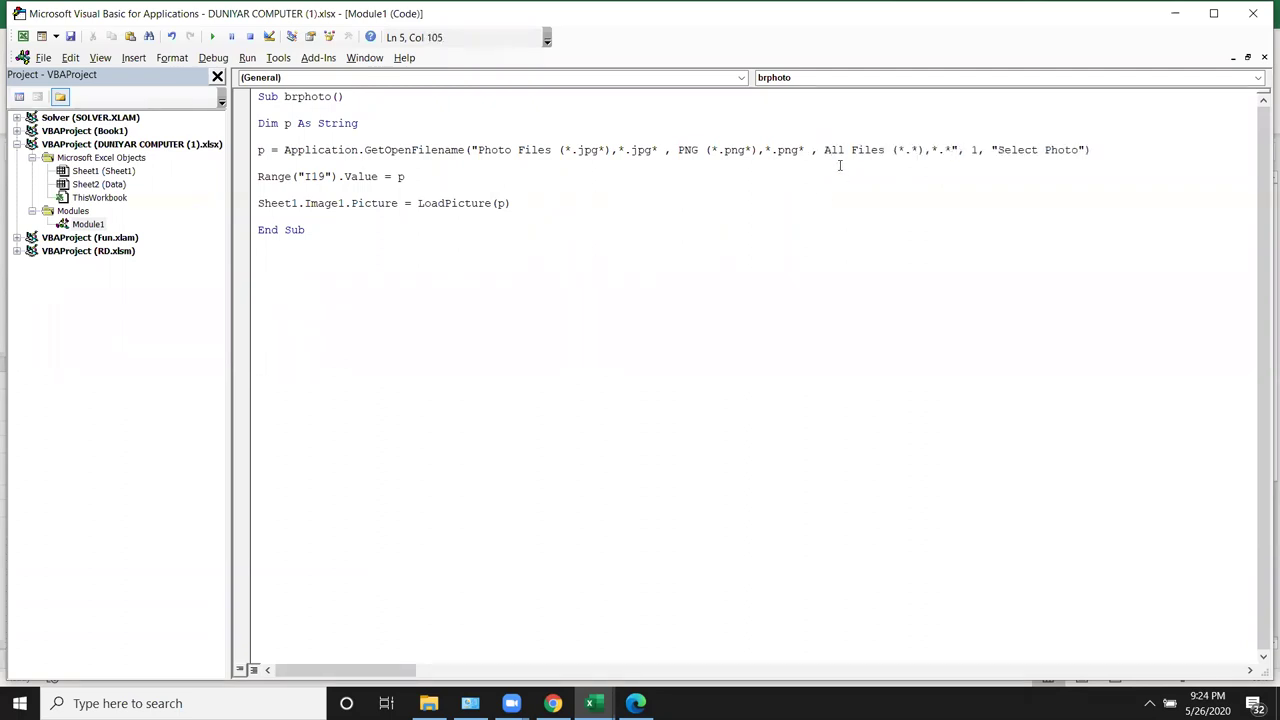
left_click(734, 217)
Step: Rerun brphoto, check the file-type list shows Photo Files, PNG and All Files, then cancel
left_click(208, 41)
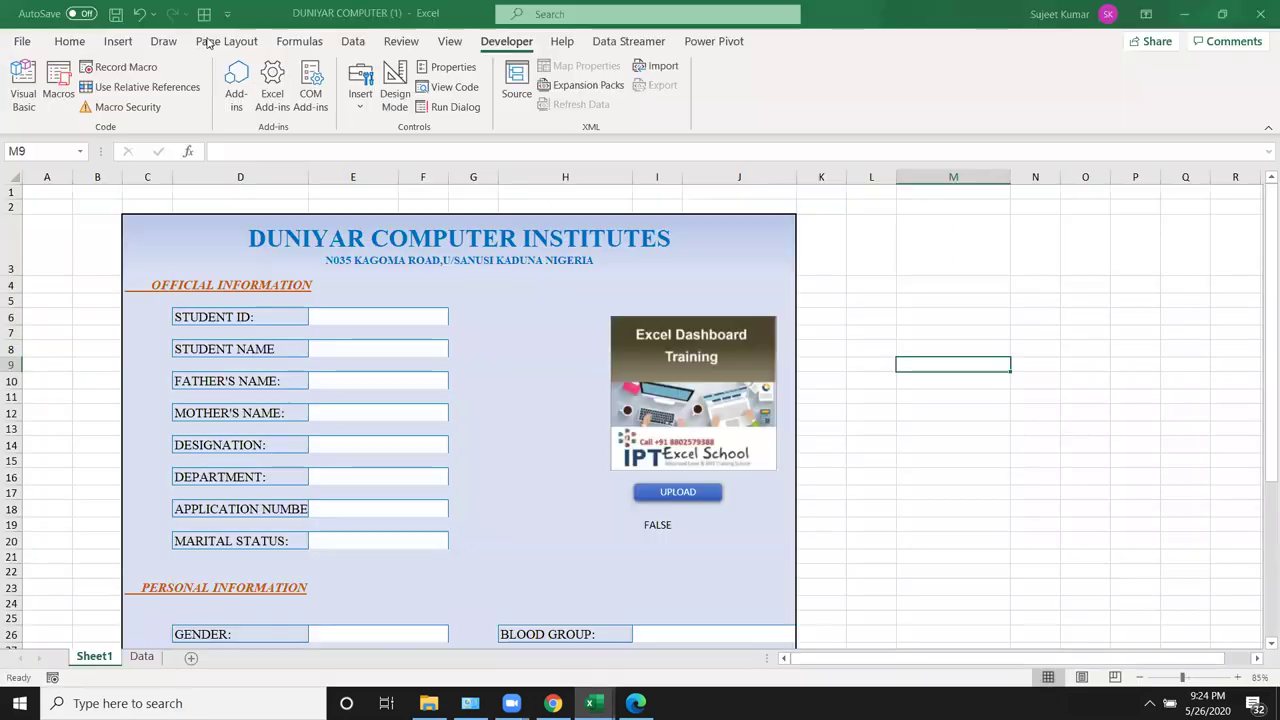
left_click(645, 461)
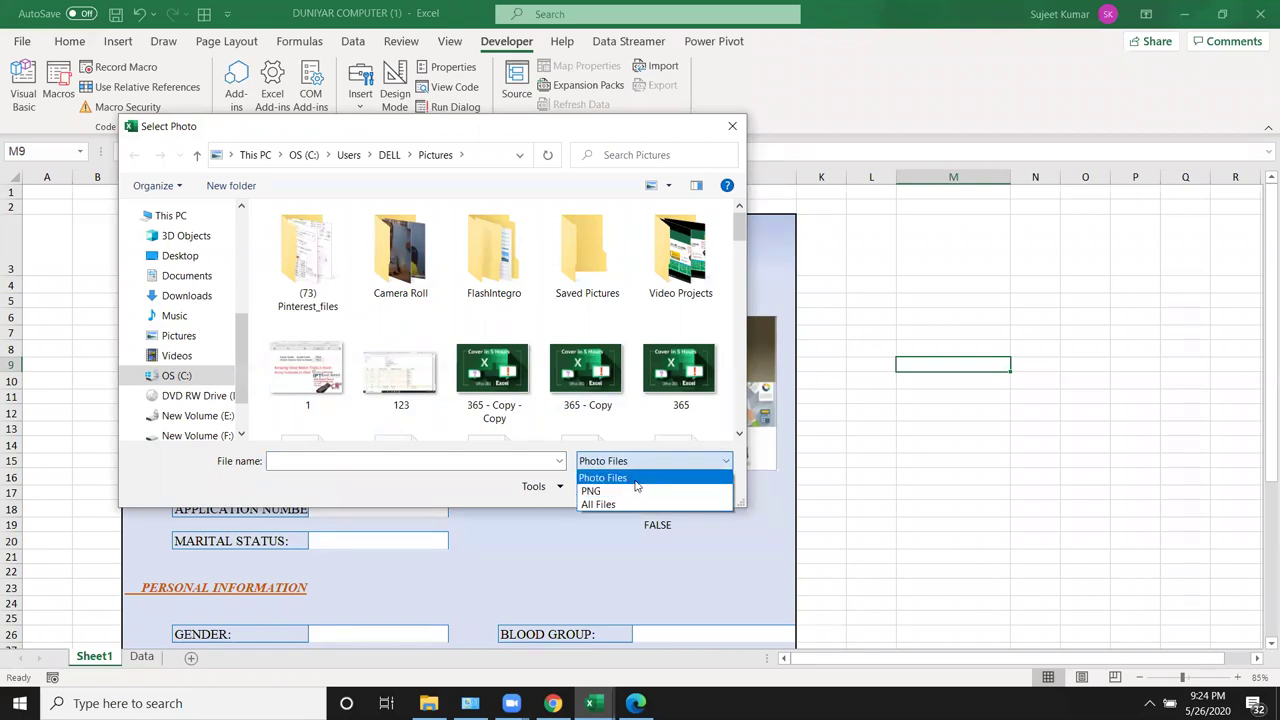
left_click(637, 483)
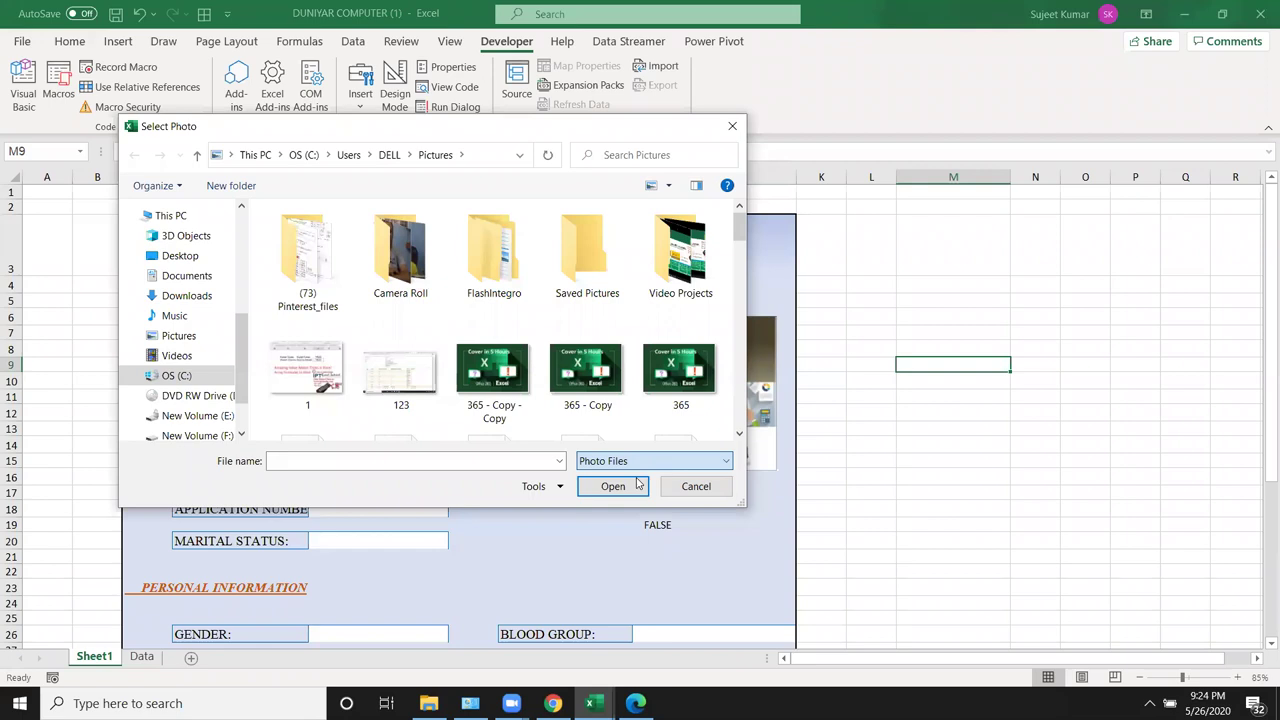
left_click(697, 488)
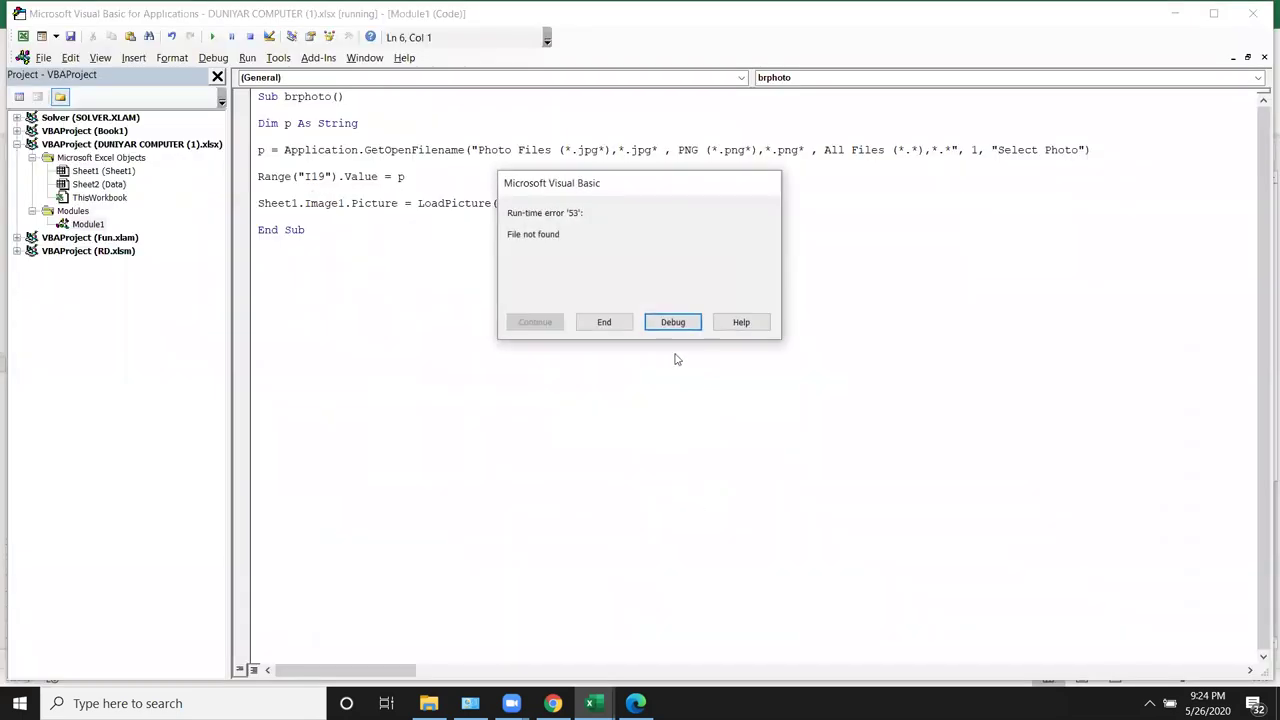
Step: End the File not found error and change the default filter index from 1 to 2
left_click(606, 322)
double_click(973, 150)
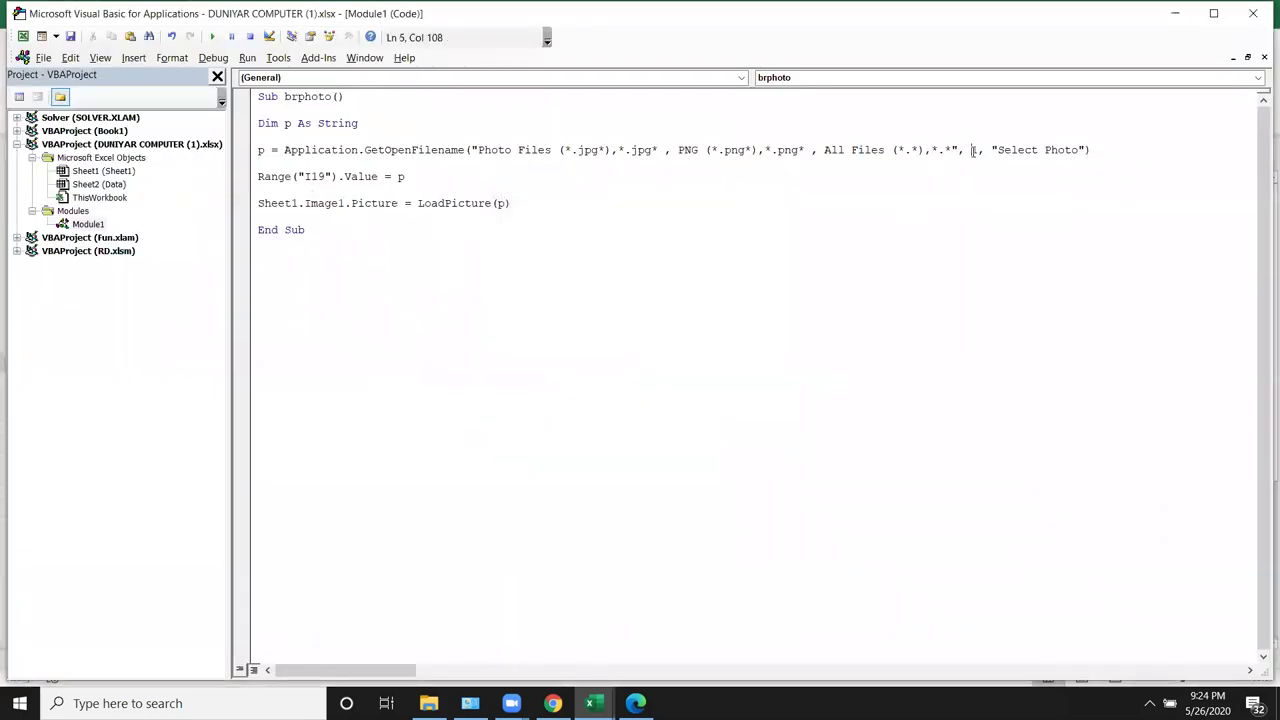
type("2")
left_click(957, 203)
key("Up")
Step: Run brphoto, open the for image, and debug the picture-loading error
left_click(212, 36)
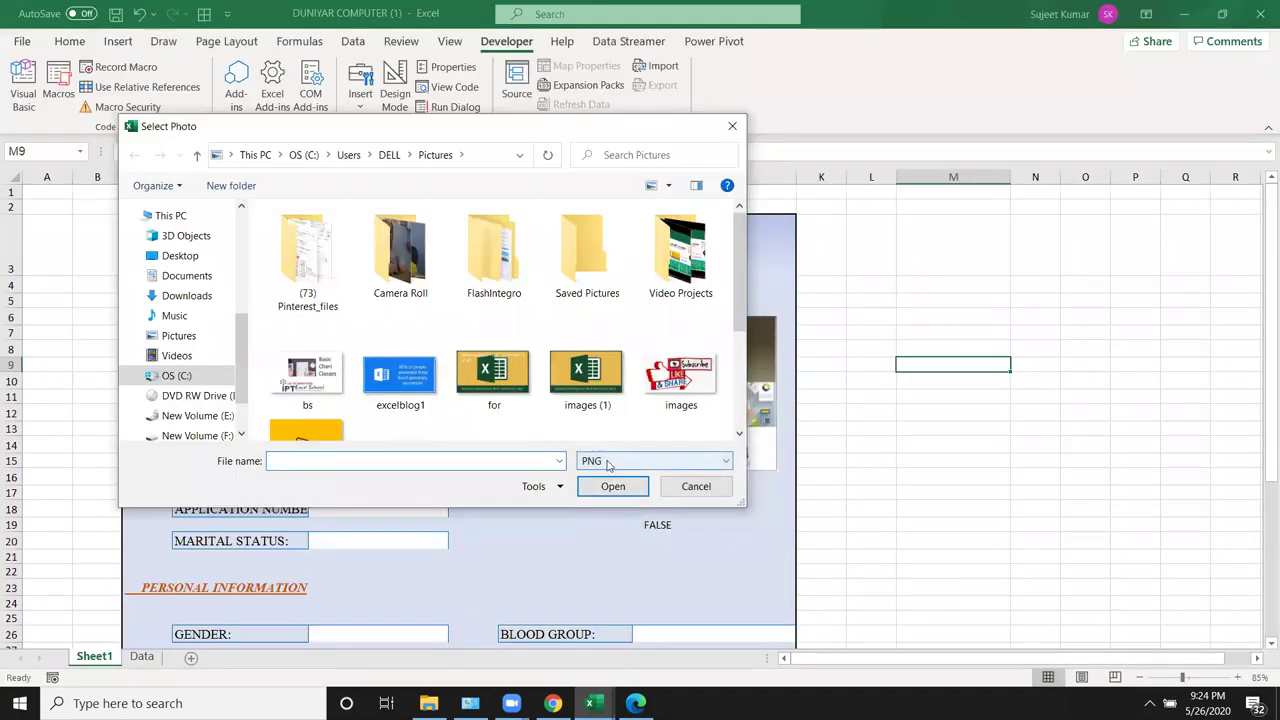
left_click(503, 396)
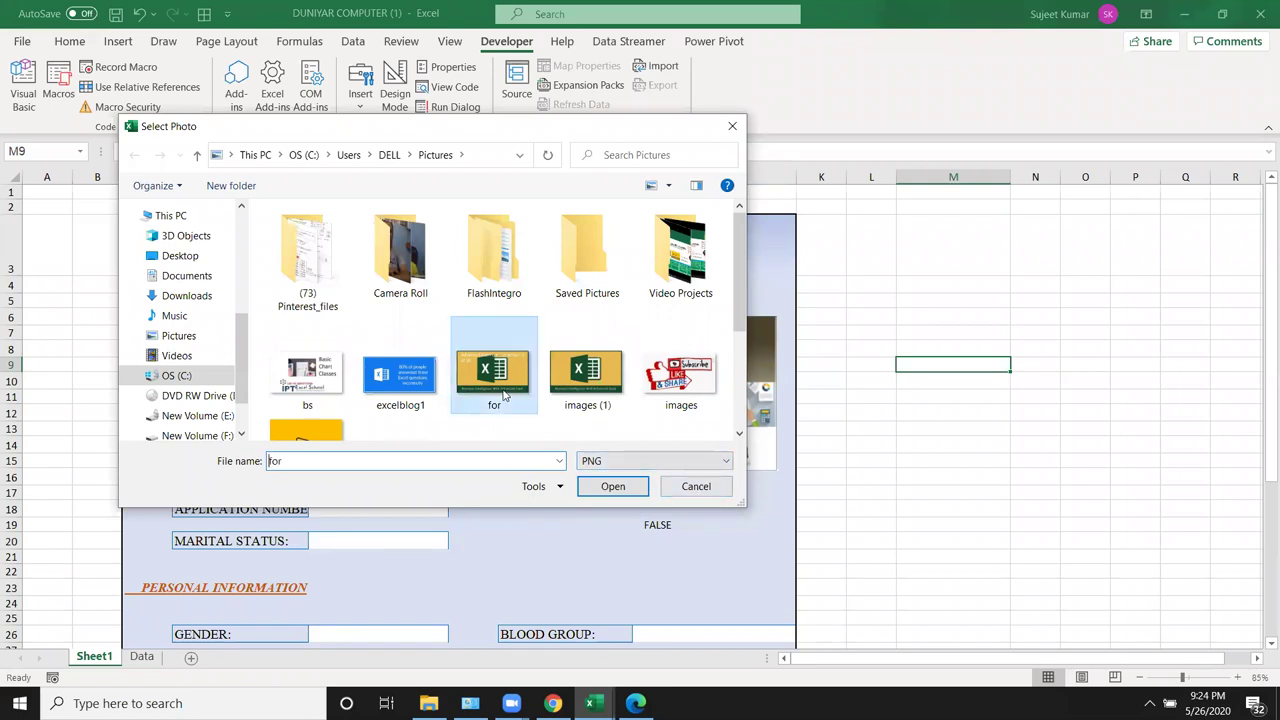
left_click(622, 492)
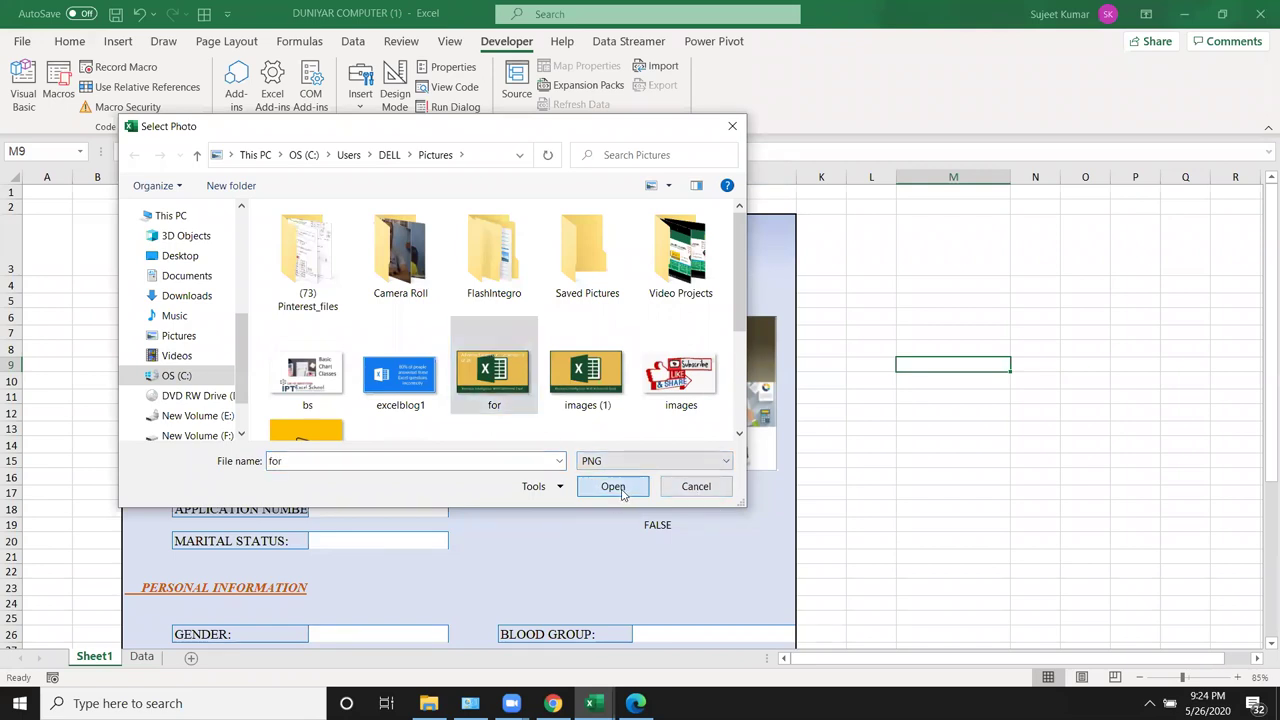
left_click(667, 320)
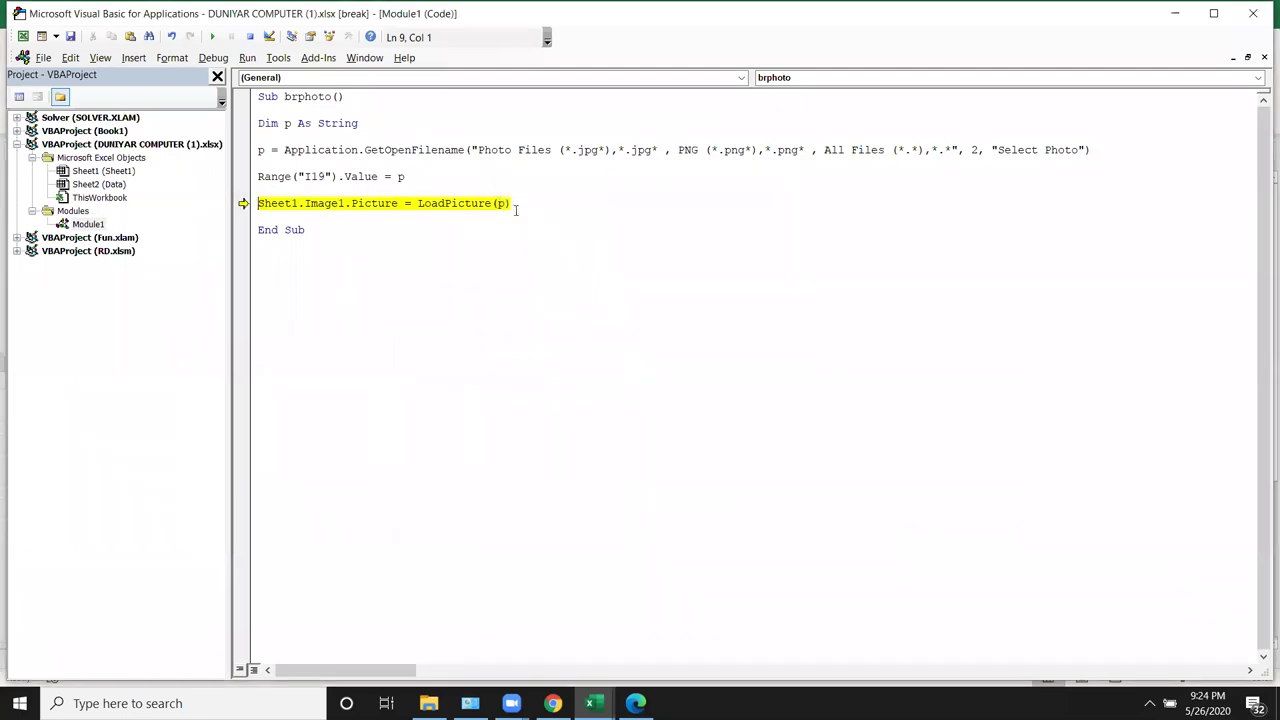
mouse_move(500, 203)
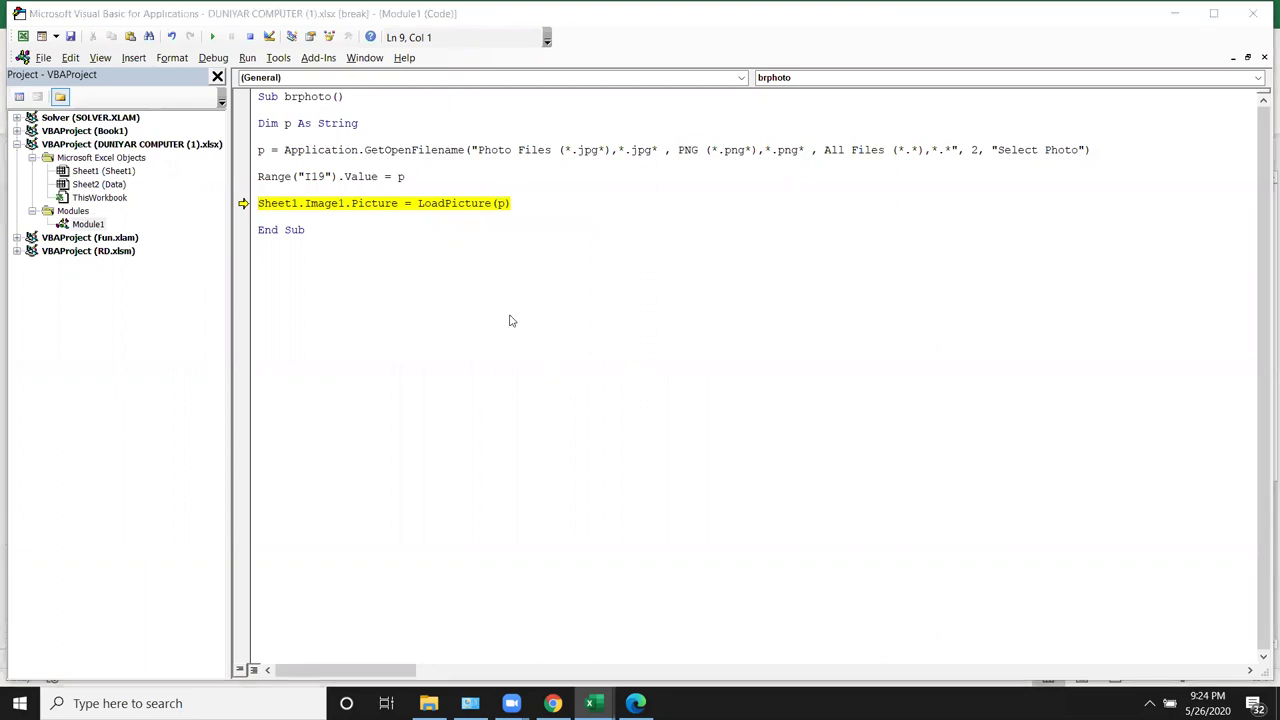
Step: Check the worksheet, resume the macro, end it at the Invalid picture error, and start a line below brphoto
key("alt+F11")
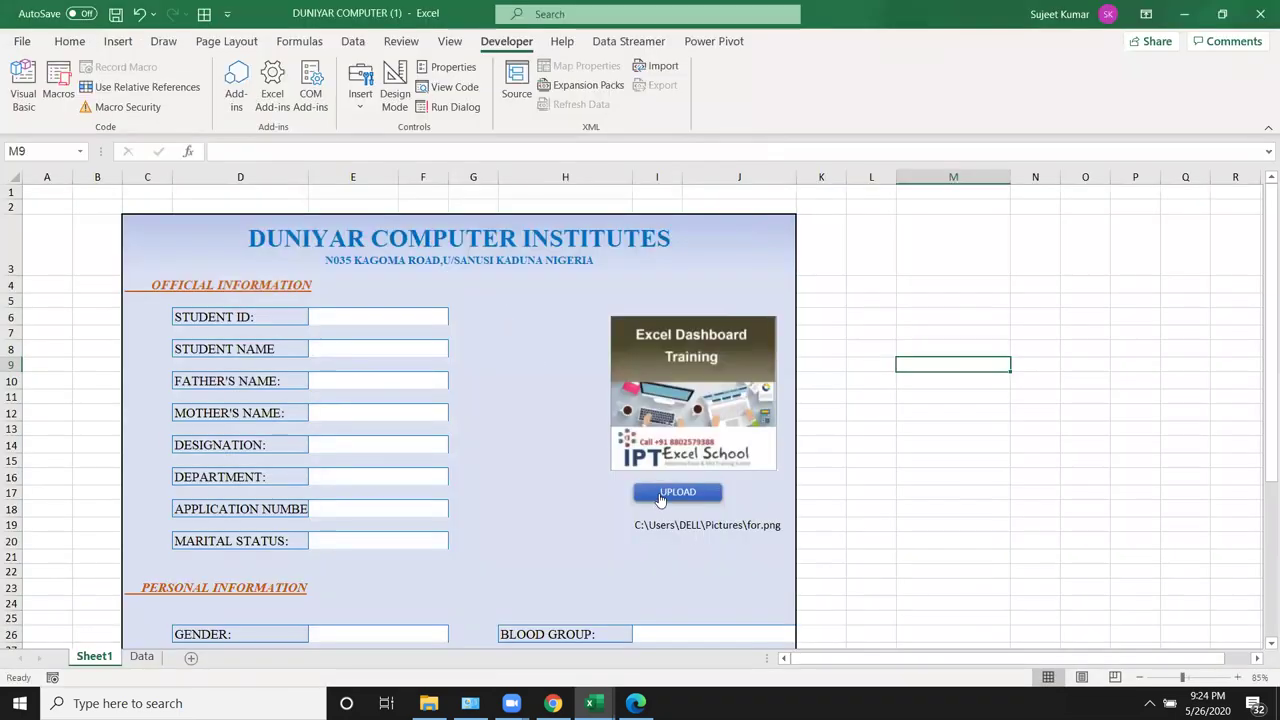
key("alt+F11")
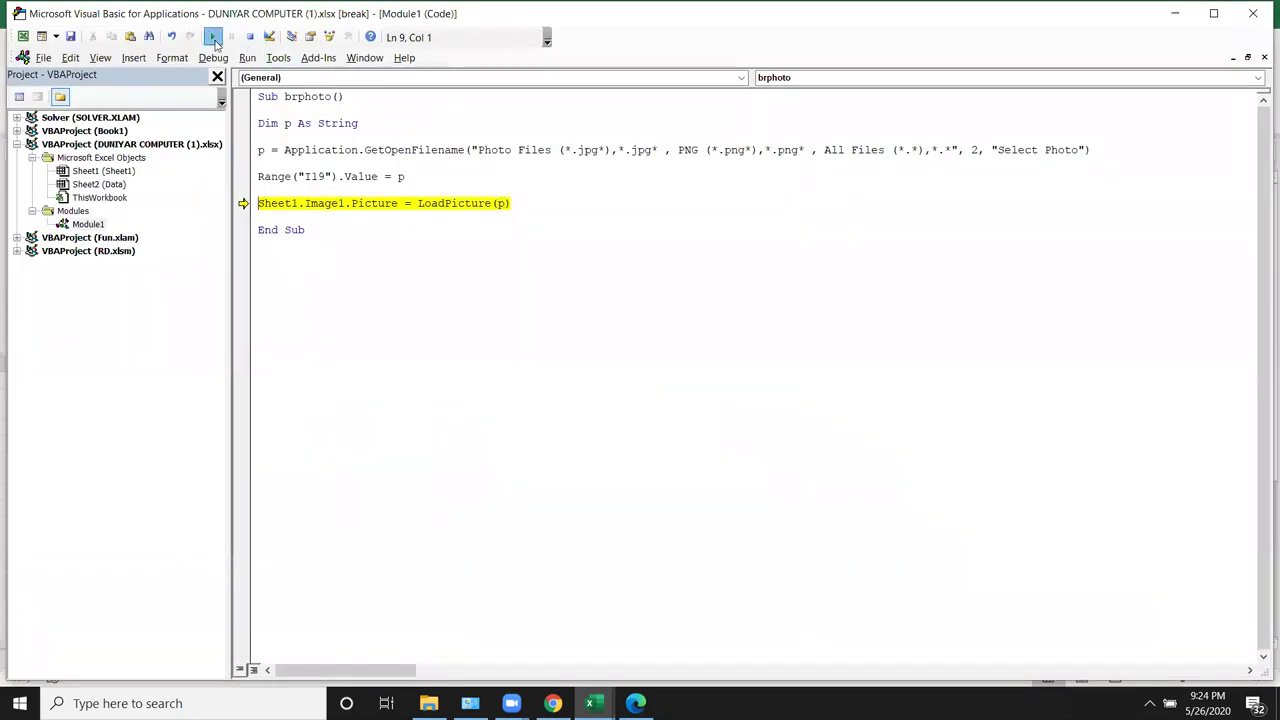
left_click(212, 36)
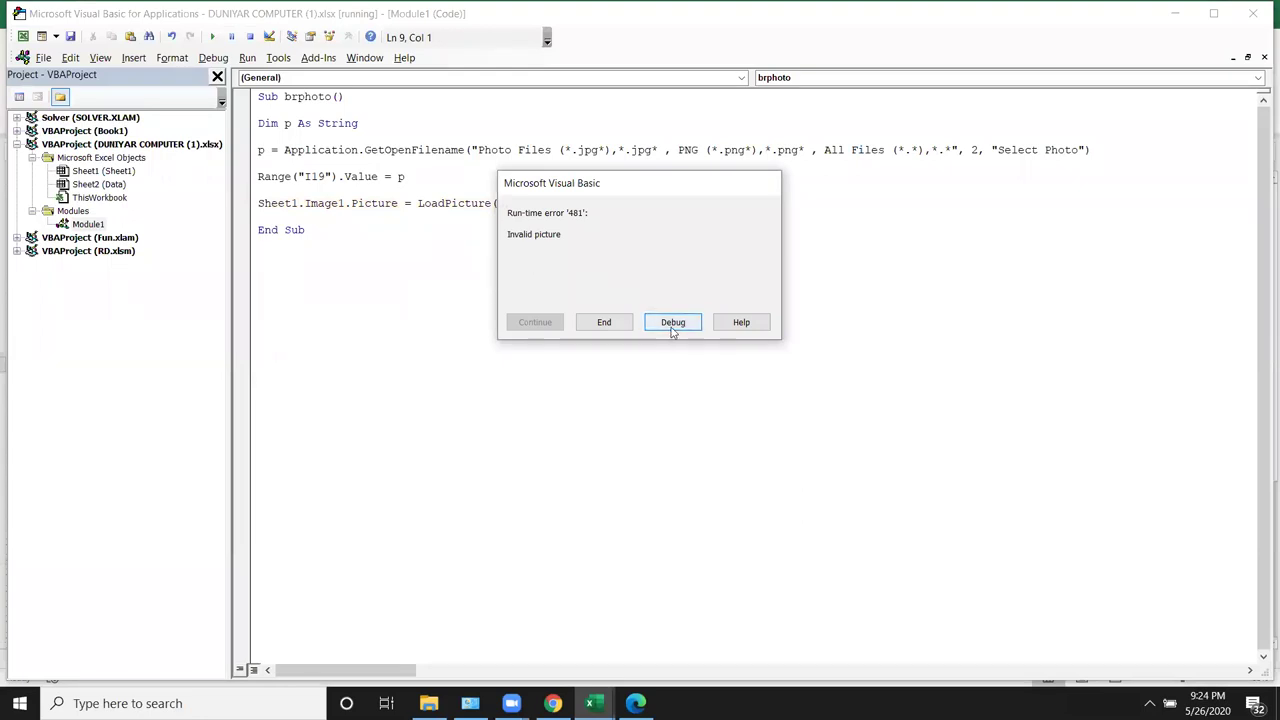
left_click(607, 322)
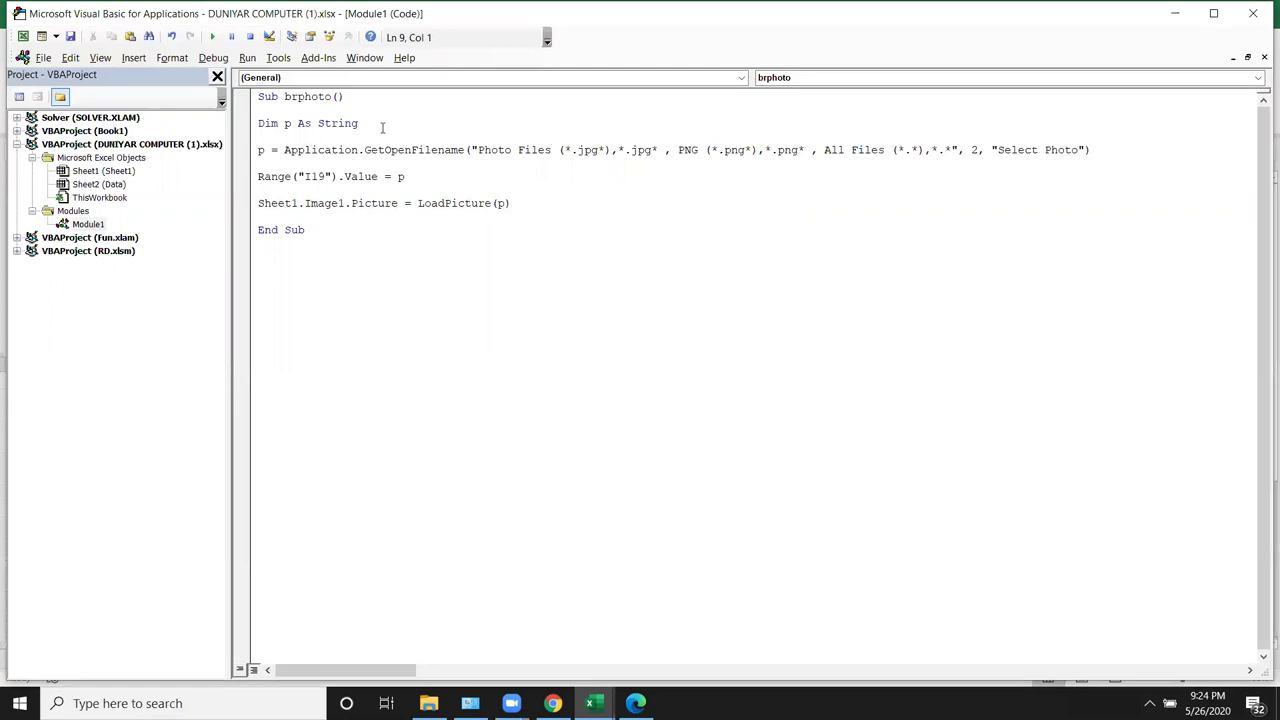
left_click(702, 246)
key("alt+F11")
scroll(245, 596, "down", 2)
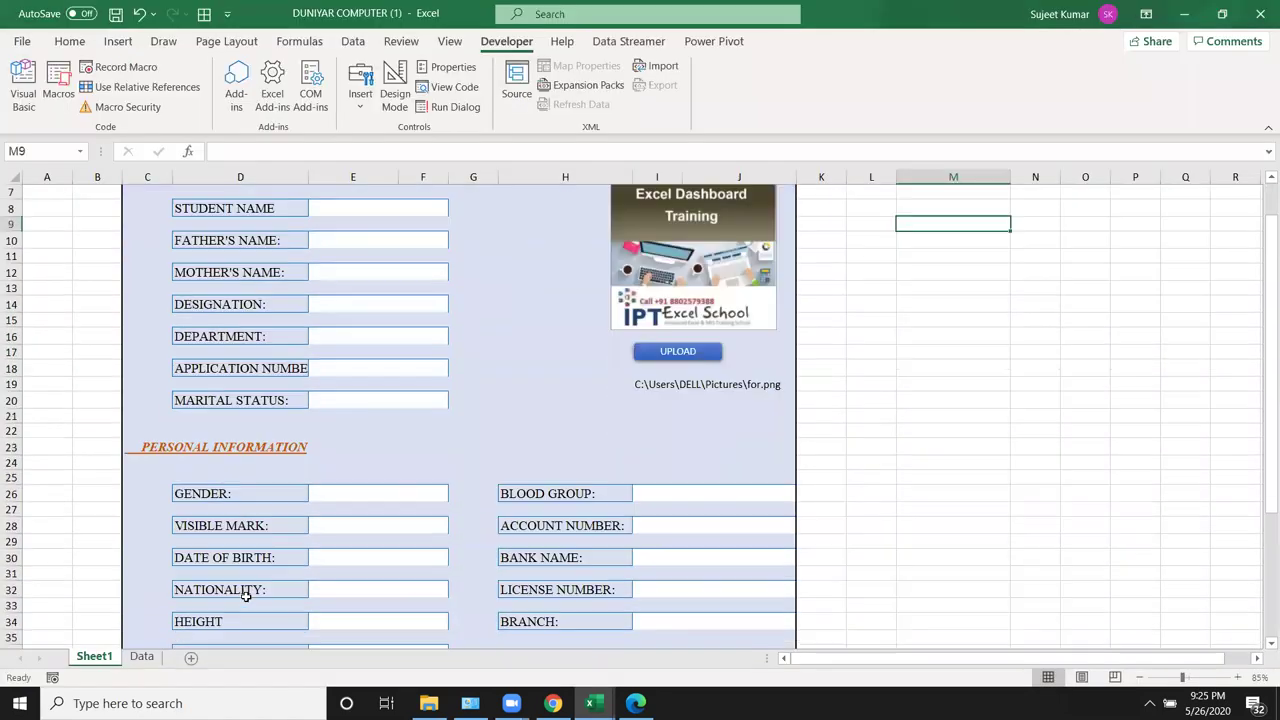
scroll(320, 494, "down", 2)
scroll(323, 505, "up", 4)
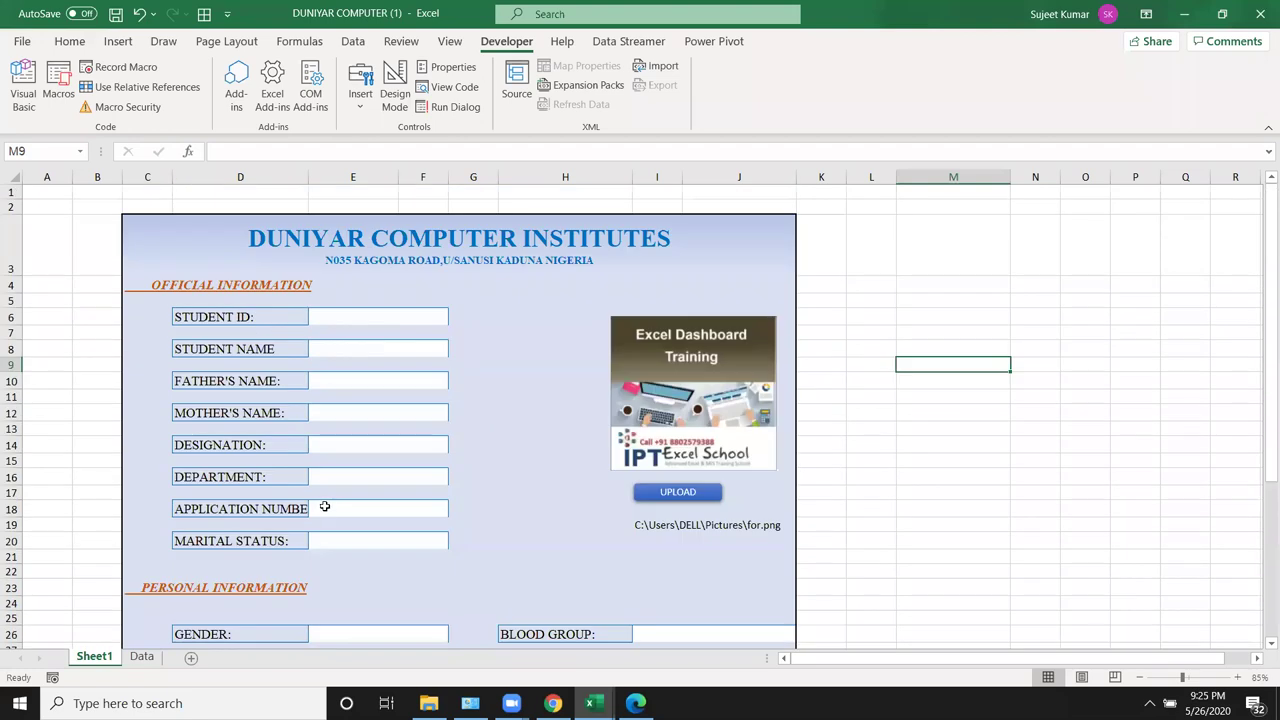
left_click(668, 523)
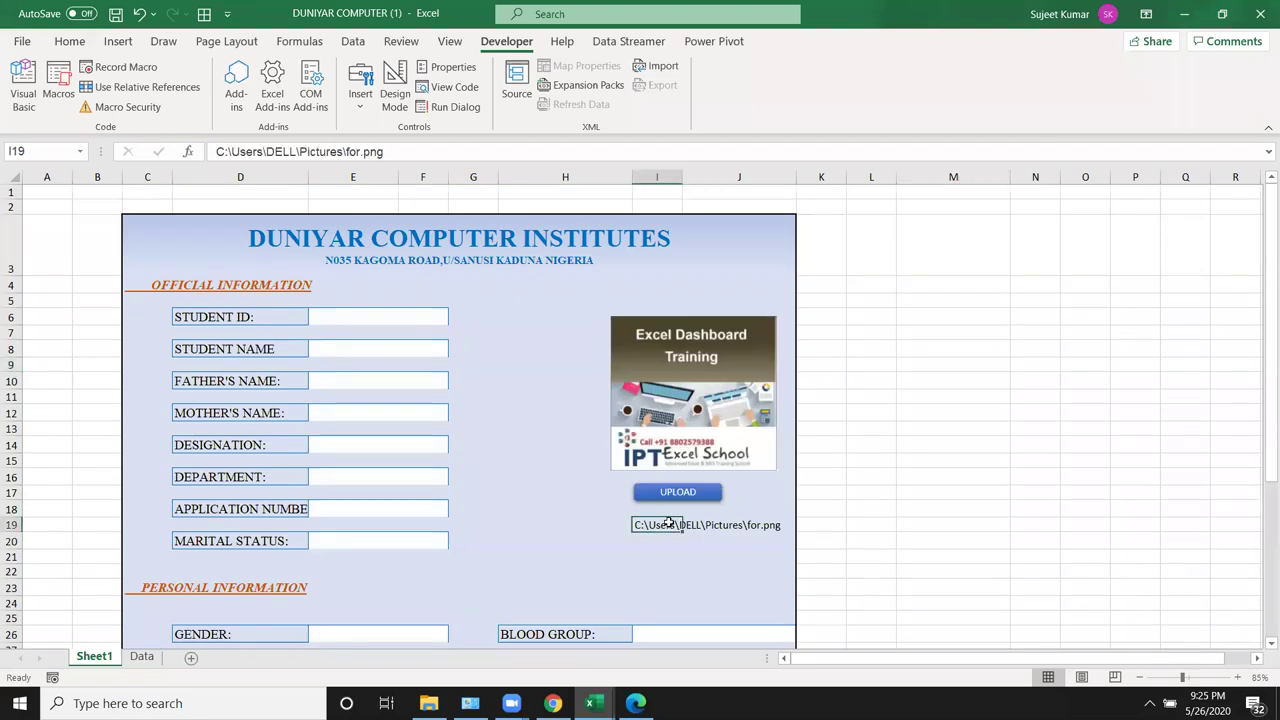
scroll(665, 532, "down", 3)
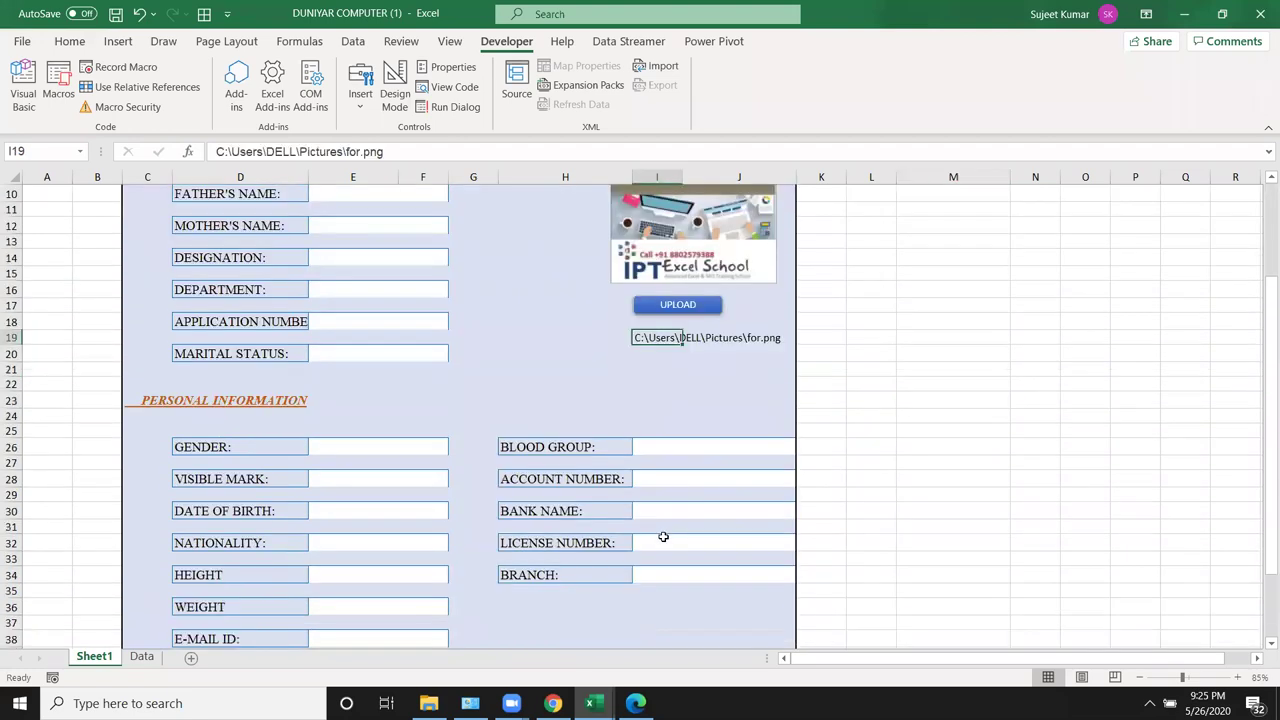
scroll(663, 537, "down", 3)
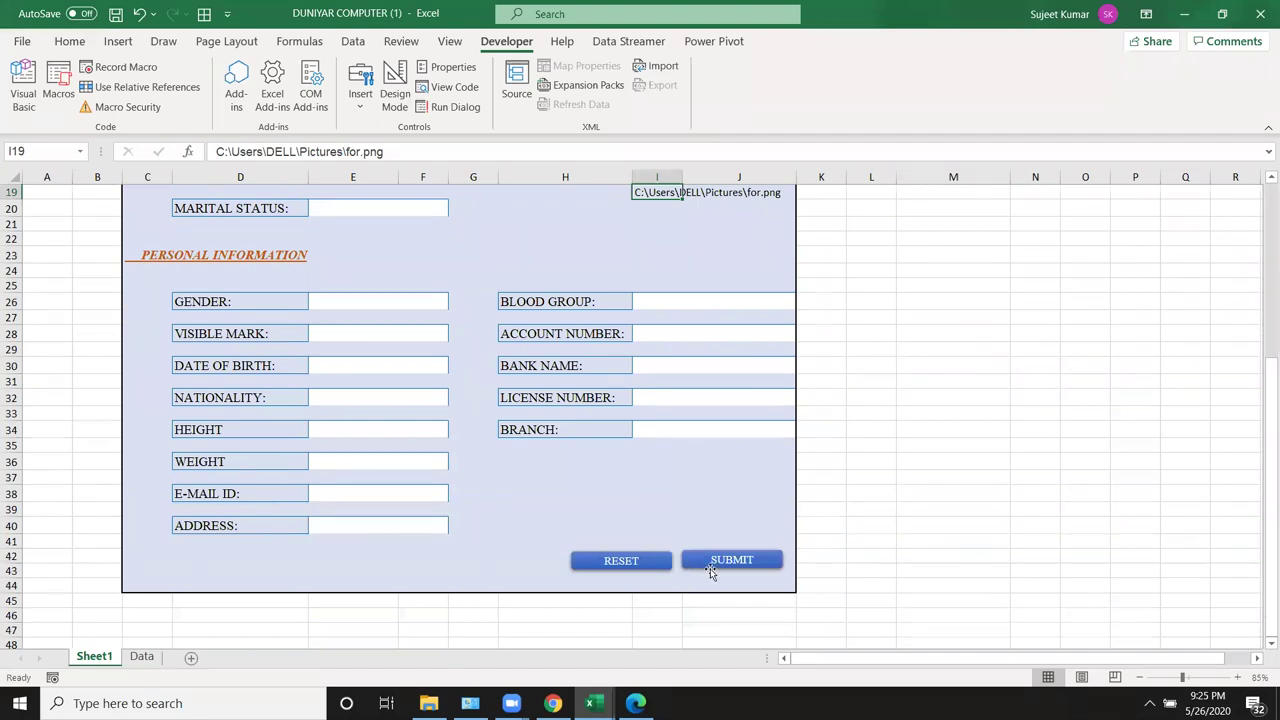
key("alt+F11")
type("sub")
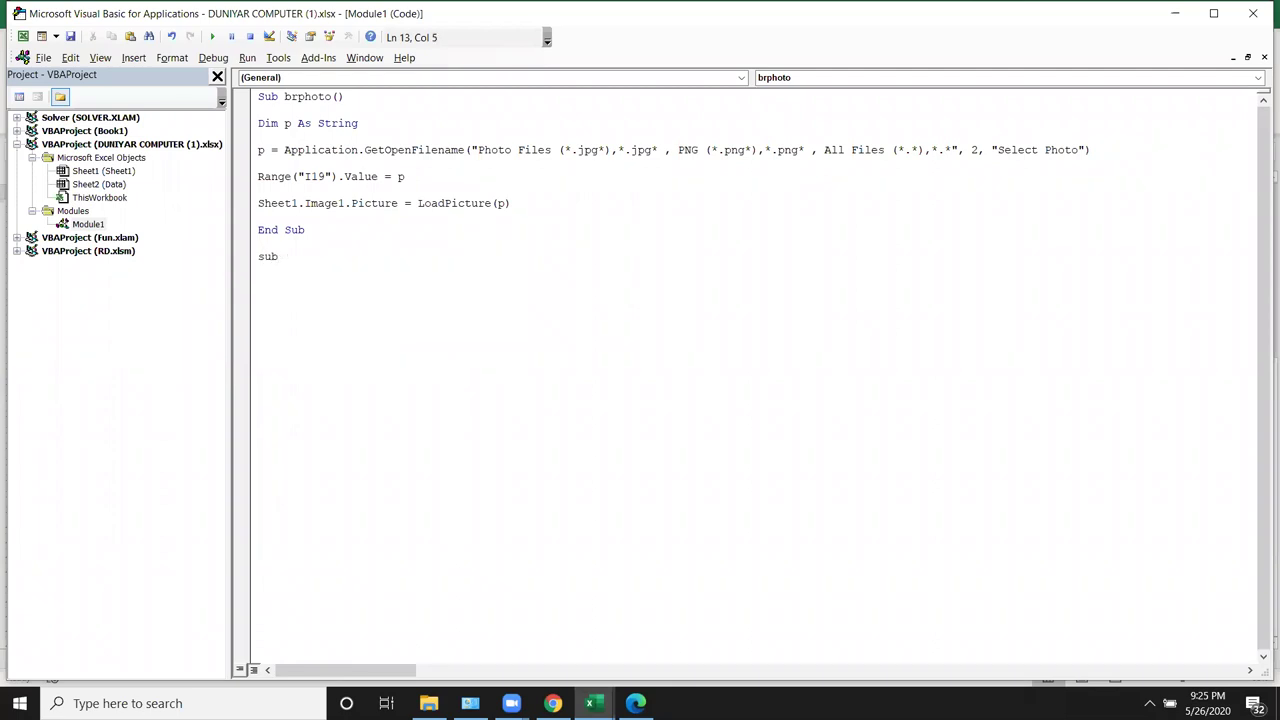
Step: Type the Sub photofilecopy declaration on the new line below brphoto's End Sub
type("rr")
type("(")
key("BackSpace")
key("BackSpace")
key("BackSpace")
type("hoto")
type("fileco")
type("py")
key("Return")
key("Return")
Step: Create a folder named p inside F:\RECED, open it and take its path F:\RECED\p
left_click(428, 703)
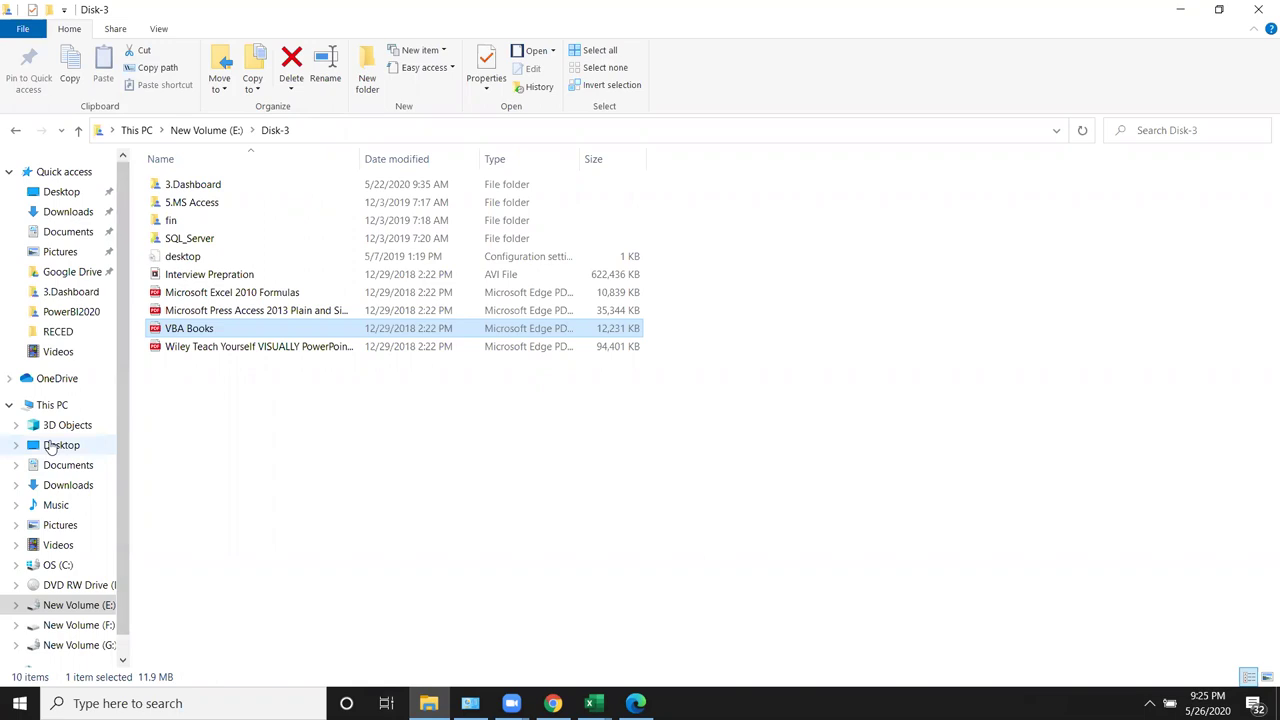
left_click(54, 336)
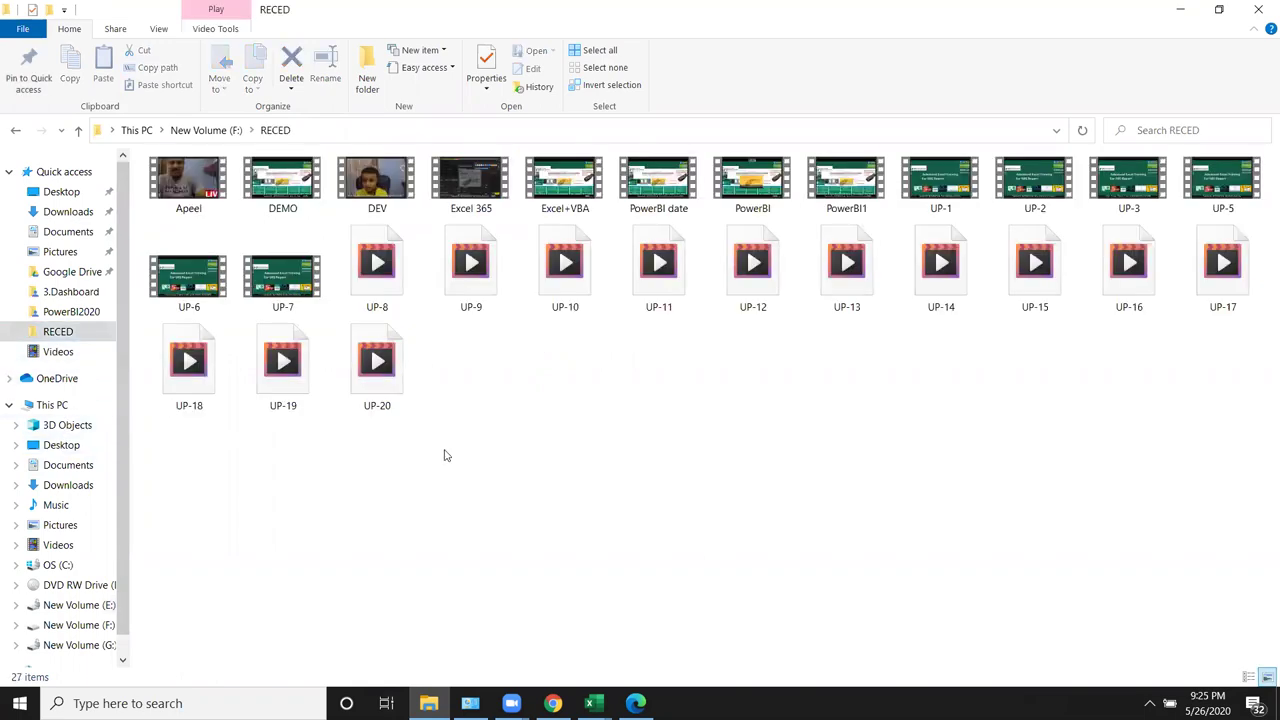
right_click(446, 455)
mouse_move(619, 641)
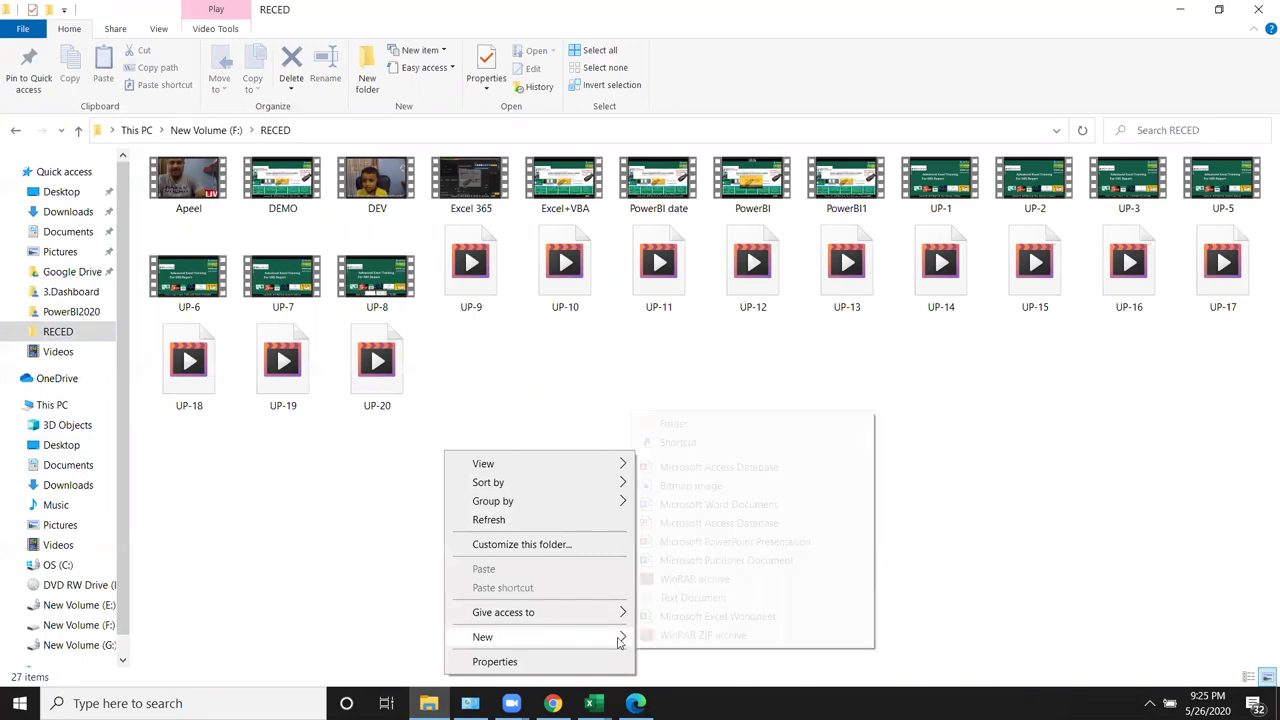
left_click(668, 424)
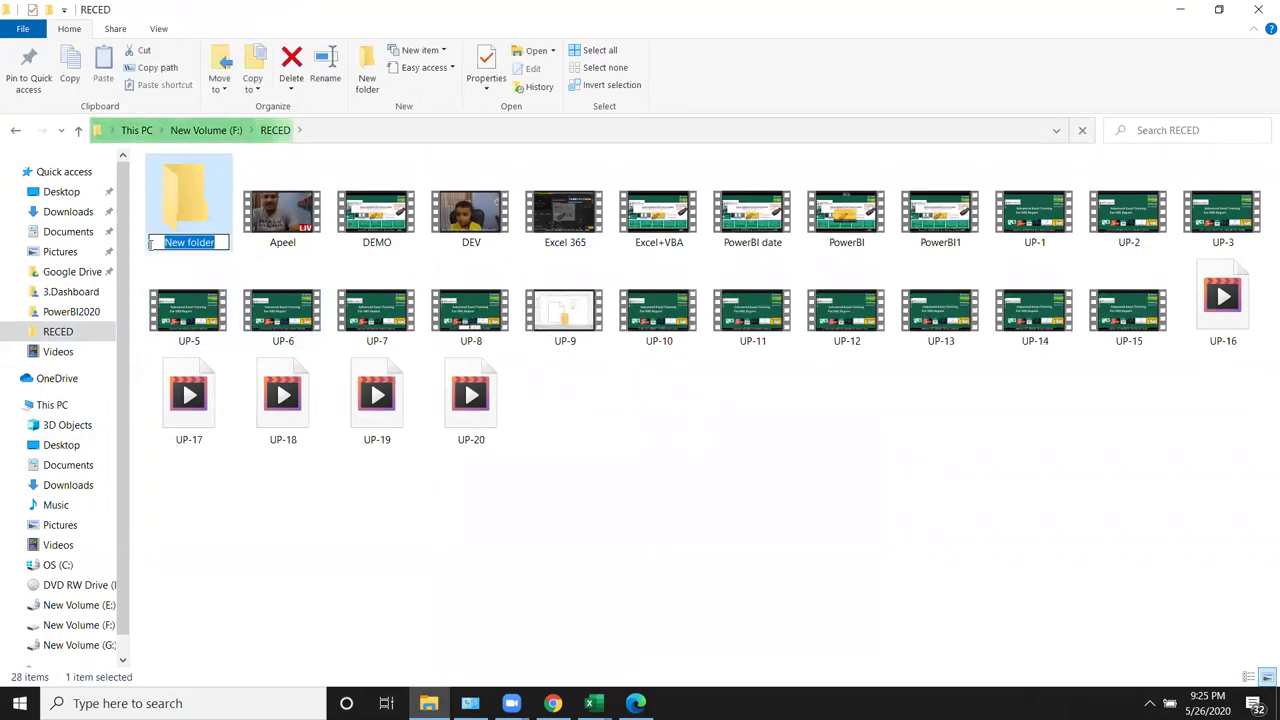
type("p")
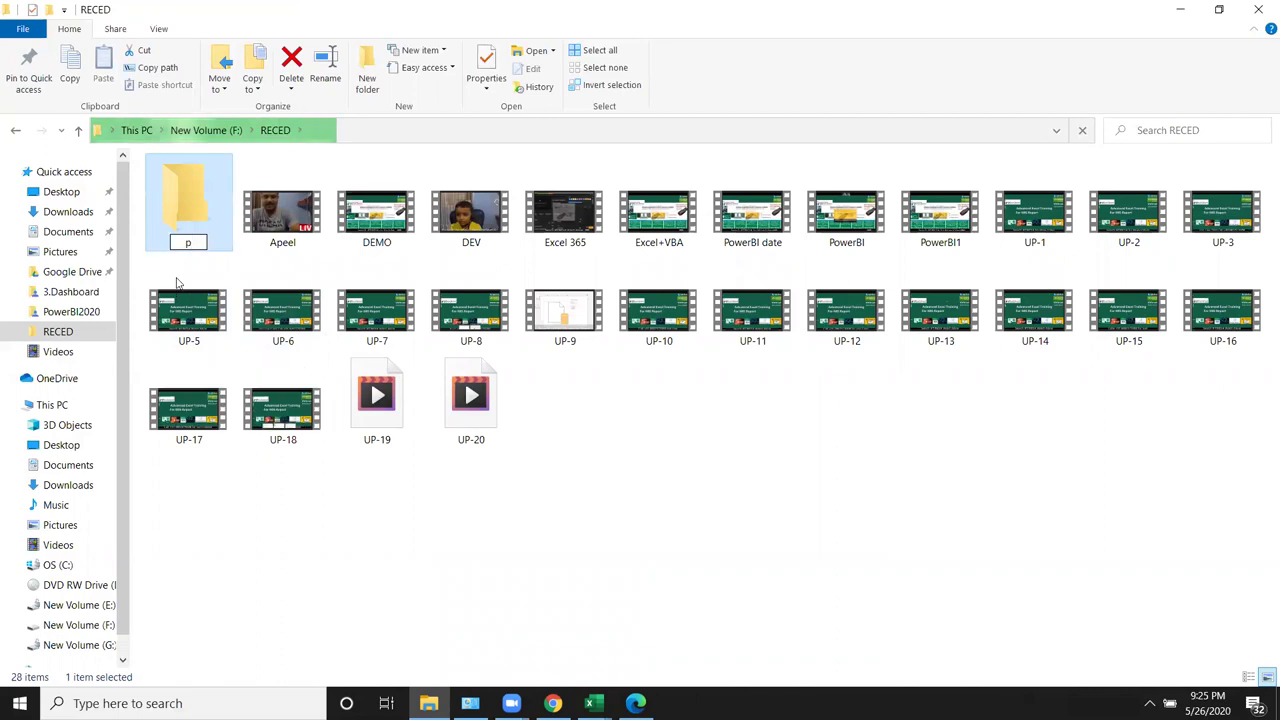
double_click(188, 200)
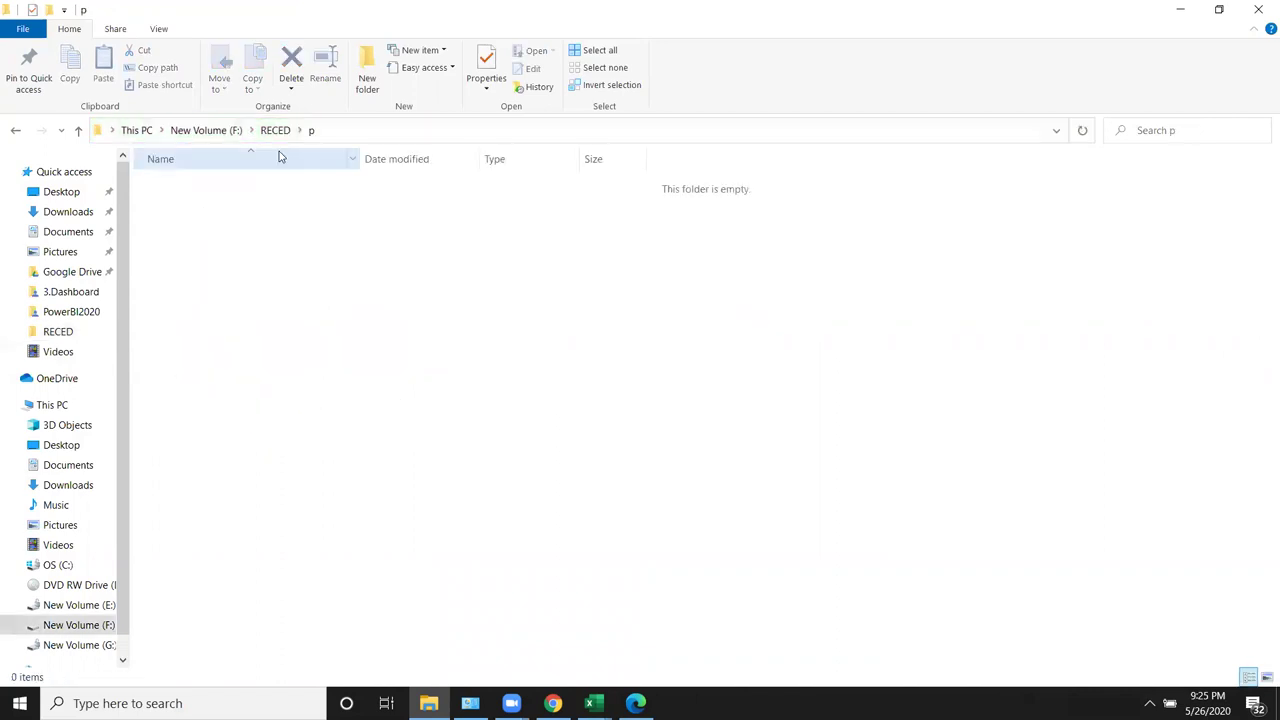
left_click(348, 131)
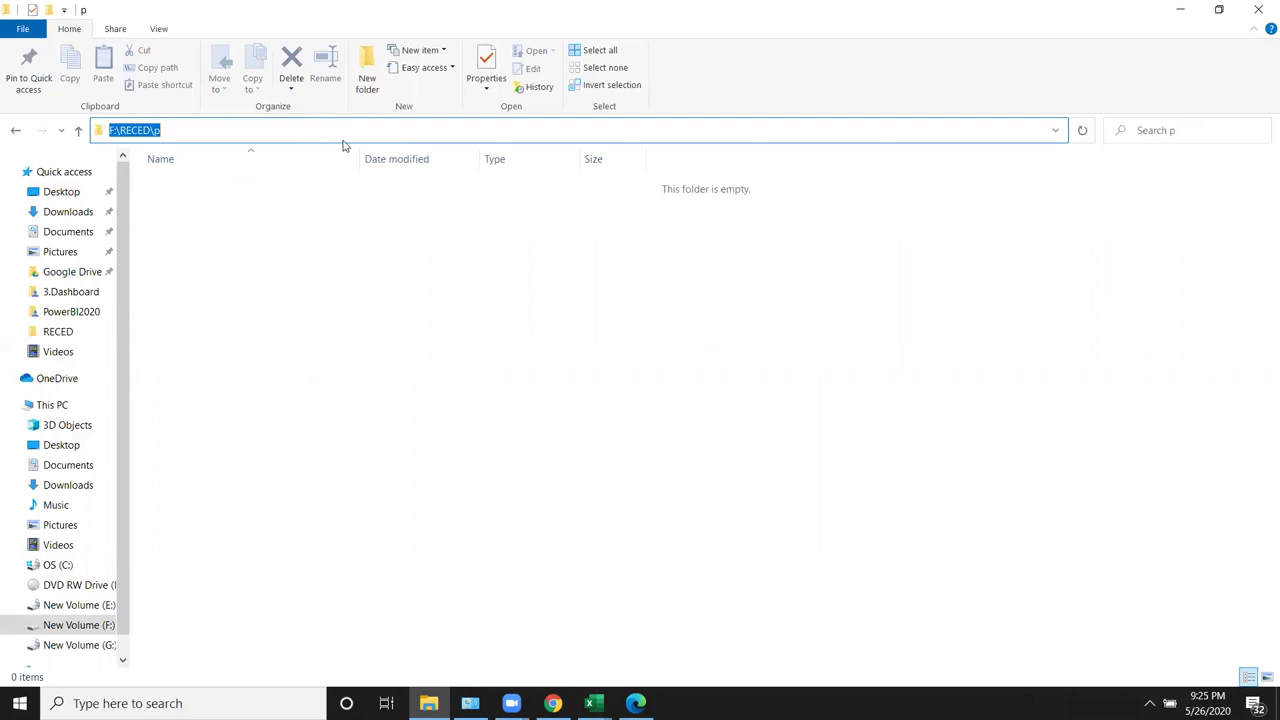
key("Escape")
key("alt+Tab")
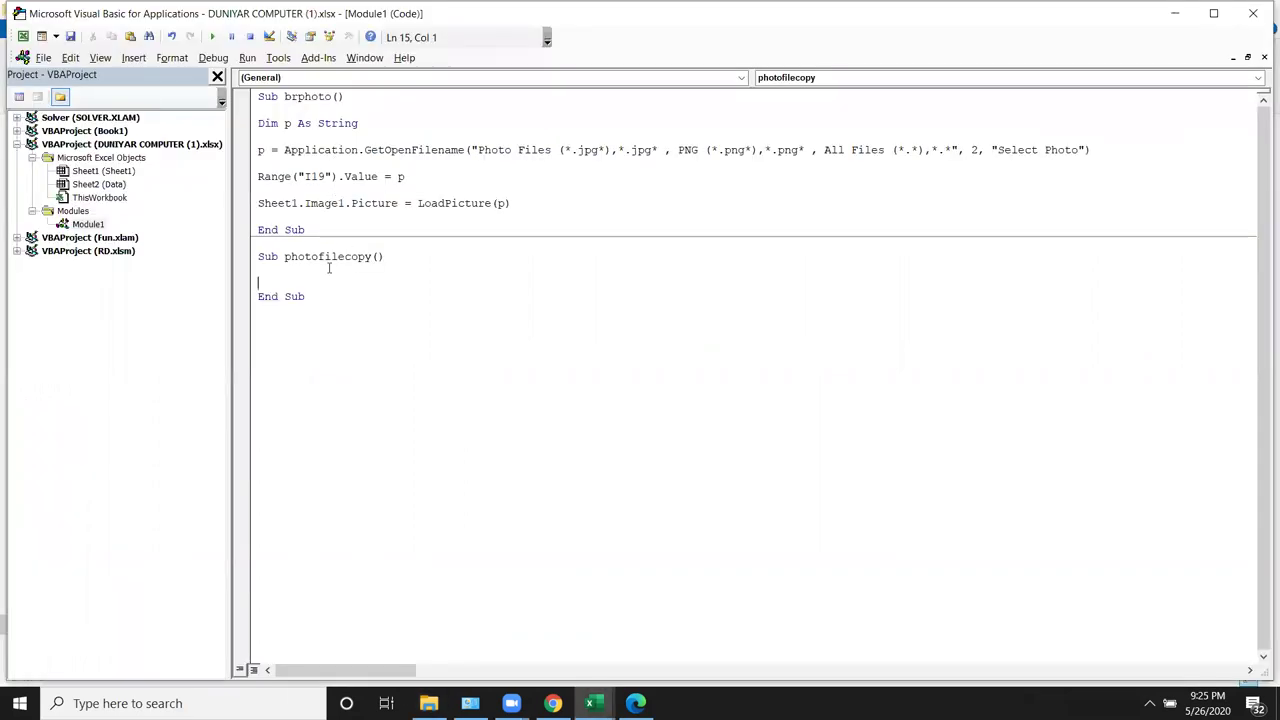
Step: Start a filecopy line in photofilecopy with destination F:\RECED\p, dismissing the compile error
key("Return")
type("filec")
type("opy")
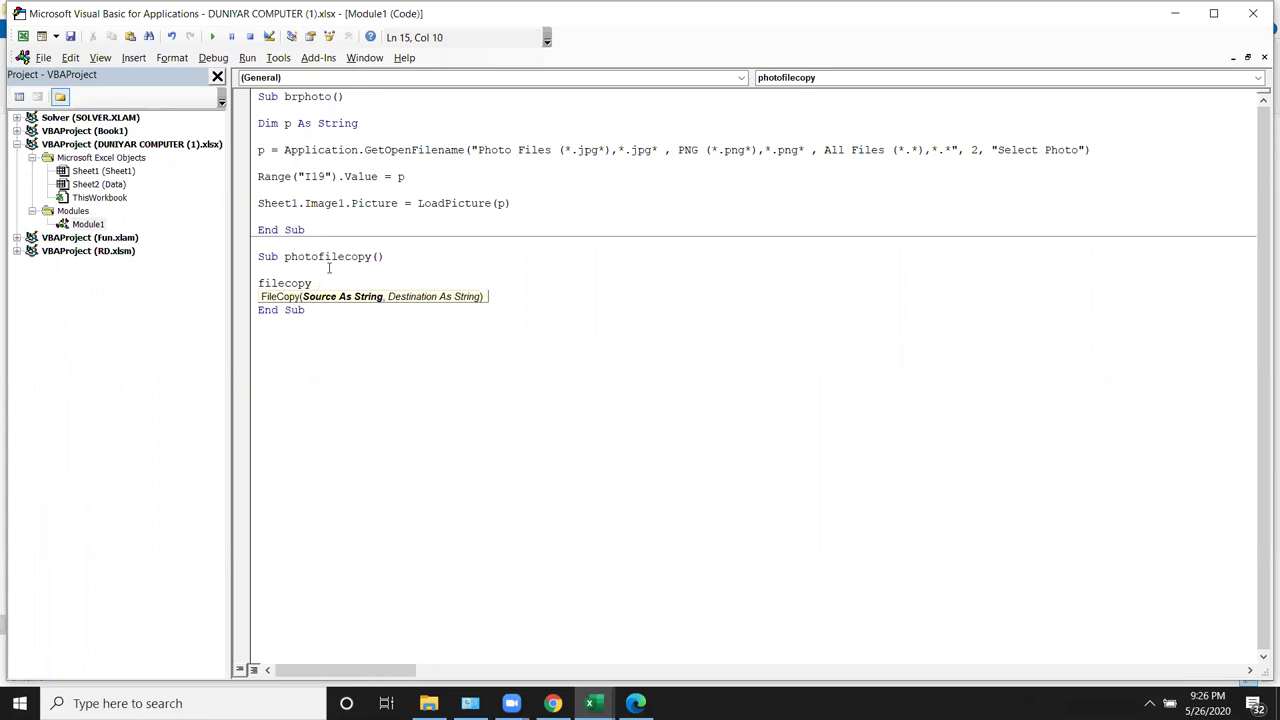
type(" ,")
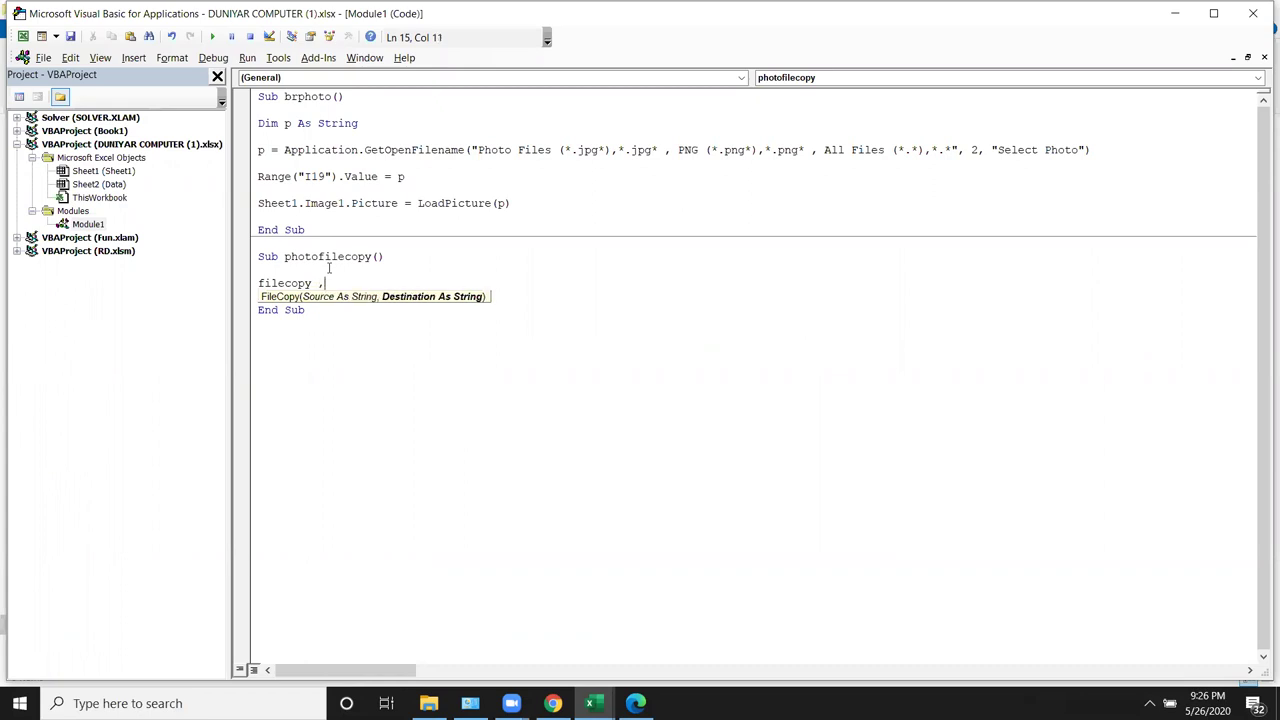
type("F:\\RECED\\p")
left_click(444, 182)
key("Return")
Step: Paste Range("I19").Value from line 7 as the FileCopy source and add "& to the destination
left_click_drag(385, 176, 253, 181)
key("ctrl+c")
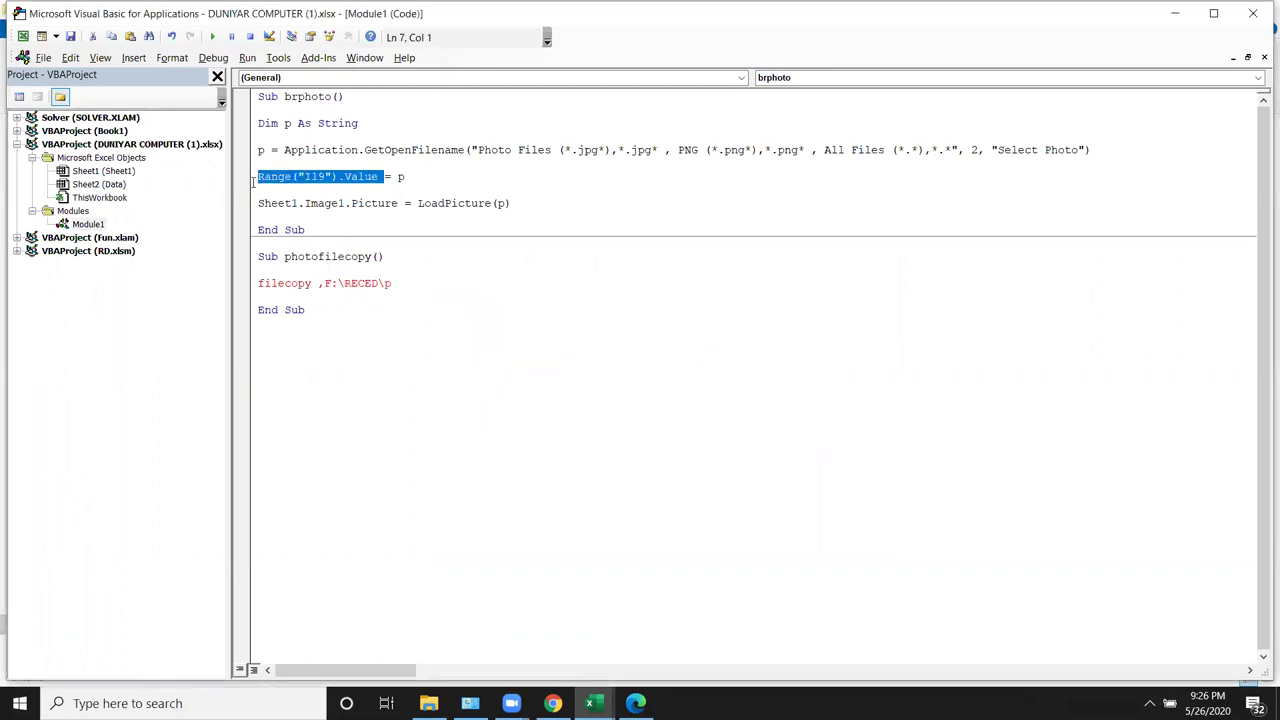
left_click(318, 283)
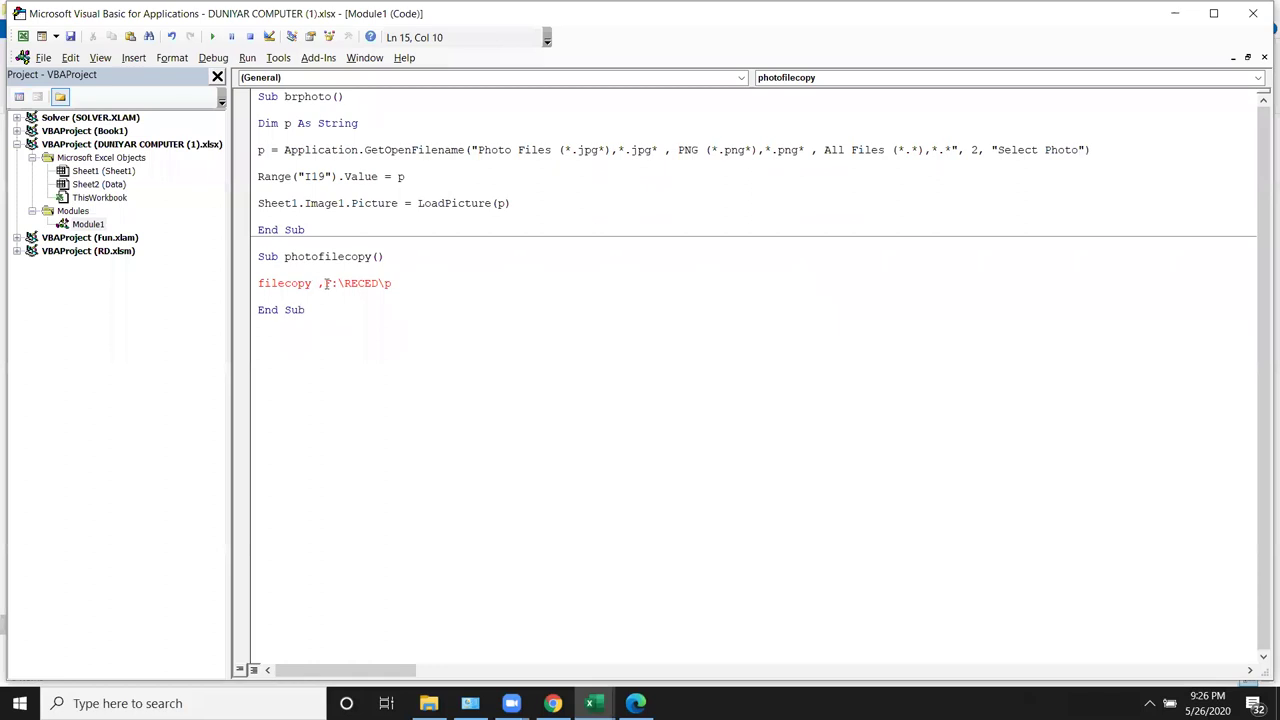
key("ctrl+v")
left_click(563, 316)
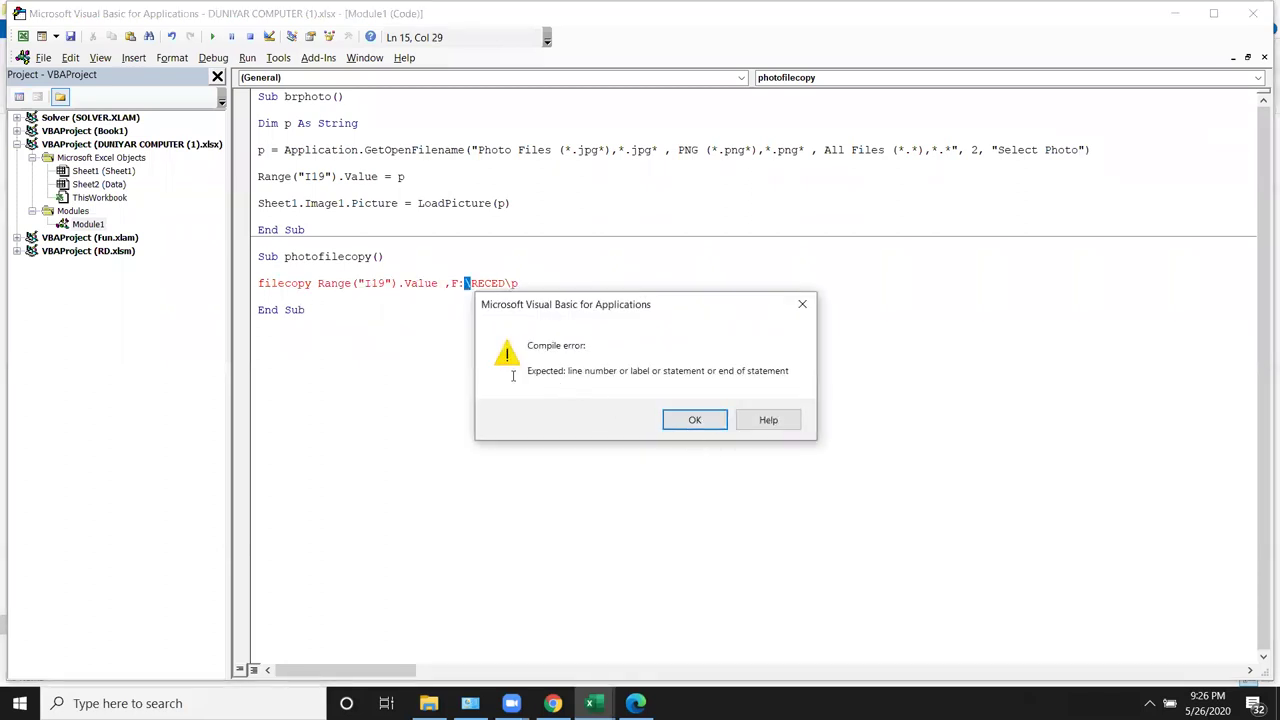
left_click(694, 419)
left_click(451, 284)
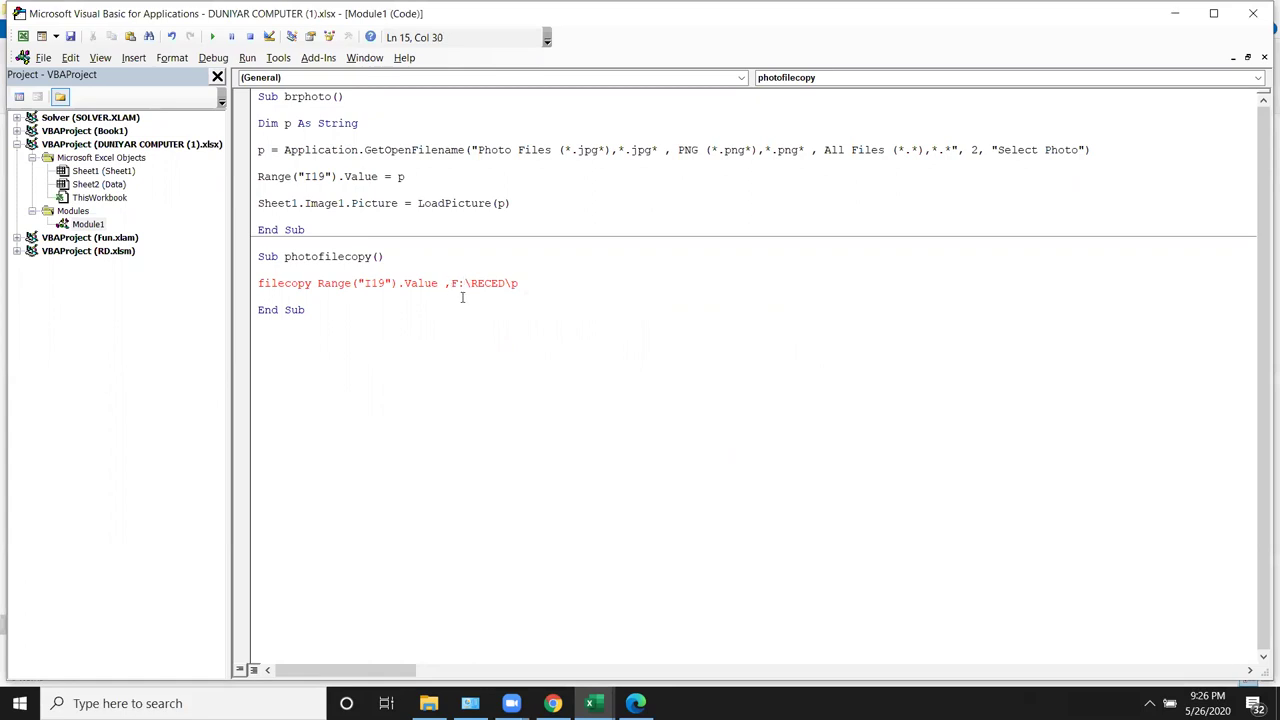
type("\"")
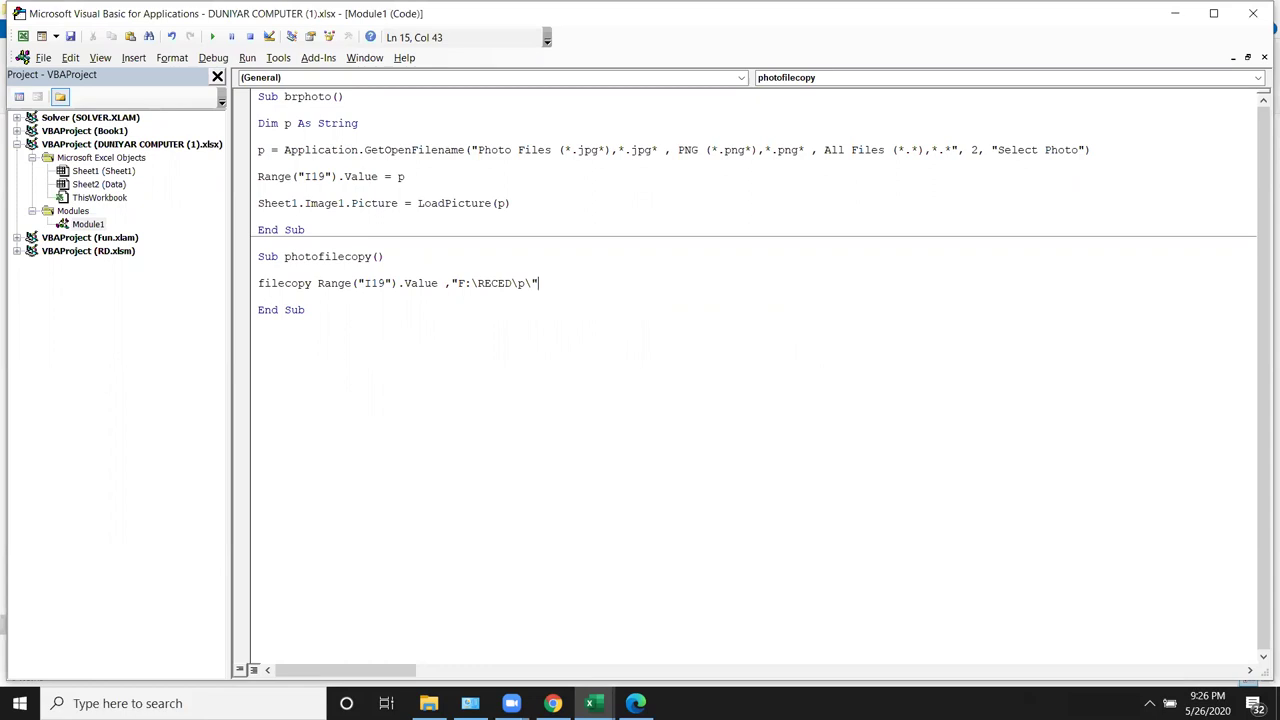
type("&")
key("alt+Tab")
key("alt+Tab")
key("Tab")
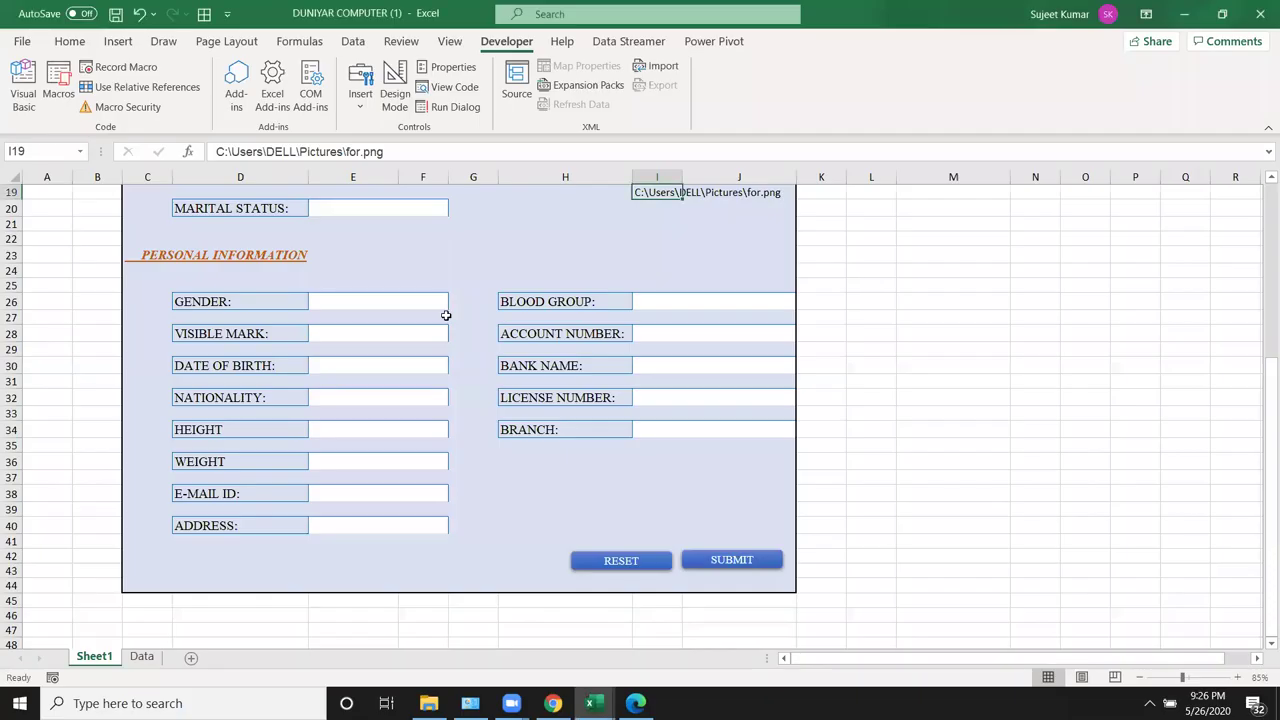
Step: Check the student ID cell E6 on the worksheet and come back to the macro code
scroll(446, 315, "up", 2)
scroll(440, 314, "up", 4)
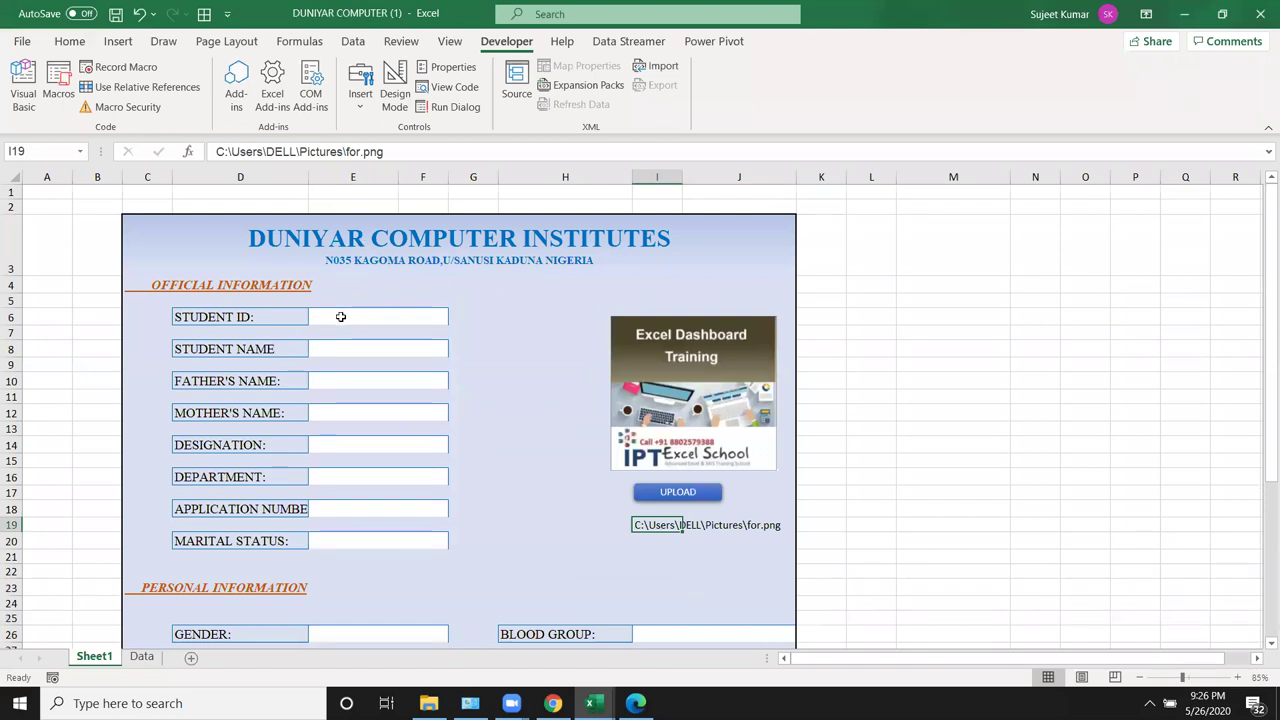
left_click(340, 316)
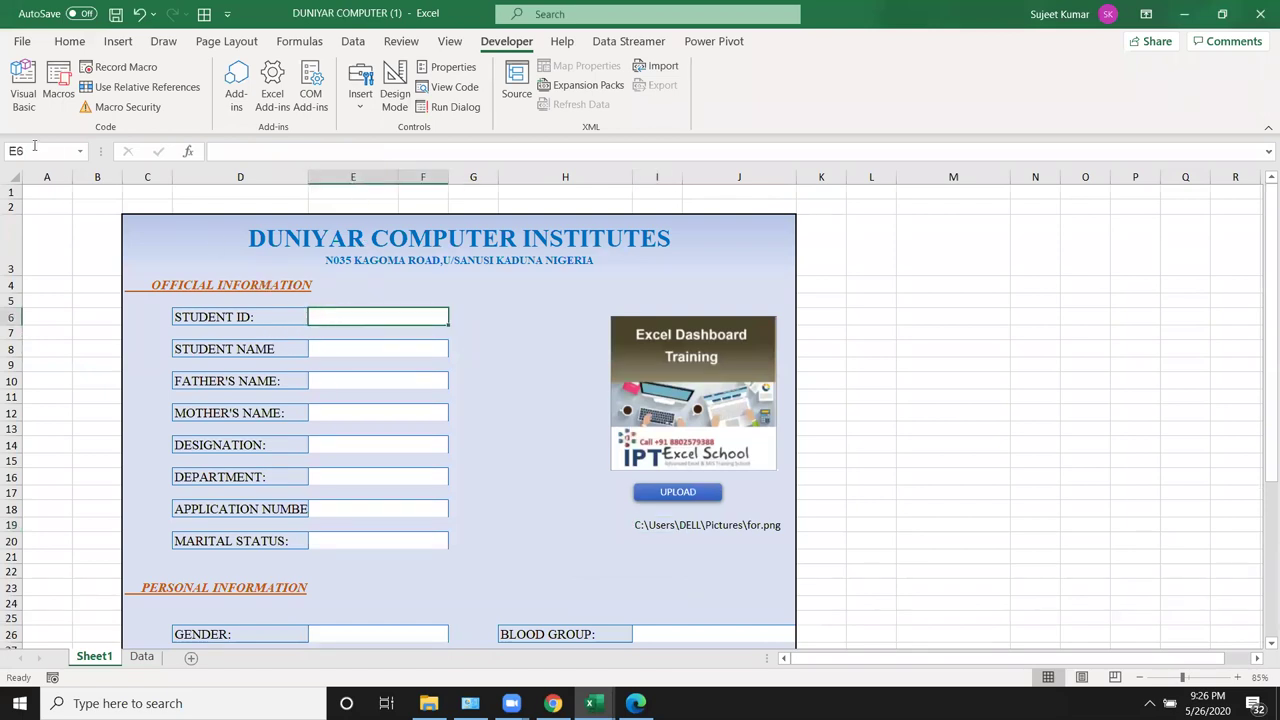
key("alt+Tab")
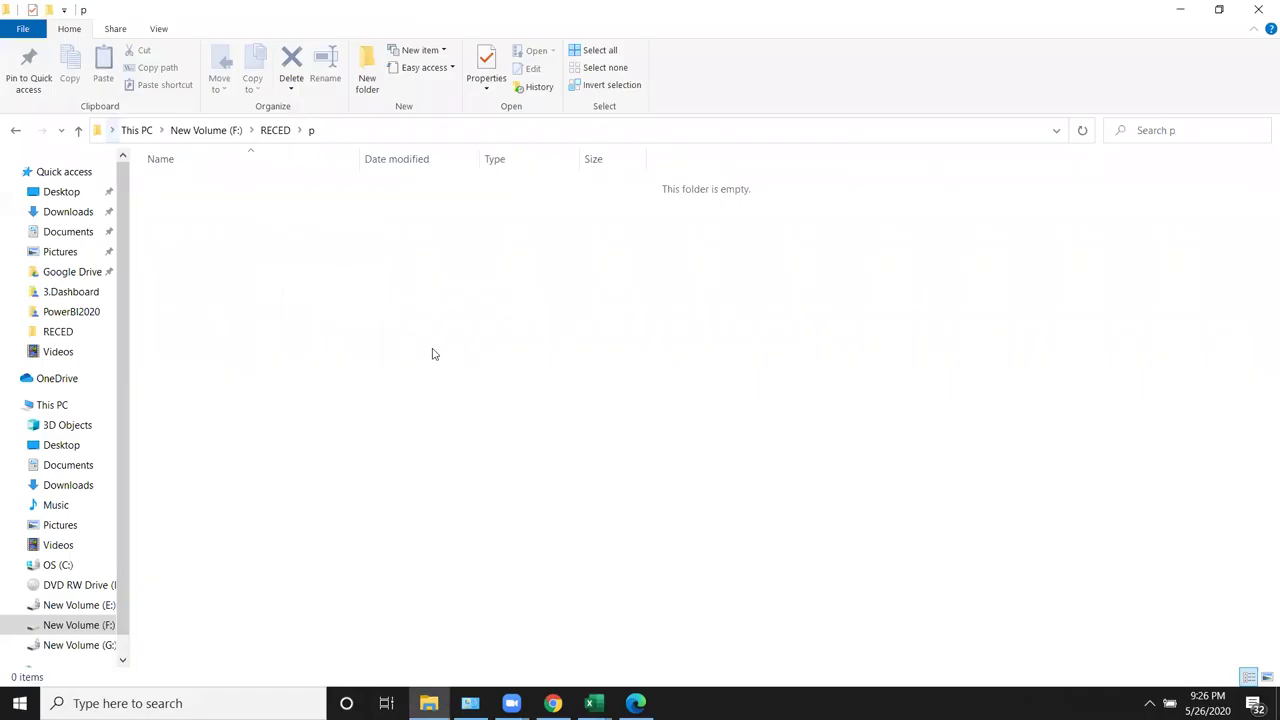
key("alt+Tab")
key("alt+Tab")
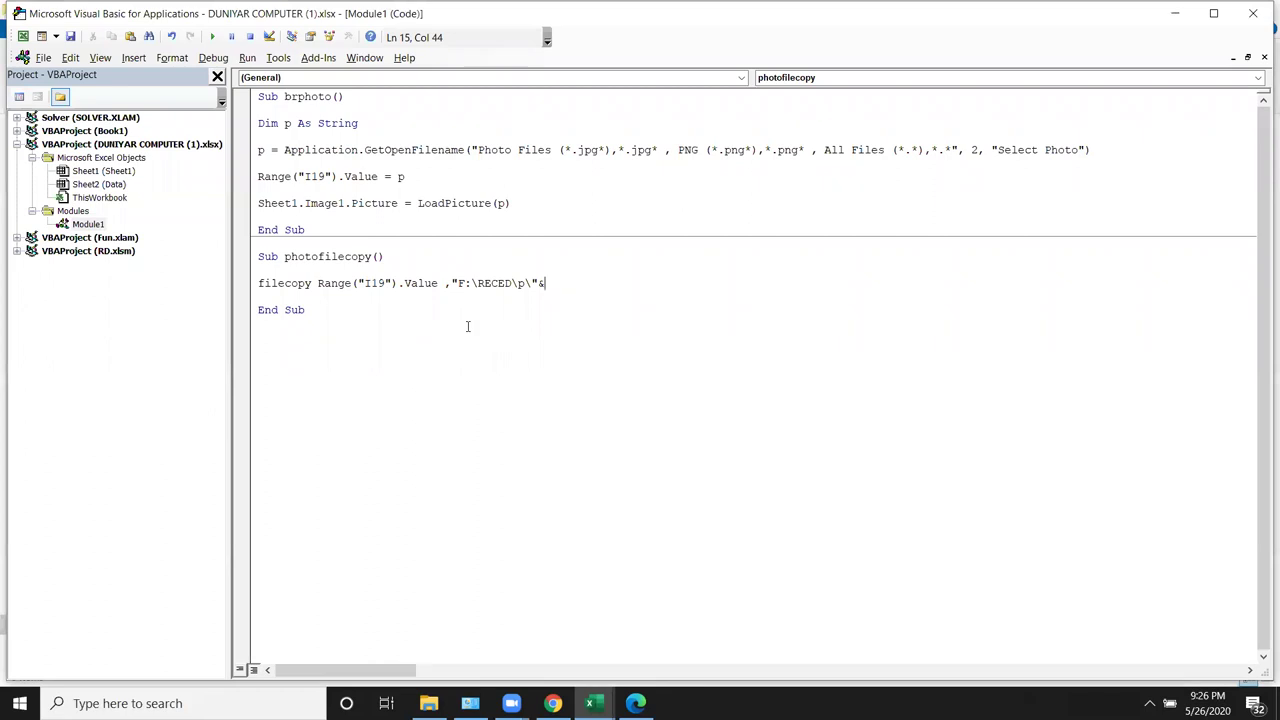
Step: Append Range("E6").Value & ".jpg" to the FileCopy destination in F:\RECED\p\
type(" range")
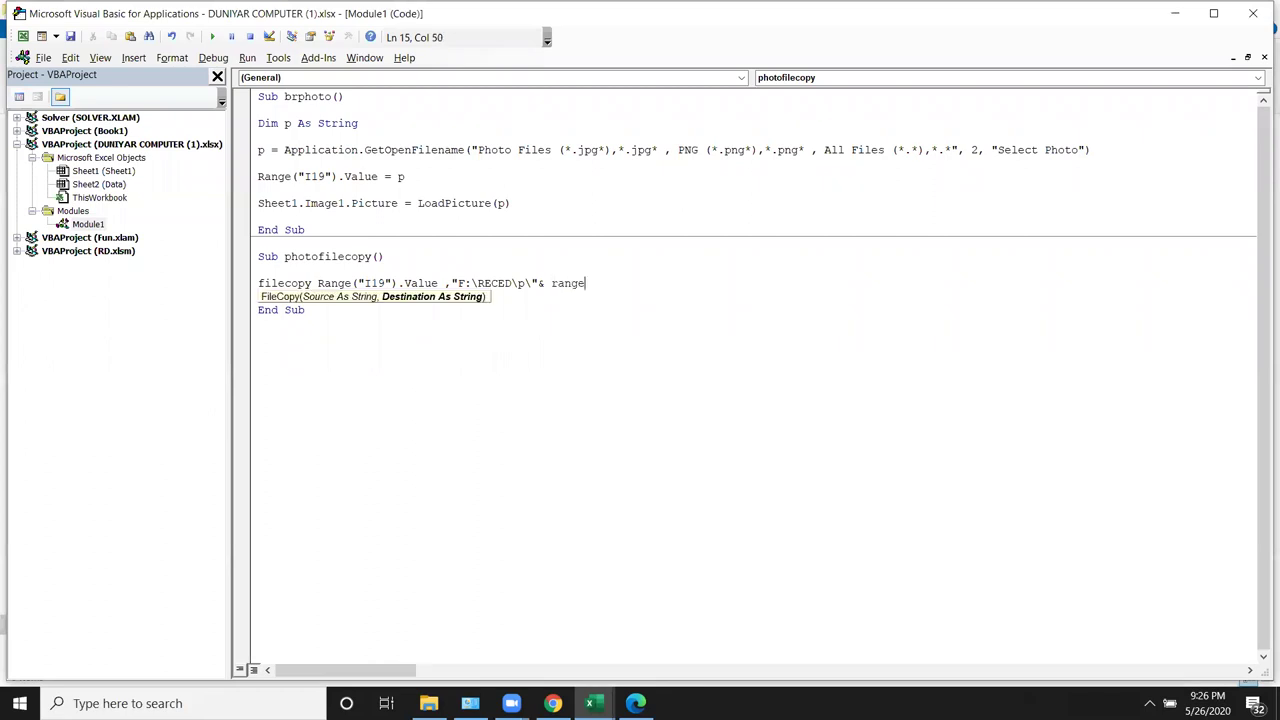
type("(\"E")
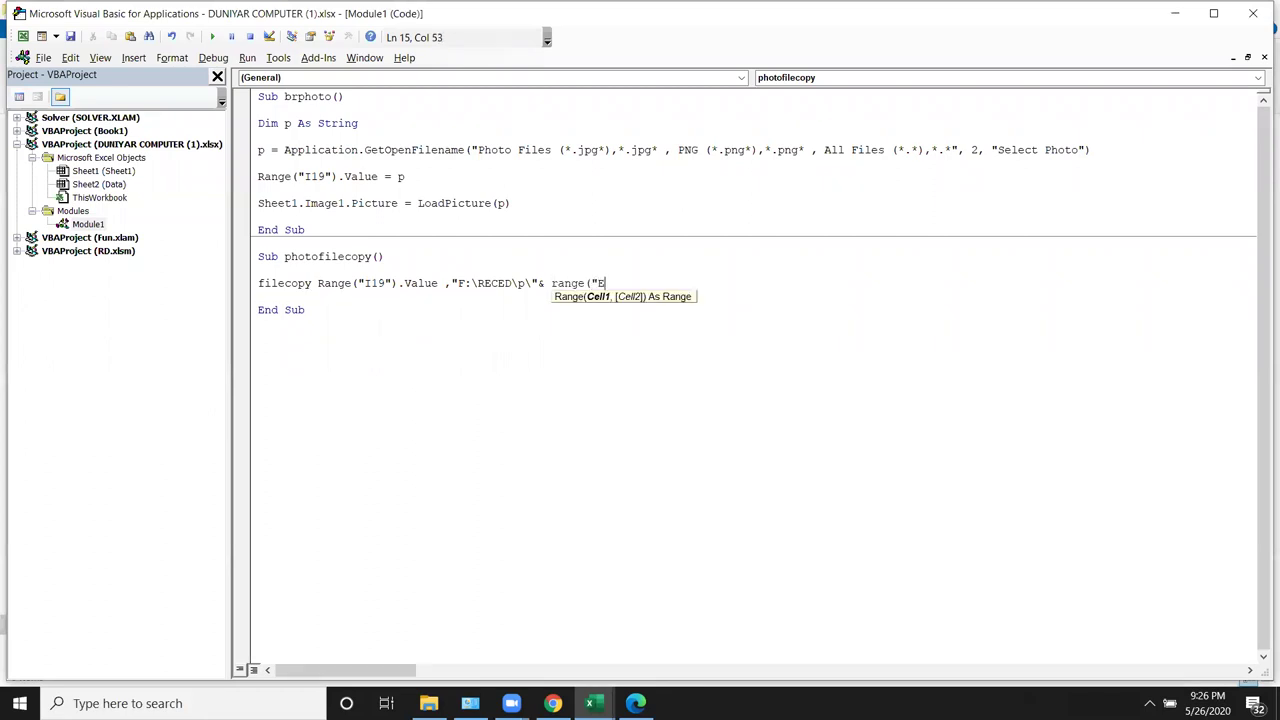
type("6\")")
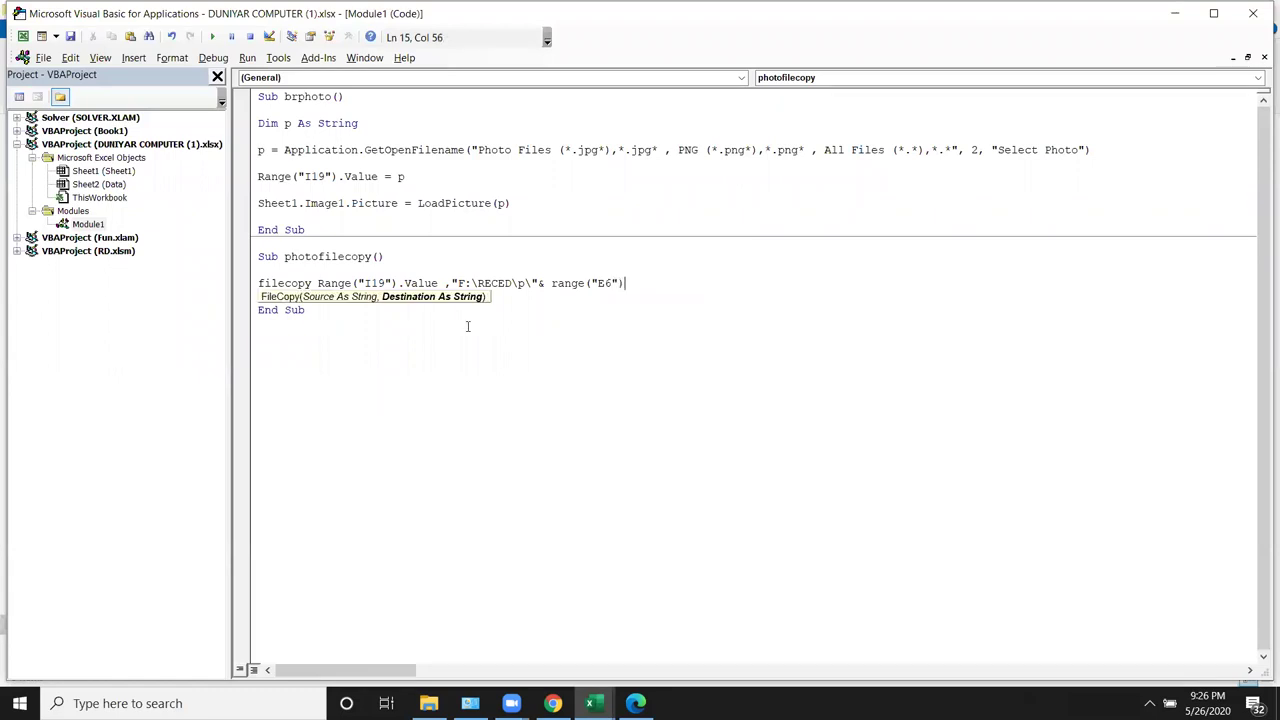
type(".v")
key("Tab")
type("\"")
type("g")
type("\"")
key("Down")
key("Down")
key("Down")
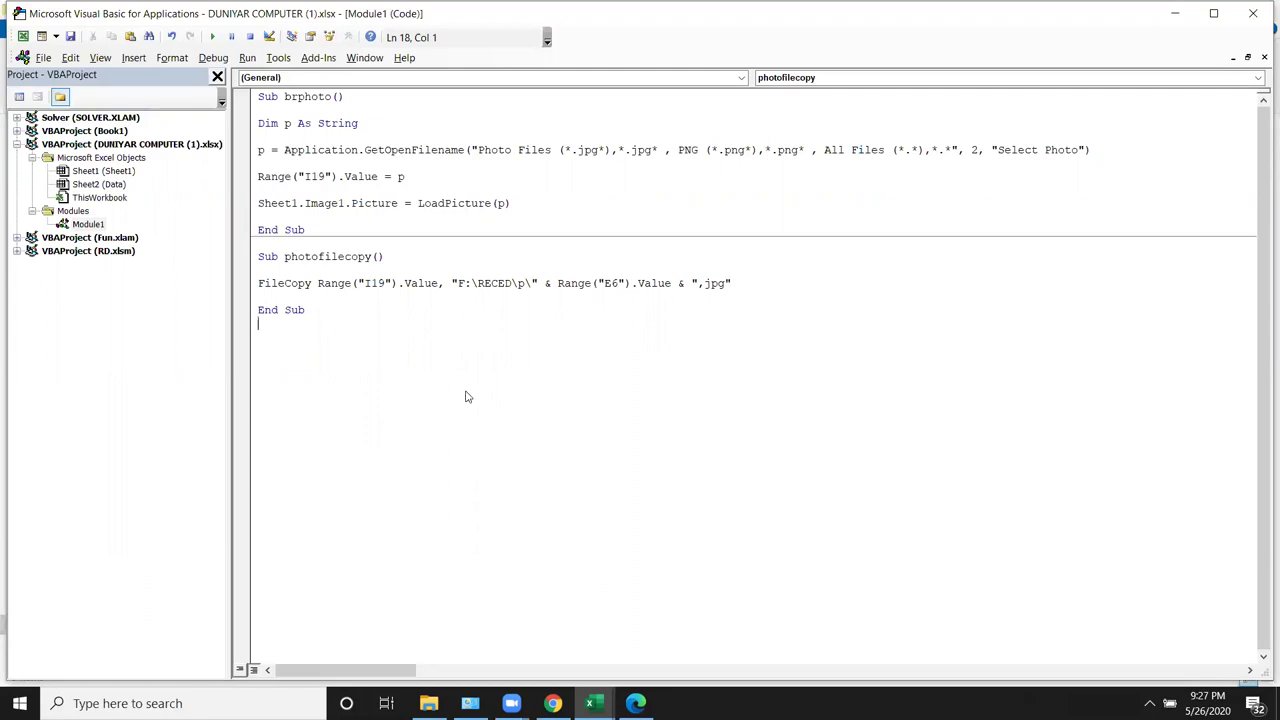
key("alt+Tab")
key("alt+Tab")
key("alt+Tab")
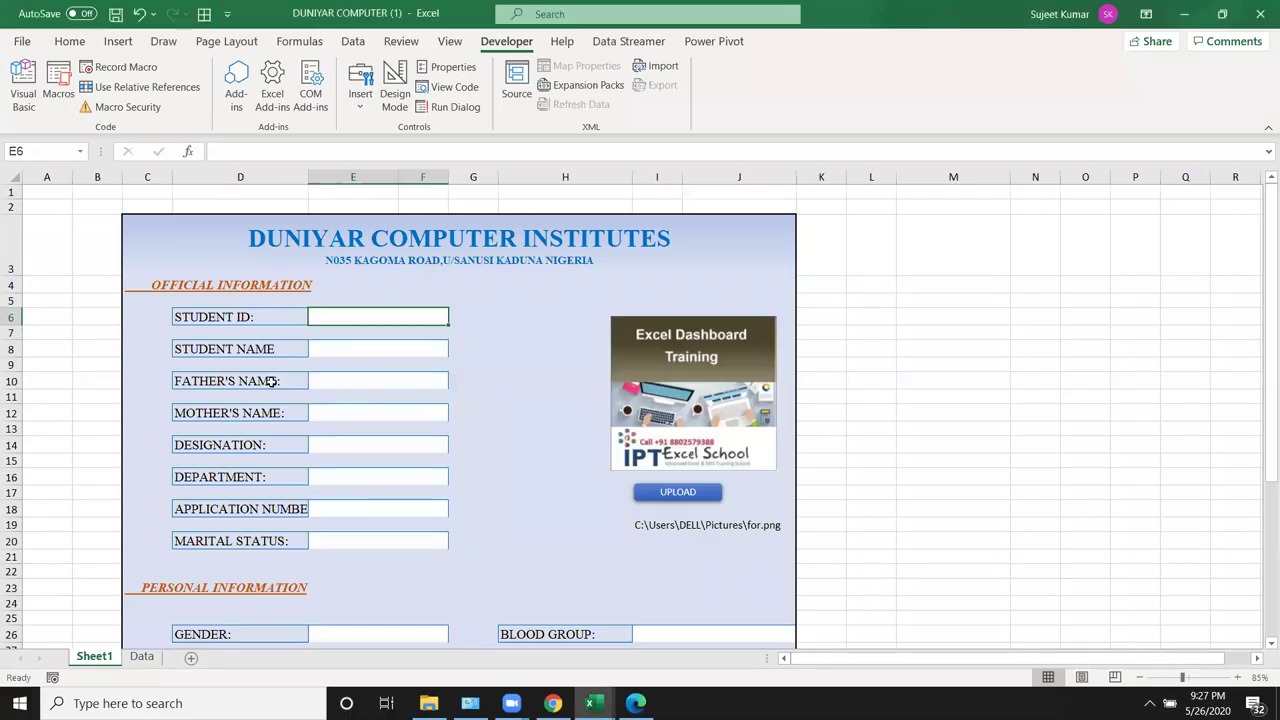
Step: Enter 1 as the student ID in cell E6 of the form
scroll(437, 460, "down", 2)
scroll(437, 460, "down", 2)
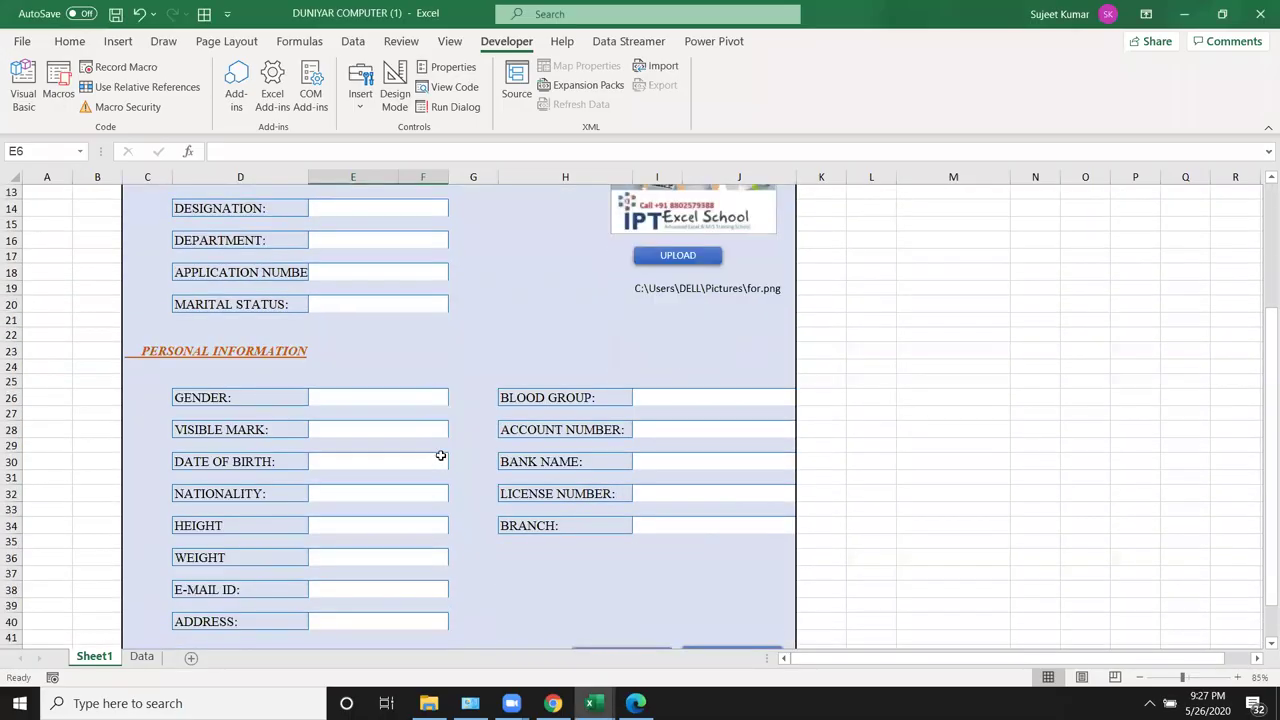
scroll(437, 460, "down", 1)
scroll(440, 452, "down", 2)
scroll(356, 355, "up", 4)
scroll(356, 355, "up", 3)
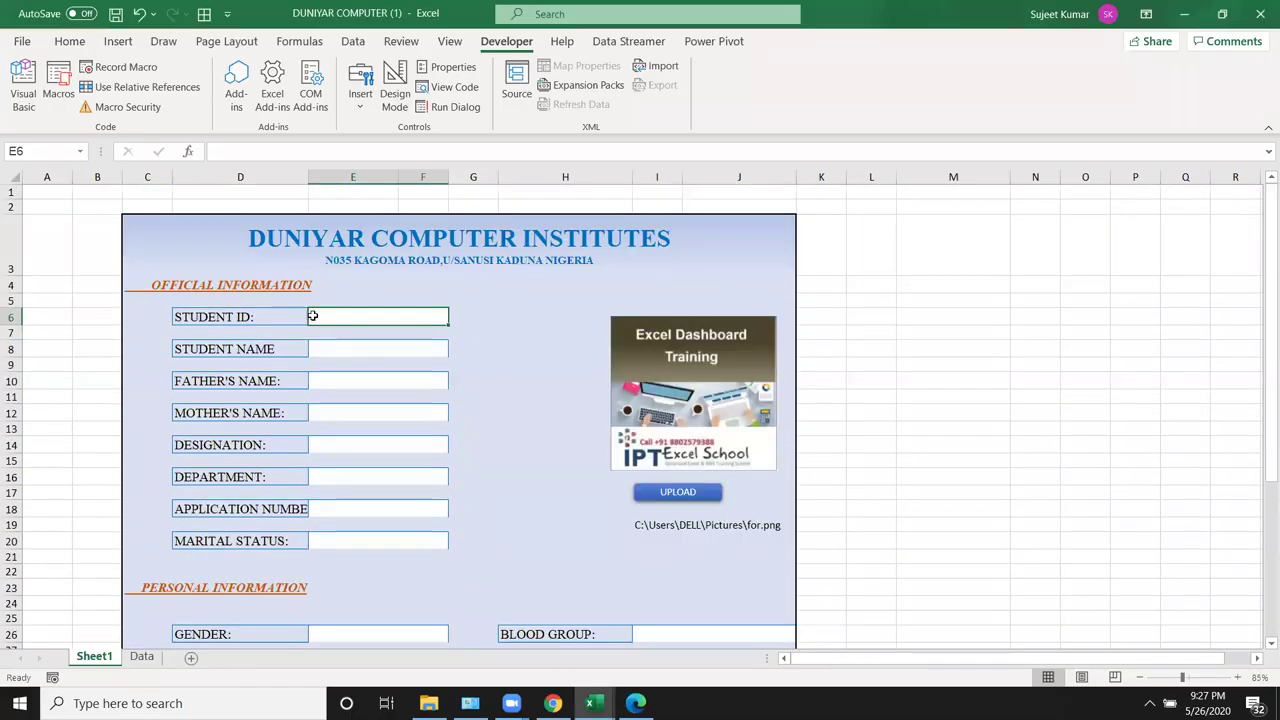
type("1")
left_click(458, 413)
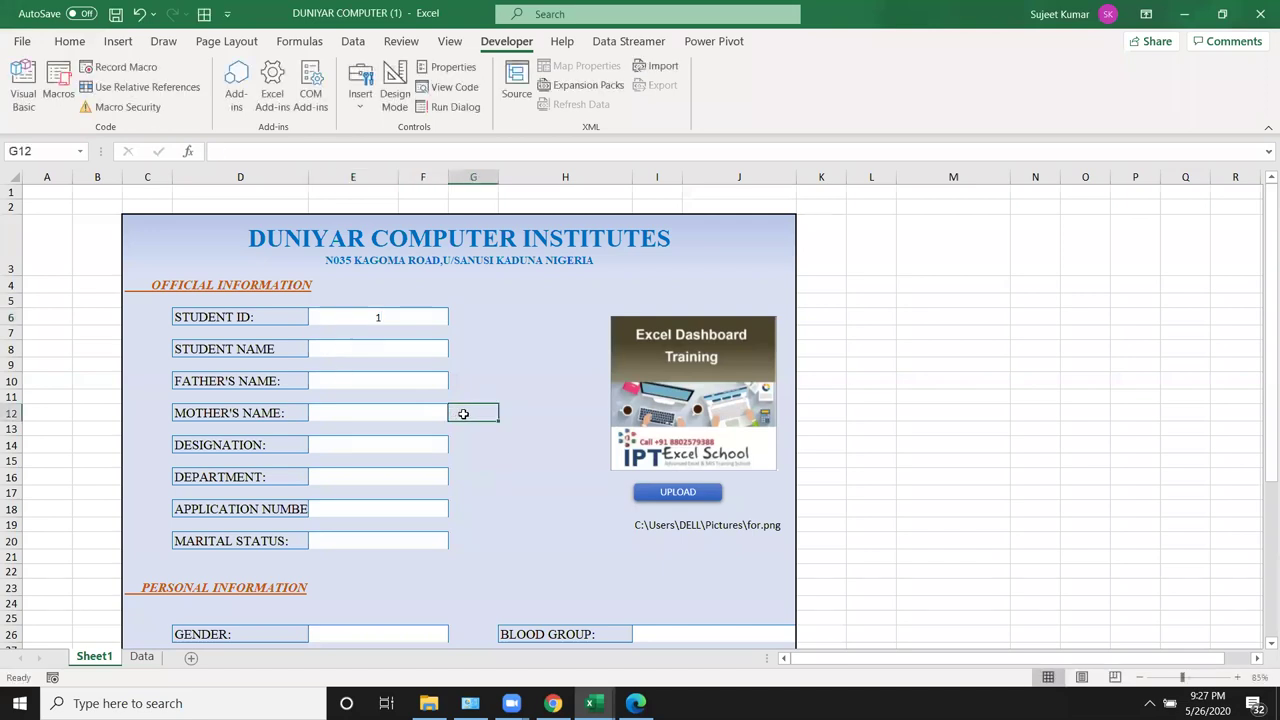
Step: Run photofilecopy and confirm 1.jpg appears in F:\RECED\p, then close File Explorer
key("alt+Tab")
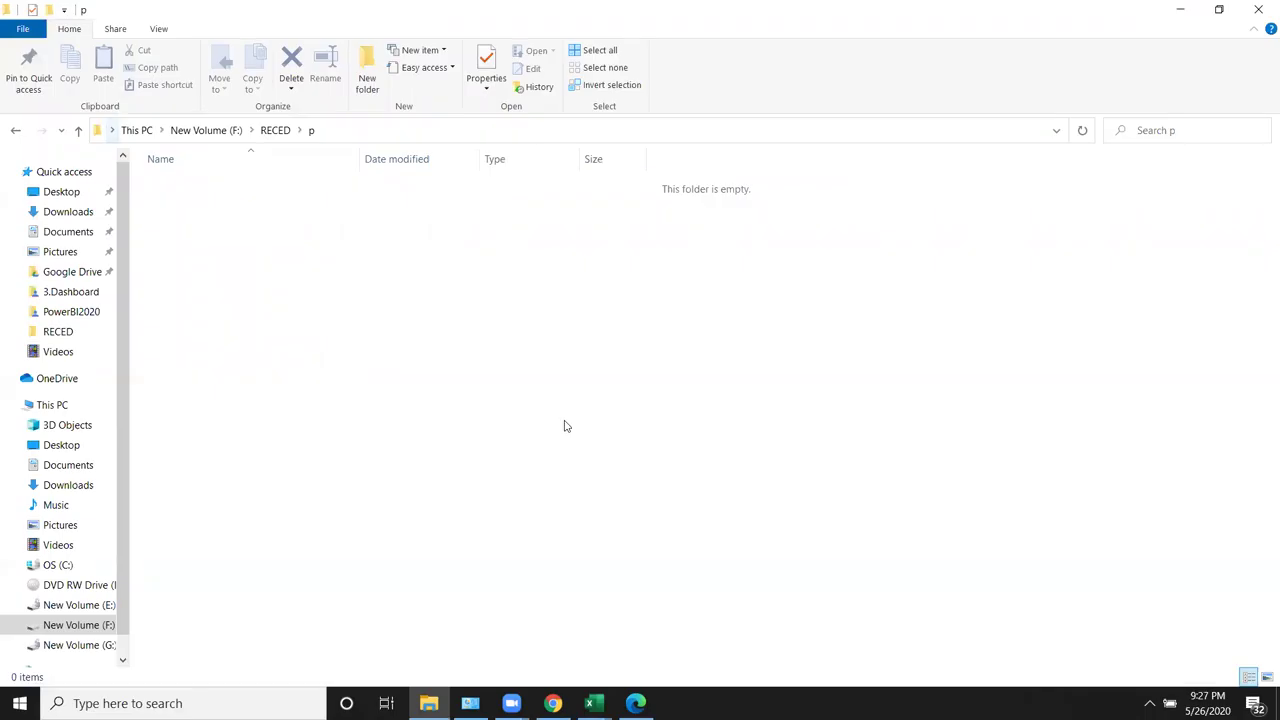
key("alt+Tab")
key("Tab")
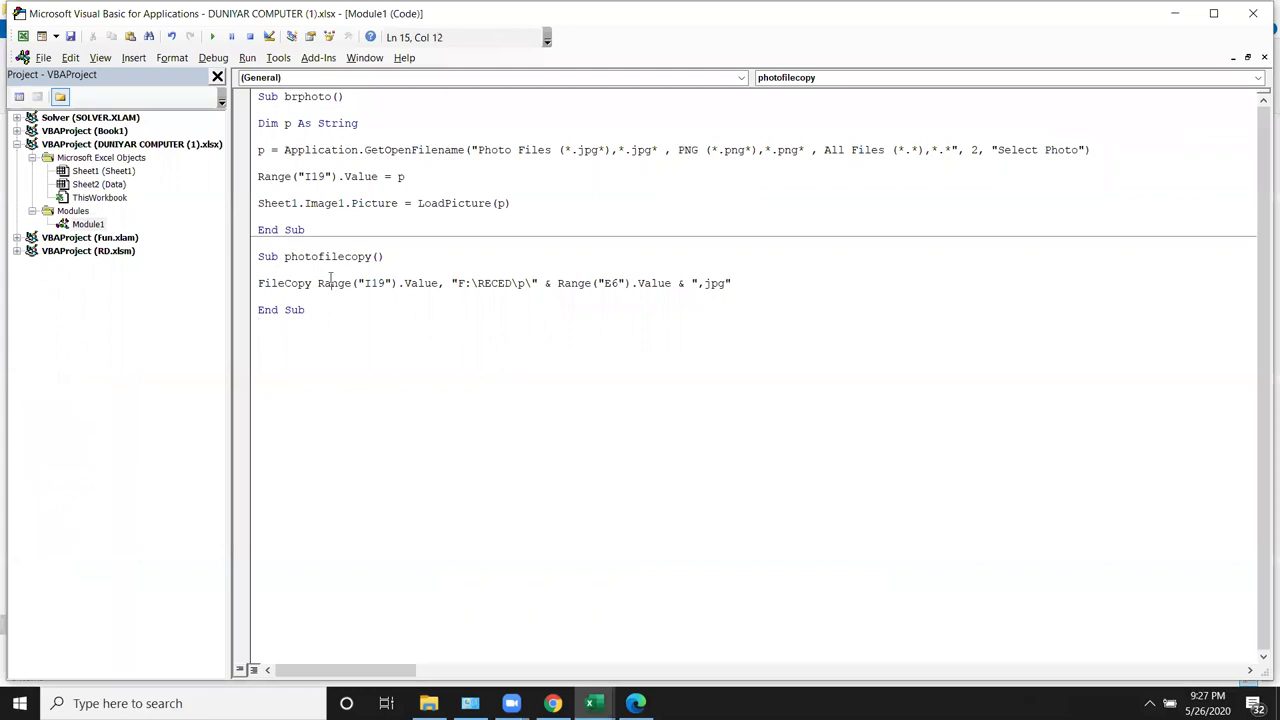
left_click(209, 37)
left_click(428, 703)
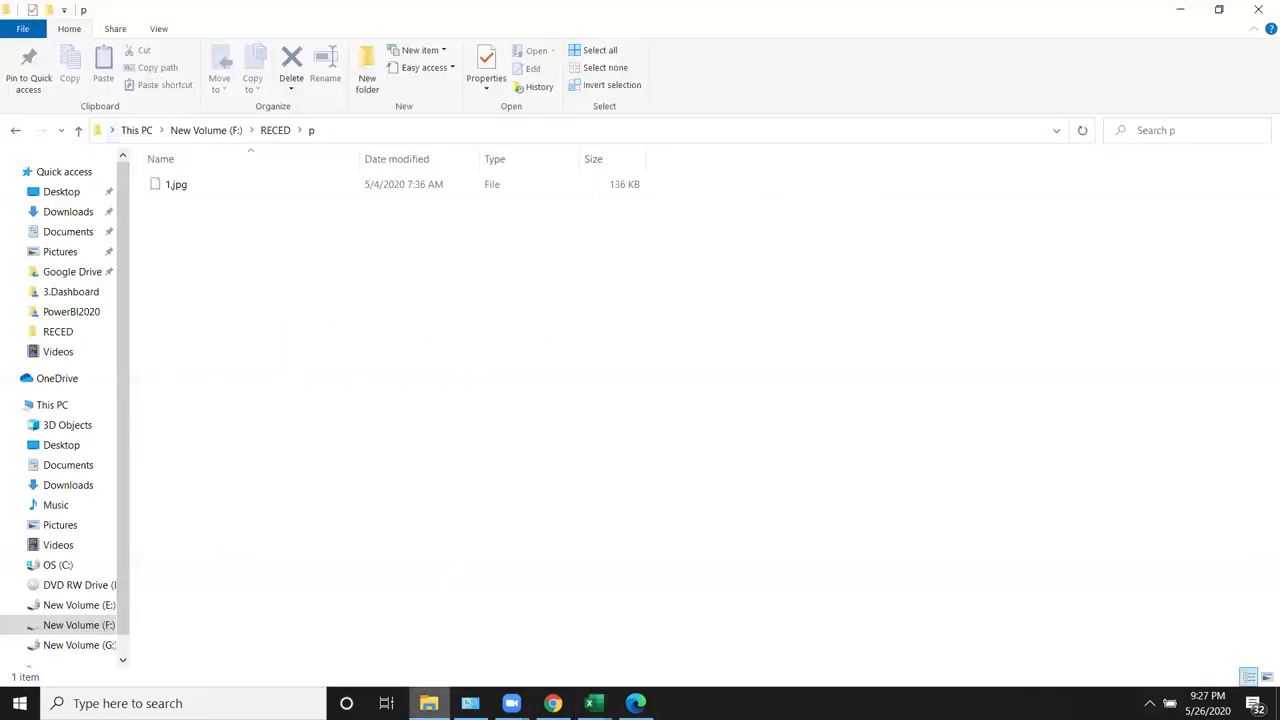
left_click(236, 188)
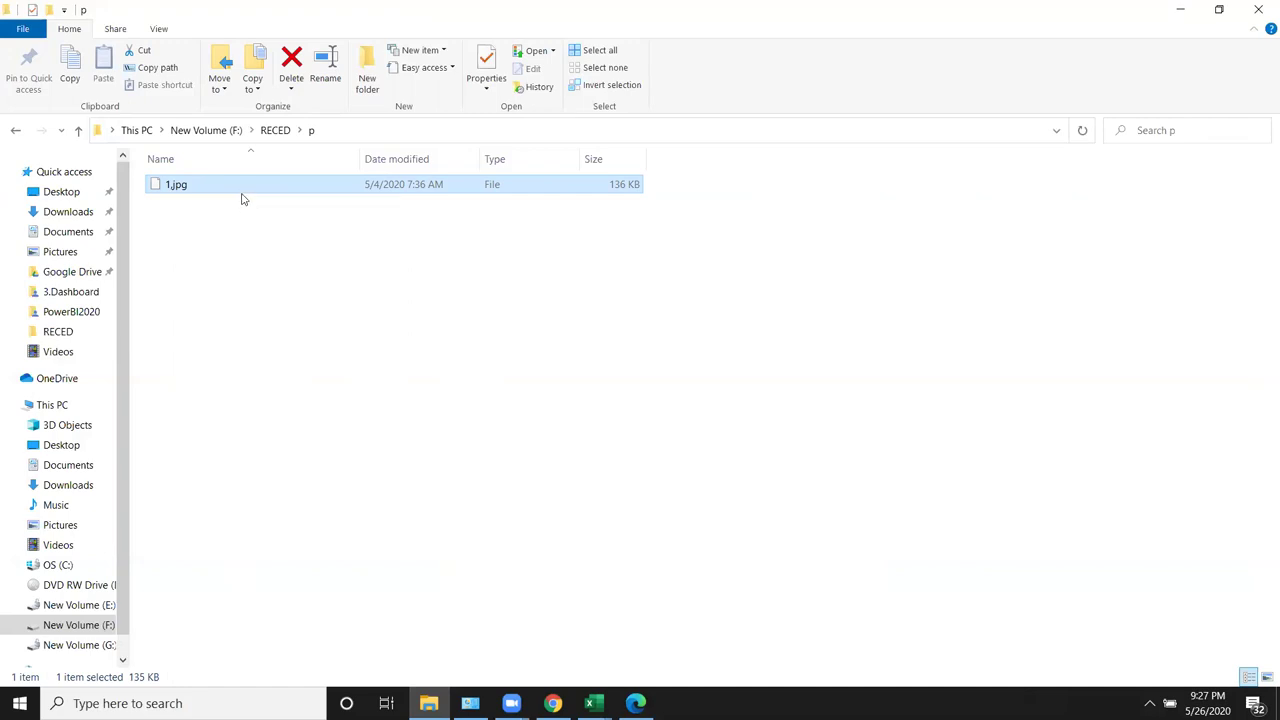
left_click(210, 206)
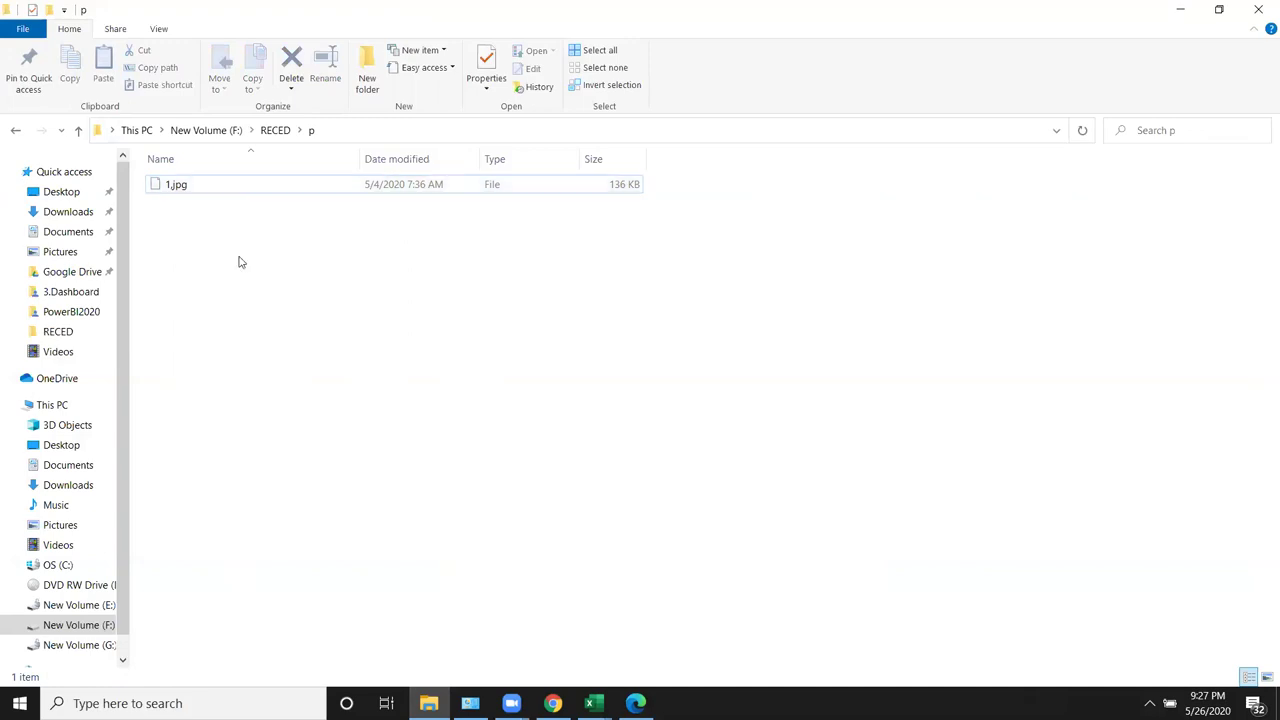
left_click(1258, 9)
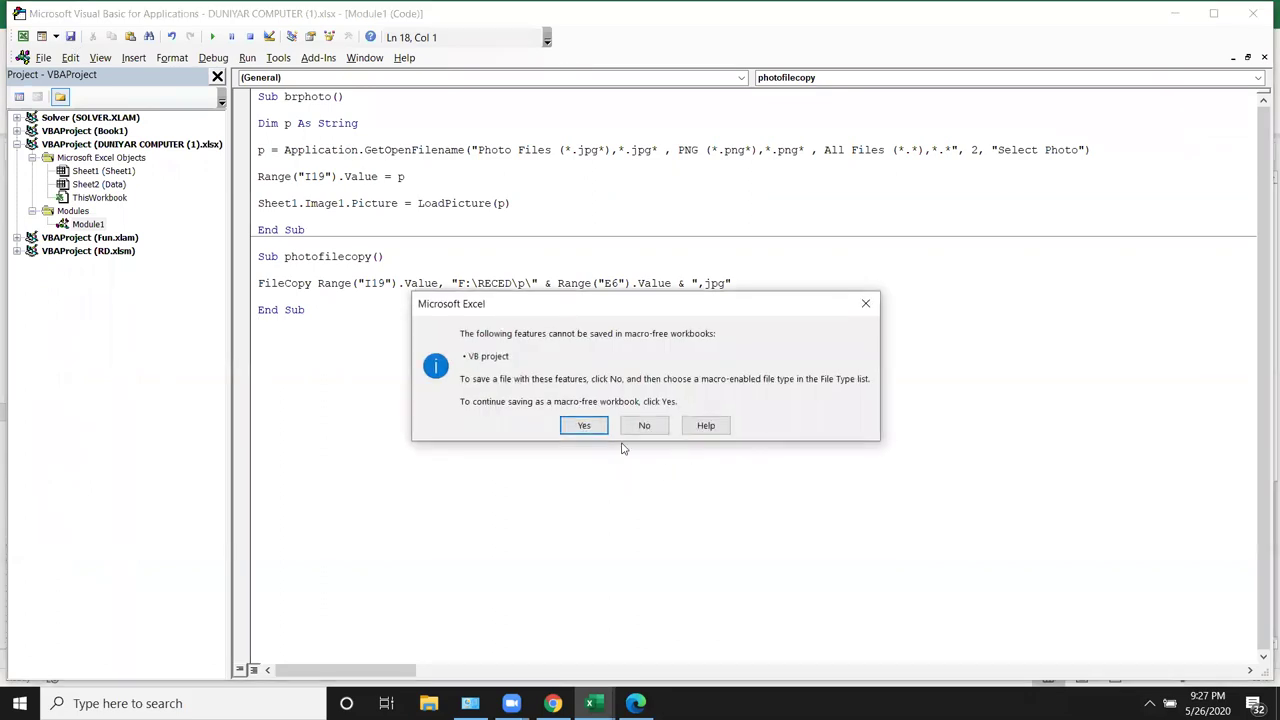
Step: Save the workbook to the Desktop as an Excel Macro-Enabled Workbook
key("n")
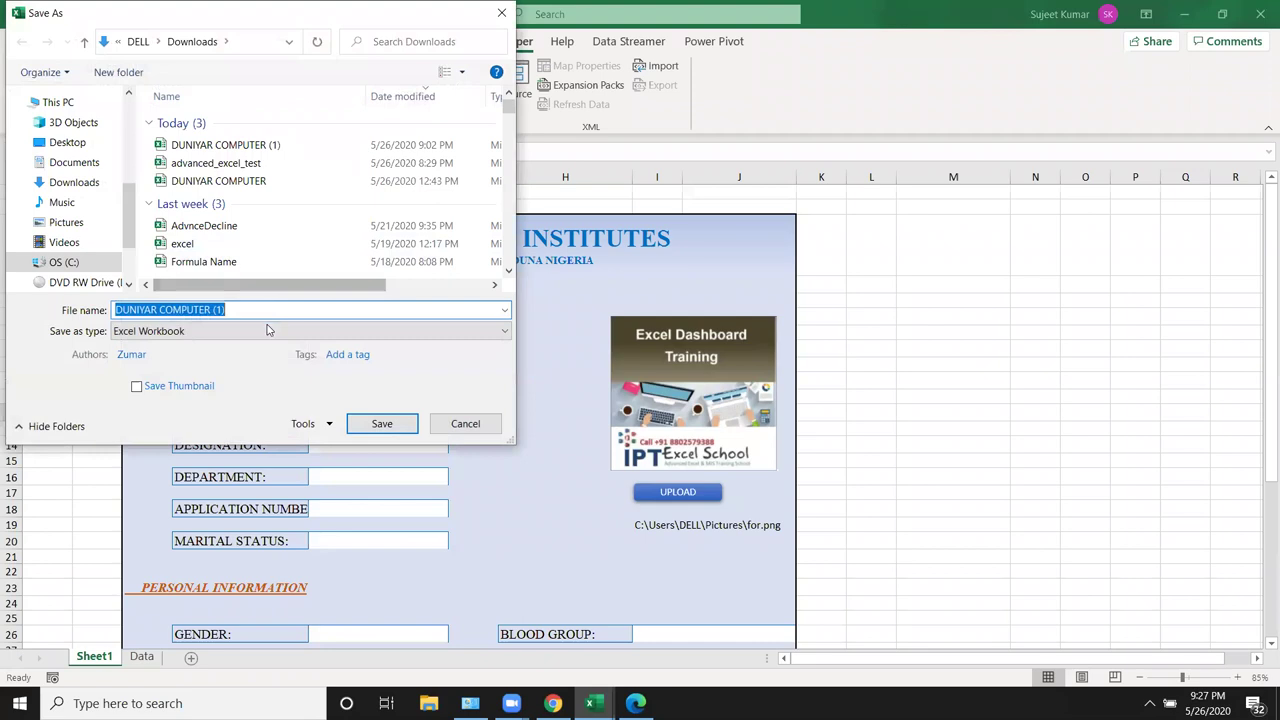
left_click(271, 331)
left_click(210, 21)
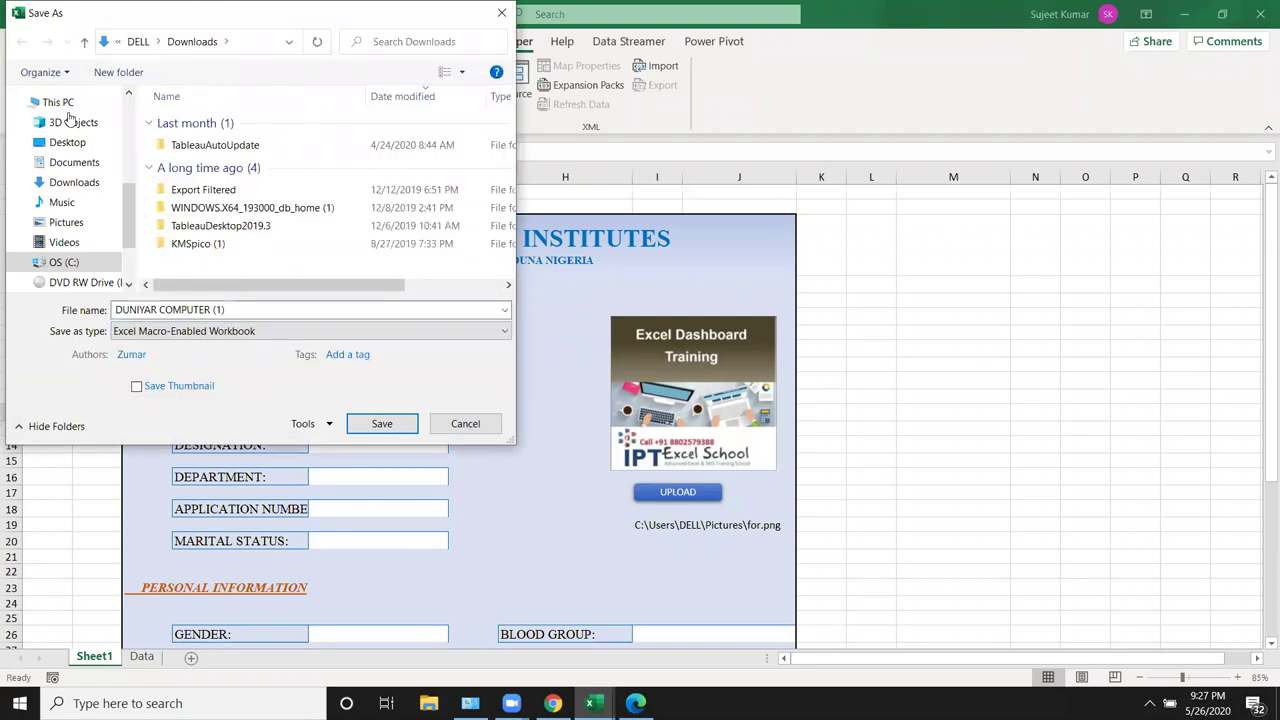
left_click(66, 143)
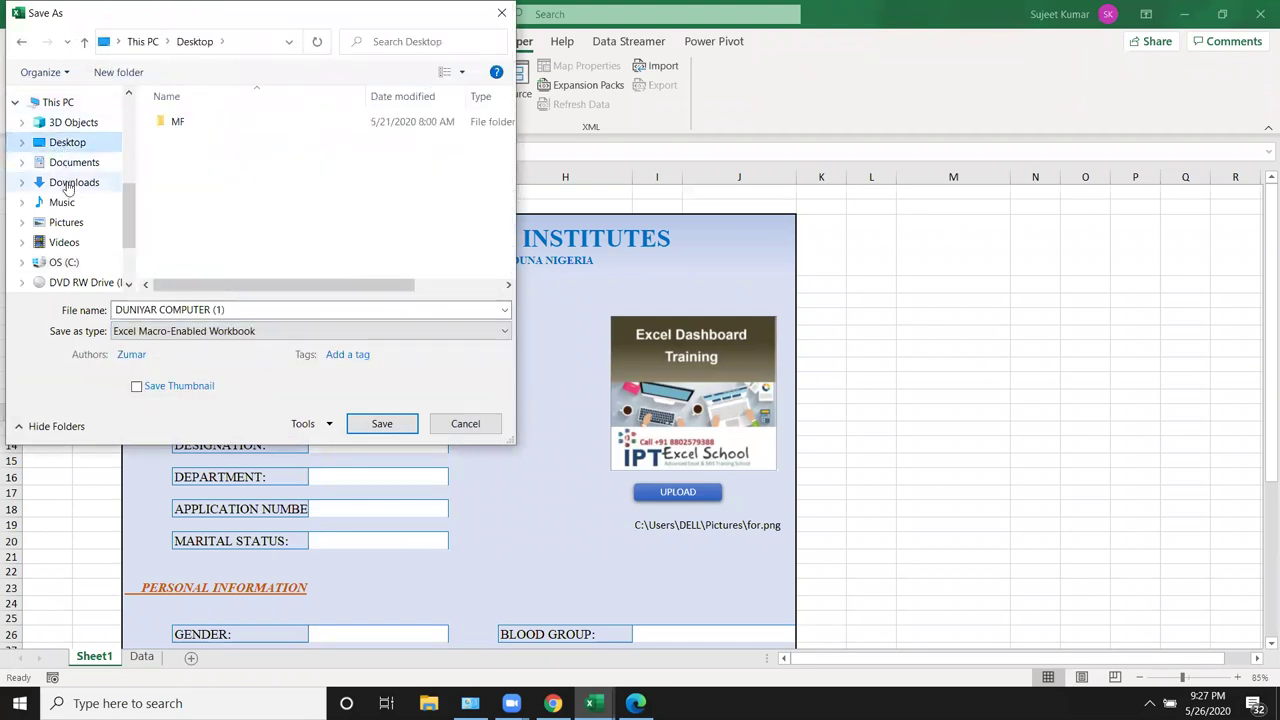
left_click(383, 424)
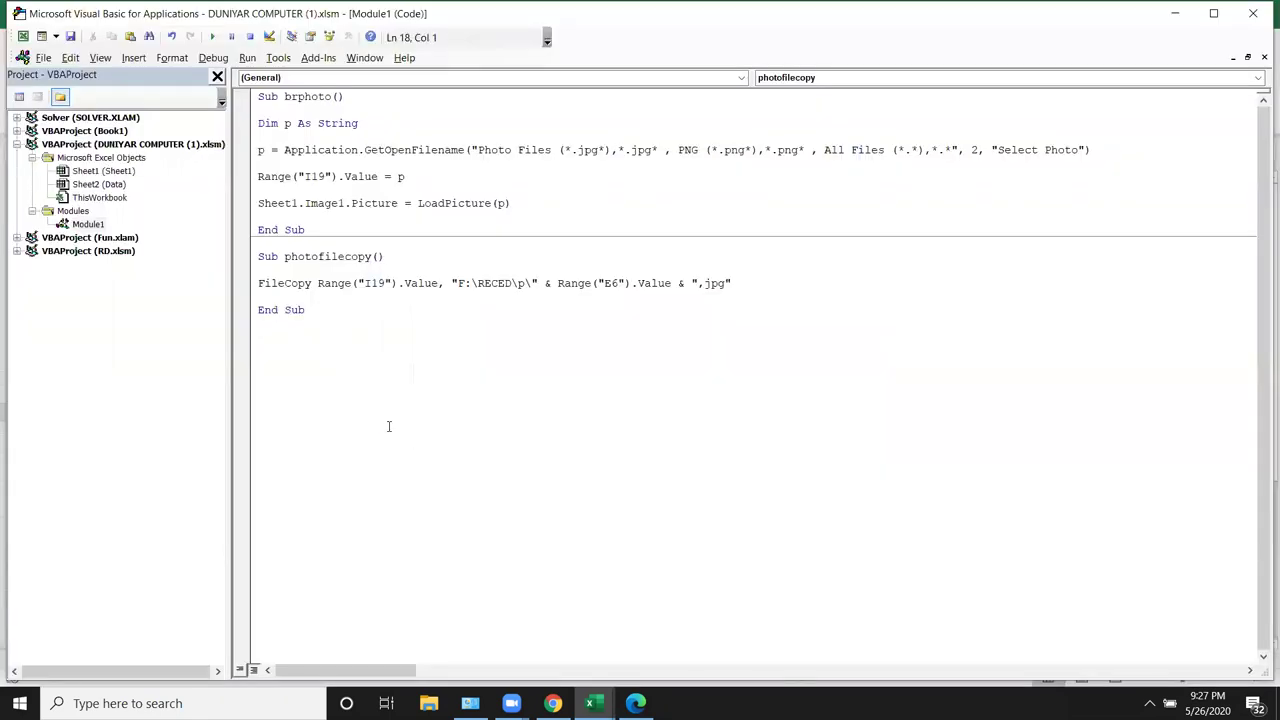
Step: On the Data sheet, widen column I and make row 2 taller, then return to the form
key("alt+F11")
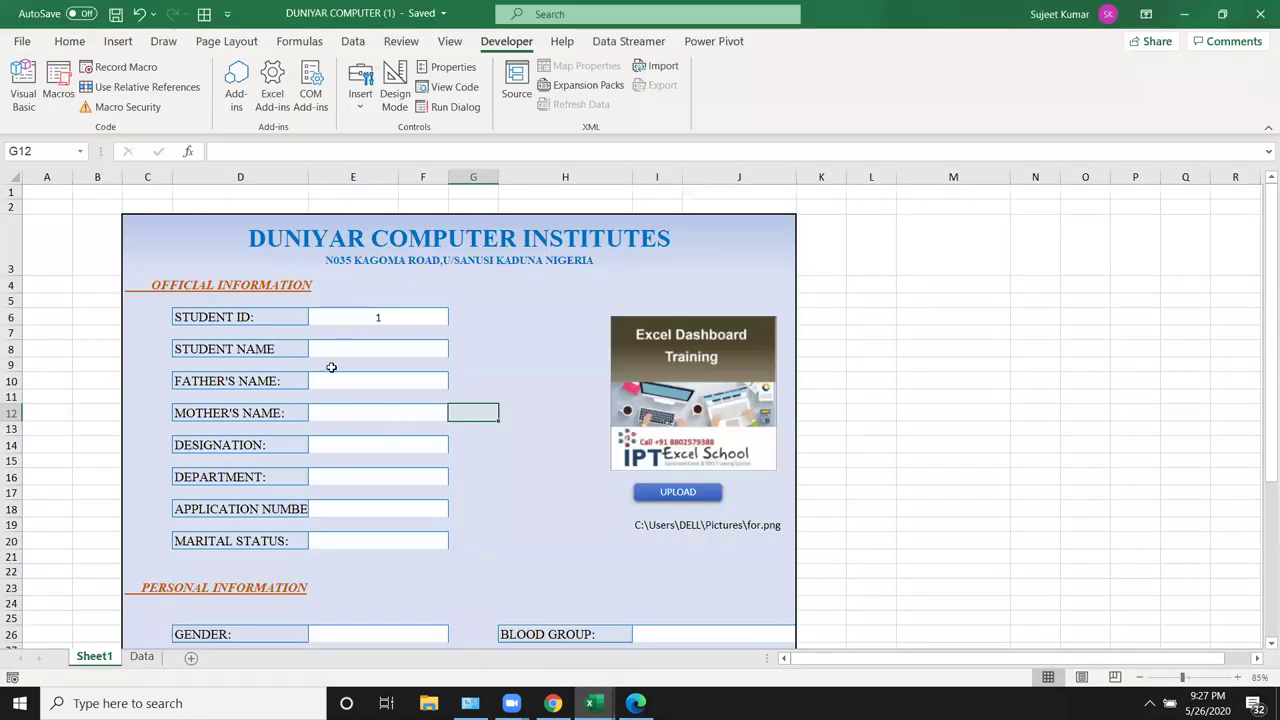
left_click(141, 657)
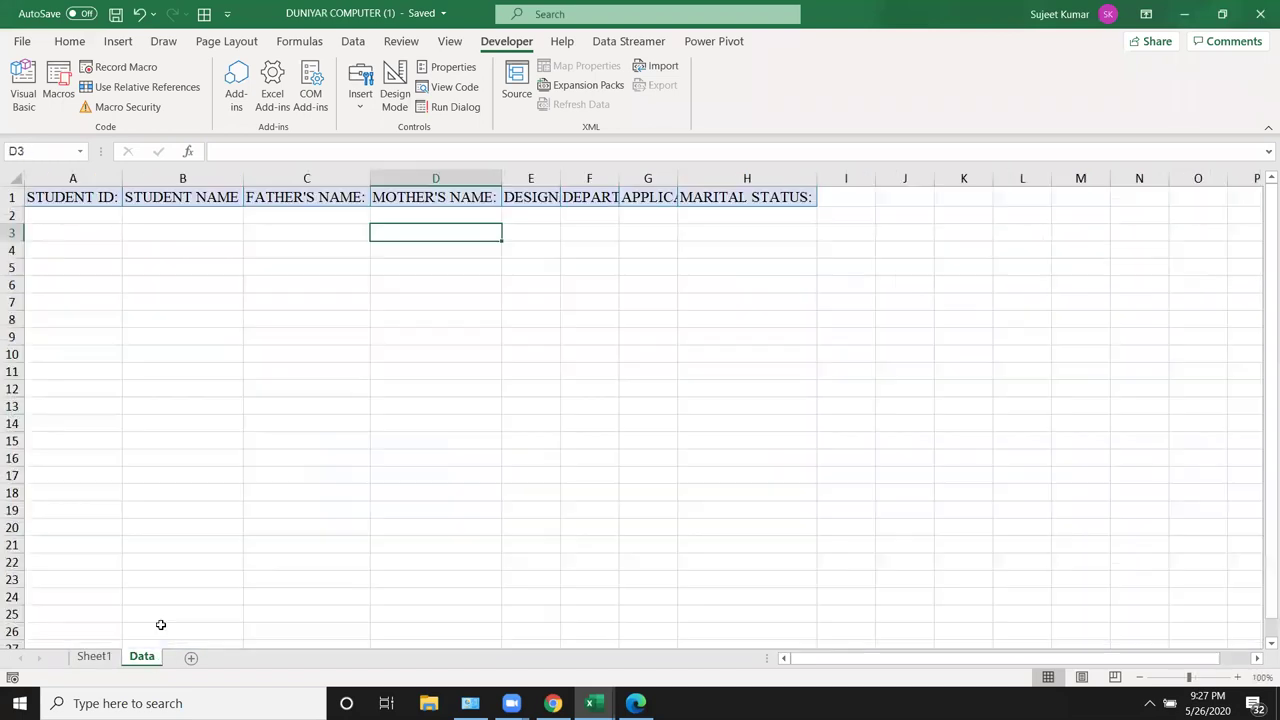
left_click(763, 220)
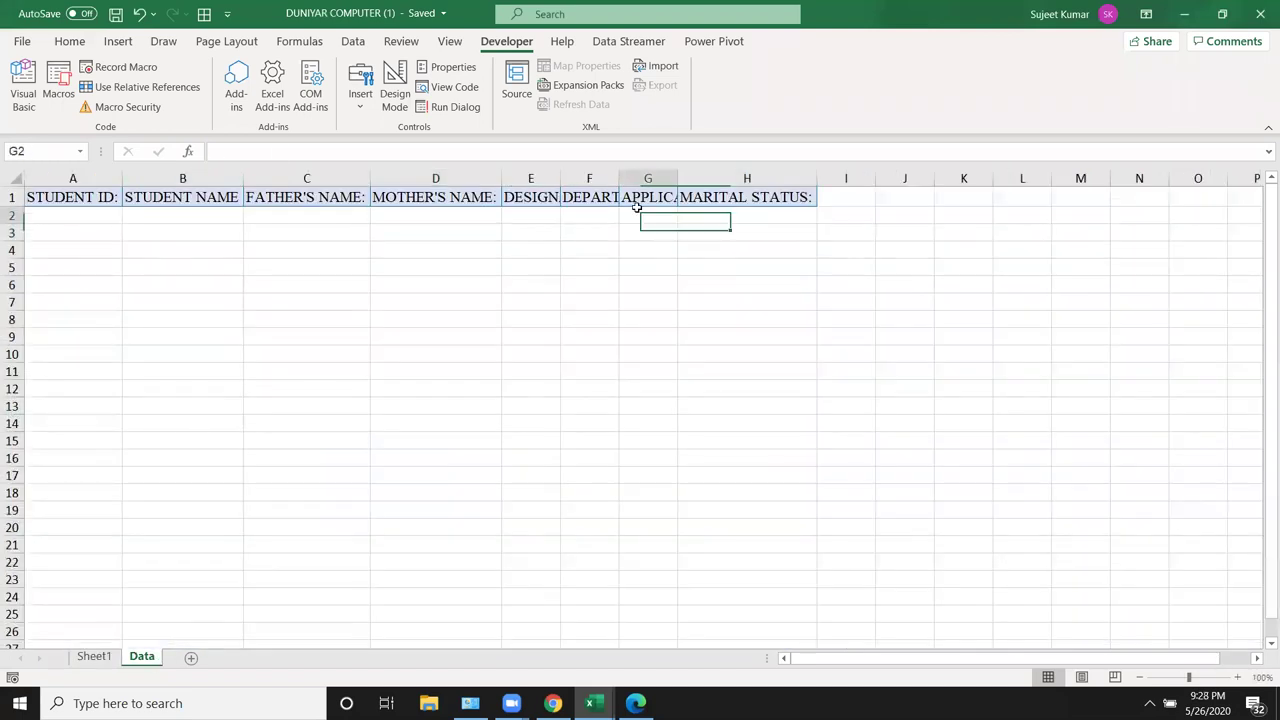
left_click(196, 214)
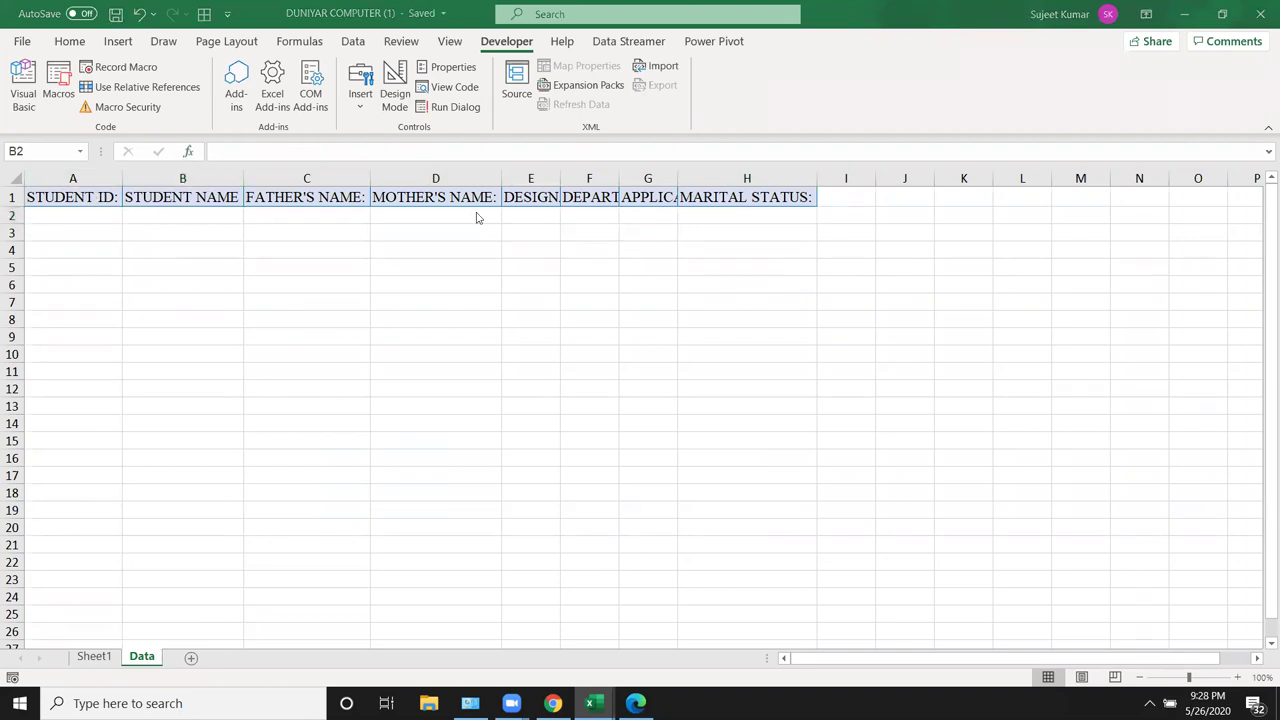
left_click_drag(877, 182, 921, 183)
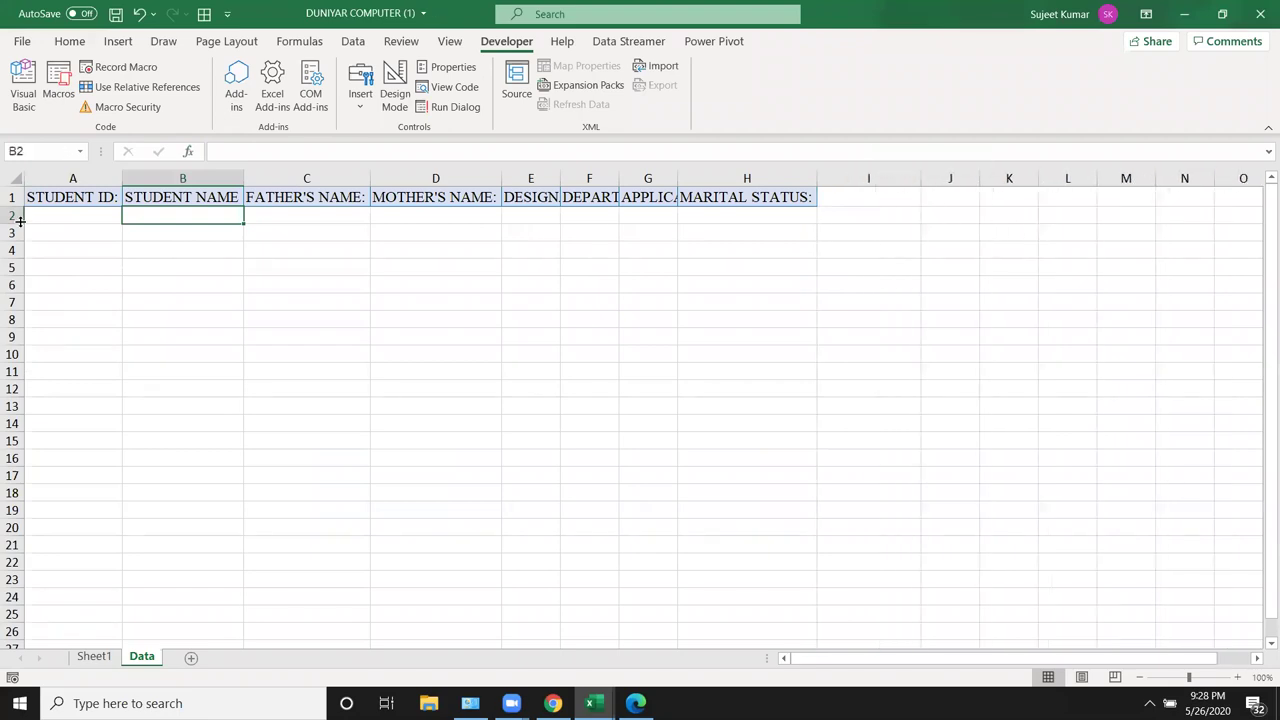
left_click_drag(17, 224, 17, 258)
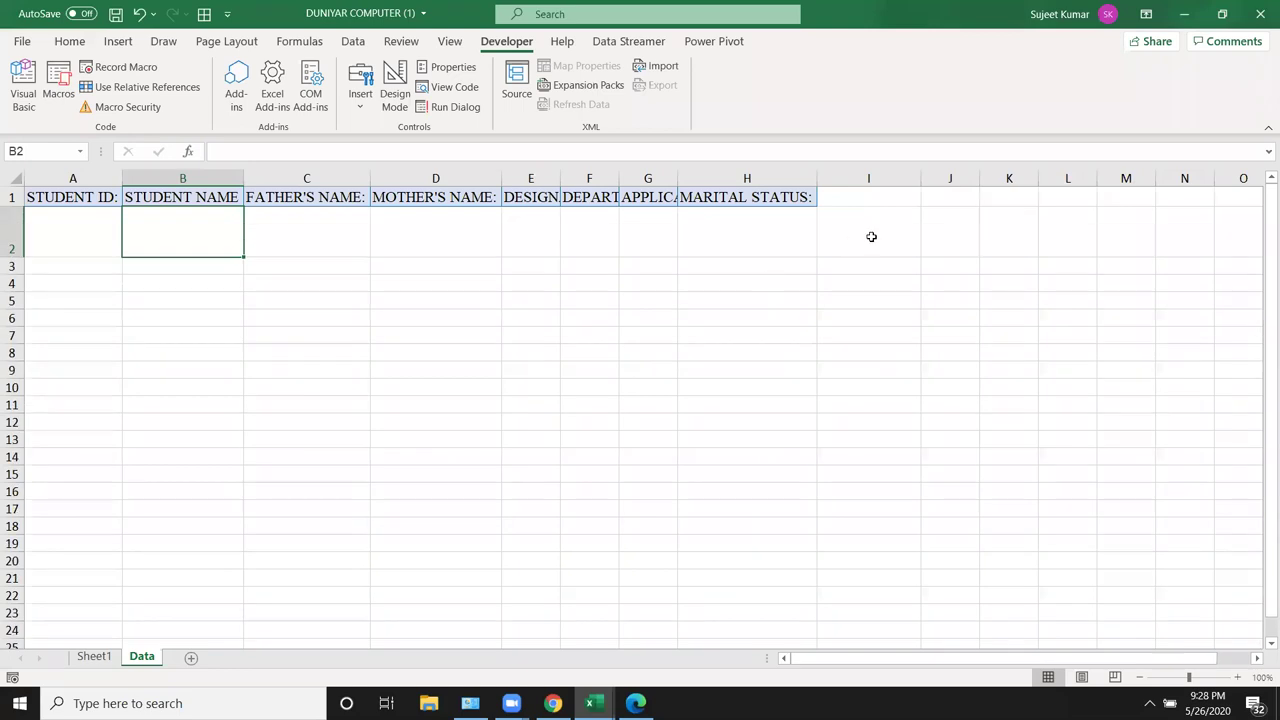
left_click(869, 236)
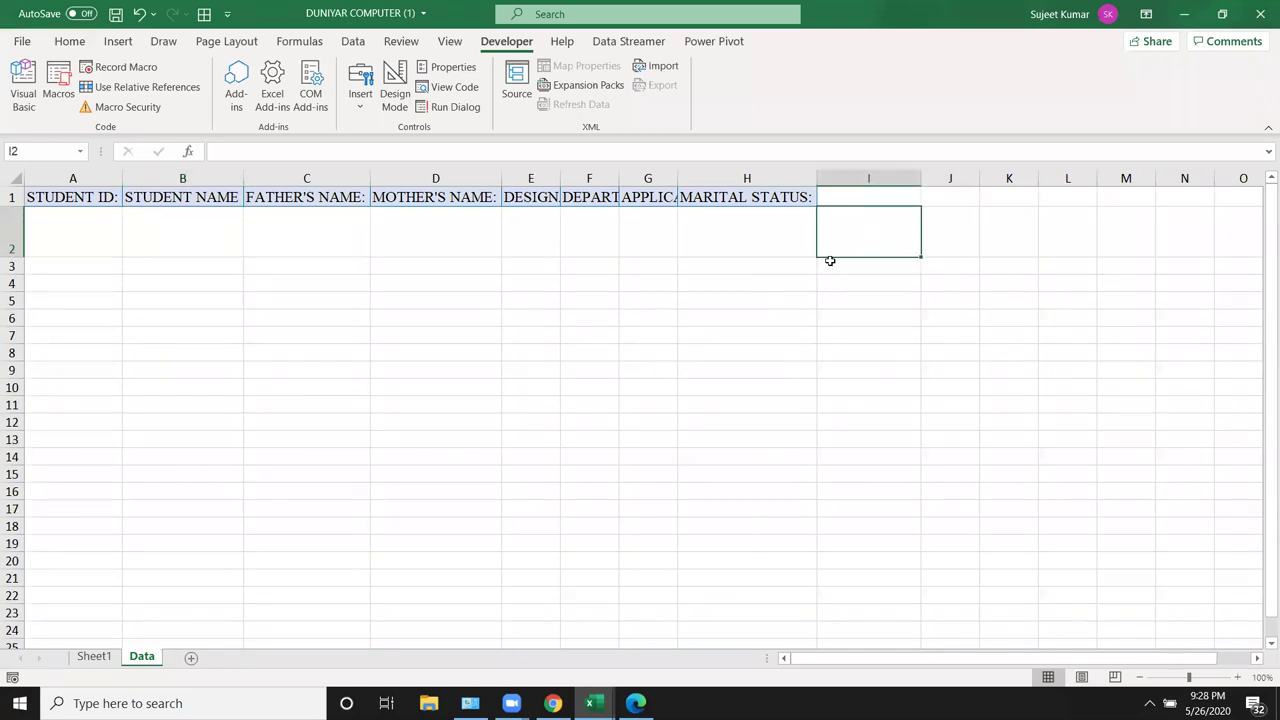
left_click(93, 657)
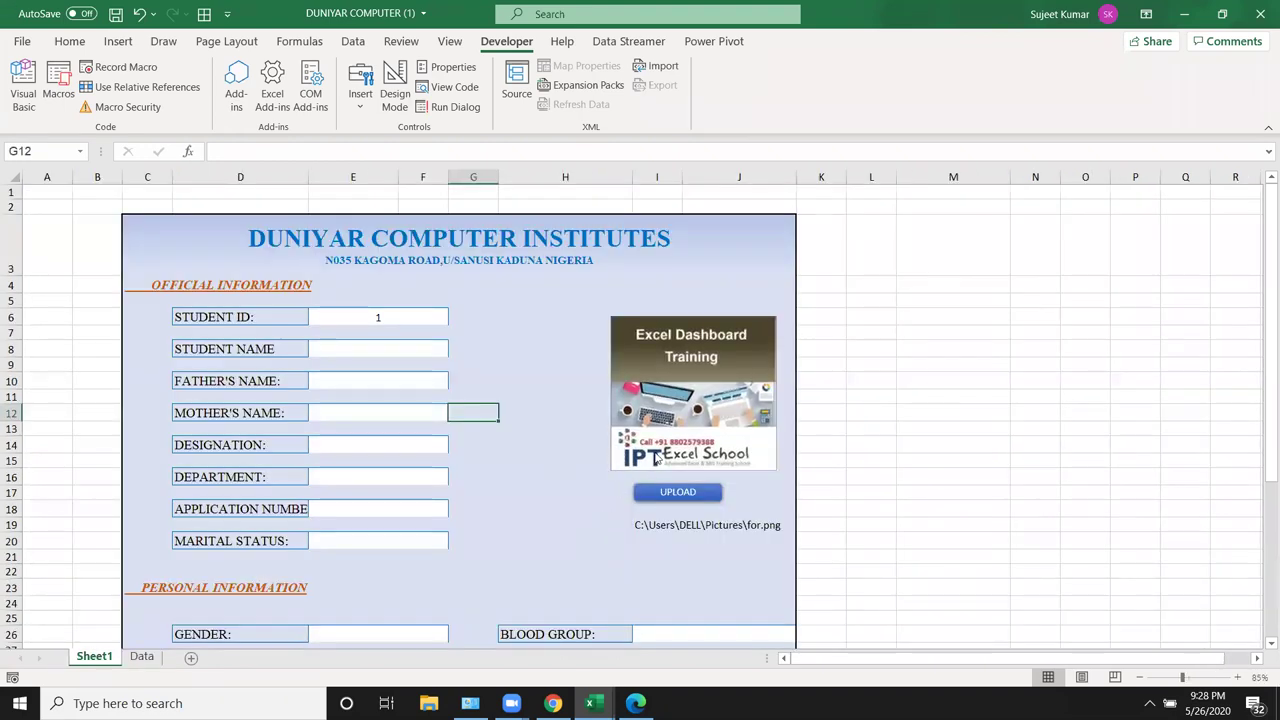
left_click(543, 494)
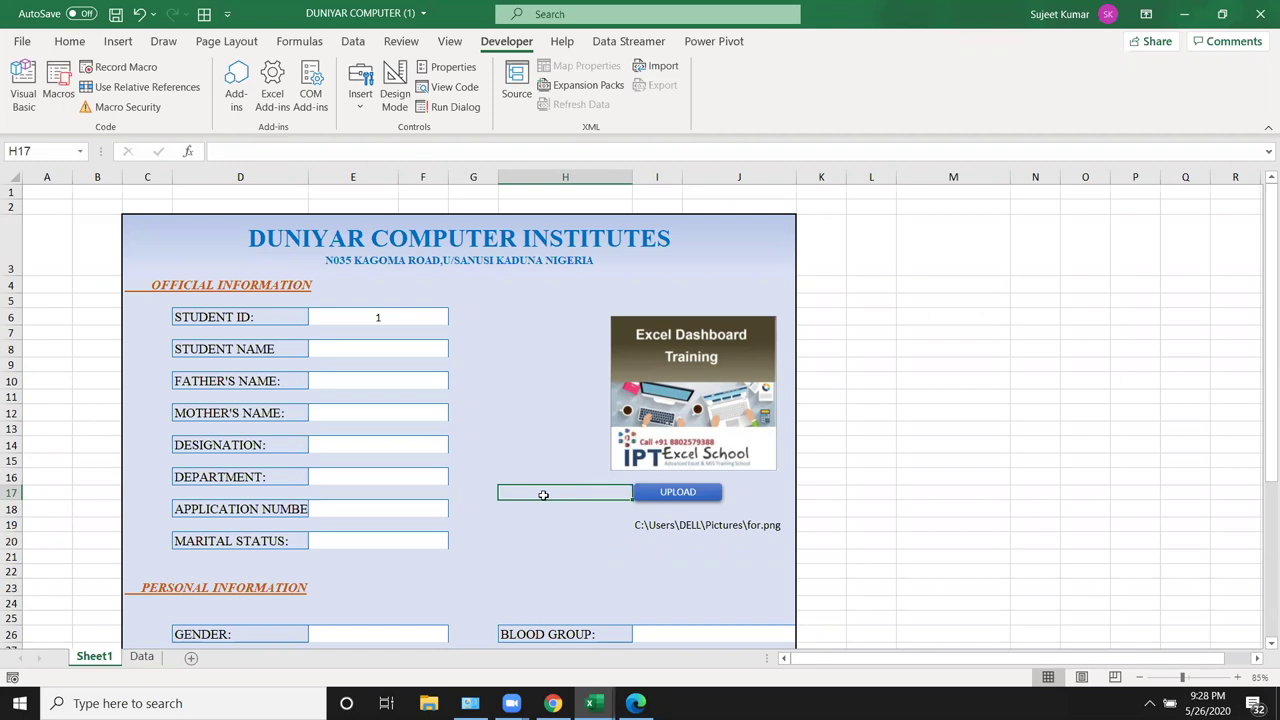
Step: Switch to Gmail in Chrome and start a blank new message
mouse_move(553, 703)
left_click(517, 658)
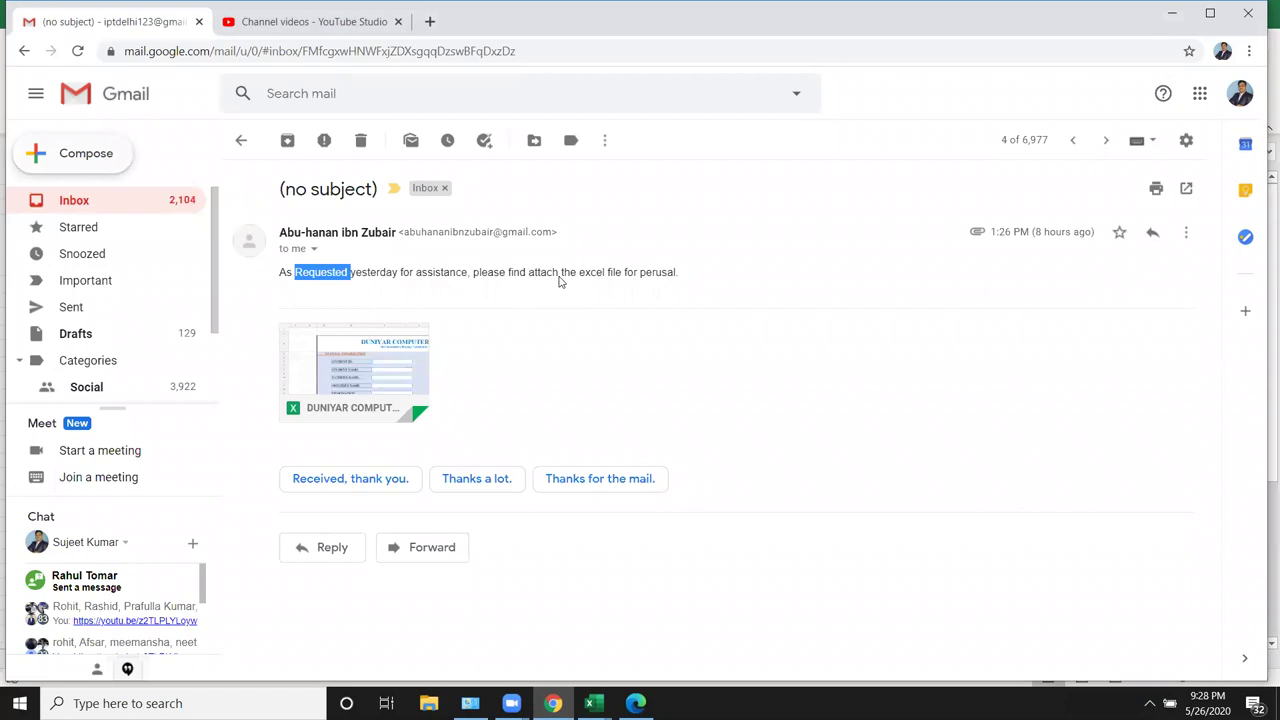
key("c")
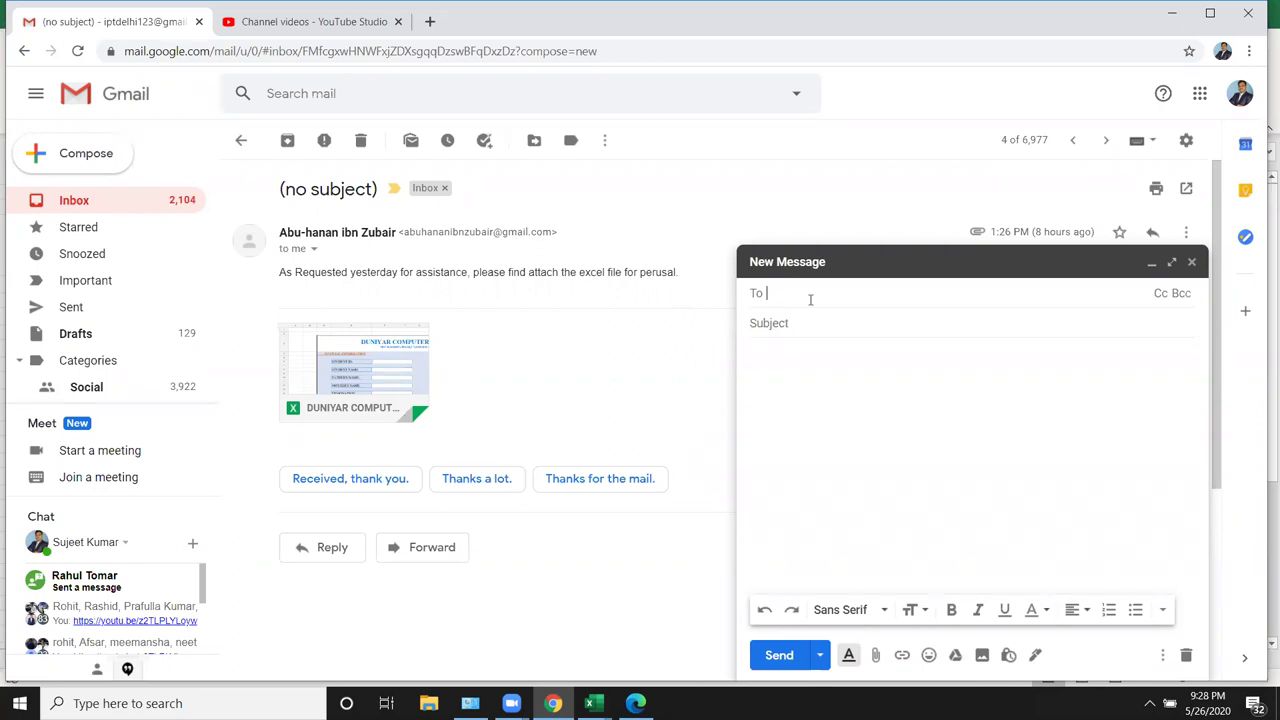
Step: Add the first three recipients from the To field's autocomplete suggestions
type("ati")
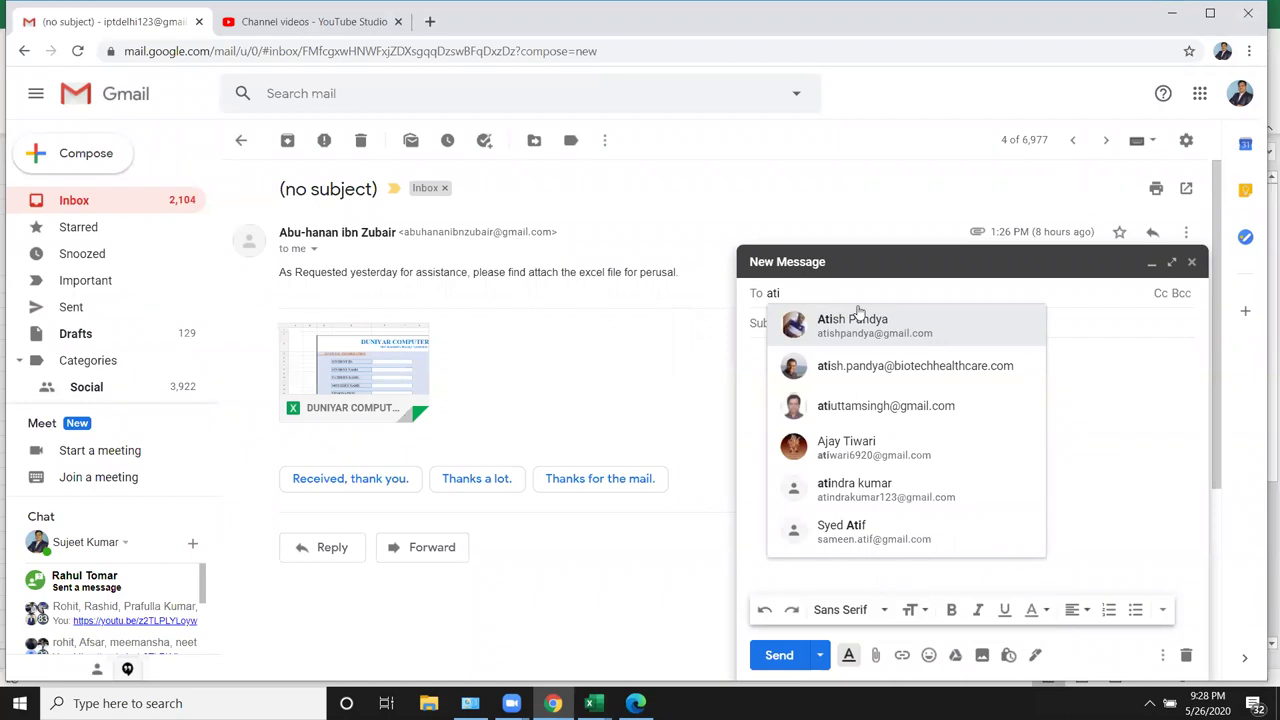
left_click(856, 320)
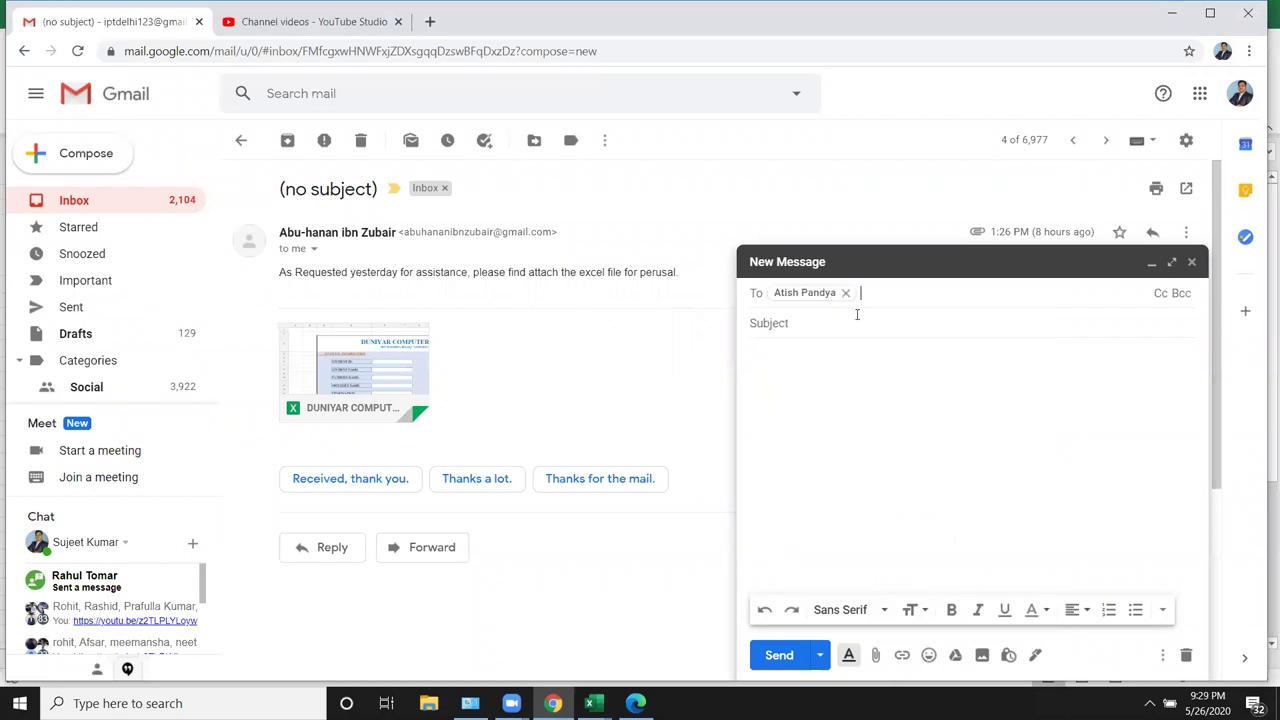
type("ek")
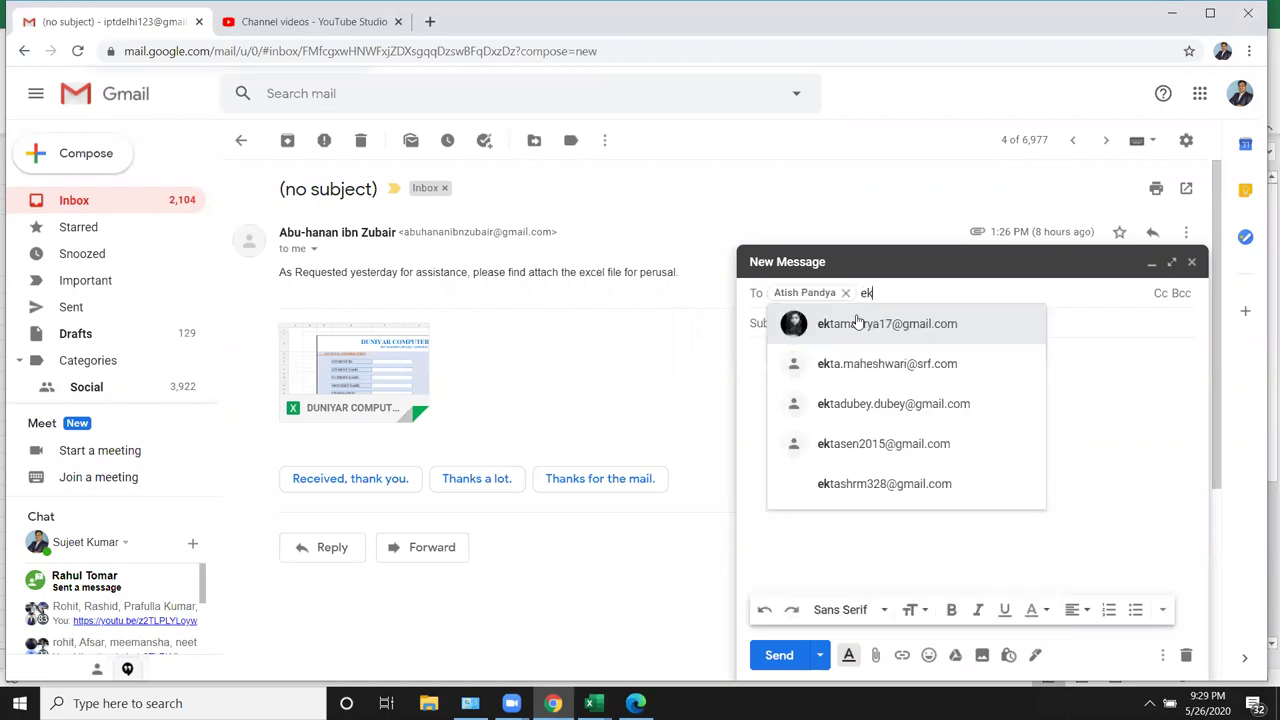
left_click(856, 320)
type("a")
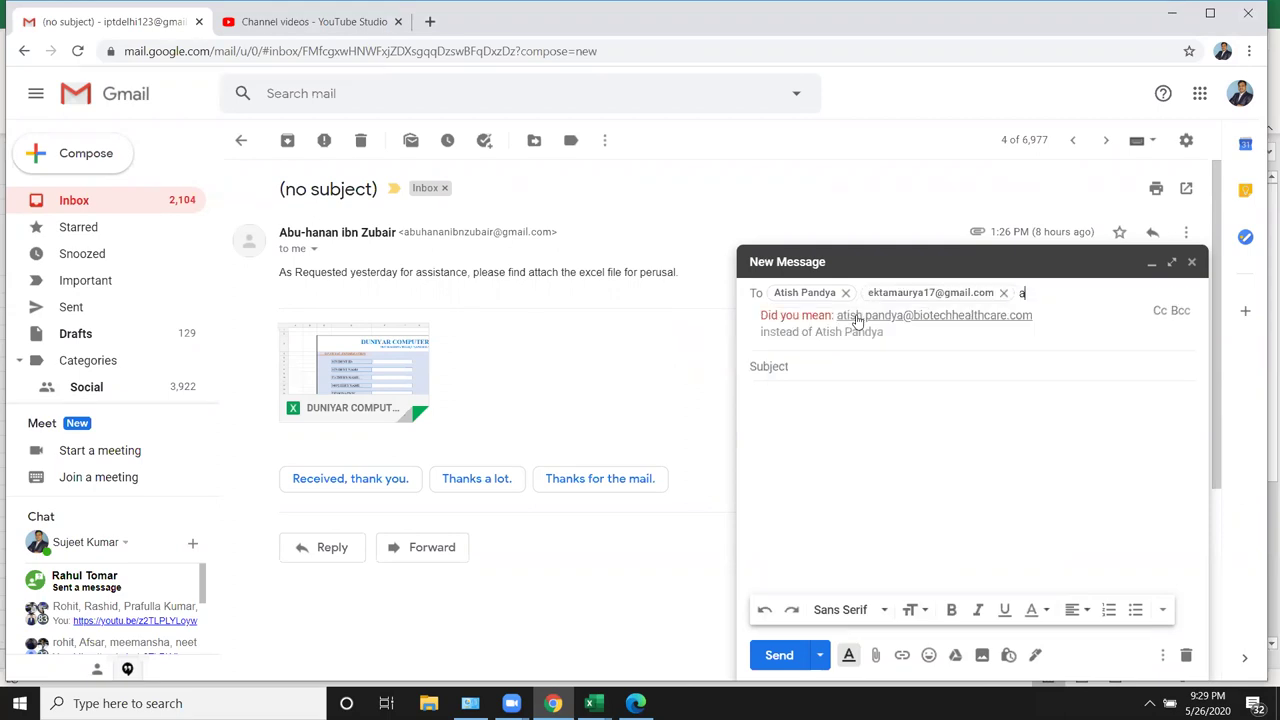
type("mit")
left_click(856, 320)
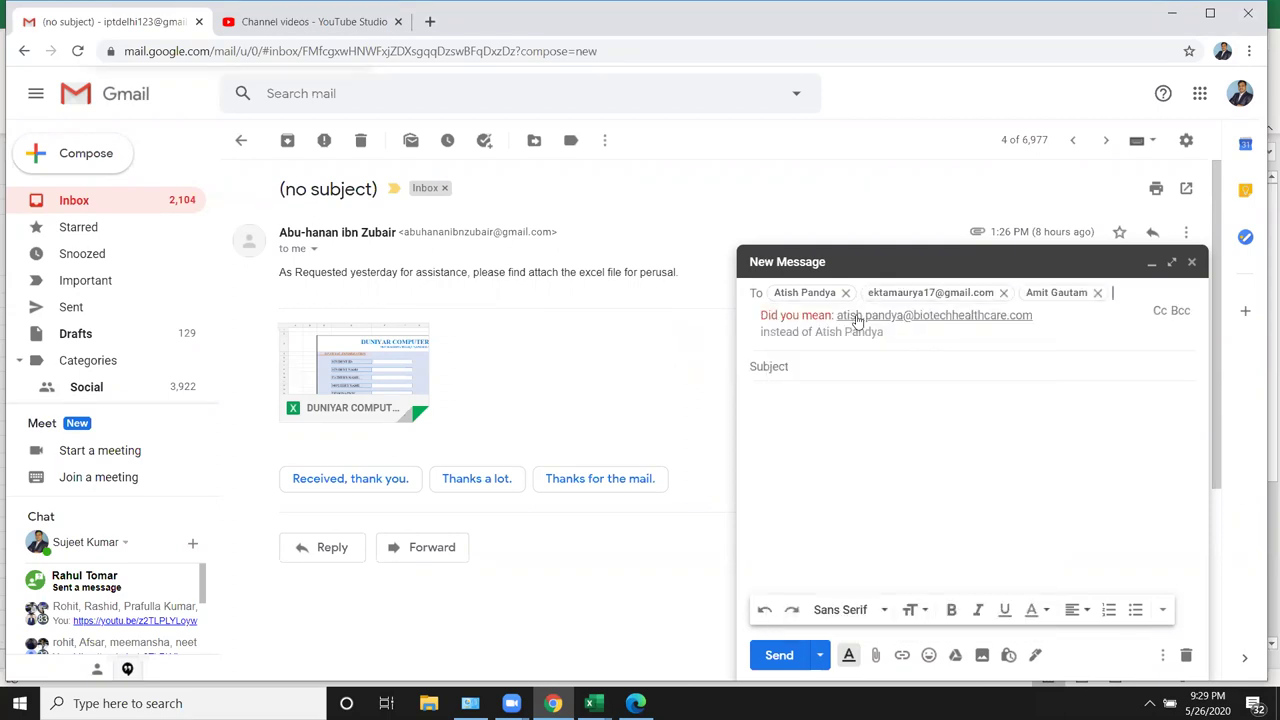
Step: Add six more suggested recipients, accepting the suggested full address for one
type("jitu")
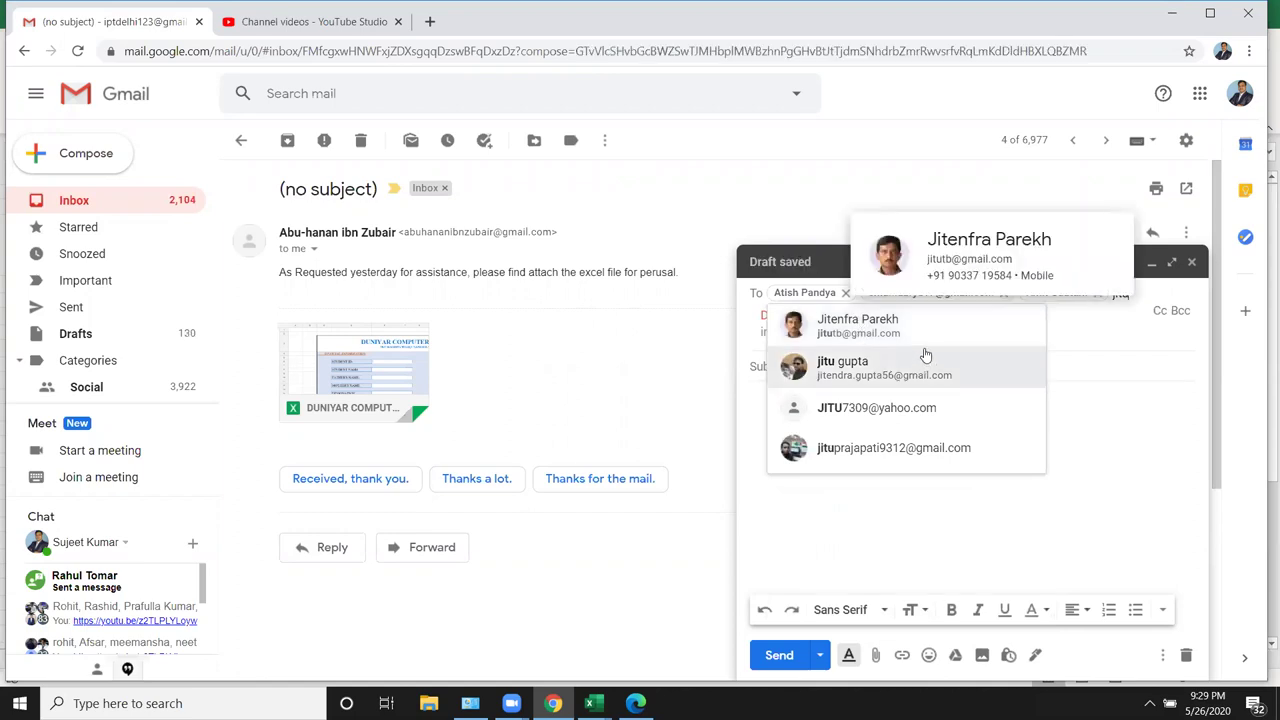
mouse_move(927, 353)
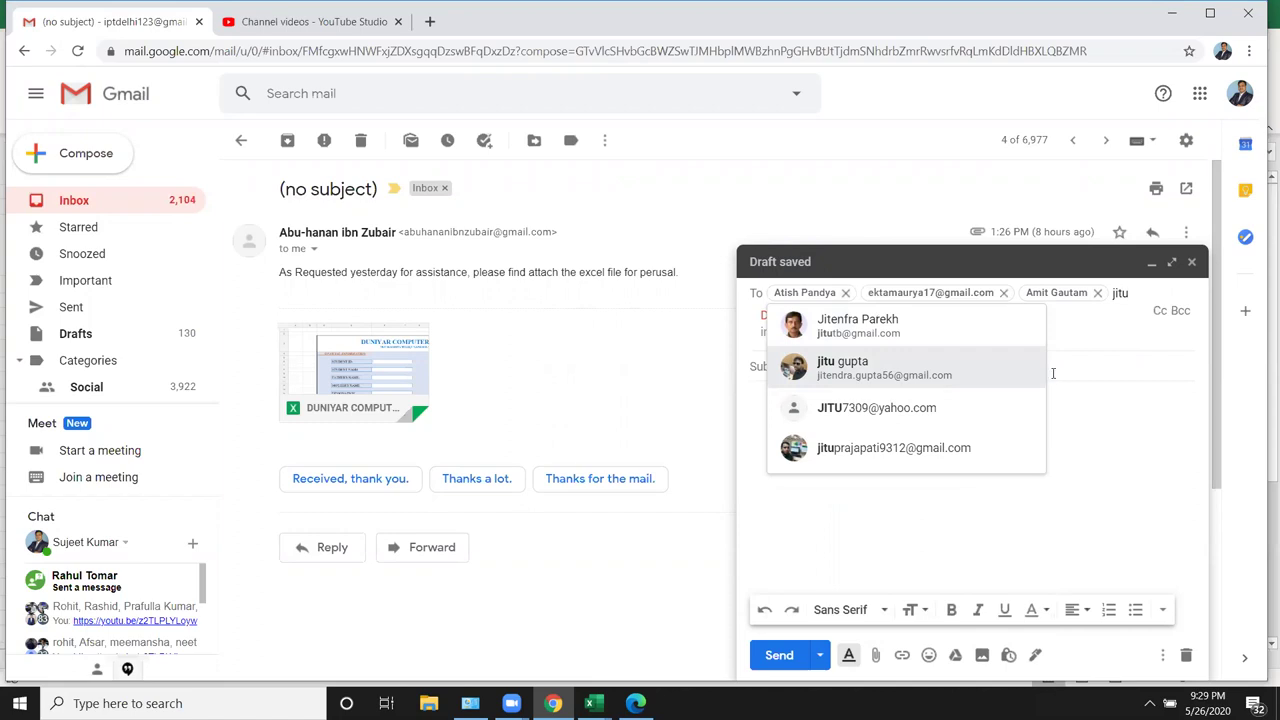
key("BackSpace")
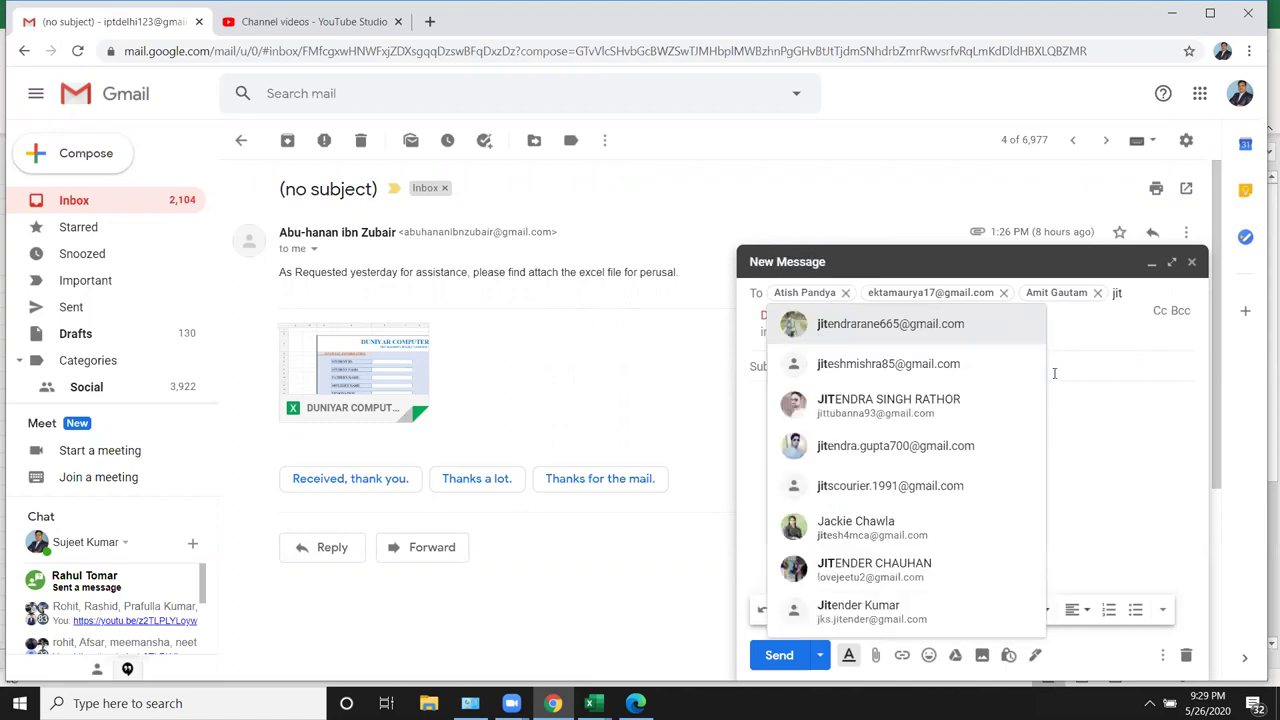
left_click(826, 328)
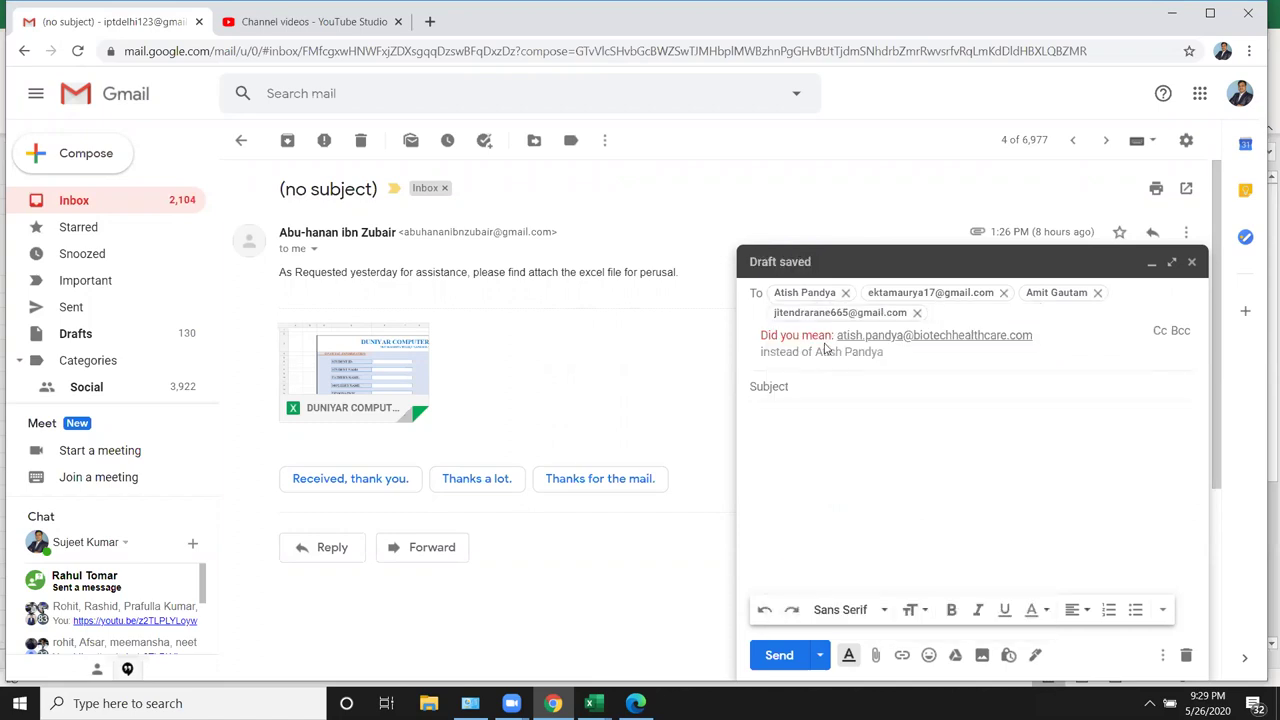
left_click(880, 340)
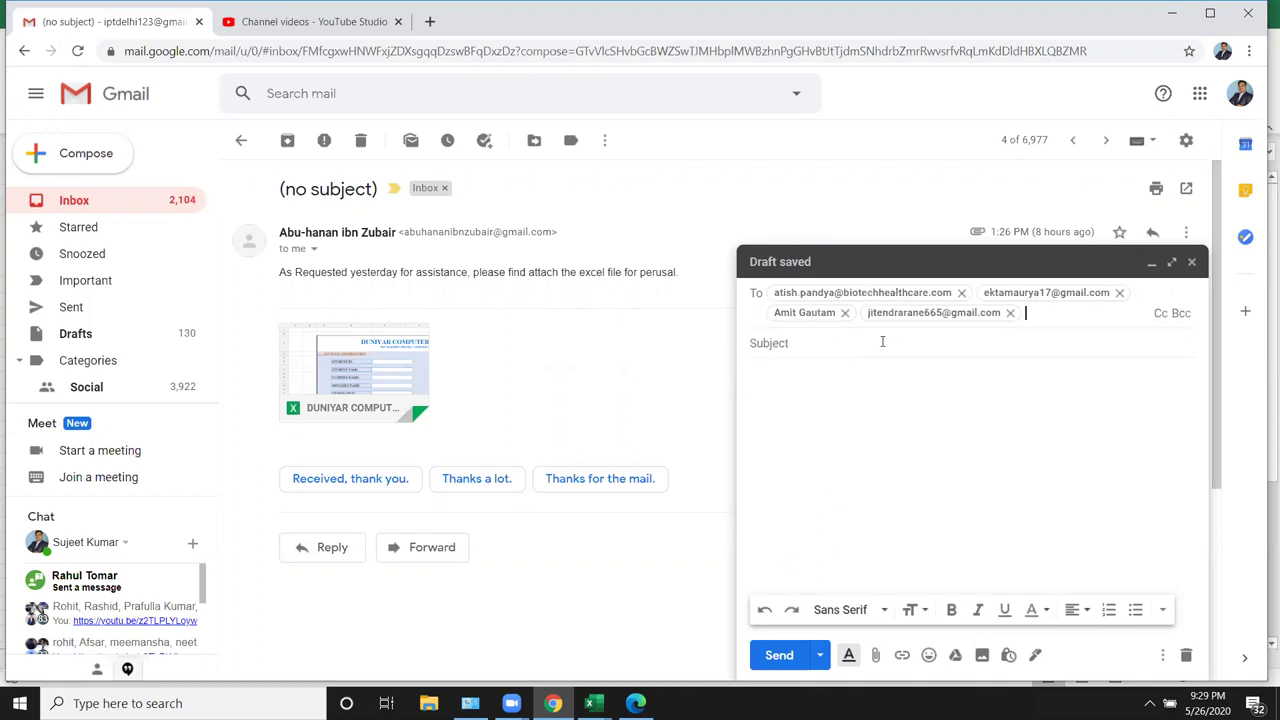
left_click(858, 338)
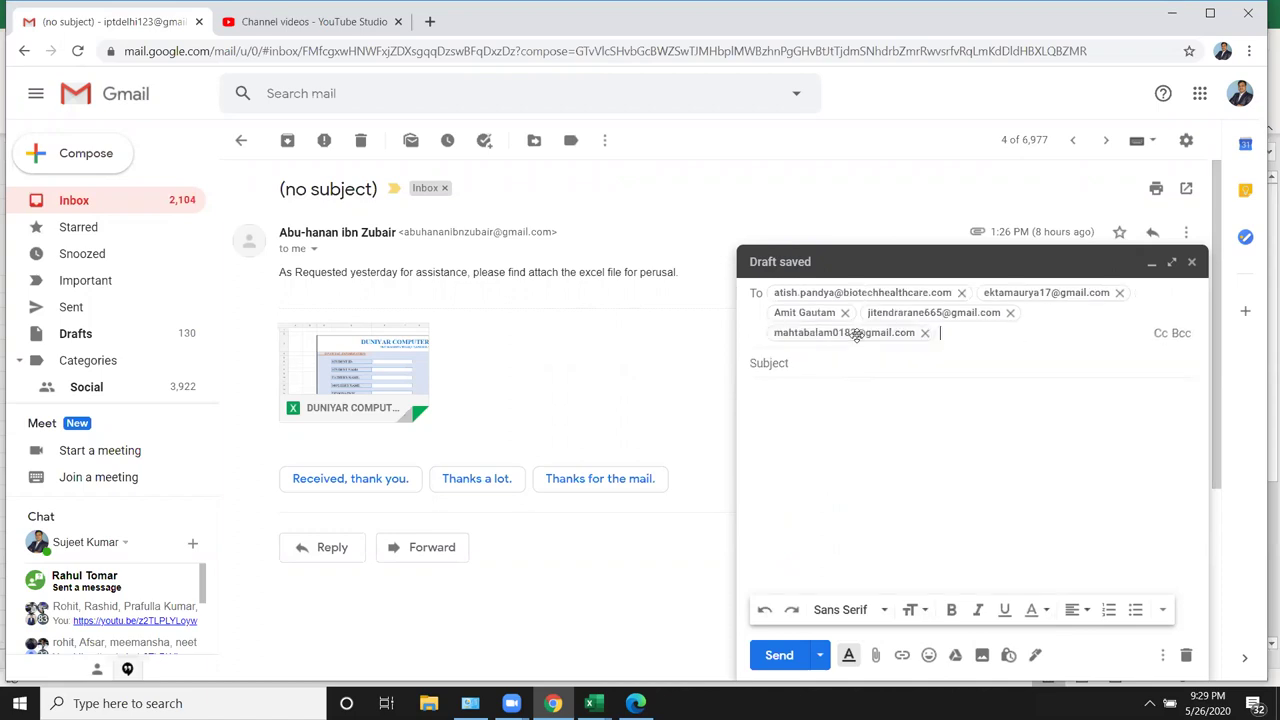
left_click(853, 353)
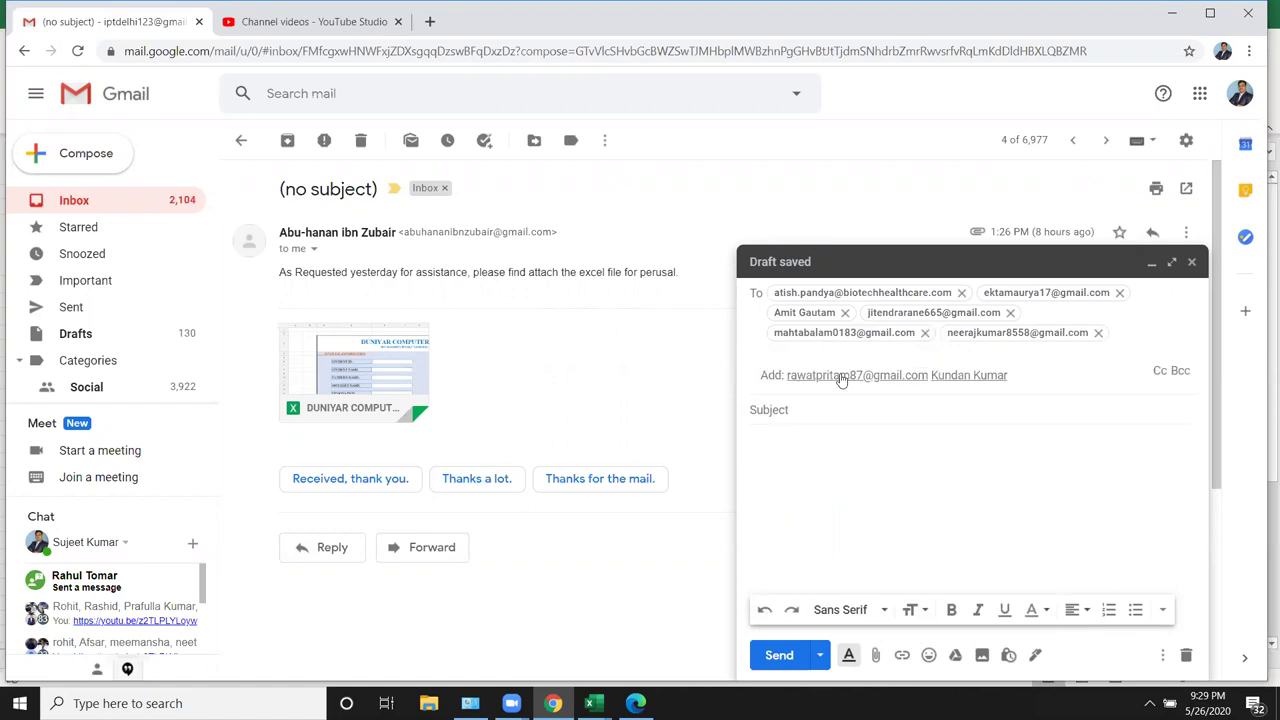
left_click(846, 375)
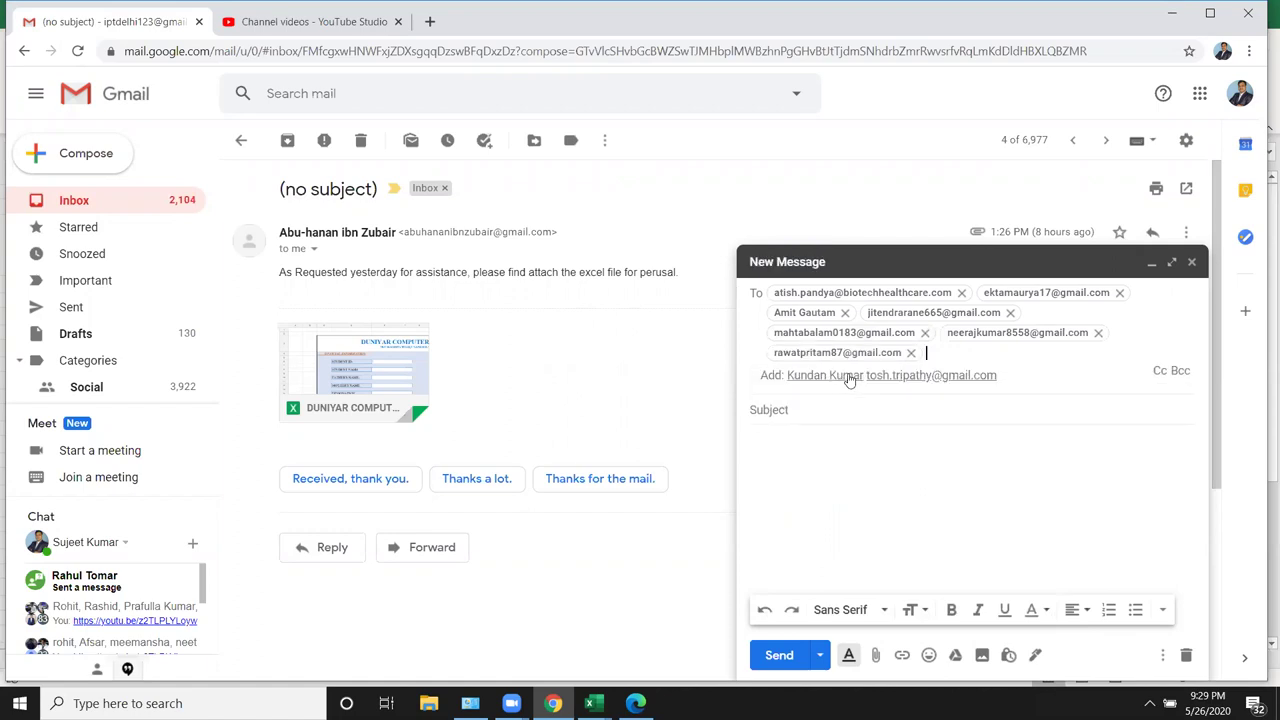
left_click(846, 375)
left_click(848, 376)
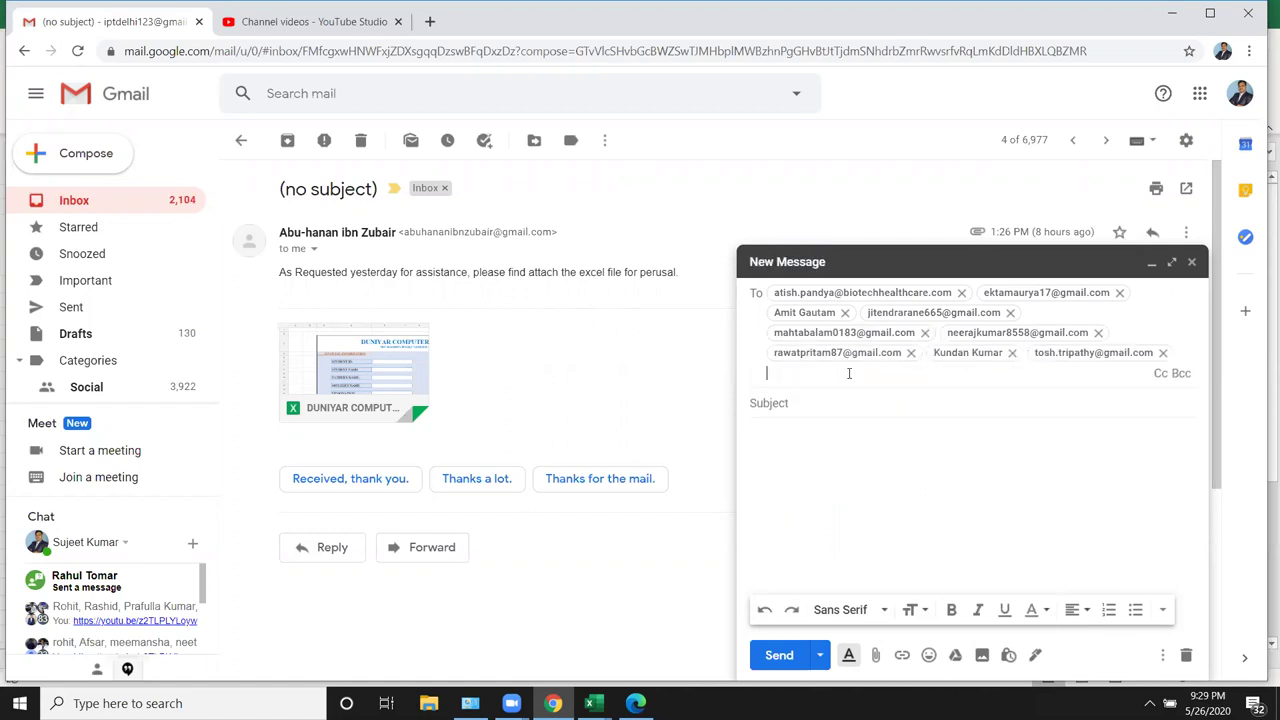
Step: Enter the subject 'file' and move into the message body
left_click(829, 401)
type("file")
left_click(832, 398)
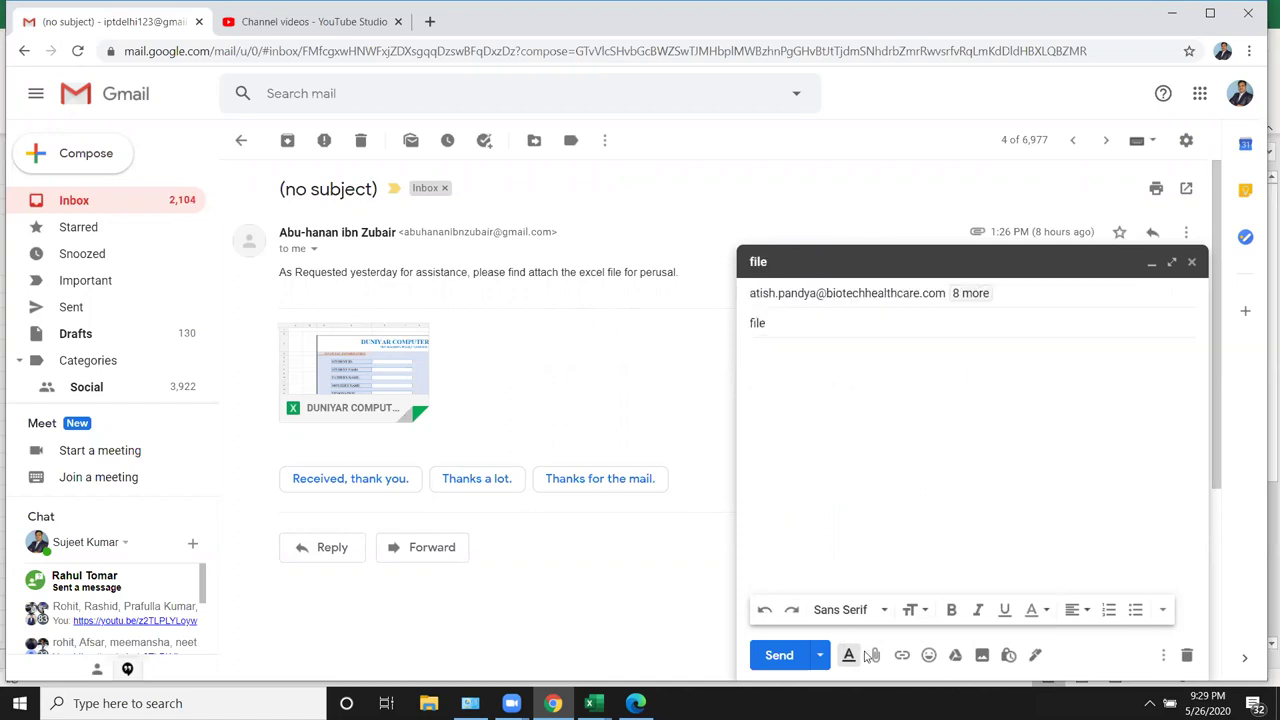
Step: Attach DUNIYAR COMPUTER (1).xlsm from the Desktop and send the message
left_click(876, 656)
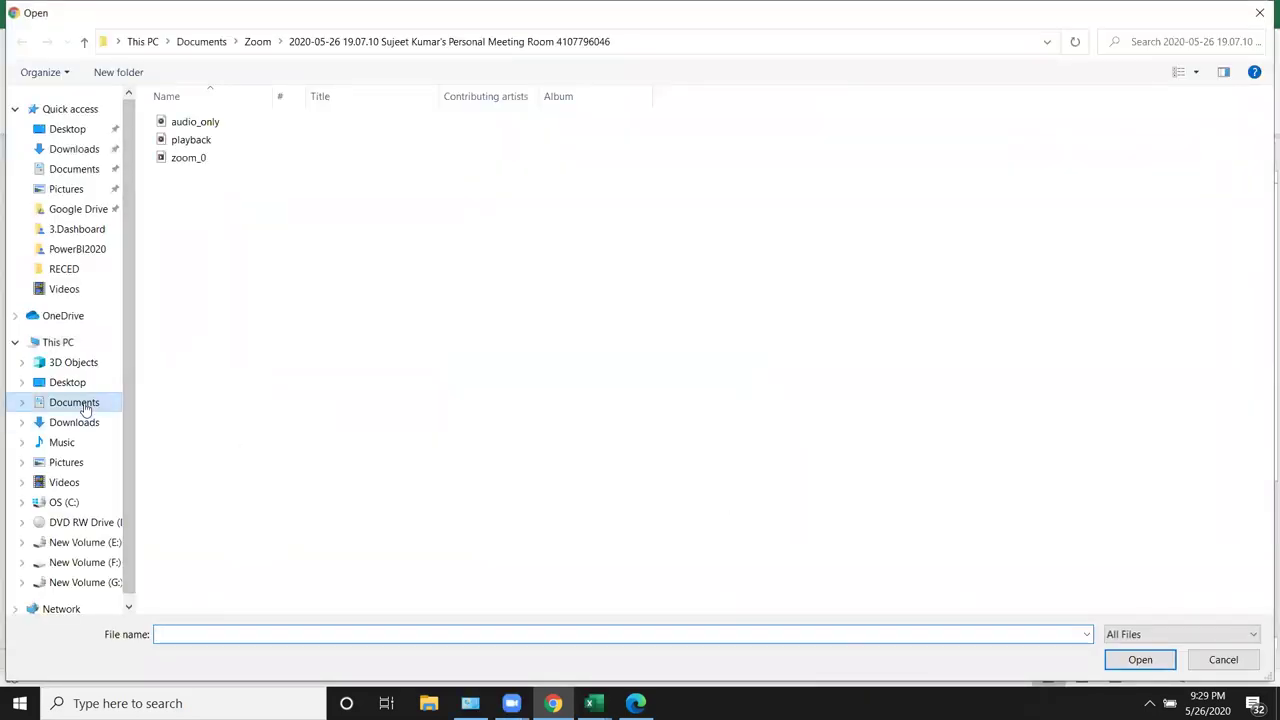
left_click(83, 382)
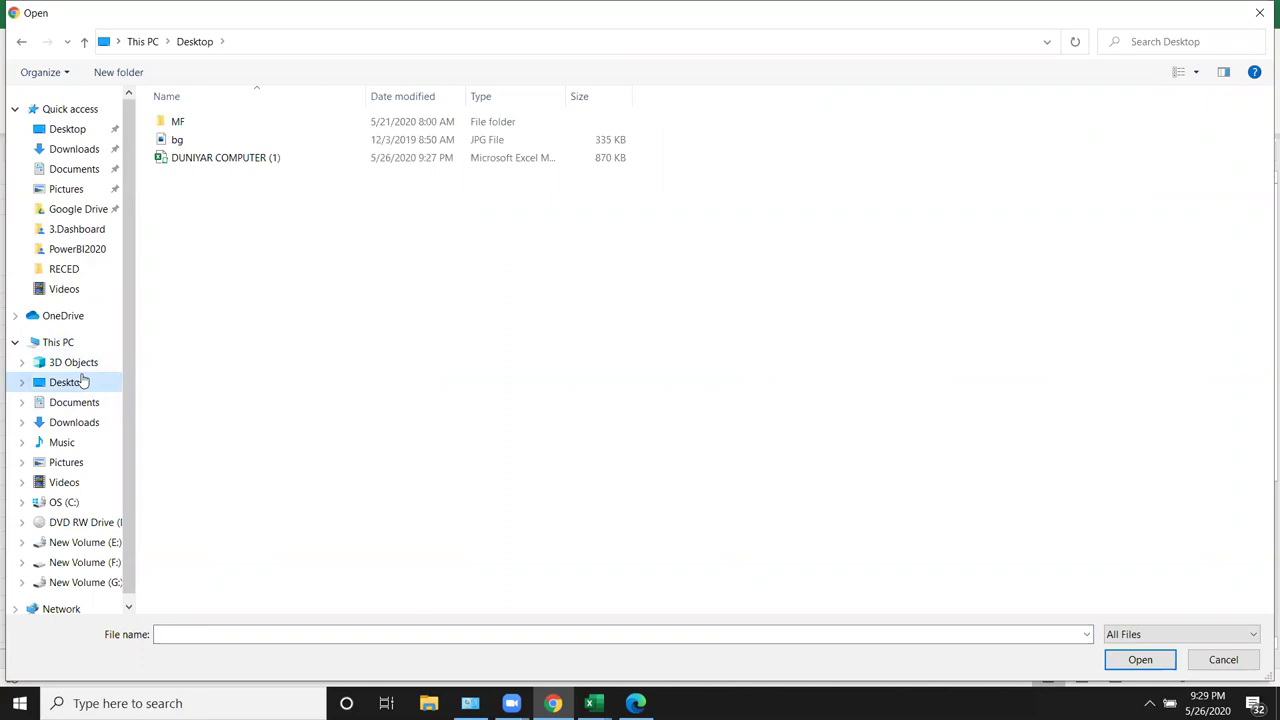
double_click(225, 157)
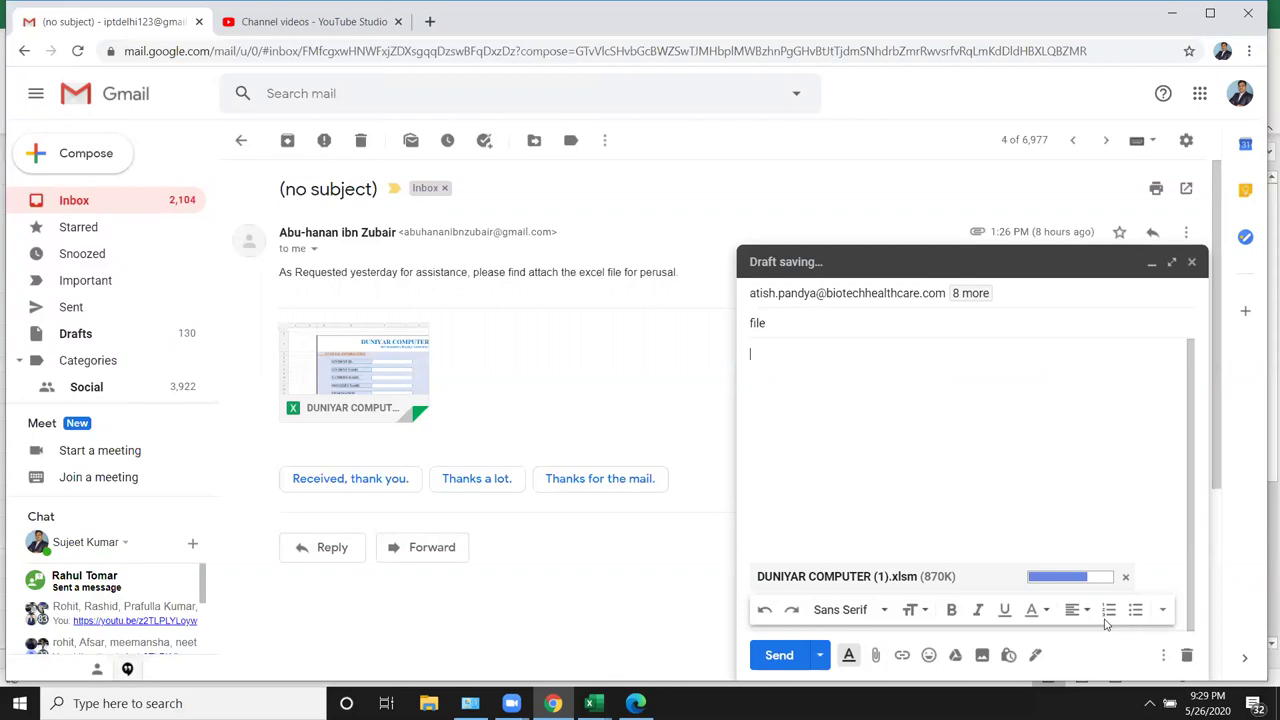
left_click(779, 655)
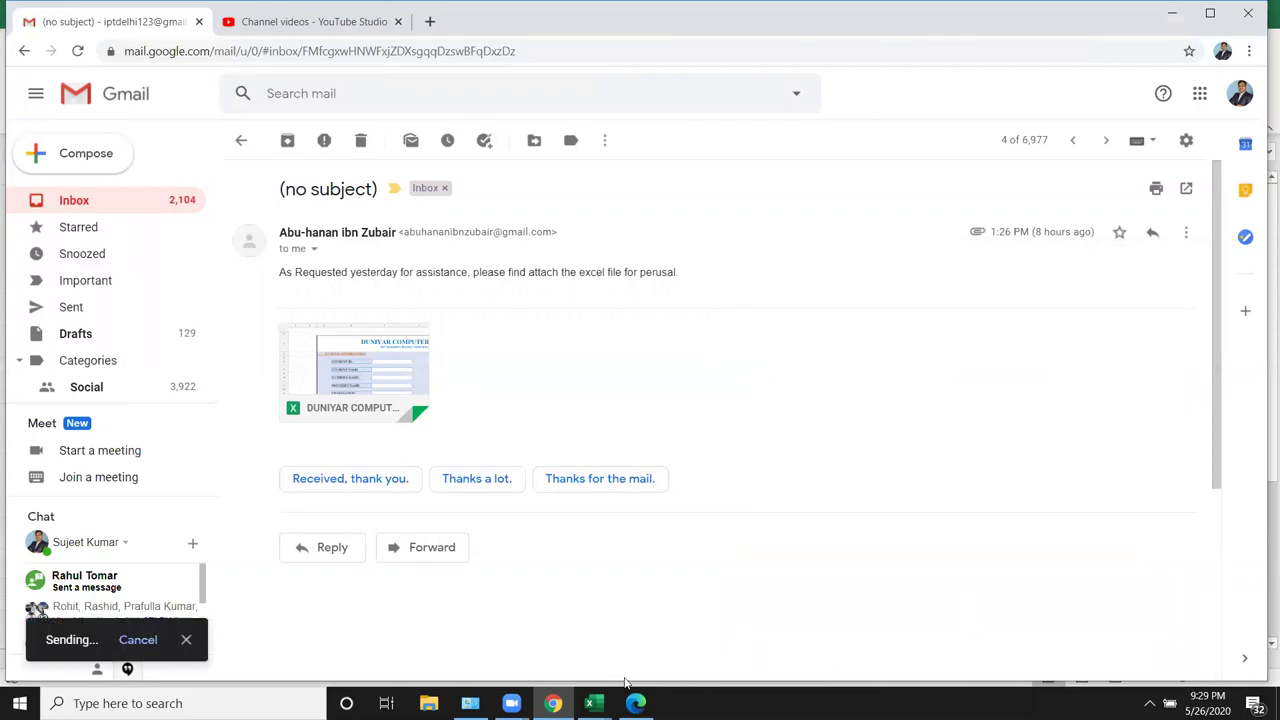
Step: In the RD workbook enter 15000 in I5 and 176 L in J5, then show the desktop
mouse_move(590, 703)
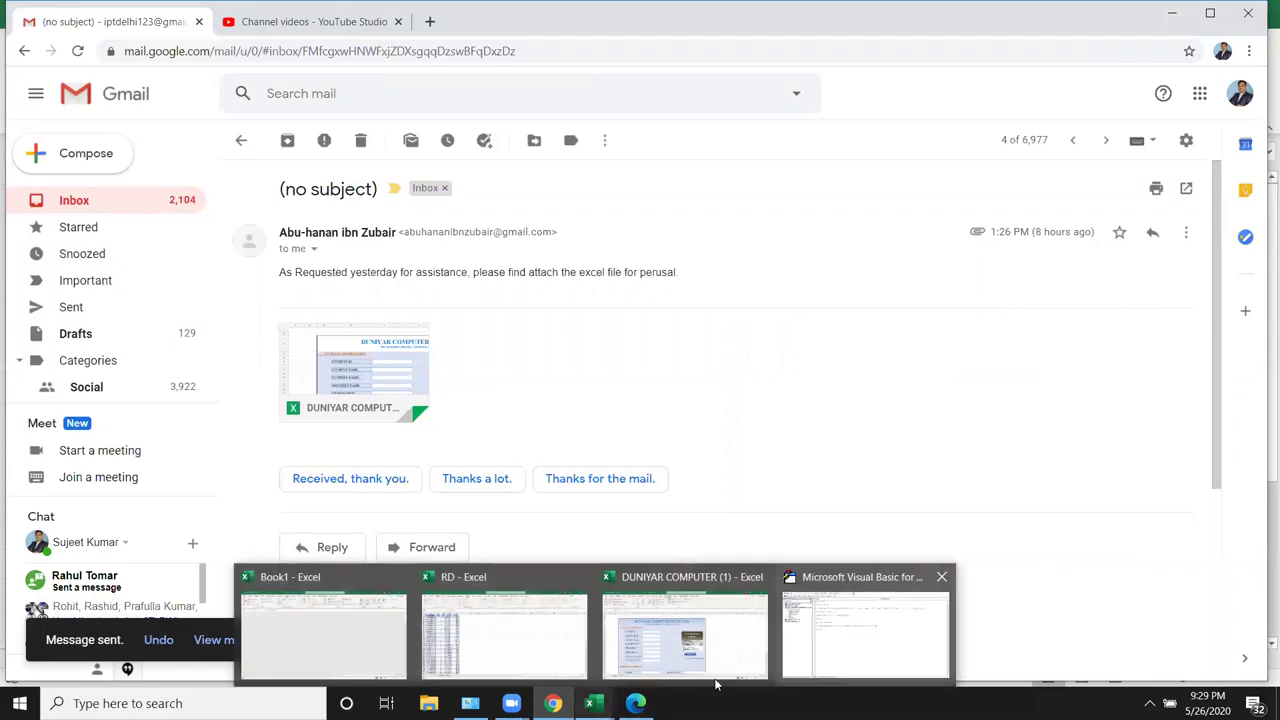
left_click(528, 642)
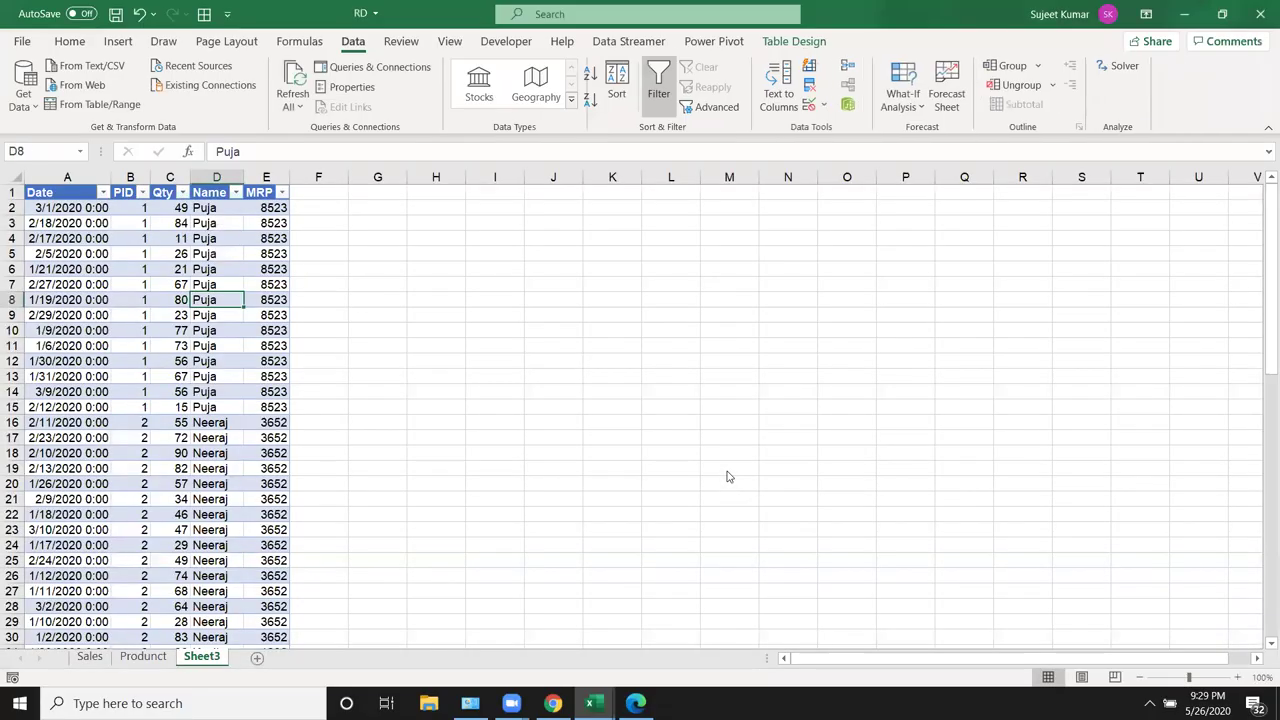
left_click(512, 257)
type("15000")
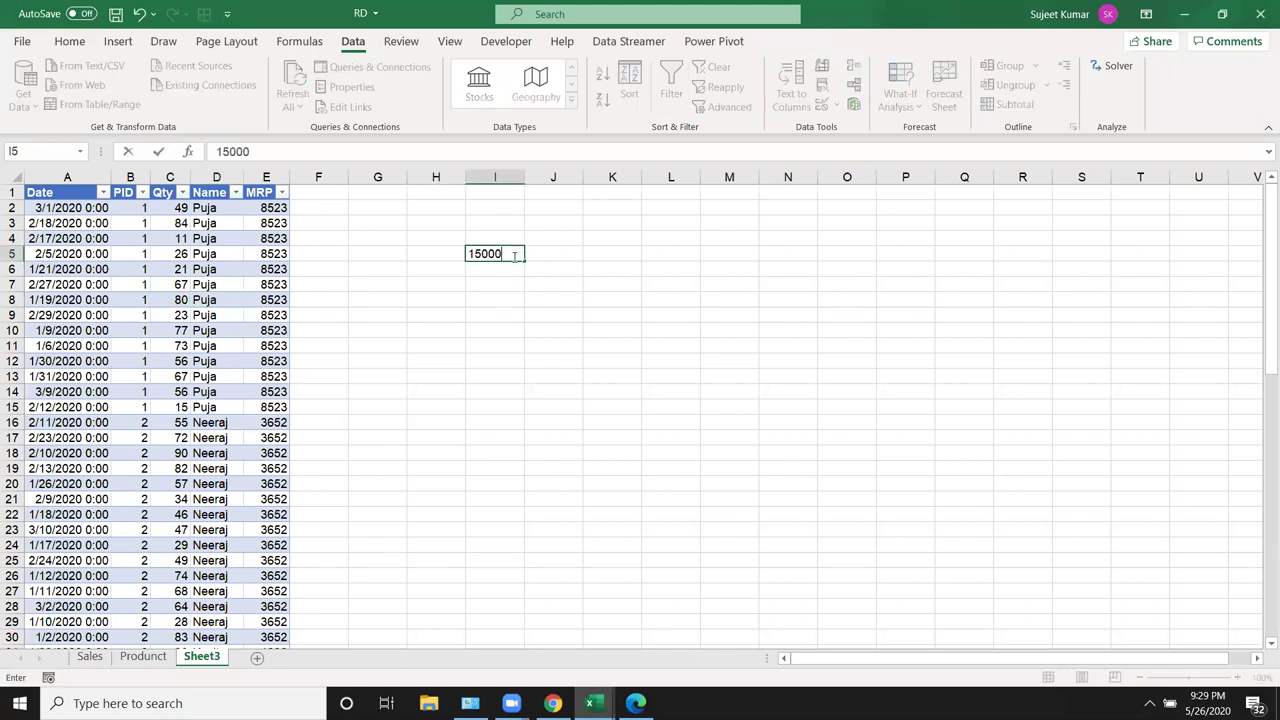
key("Tab")
type("176")
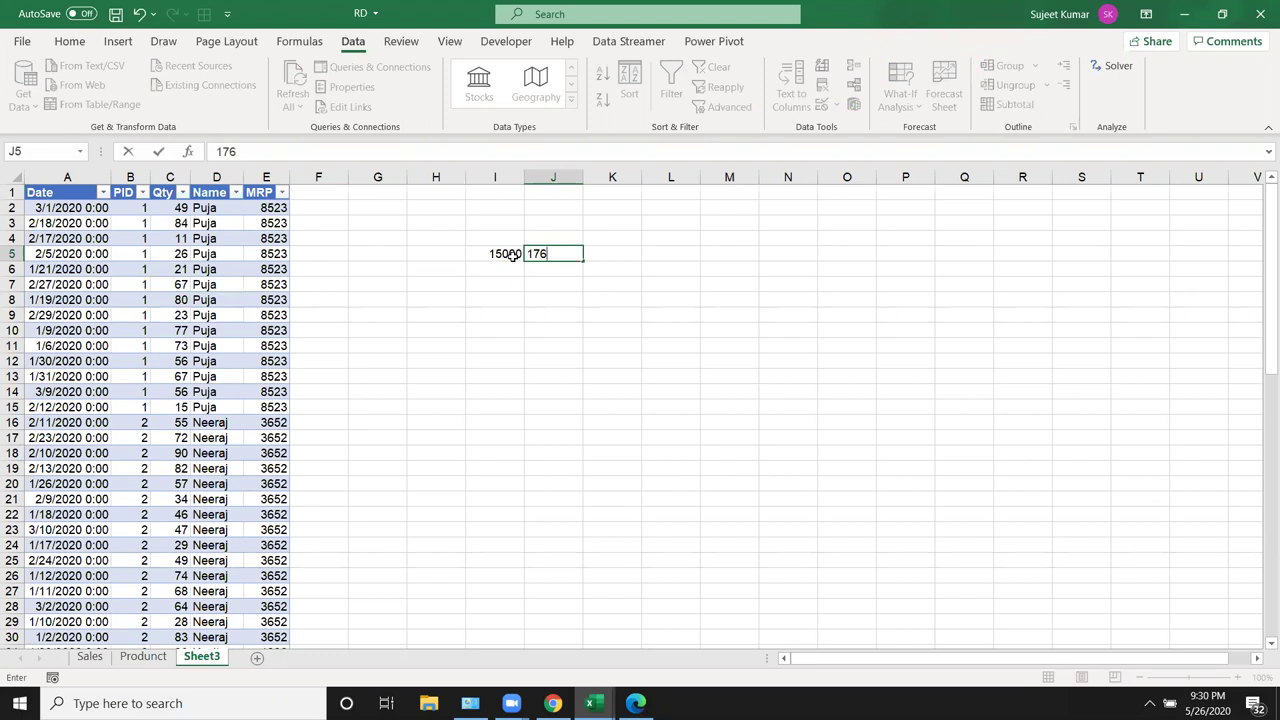
type(" L")
key("Return")
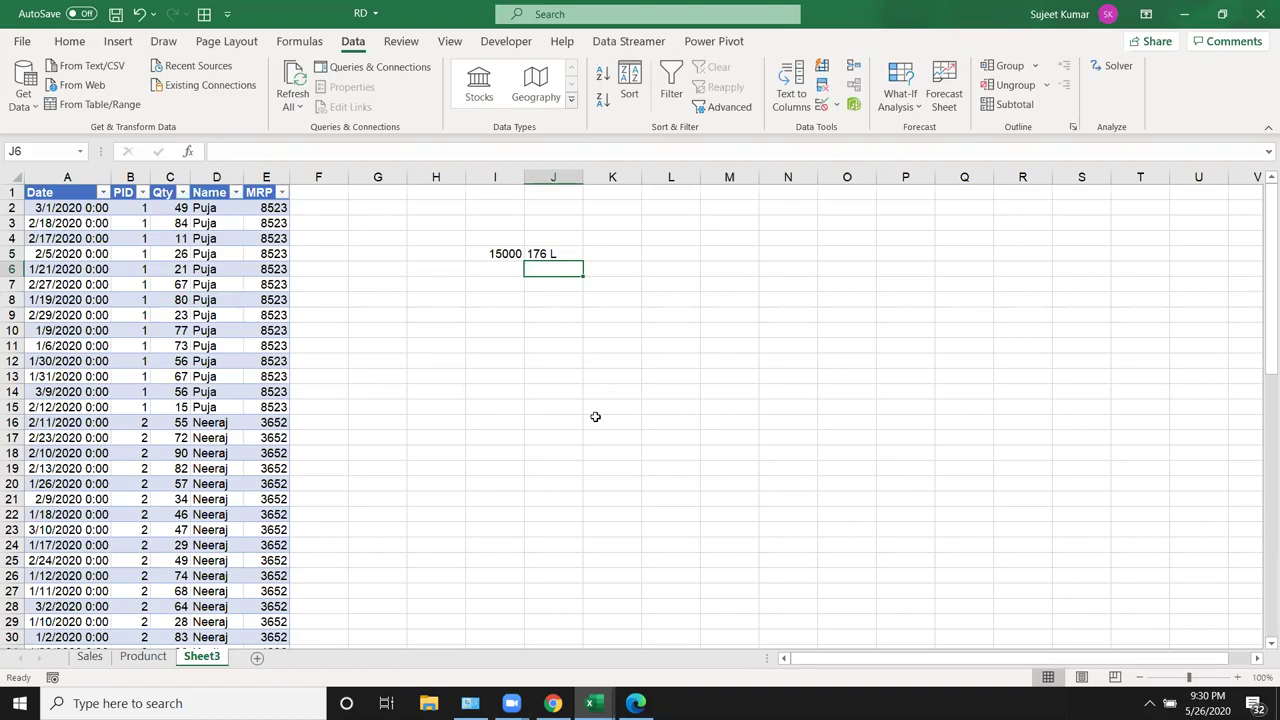
key("super+d")
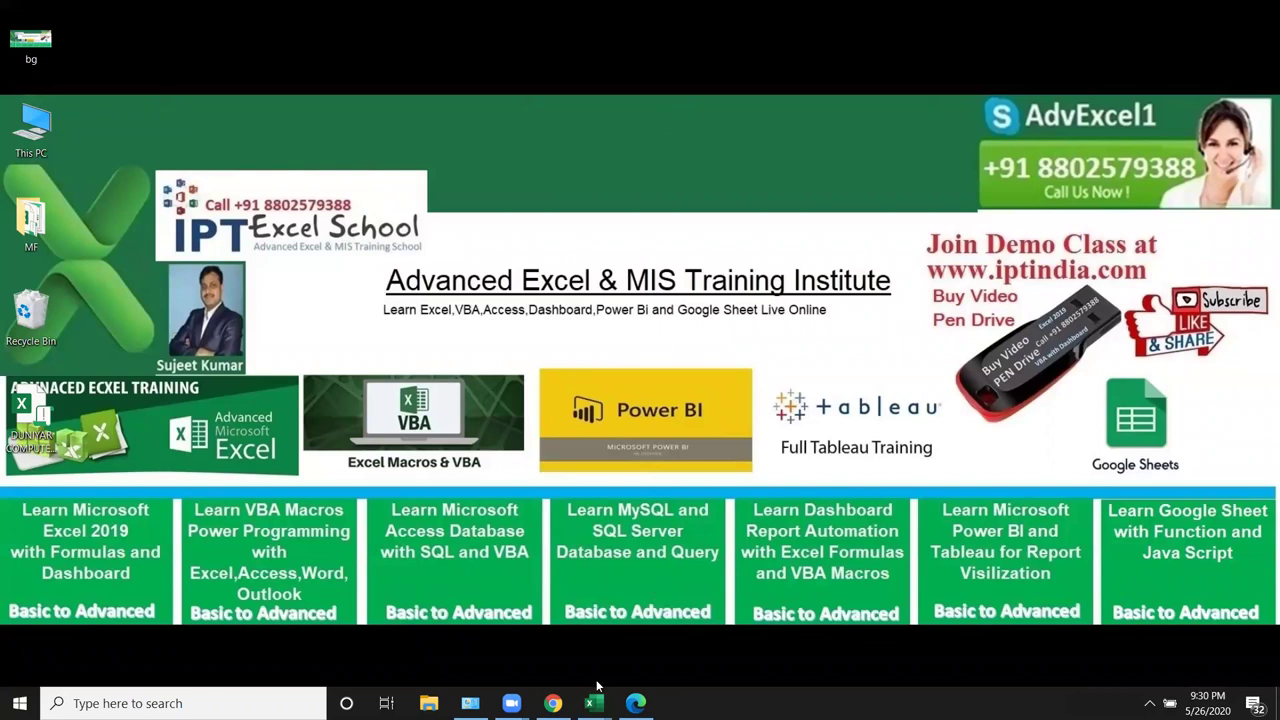
Step: Restore the Chrome window and return to the Gmail inbox list
mouse_move(552, 703)
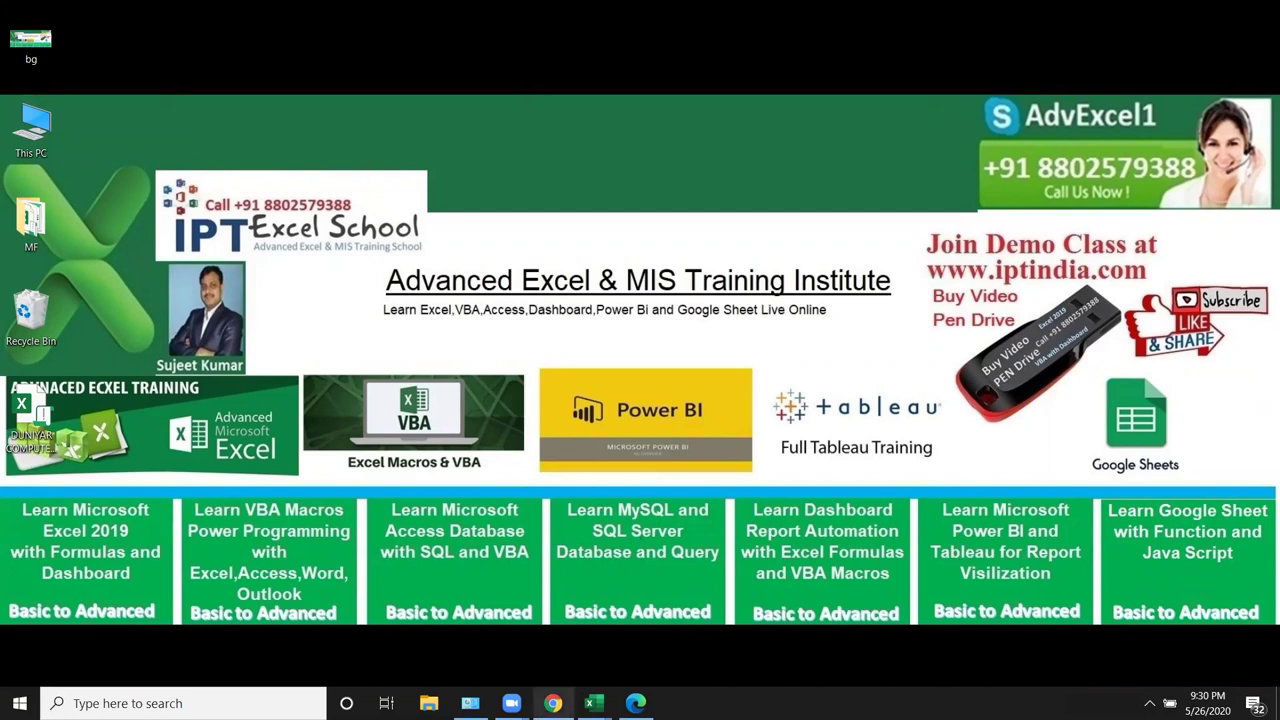
left_click(552, 703)
left_click(130, 206)
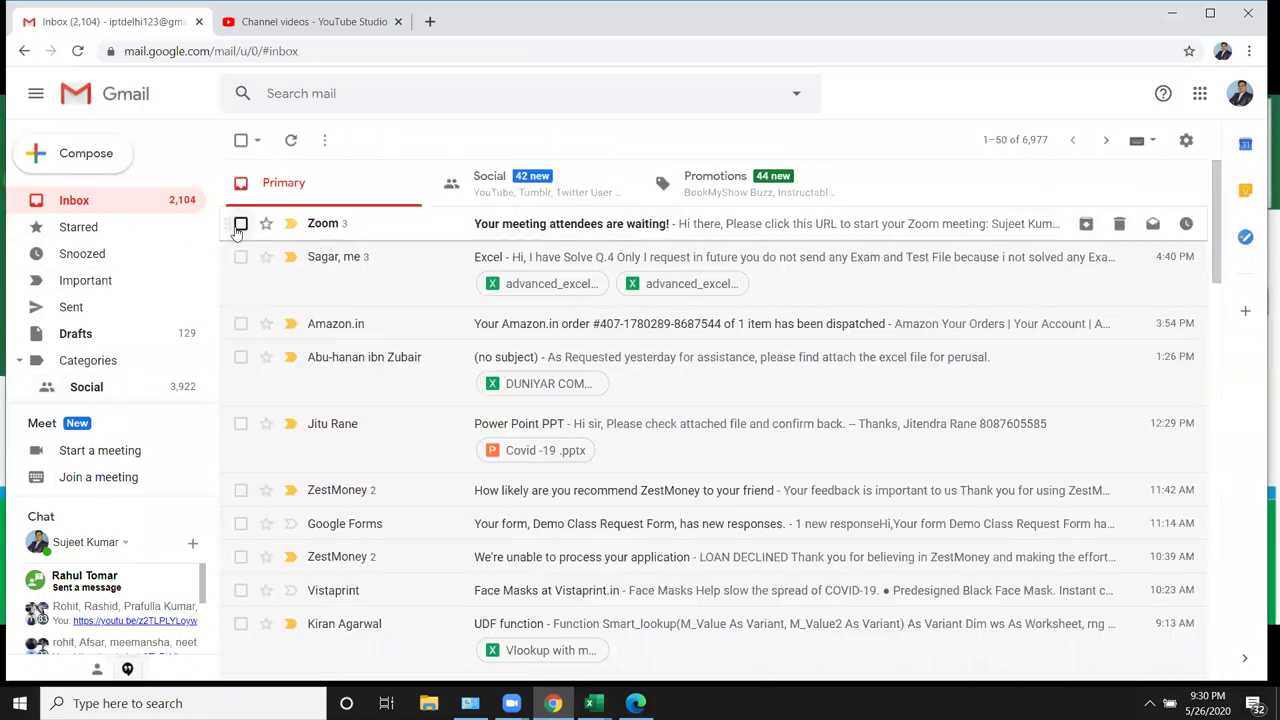
Step: Delete the Zoom meeting-attendees conversation and close the browser window
left_click(240, 223)
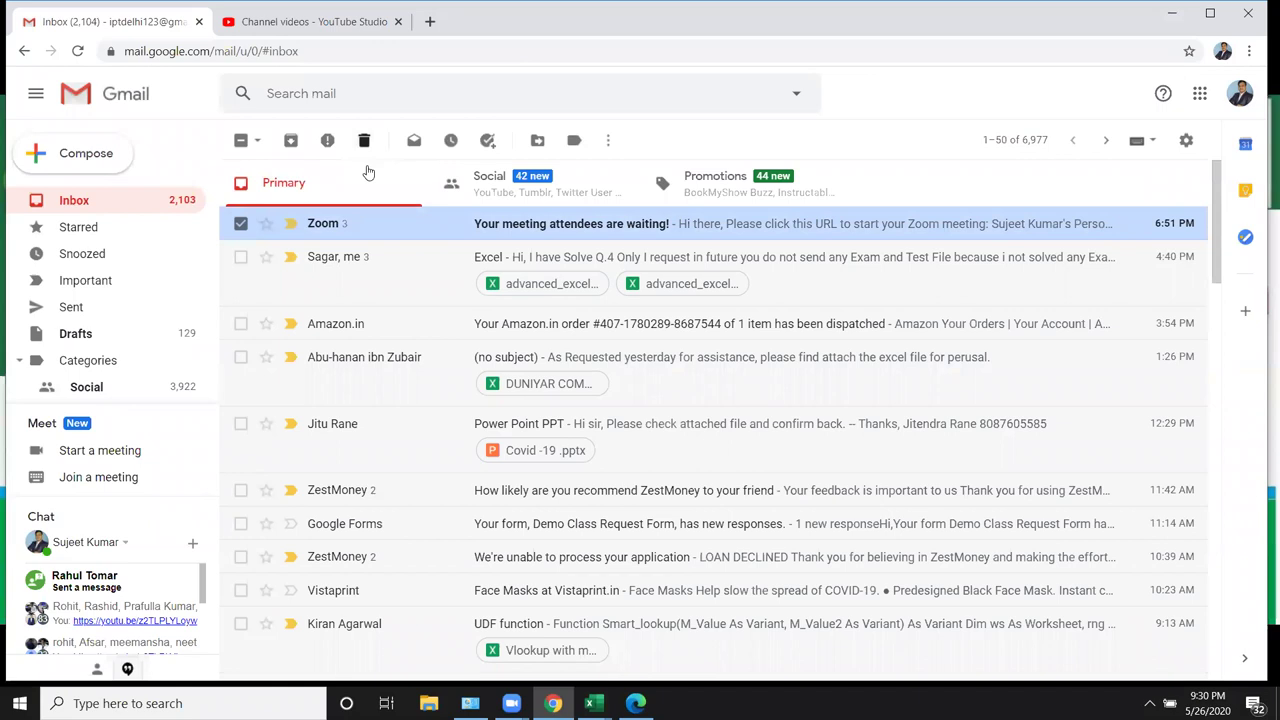
left_click(364, 140)
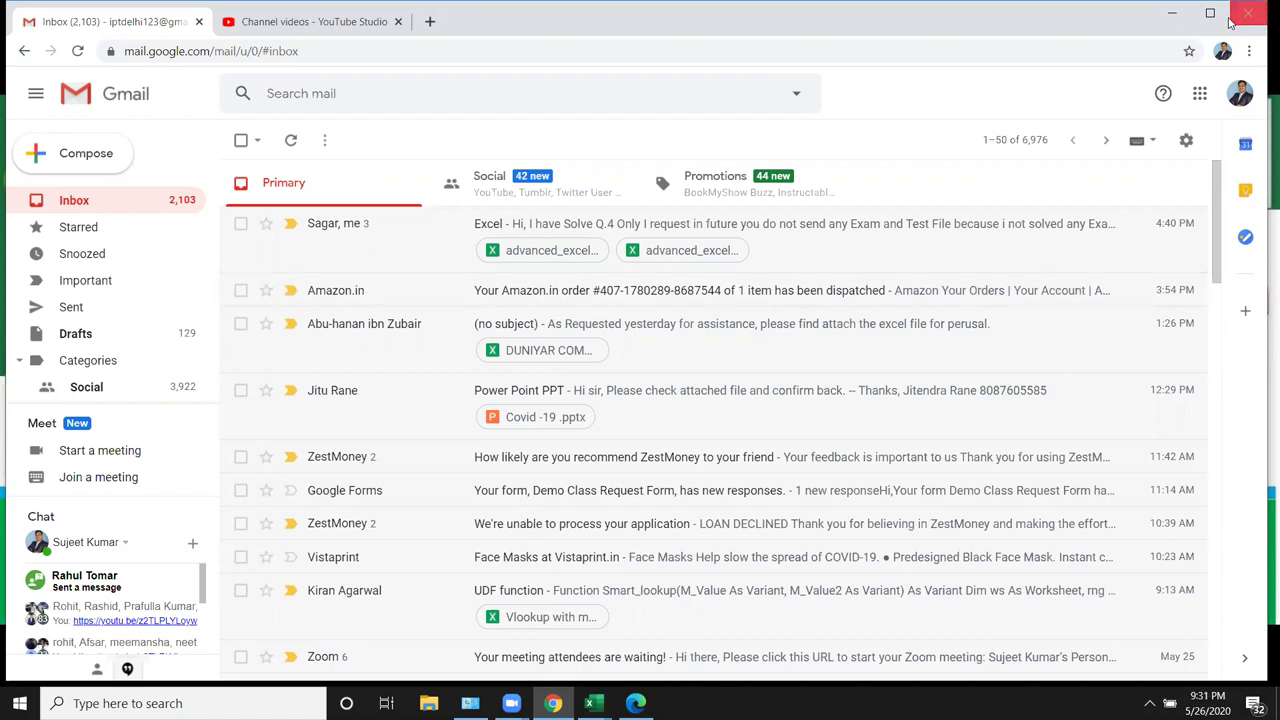
left_click(1247, 15)
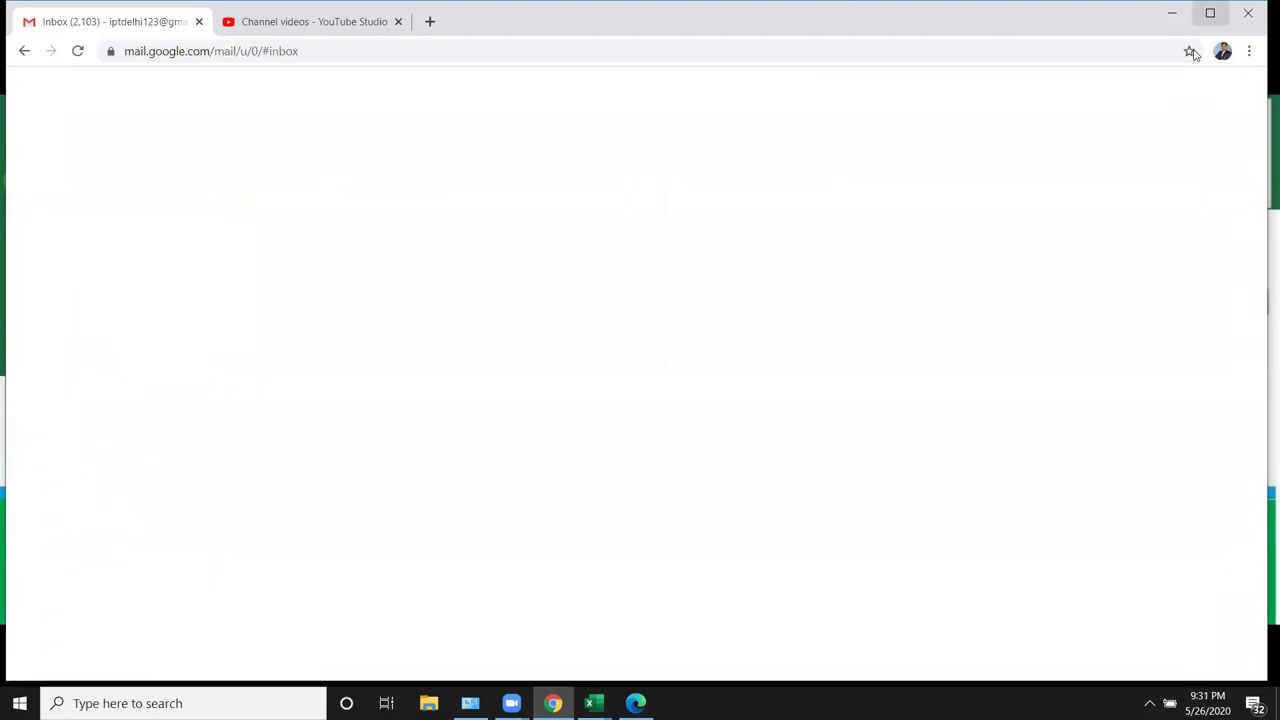